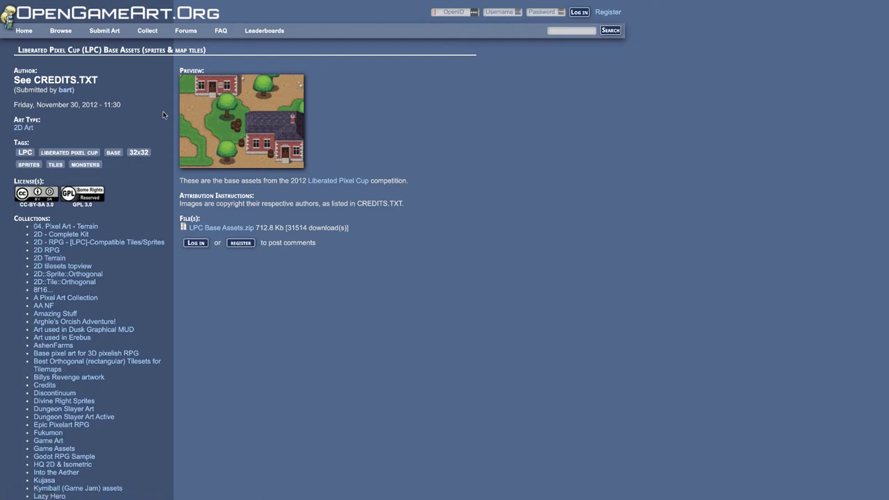
Narrow the 32x32 search results to the 2D Art type and rerun the search
scroll(163, 112, left, 5)
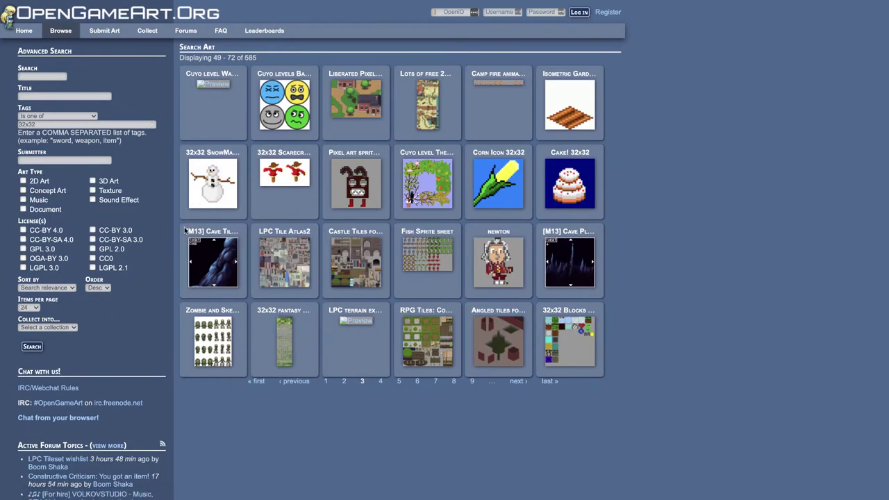
mouse_move(55, 32)
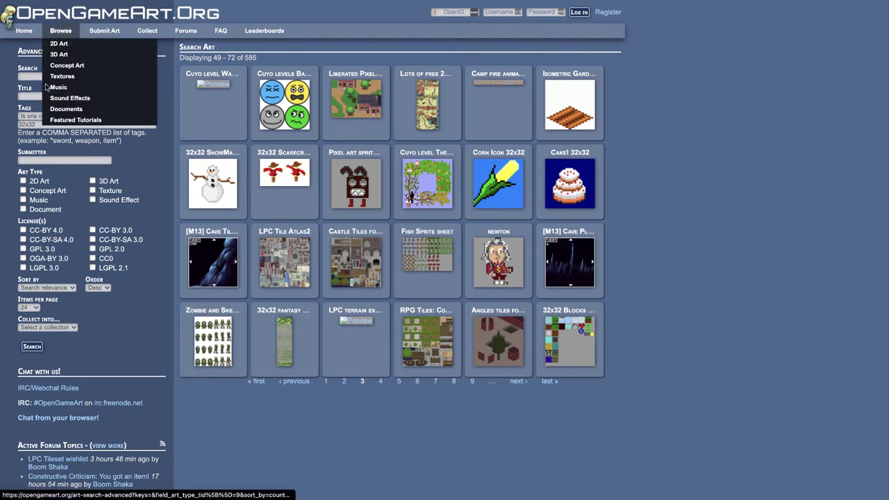
click(23, 181)
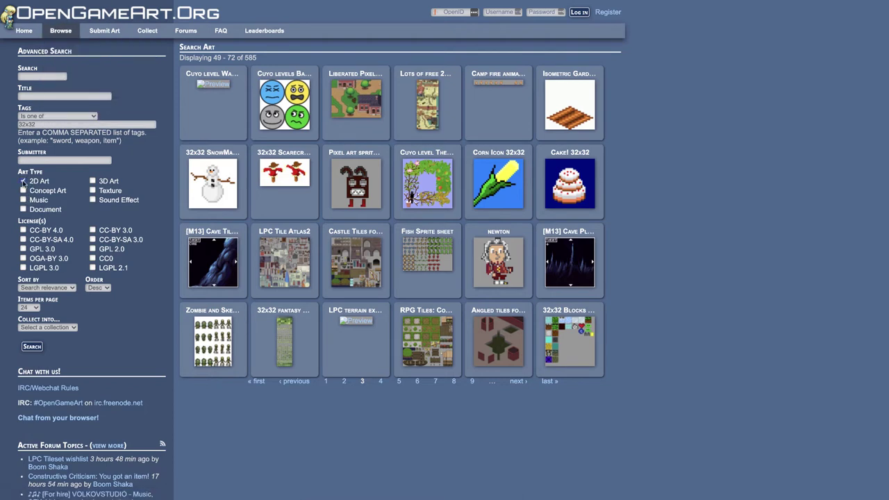
click(33, 347)
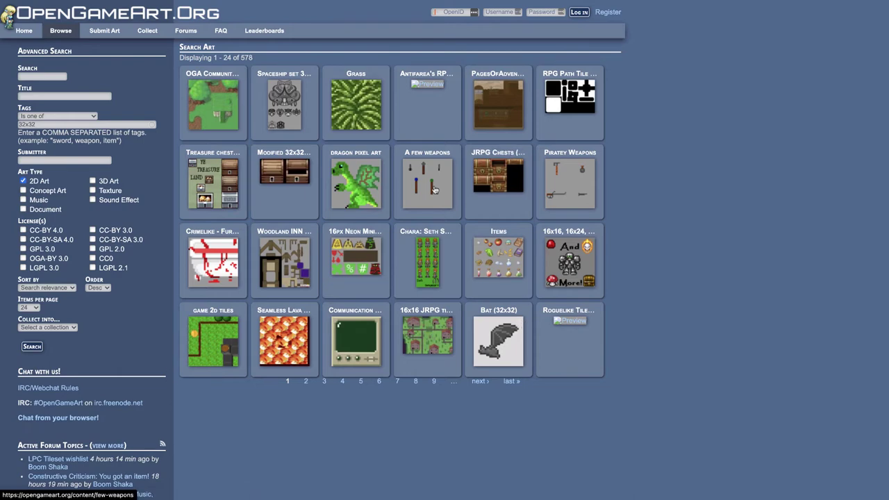
Browse the 578 2D Art tile results, then switch to the Tiled homepage tab
ctrl+scroll(434, 188, up, 5)
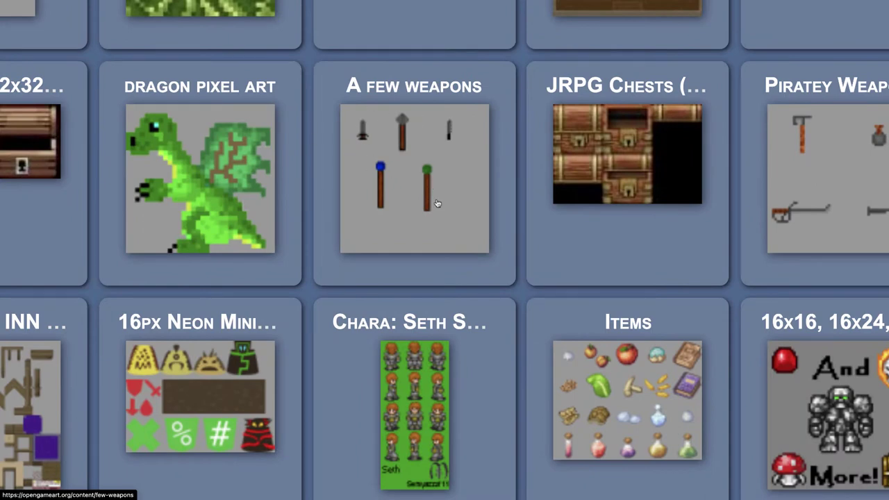
scroll(436, 202, right, 5)
scroll(436, 202, up, 2)
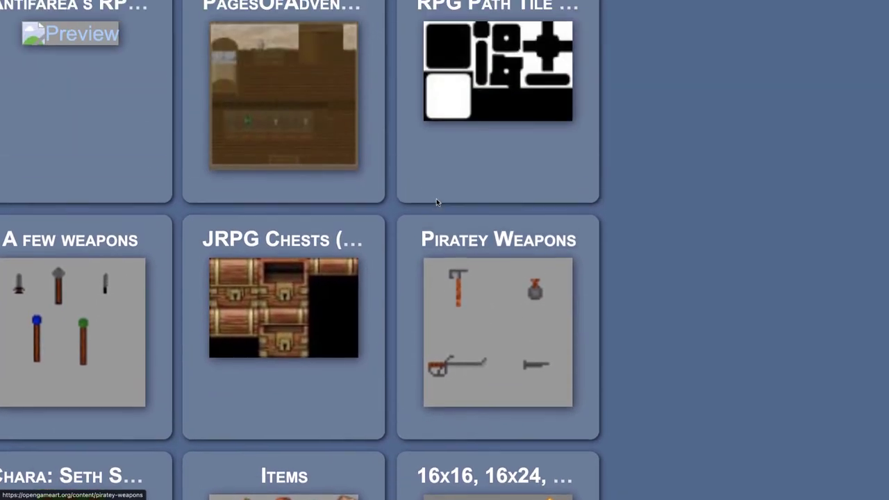
scroll(436, 201, up, 2)
scroll(436, 201, left, 10)
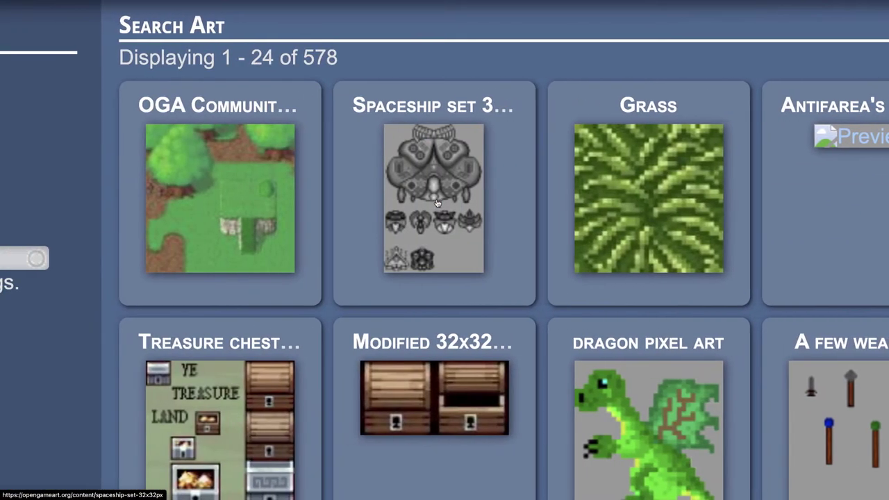
scroll(432, 375, down, 5)
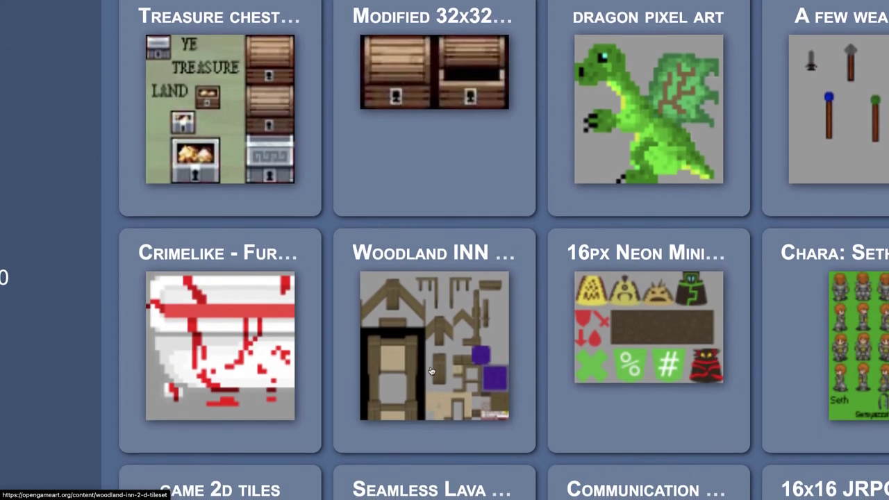
ctrl+scroll(431, 370, down, 5)
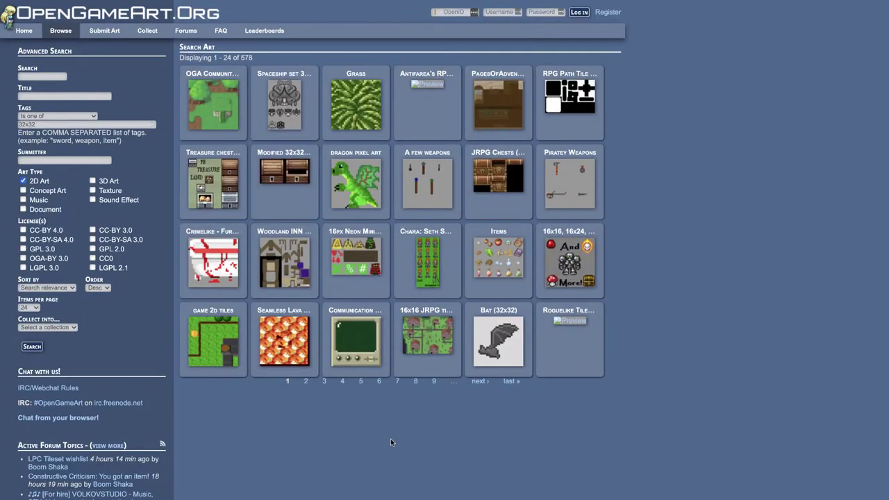
key(ctrl+Tab)
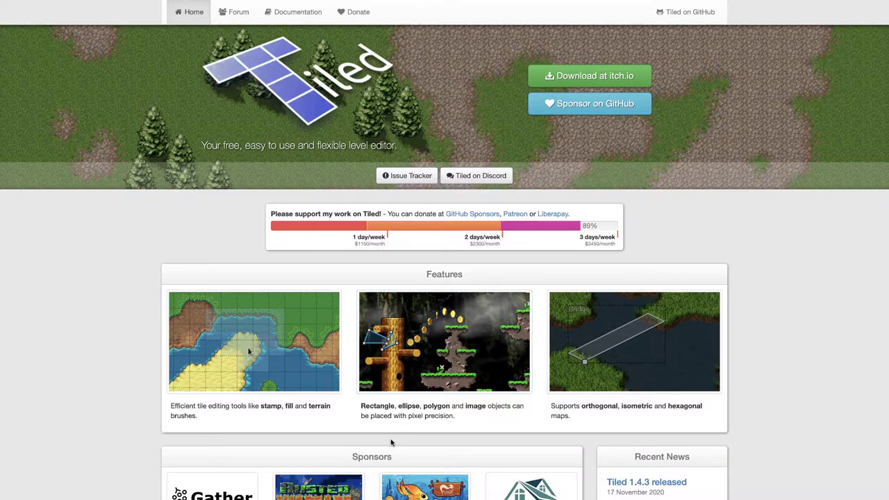
Switch to Finder and select the folders from LPC Base Assets to Trees
key(ctrl+Left)
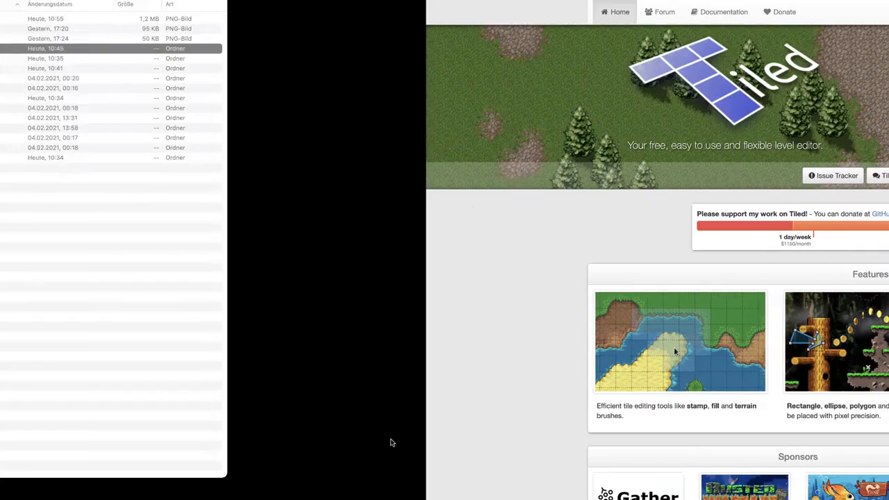
click(382, 330)
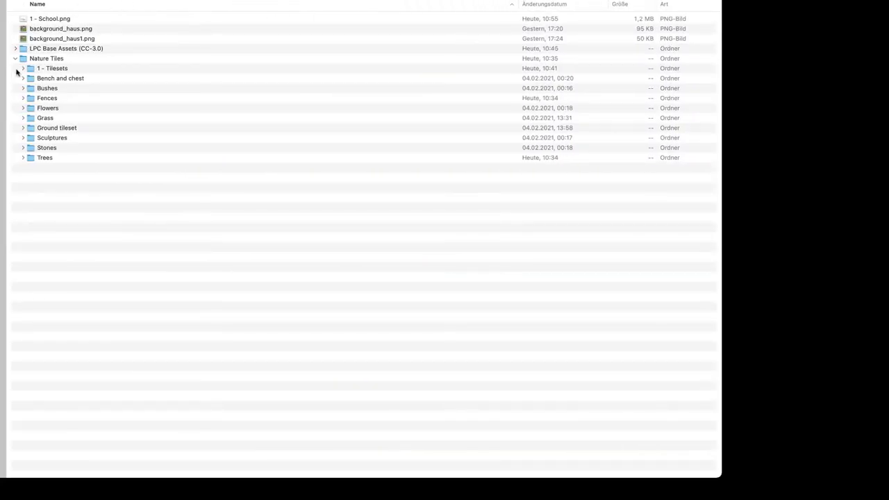
drag(98, 212, 86, 161)
click(84, 192)
mouse_move(65, 181)
mouse_down()
mouse_move(61, 16)
mouse_move(60, 175)
mouse_up()
Preview background_haus.png and background_haus1.png in Quick Look, then select 1 - School.png
click(67, 31)
key(space)
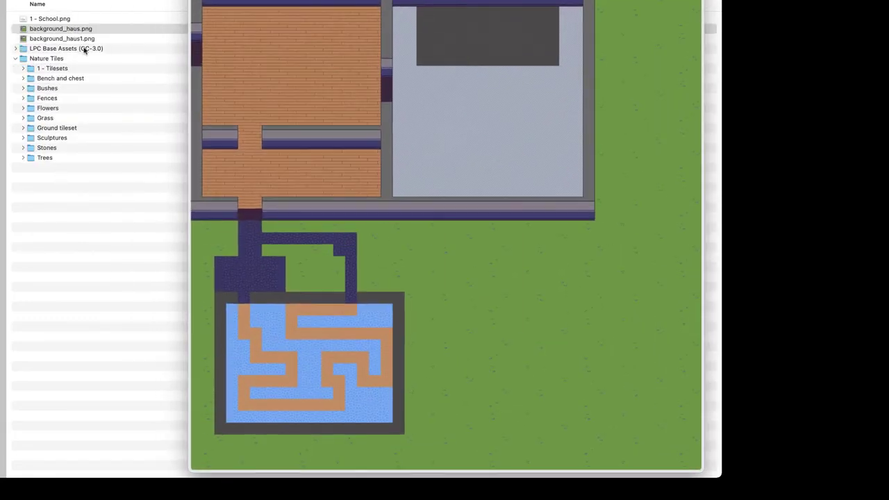
key(Down)
key(Up)
key(space)
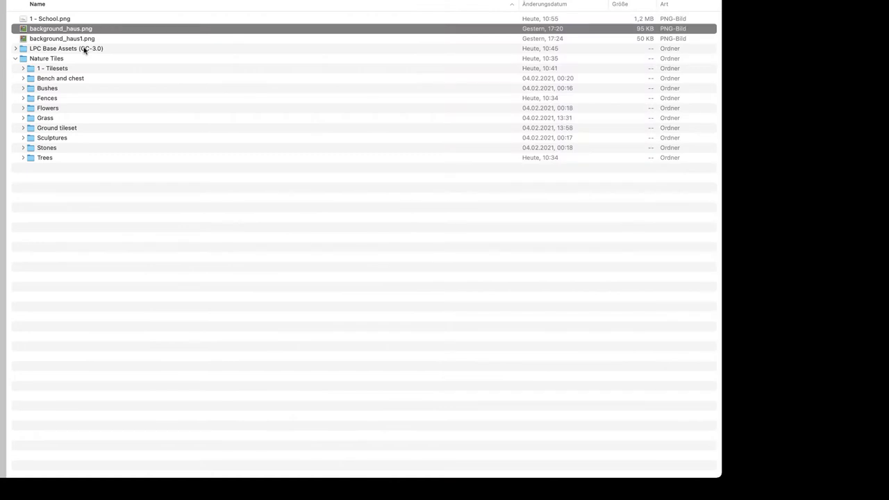
key(Up)
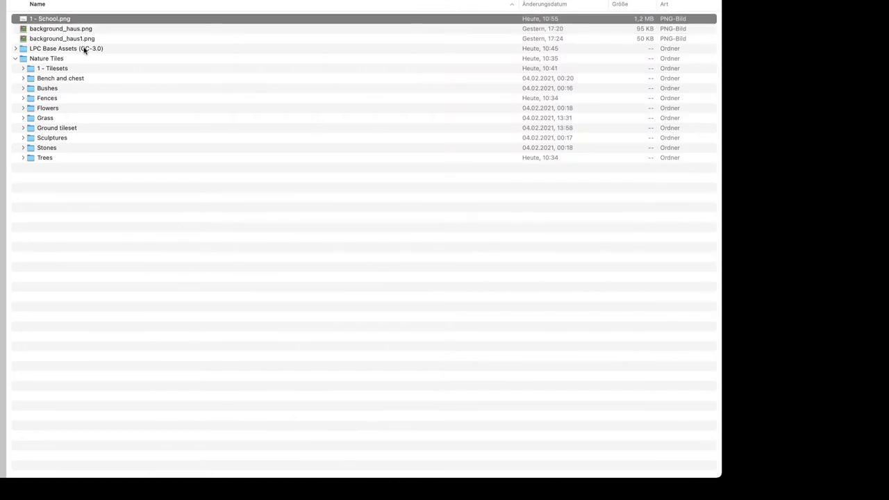
Preview the 1 - School.png hand-drawn school floor plan in Quick Look
key(space)
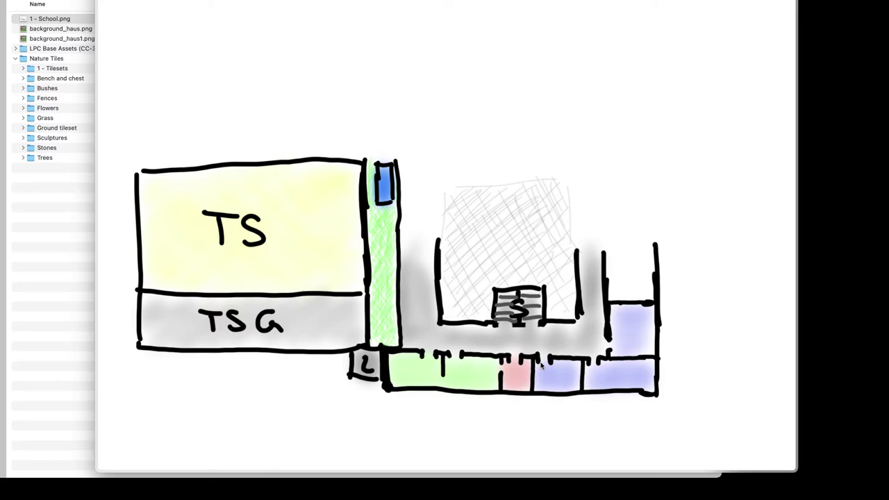
Close the sketch preview and launch Tiled through Spotlight search
key(space)
key(super+space)
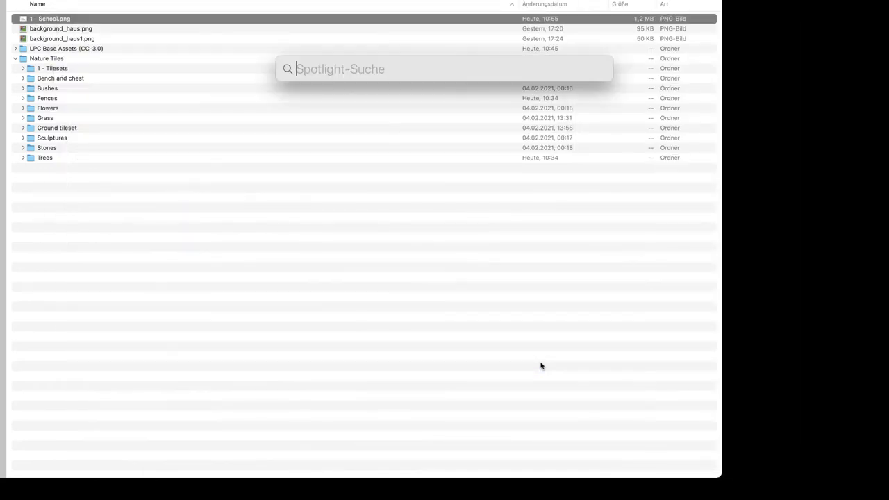
text(tiled)
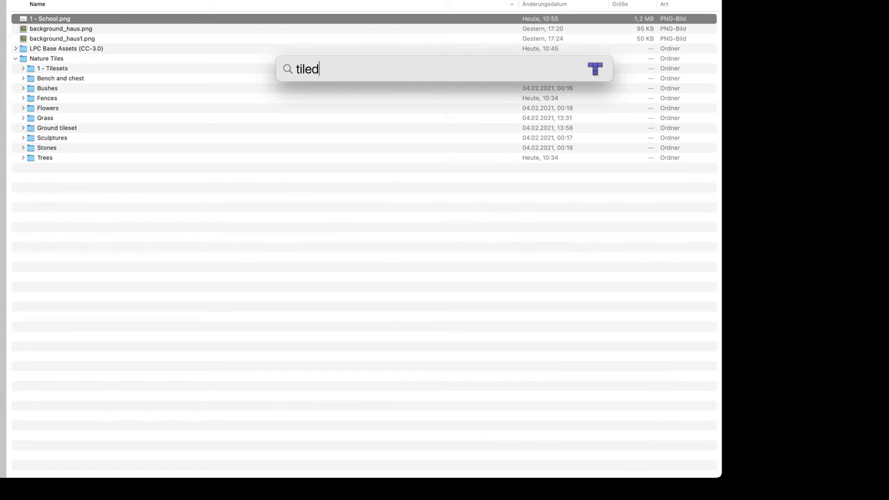
key(Return)
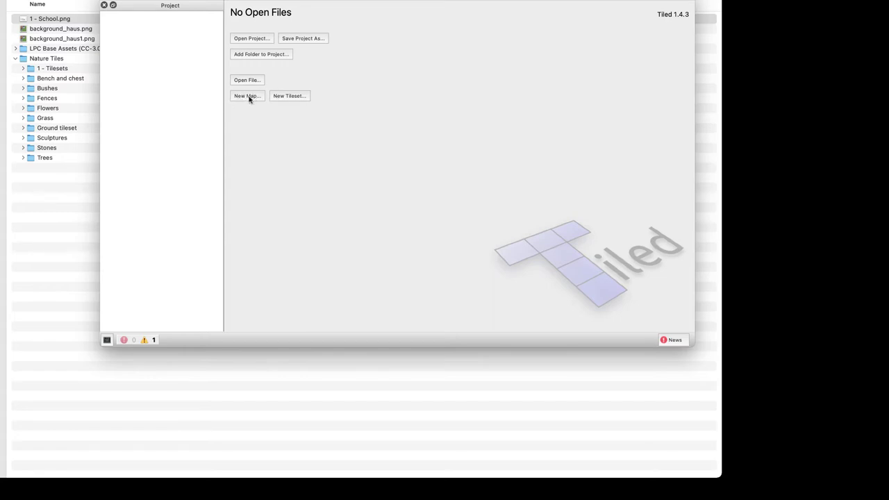
Set up a new orthogonal, infinite CSV map with 32 px tiles and Right Down render order
click(248, 96)
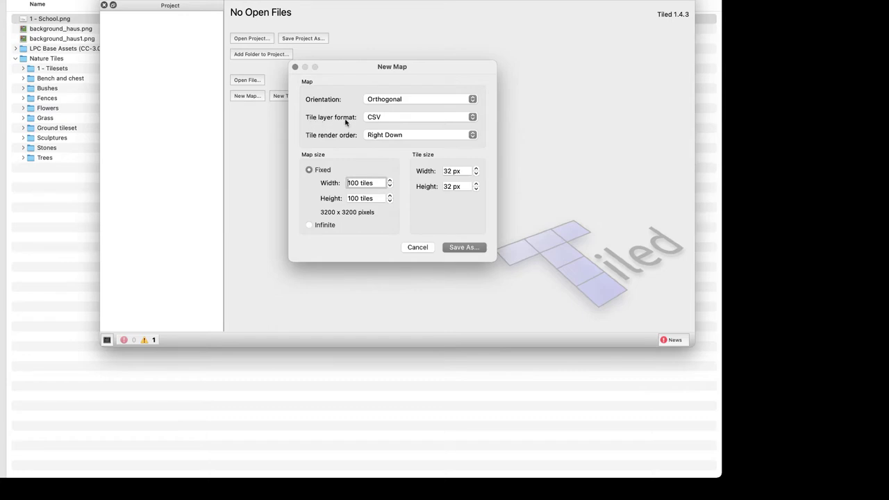
click(383, 135)
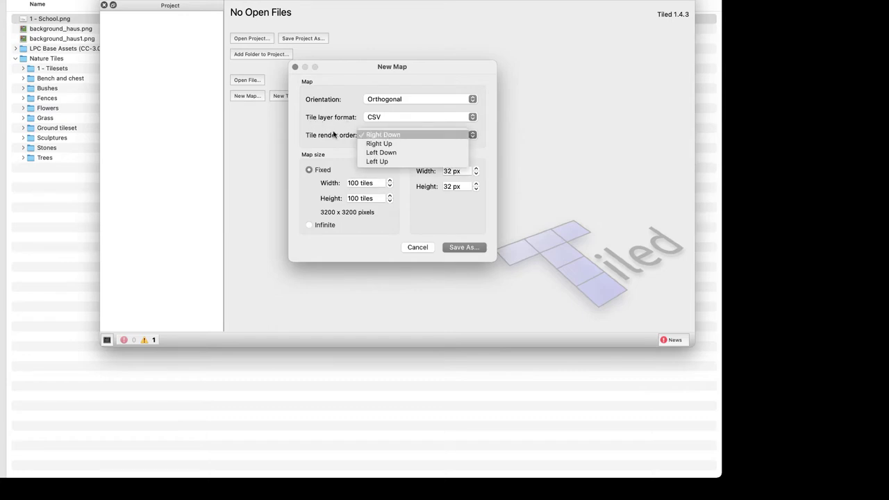
click(333, 135)
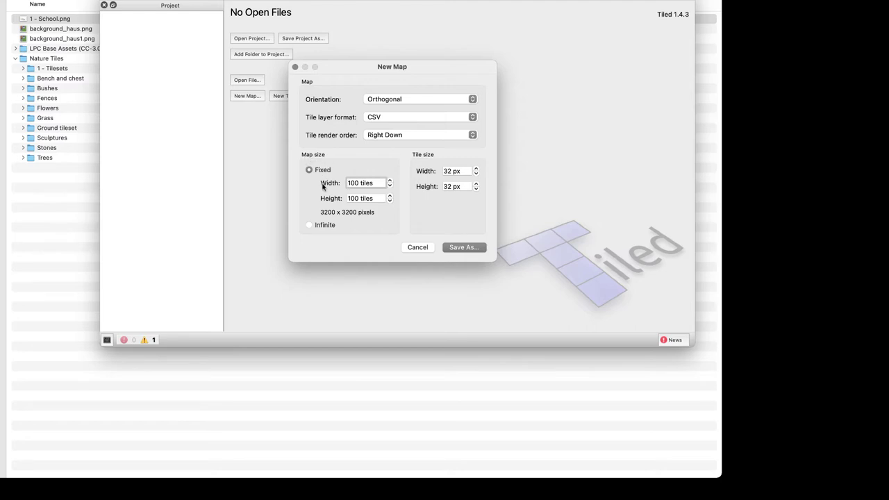
click(319, 227)
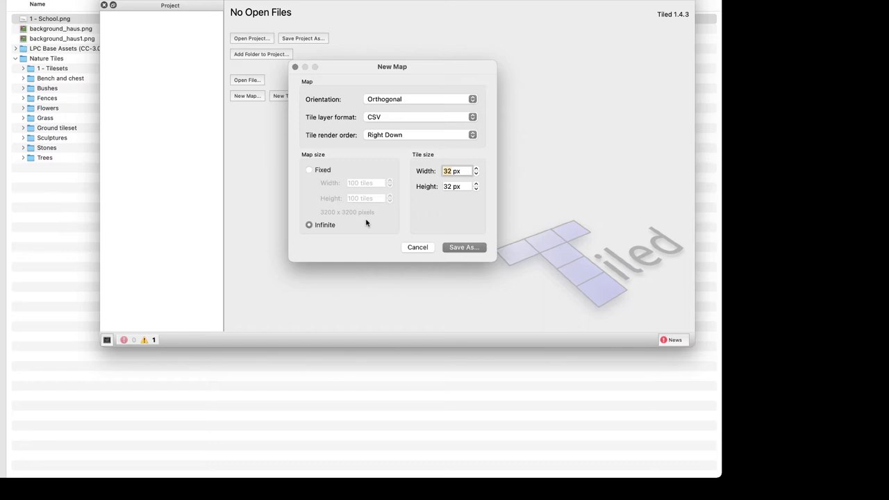
click(463, 248)
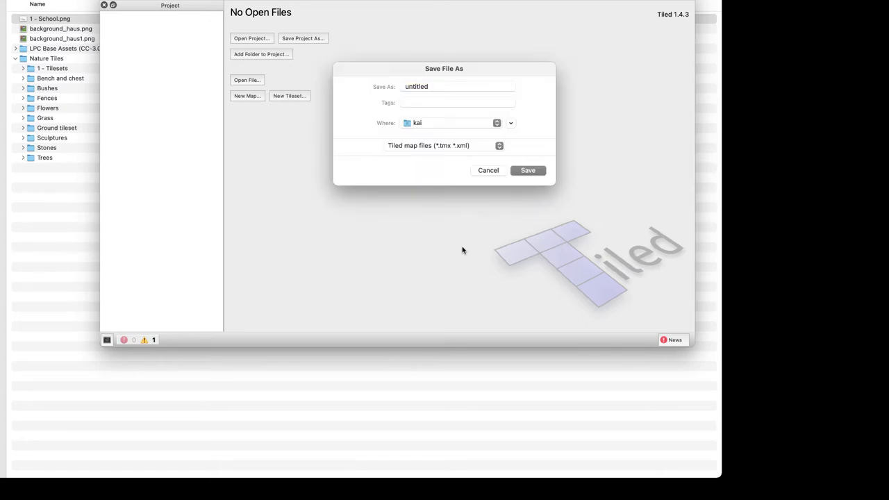
Replace the default file name untitled with Schule_1
click(431, 87)
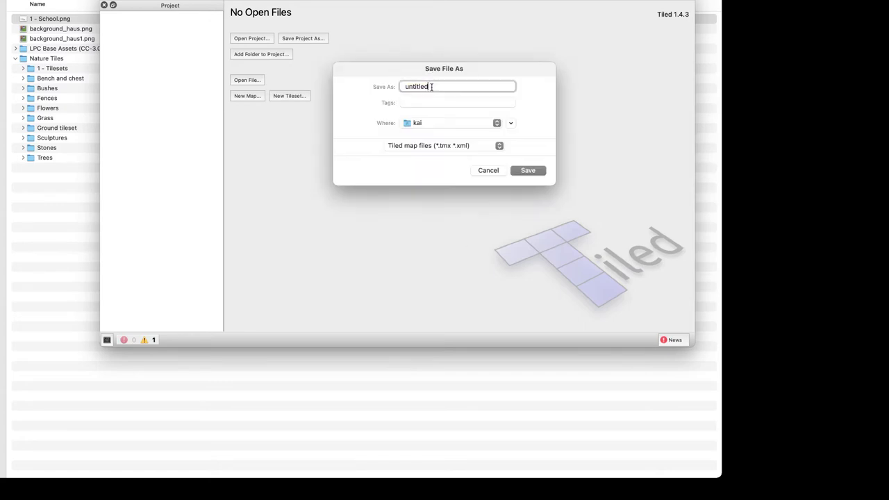
double_click(431, 87)
text(Schule_1)
Save the map as Schule_1.tmx and look around the empty map view
click(528, 171)
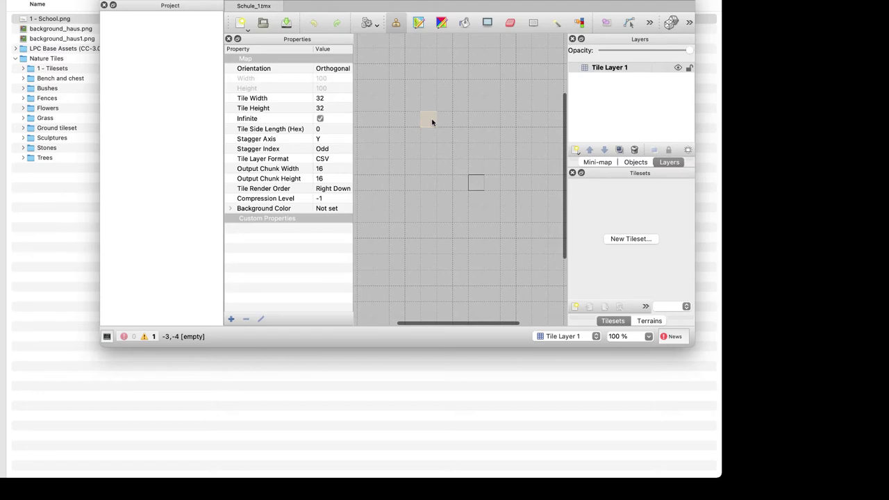
click(113, 5)
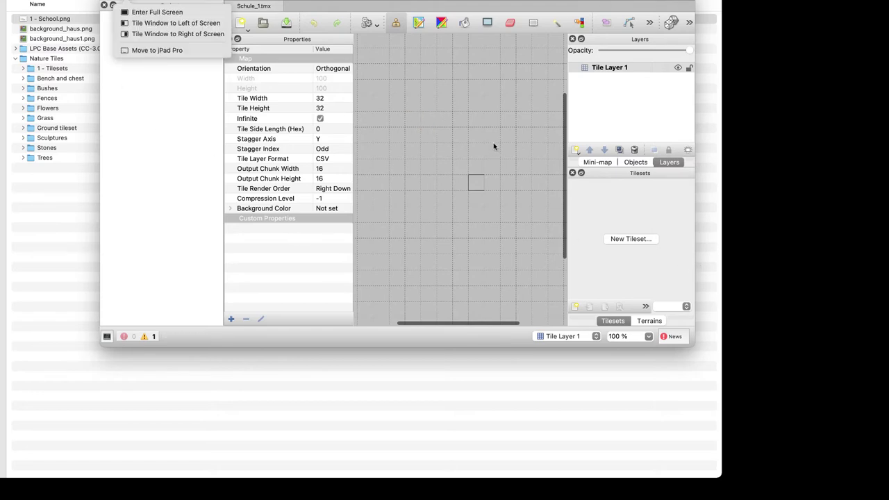
click(483, 167)
scroll(485, 159, right, 3)
scroll(486, 156, down, 5)
scroll(484, 156, right, 3)
scroll(484, 156, up, 5)
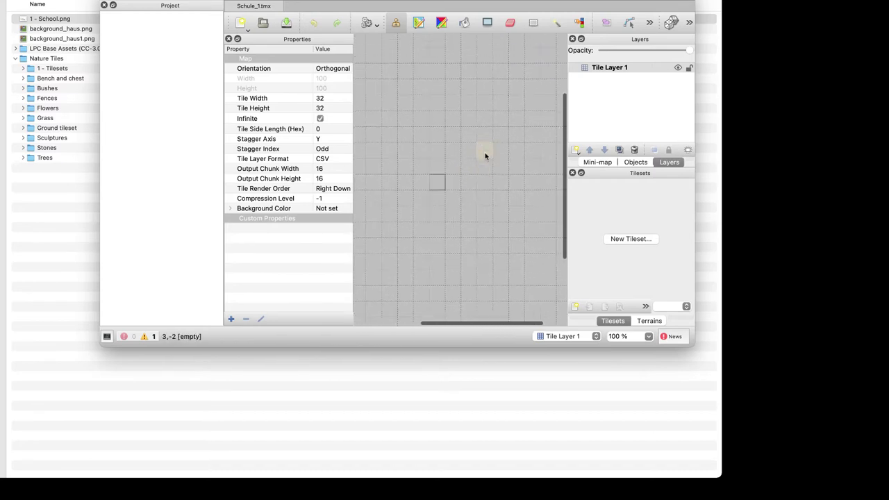
scroll(485, 156, left, 5)
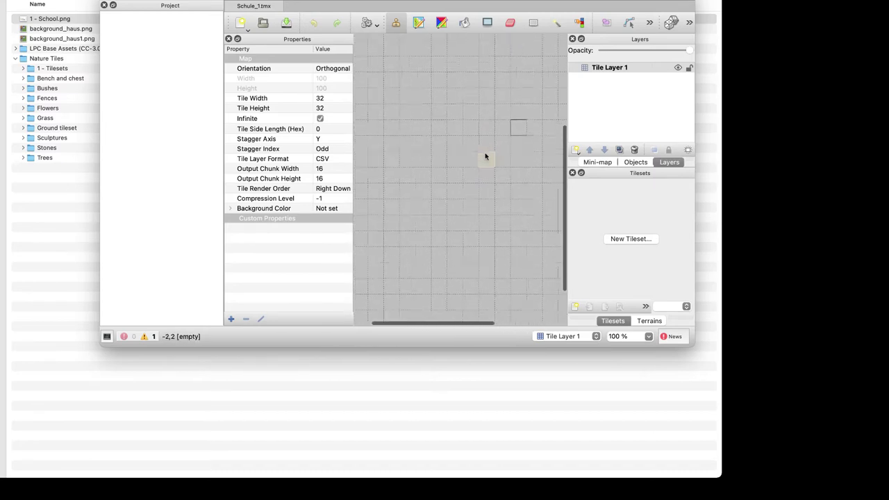
scroll(485, 156, down, 3)
scroll(485, 156, right, 2)
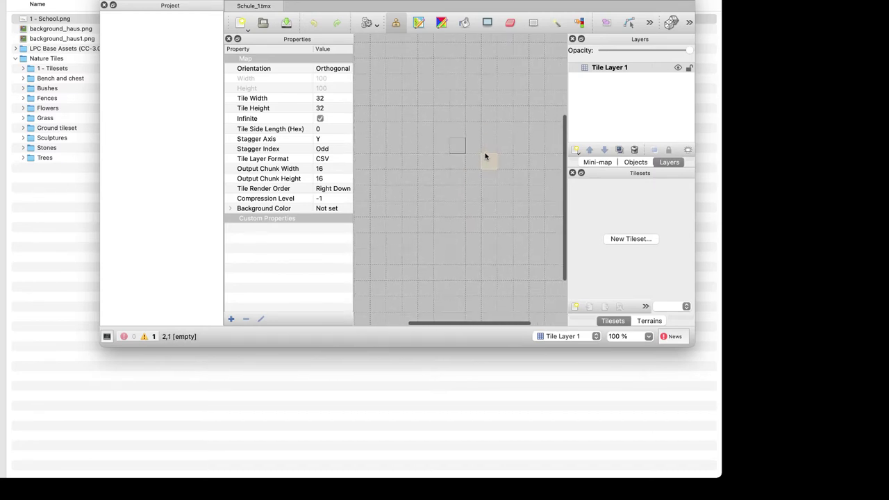
Try the custom command menu and the Terrain and Wang brushes, returning to Stamp Brush
click(370, 24)
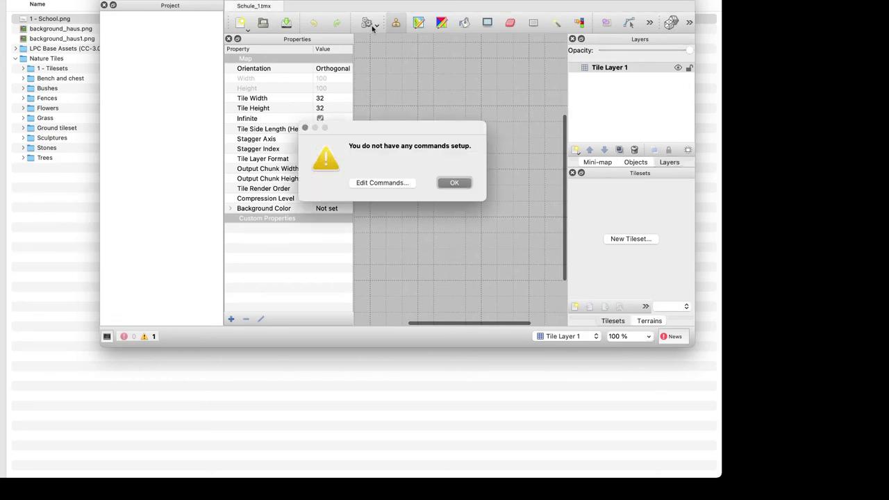
key(Return)
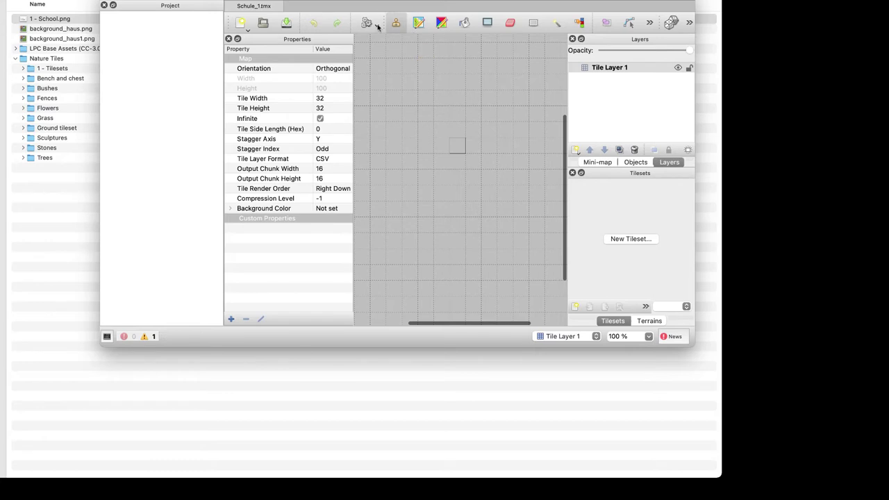
click(377, 26)
click(378, 27)
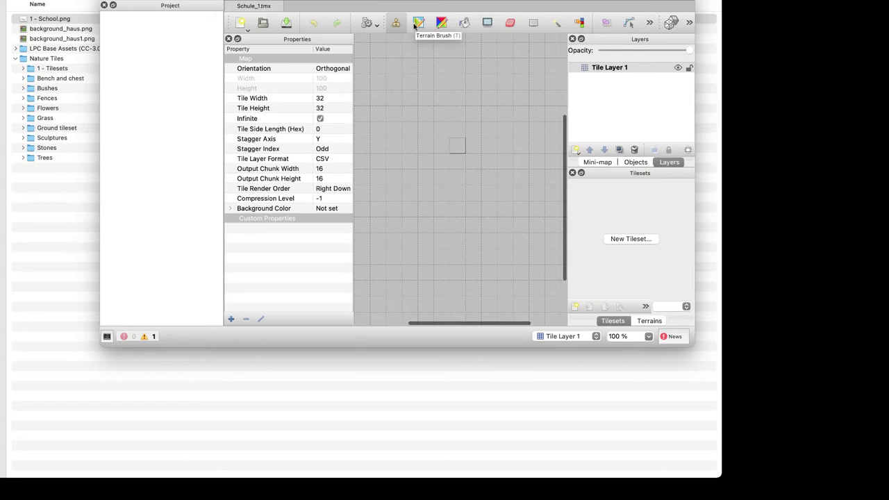
click(417, 24)
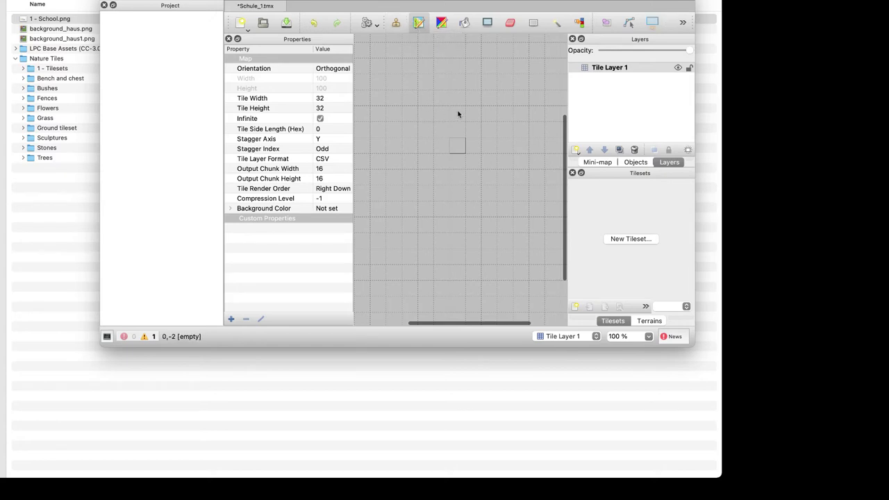
click(395, 24)
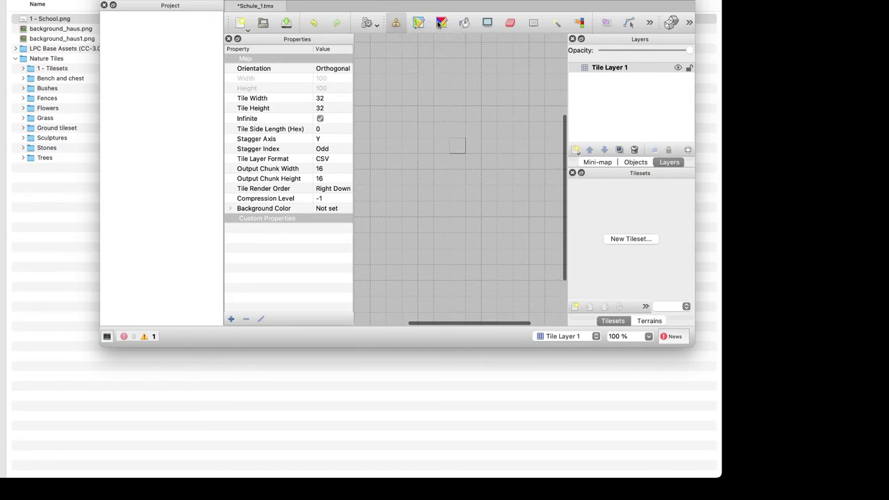
click(440, 25)
click(399, 25)
Keep Tile Width at 32, narrow the Properties panel, and move the window right
click(272, 99)
click(320, 98)
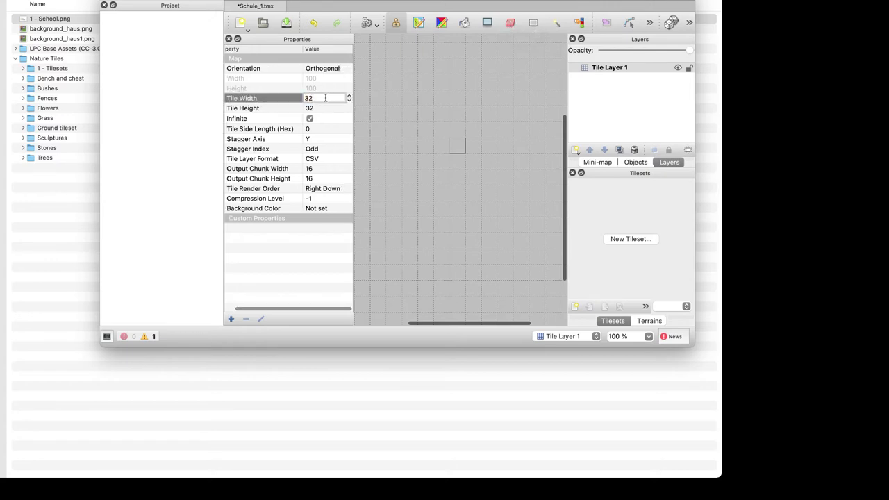
click(281, 100)
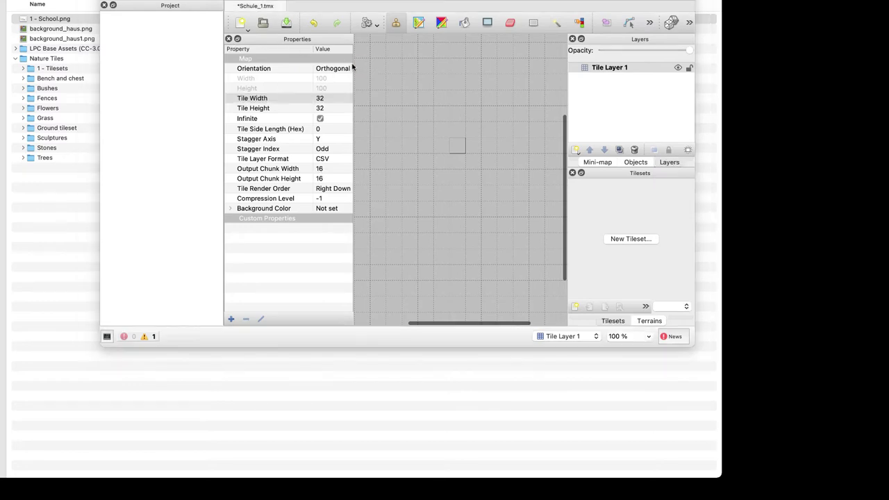
click(353, 103)
drag(353, 103, 238, 126)
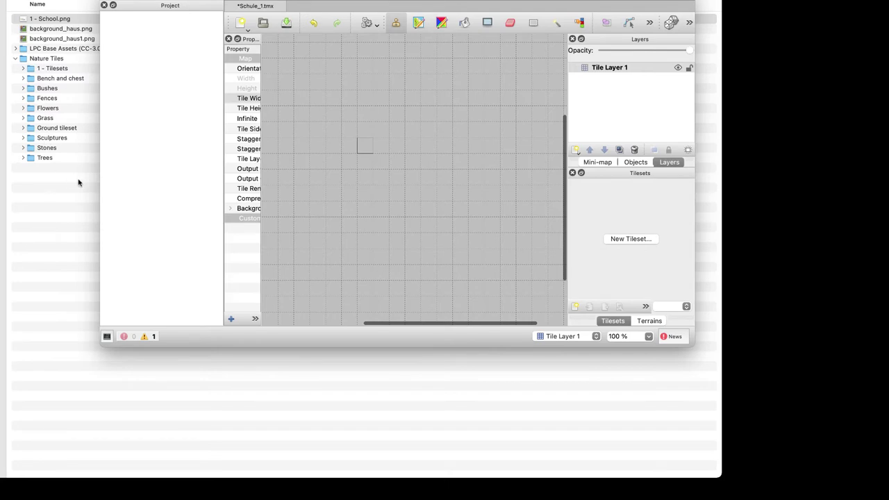
drag(513, 2, 671, 7)
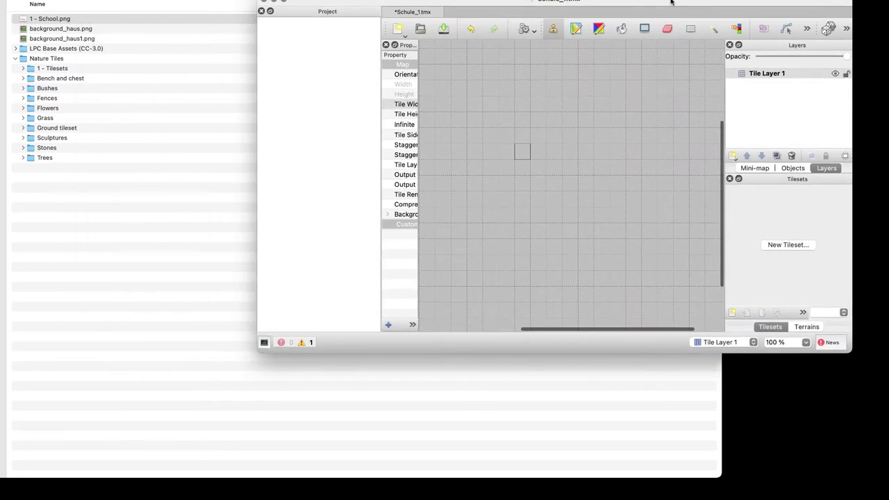
Expand the 1 - Tilesets folder in Finder
click(143, 243)
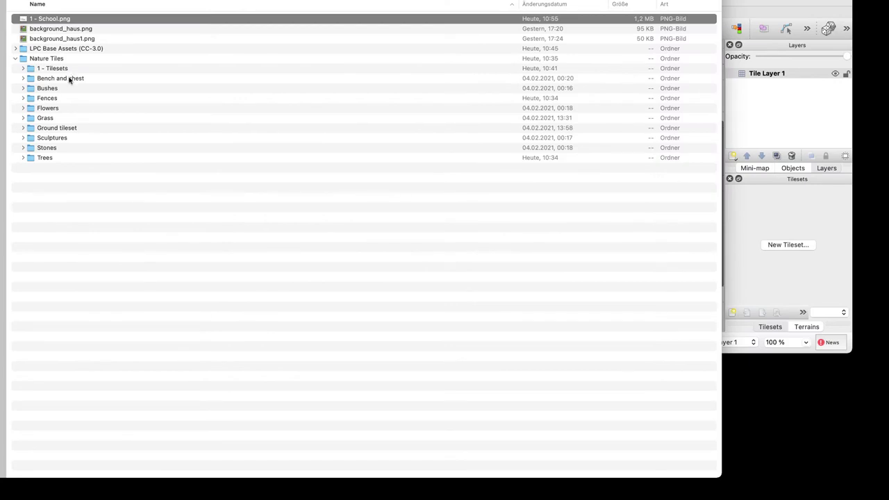
click(72, 89)
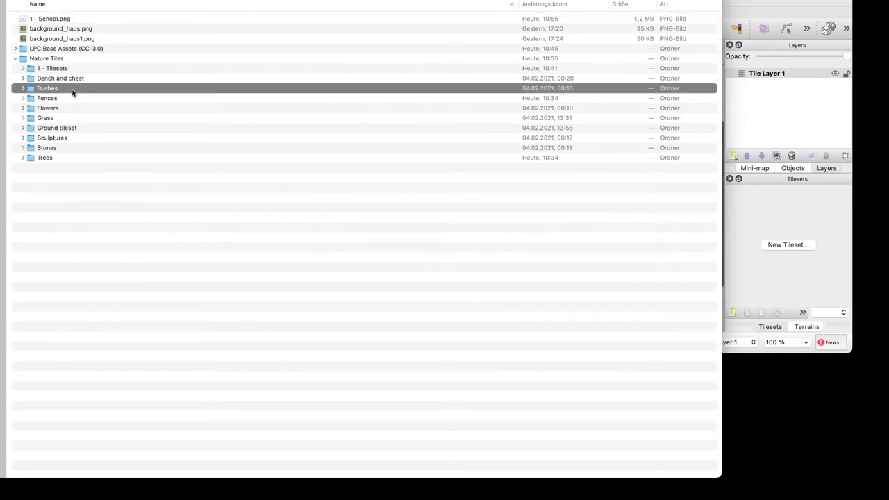
key(Up)
key(Up)
key(Up)
key(Up)
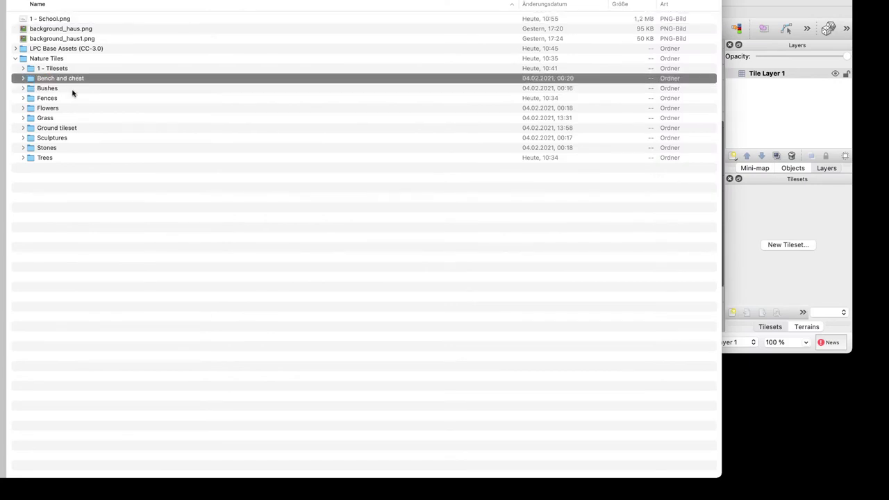
key(Down)
key(Down)
key(Right)
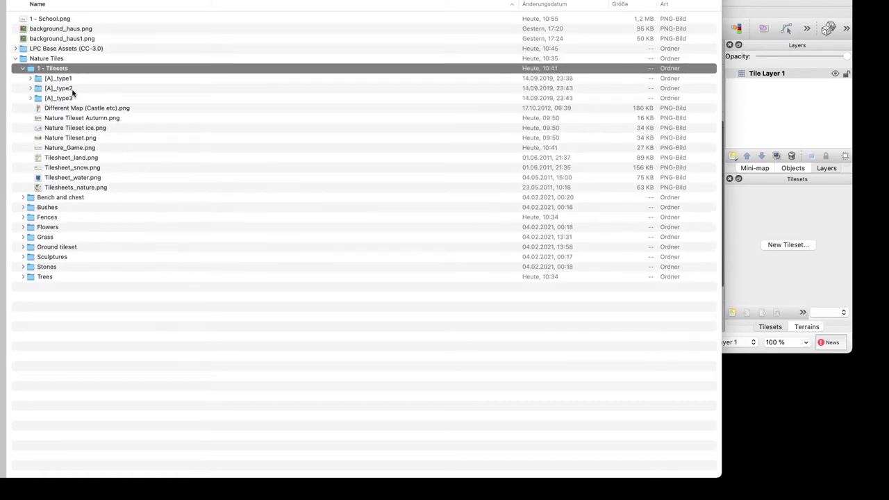
Preview the castle and autumn tilesets, then drag Different Map (Castle etc).png into Tiled
key(Down)
key(Down)
key(Down)
key(Down)
key(space)
key(Down)
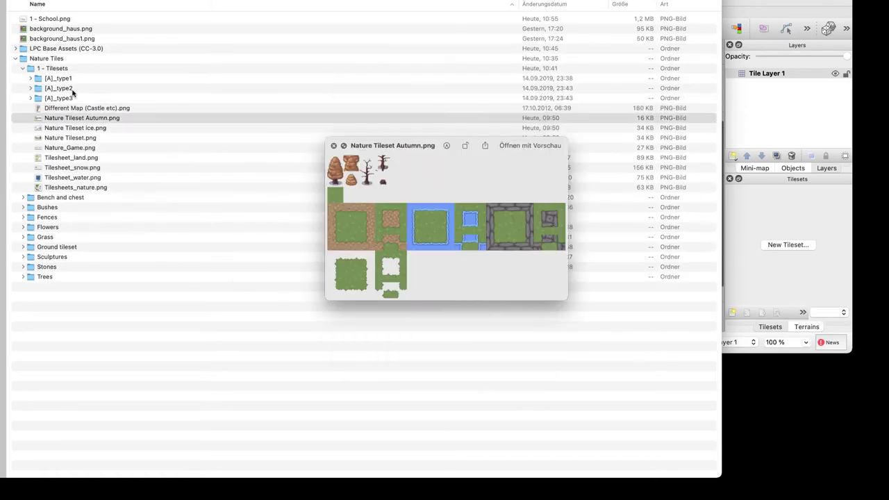
key(Up)
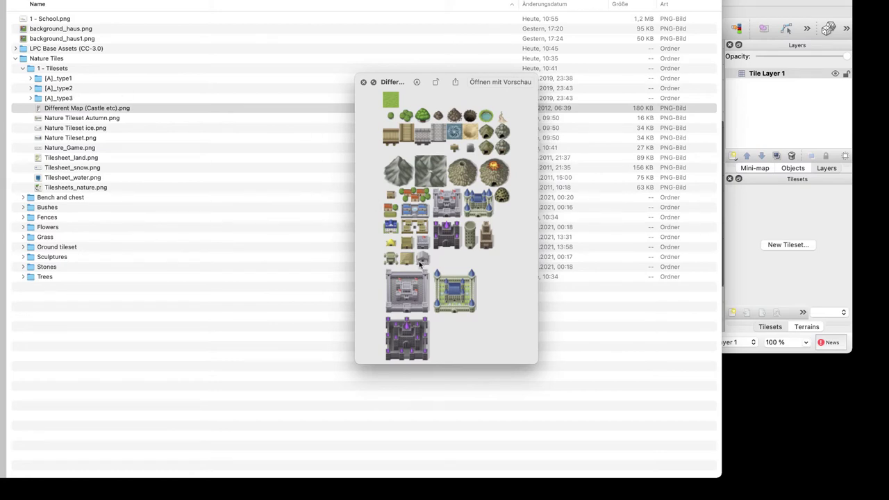
key(space)
drag(74, 111, 754, 111)
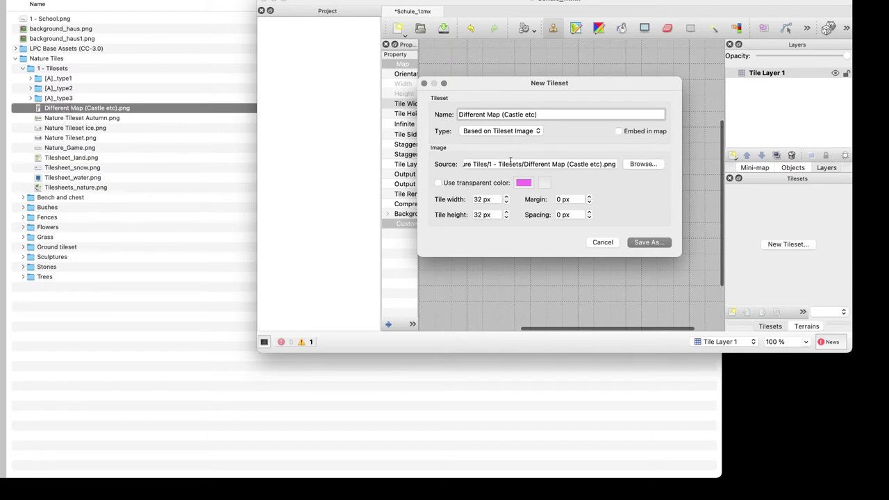
Create the Different Map (Castle etc) tileset from its image, embedded in the map
key(Tab)
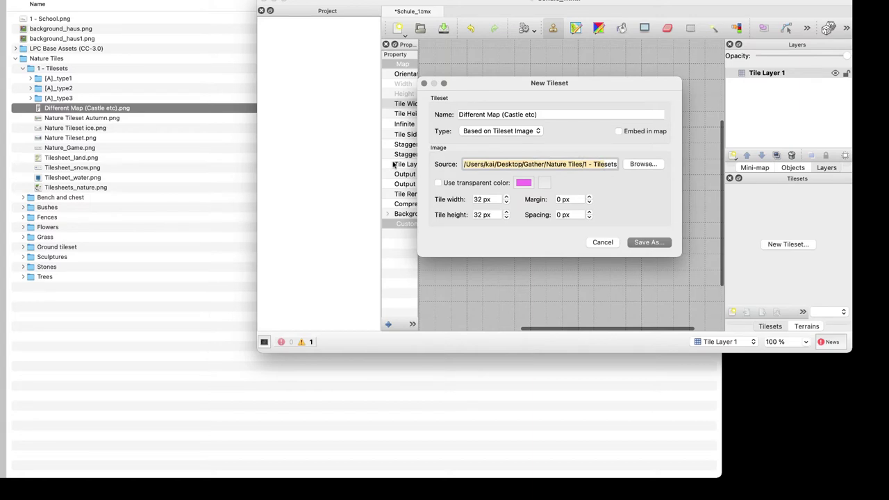
drag(602, 163, 622, 162)
click(597, 163)
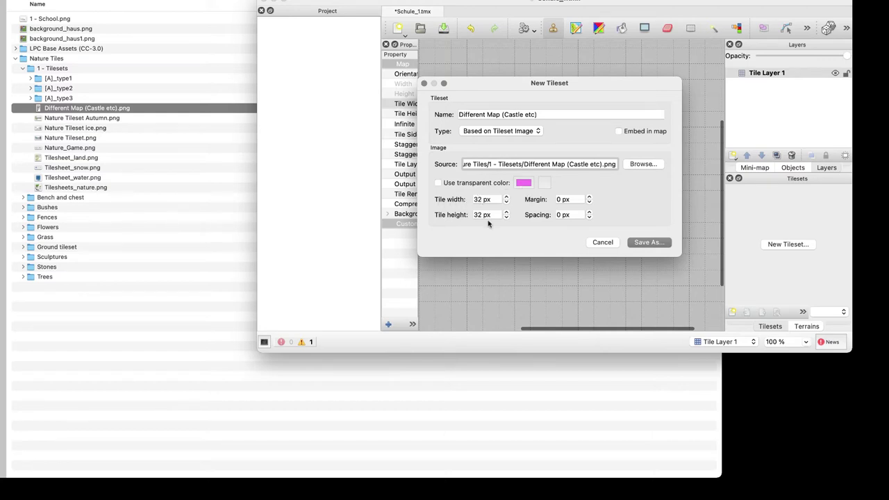
click(510, 131)
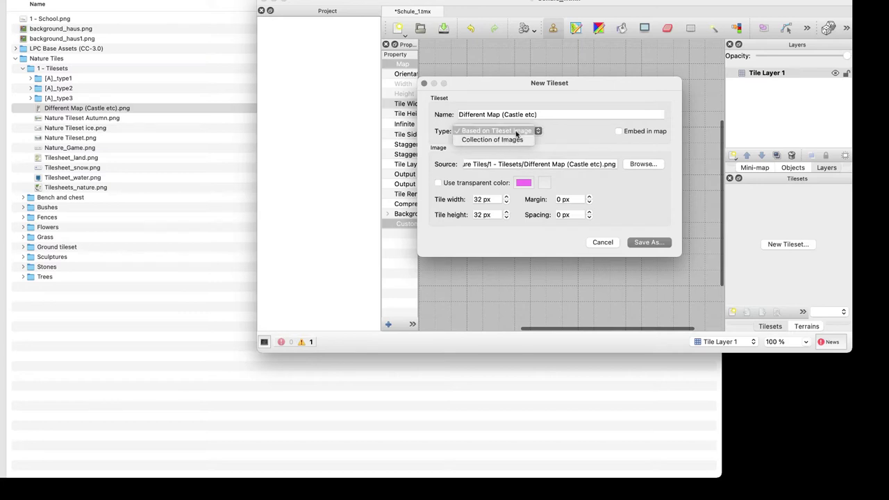
click(594, 122)
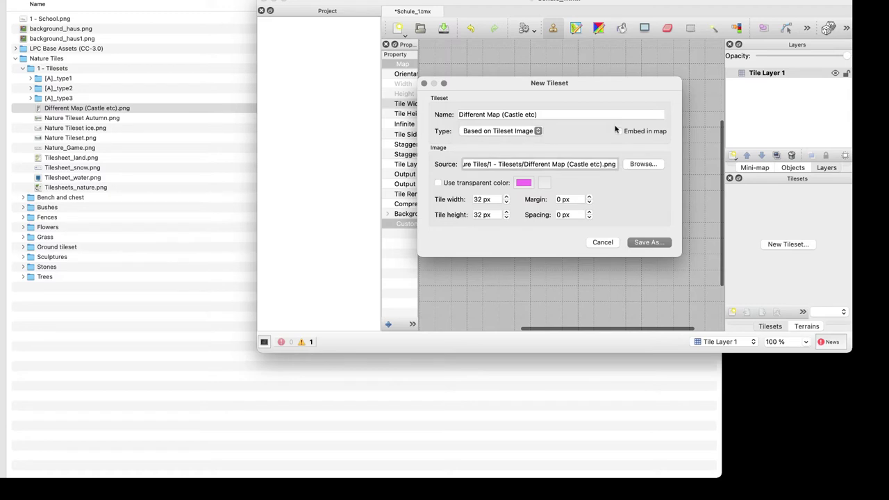
click(618, 132)
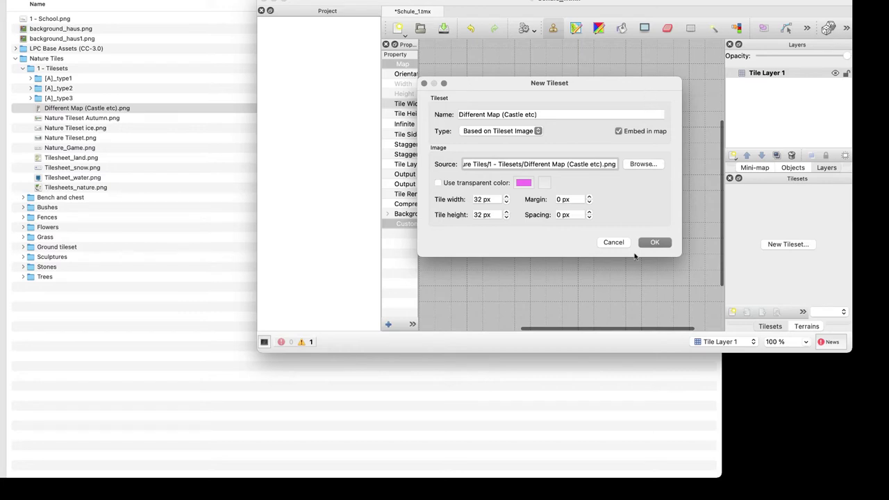
click(653, 242)
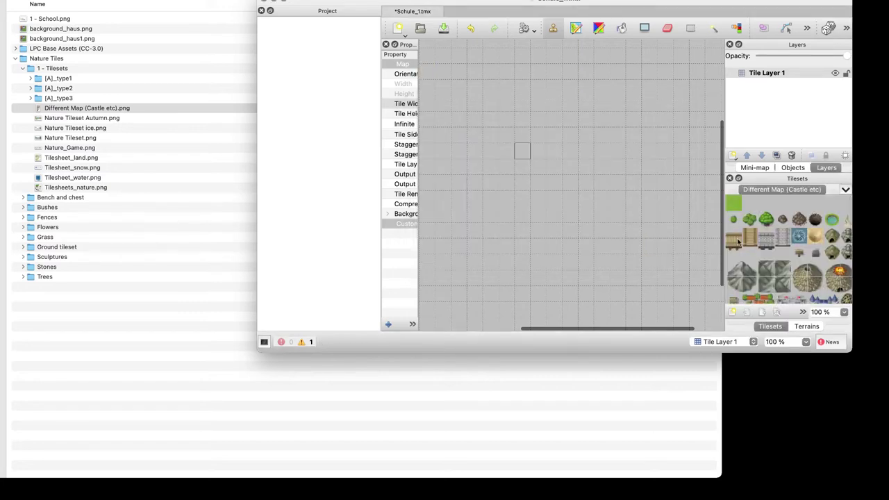
scroll(762, 246, down, 3)
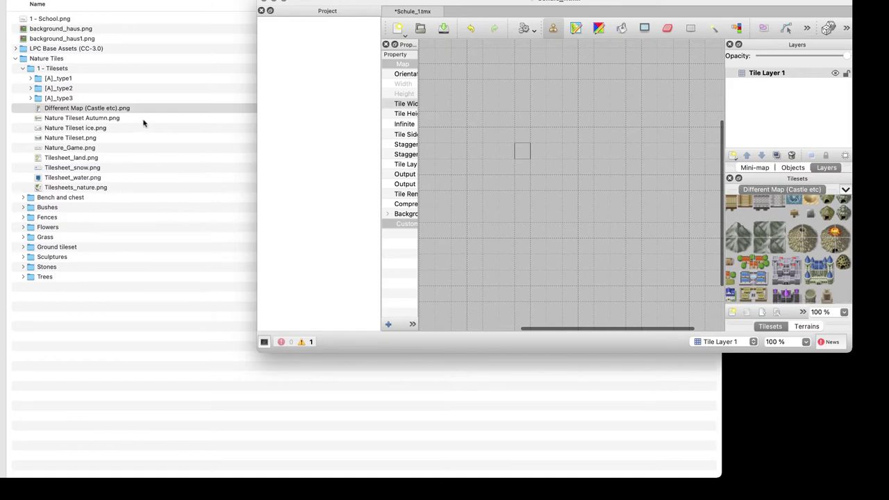
click(104, 108)
key(space)
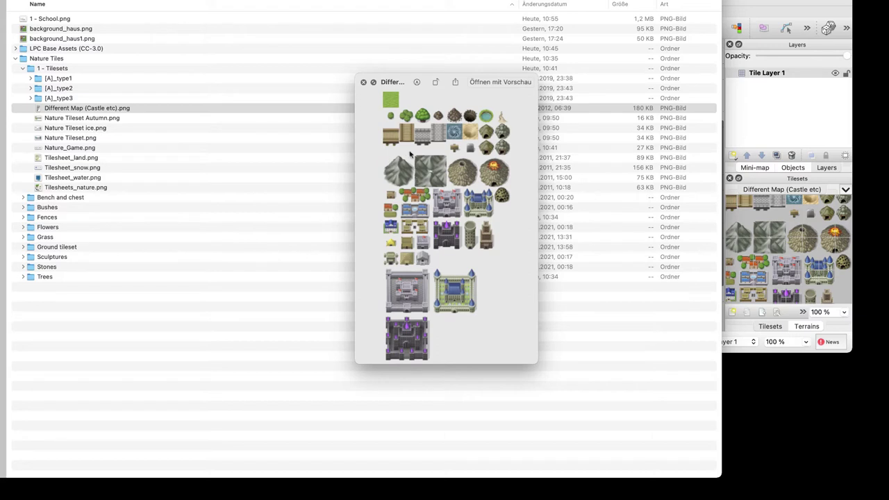
key(space)
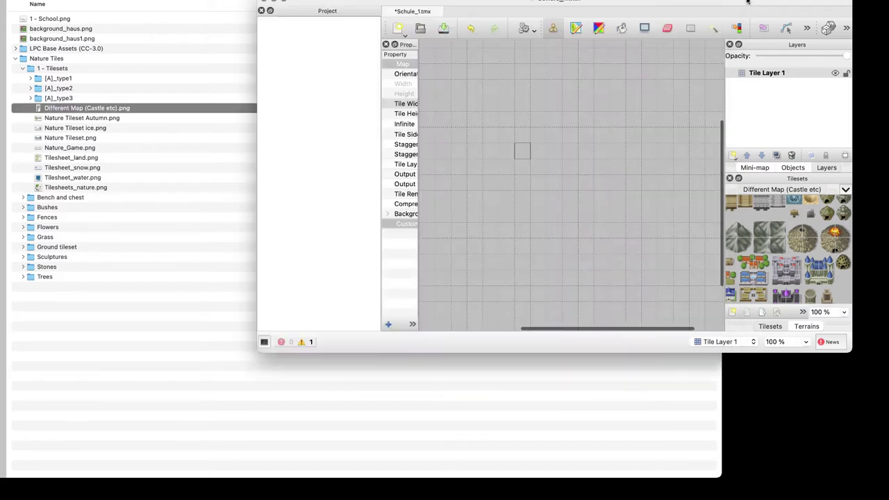
click(747, 2)
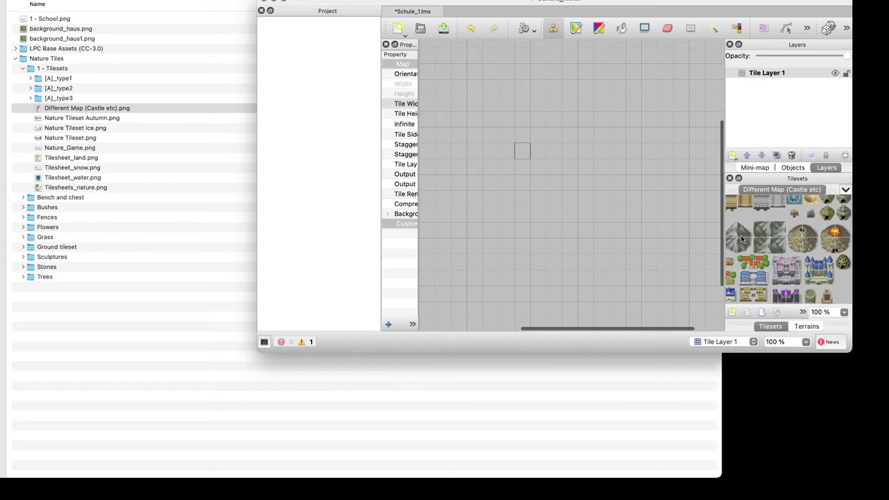
scroll(793, 248, down, 5)
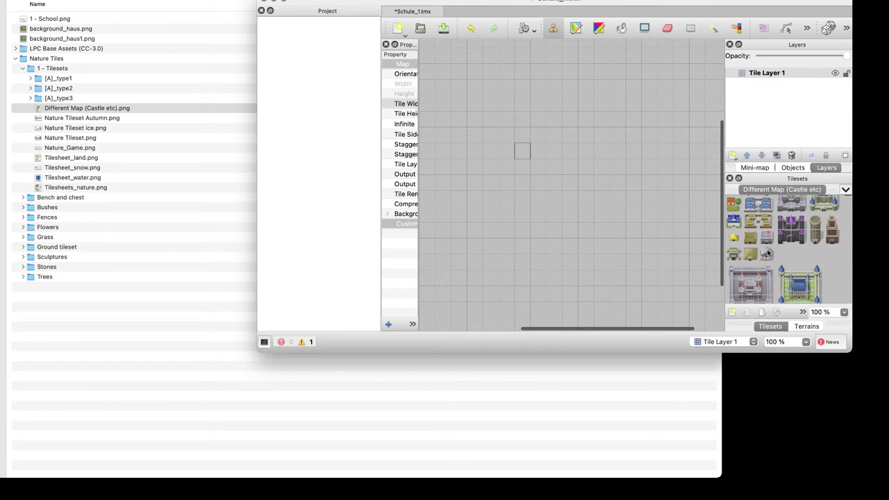
click(767, 254)
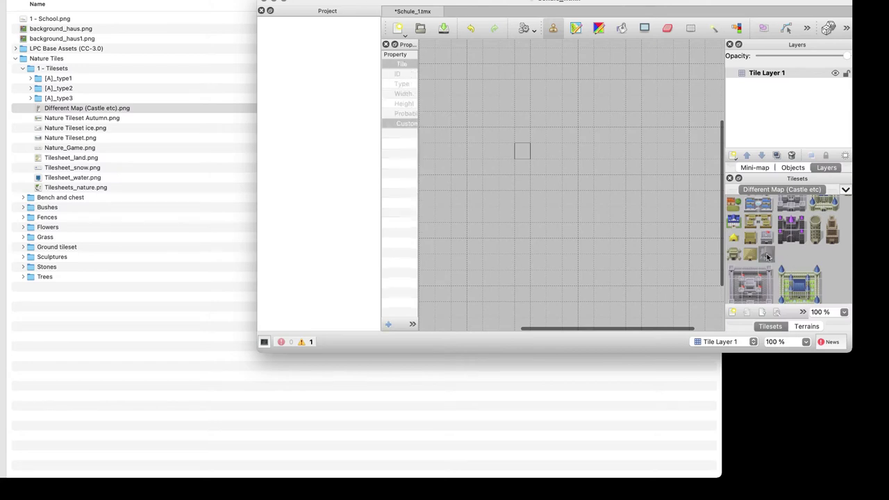
click(553, 152)
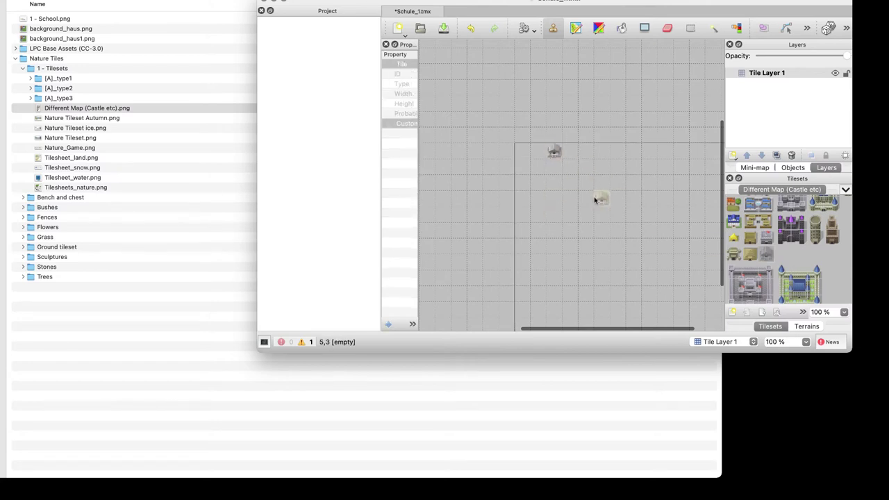
key(super+z)
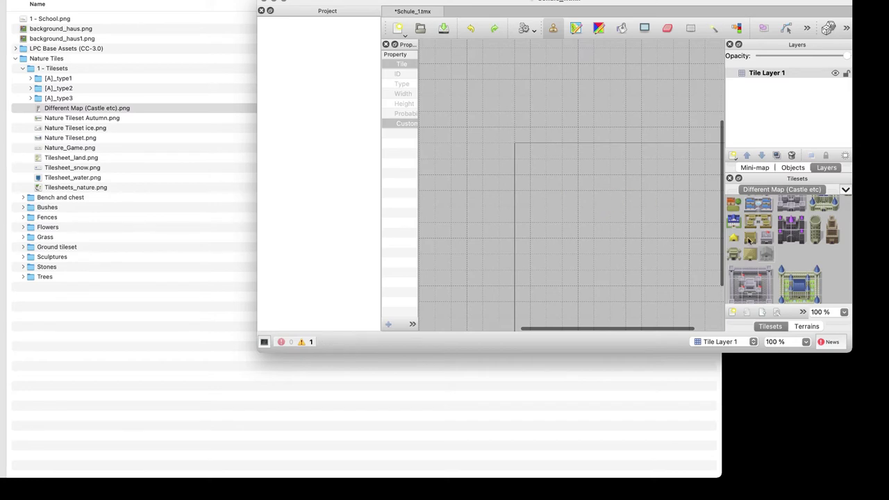
scroll(772, 255, up, 5)
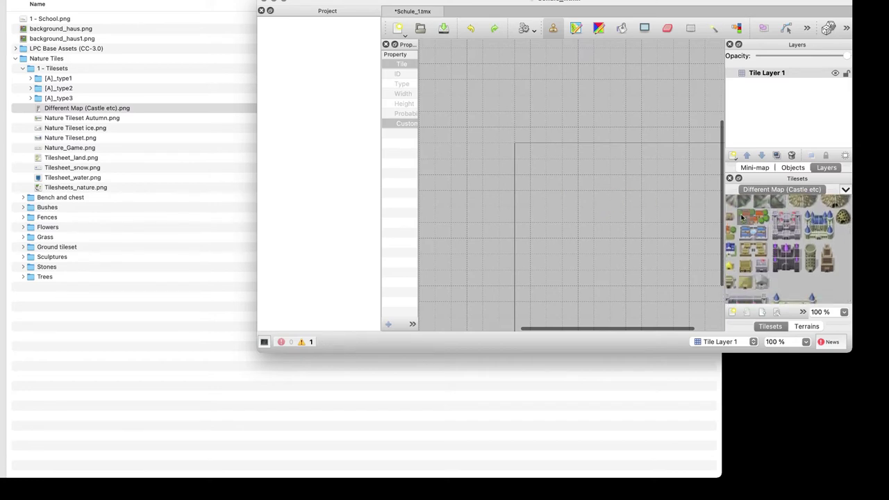
scroll(742, 221, left, 1)
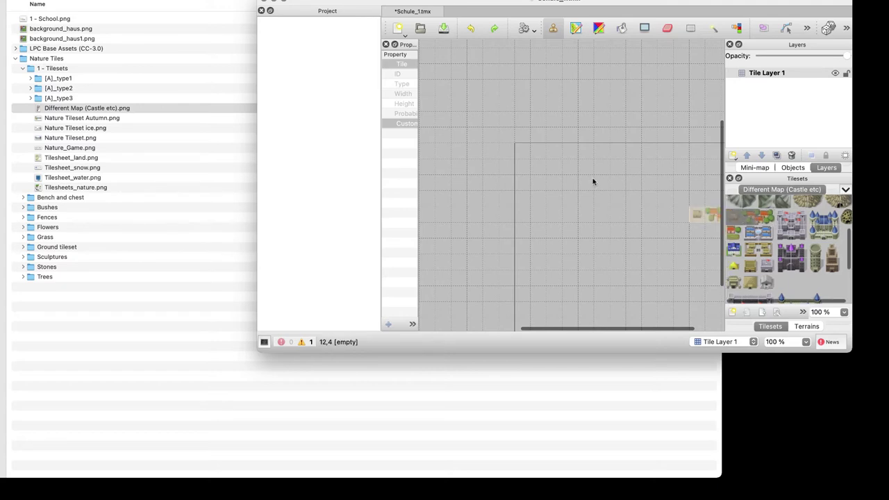
click(739, 202)
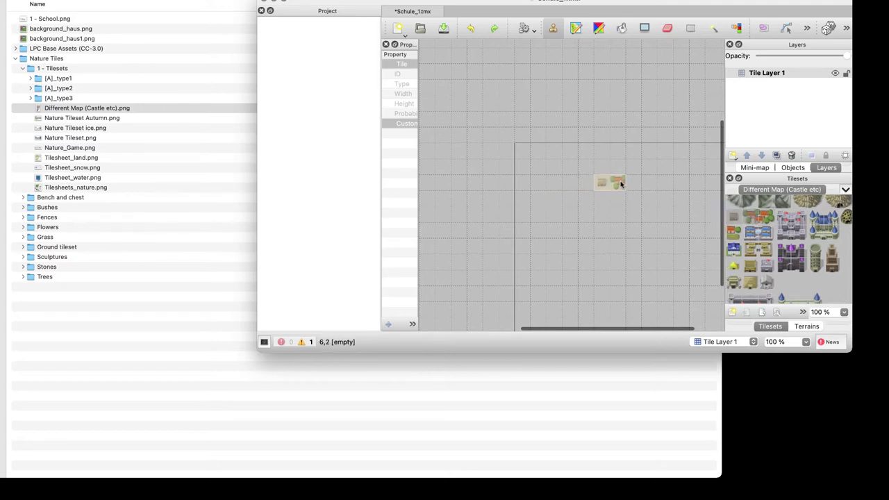
drag(743, 210, 772, 224)
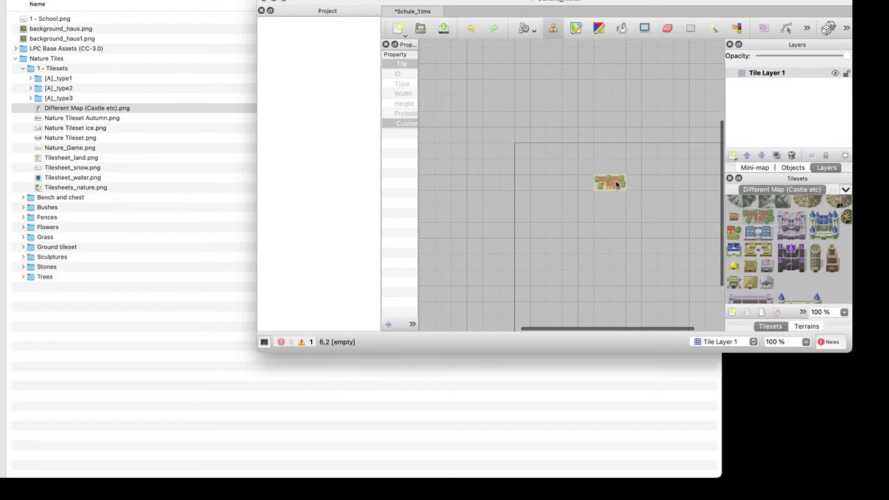
click(617, 188)
ctrl+scroll(633, 221, up, 4)
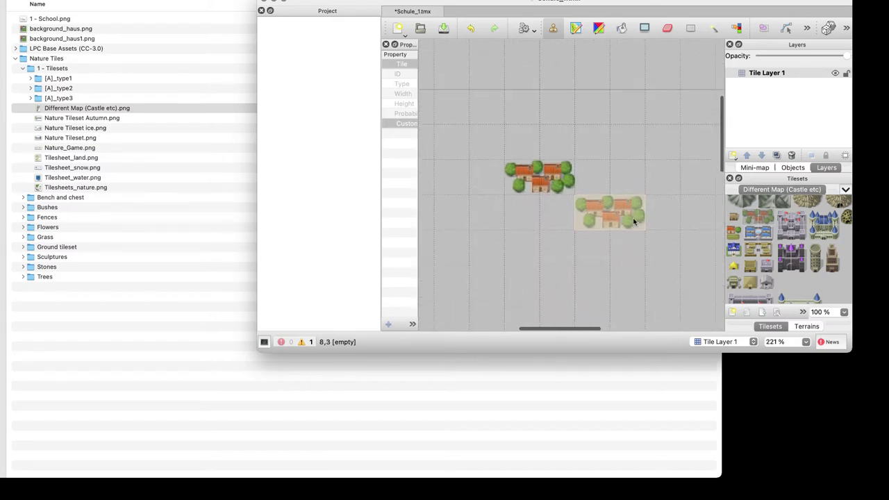
key(super+z)
scroll(822, 258, down, 5)
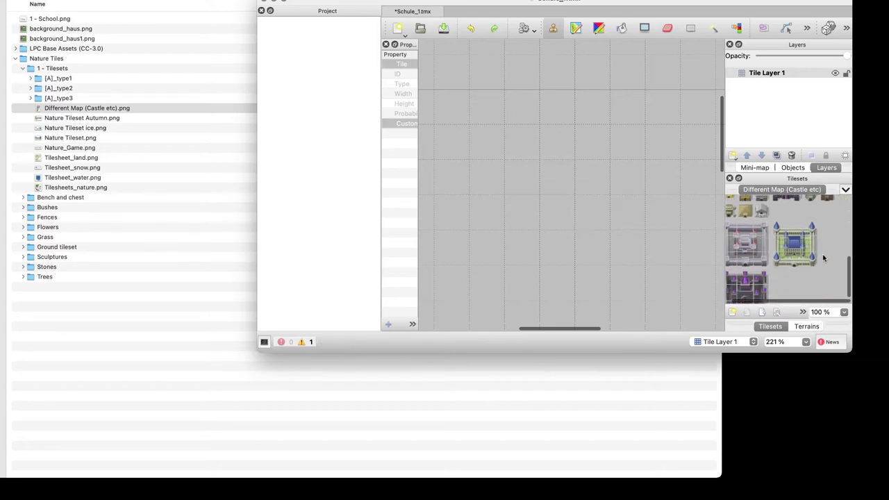
scroll(824, 255, up, 1)
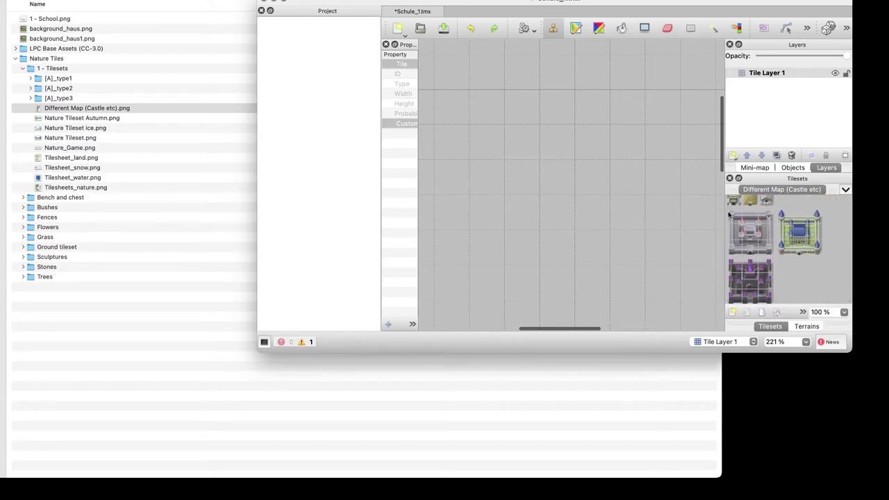
drag(732, 218, 770, 254)
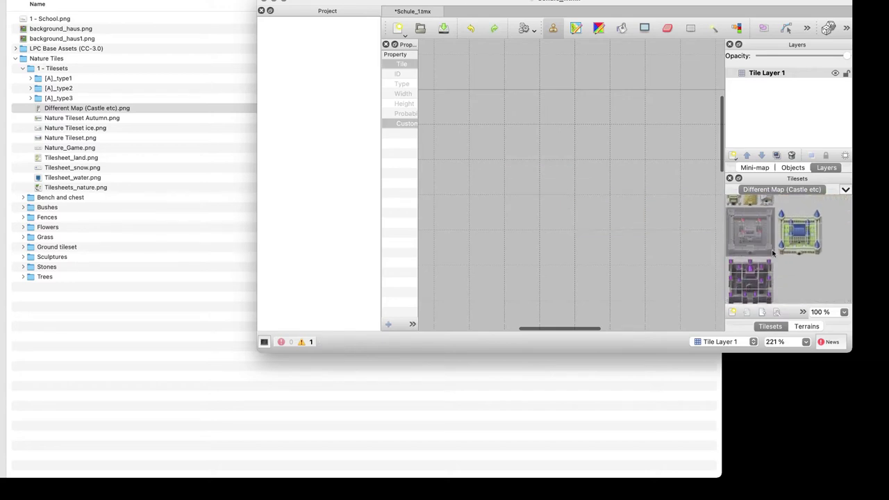
click(574, 166)
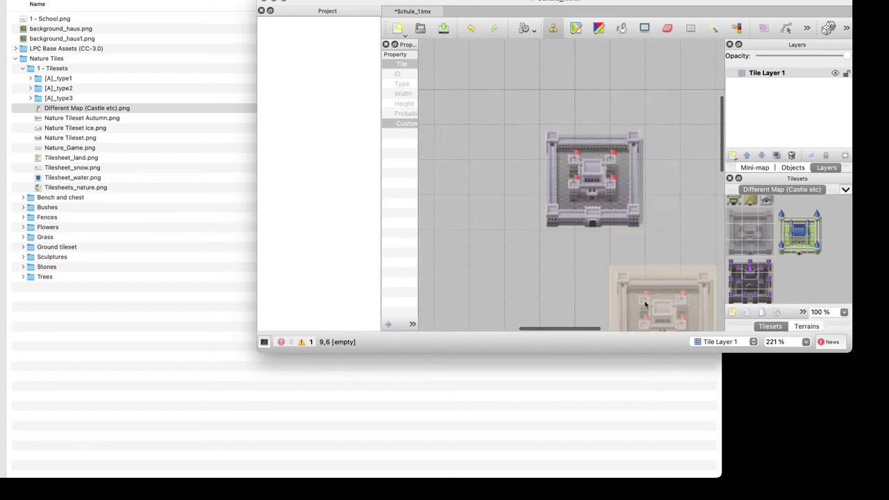
key(super+z)
scroll(745, 250, up, 10)
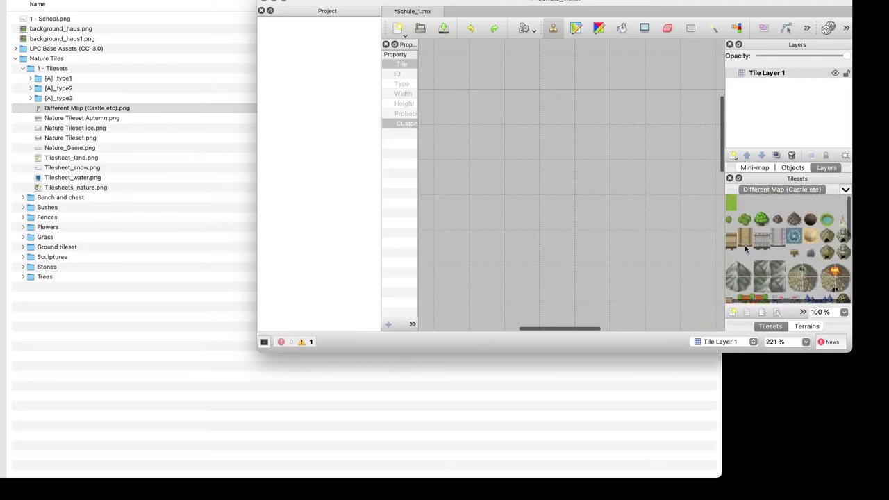
scroll(745, 250, up, 3)
scroll(745, 250, left, 1)
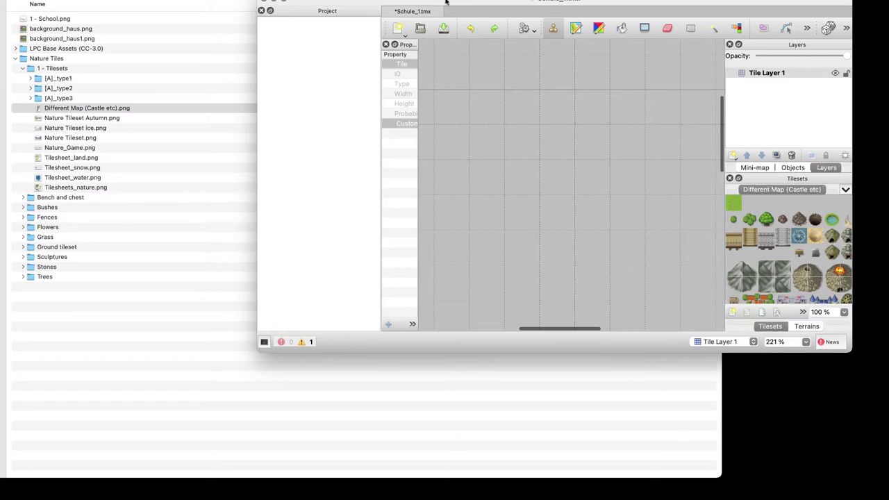
Maximize Tiled and paint a rectangle of plain grass tiles on Tile Layer 1, then return to Finder
drag(444, 2, 265, 0)
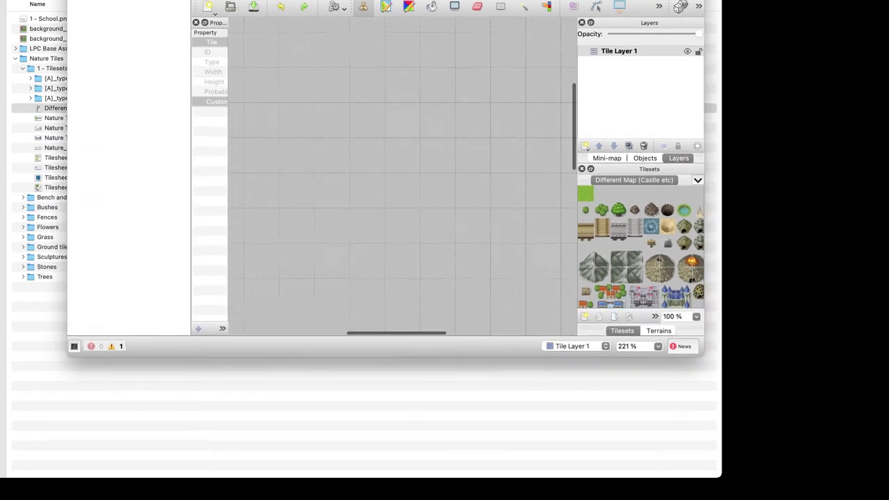
ctrl+scroll(309, 43, down, 5)
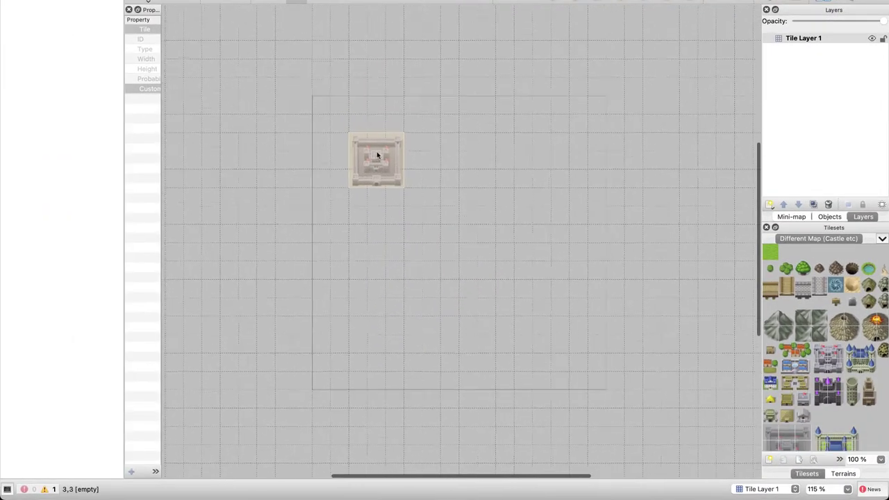
click(768, 254)
mouse_move(318, 144)
mouse_down()
mouse_move(512, 313)
mouse_move(587, 262)
mouse_move(547, 177)
mouse_move(354, 149)
mouse_move(606, 150)
mouse_move(410, 144)
mouse_up()
key(super+z)
mouse_move(330, 162)
mouse_down()
mouse_move(323, 308)
mouse_move(468, 316)
mouse_move(517, 314)
mouse_move(566, 277)
mouse_move(595, 239)
mouse_move(592, 160)
mouse_move(380, 161)
mouse_move(346, 165)
mouse_move(335, 177)
mouse_move(340, 295)
mouse_move(570, 292)
mouse_move(585, 265)
mouse_move(578, 182)
mouse_move(423, 173)
mouse_move(361, 186)
mouse_move(364, 259)
mouse_move(495, 264)
mouse_move(531, 180)
mouse_move(344, 258)
mouse_move(363, 278)
mouse_move(422, 251)
mouse_move(482, 253)
mouse_move(522, 208)
mouse_move(478, 188)
mouse_move(455, 231)
mouse_move(526, 199)
mouse_move(484, 221)
mouse_move(543, 239)
mouse_move(553, 264)
mouse_move(574, 268)
mouse_move(462, 272)
mouse_up()
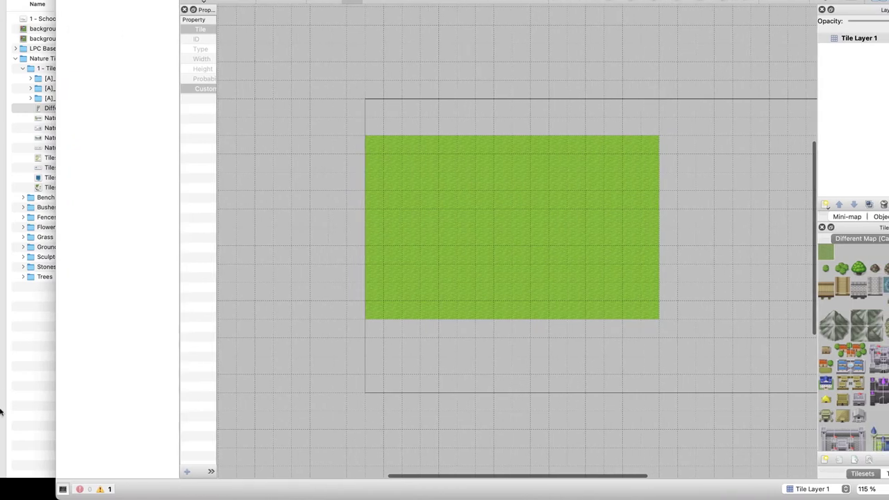
click(42, 385)
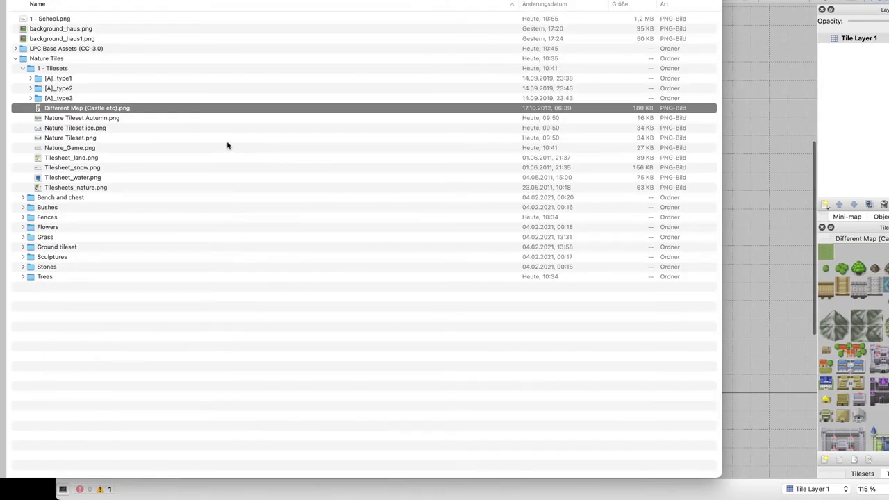
click(68, 69)
key(Down)
key(Down)
key(Down)
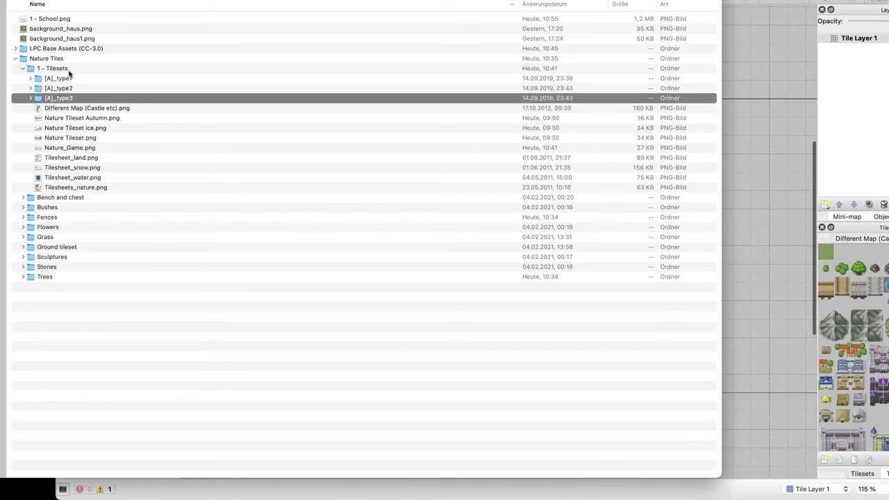
key(Up)
key(Right)
key(Down)
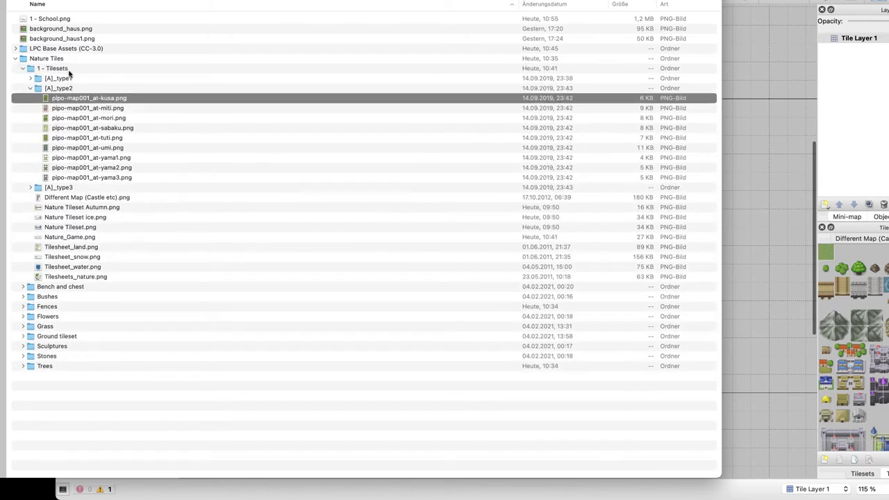
key(space)
key(Down)
key(Down)
key(Down)
key(Down)
key(Down)
key(Down)
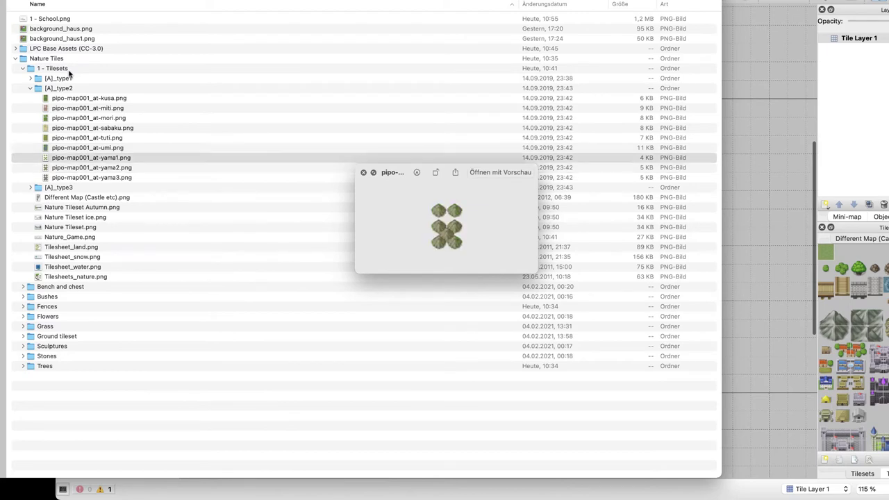
key(Left)
key(Up)
key(Right)
key(Down)
key(Down)
key(Down)
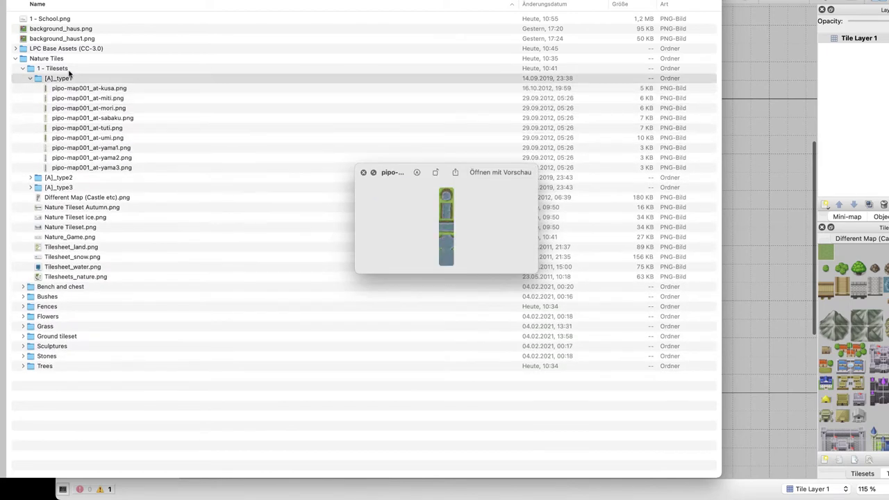
key(Left)
key(Down)
key(Down)
key(Up)
key(Up)
key(Down)
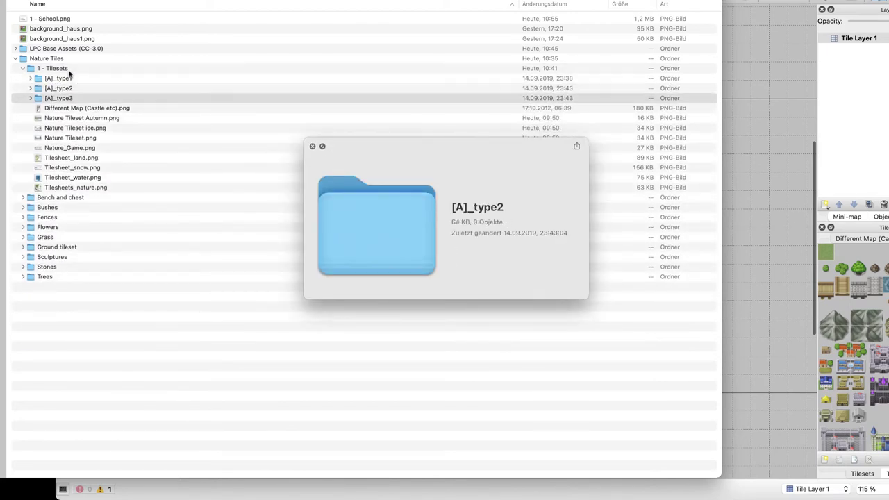
key(Down)
key(Down)
key(Down)
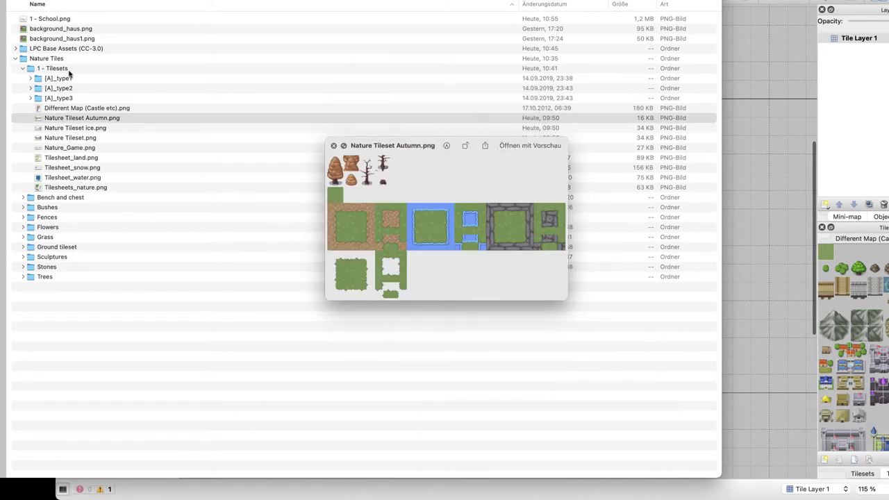
key(Down)
key(Down)
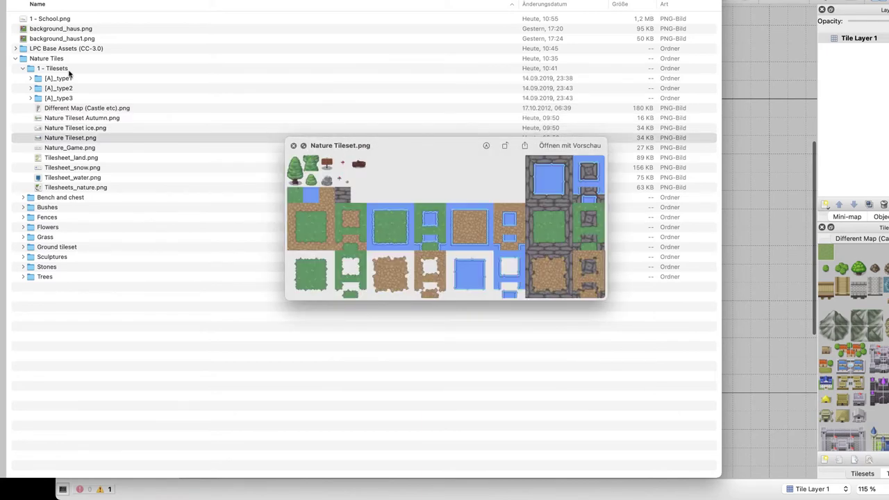
key(Up)
key(Down)
key(Down)
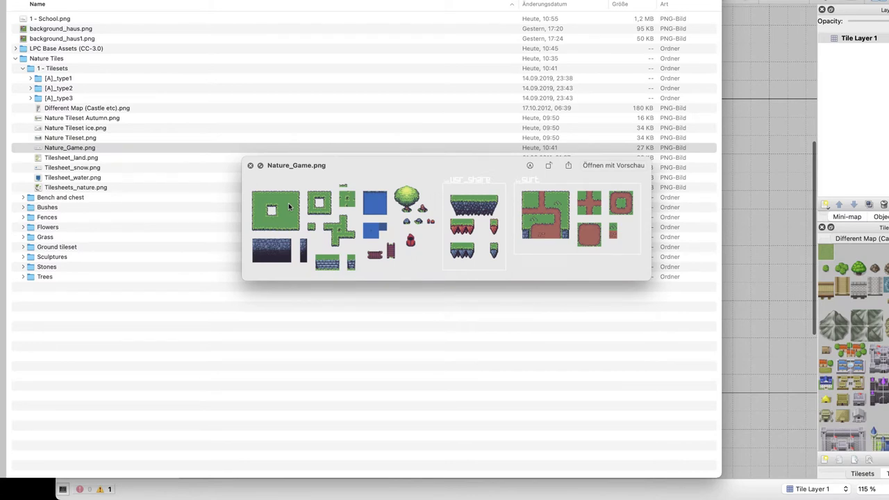
key(Down)
key(Down)
key(Up)
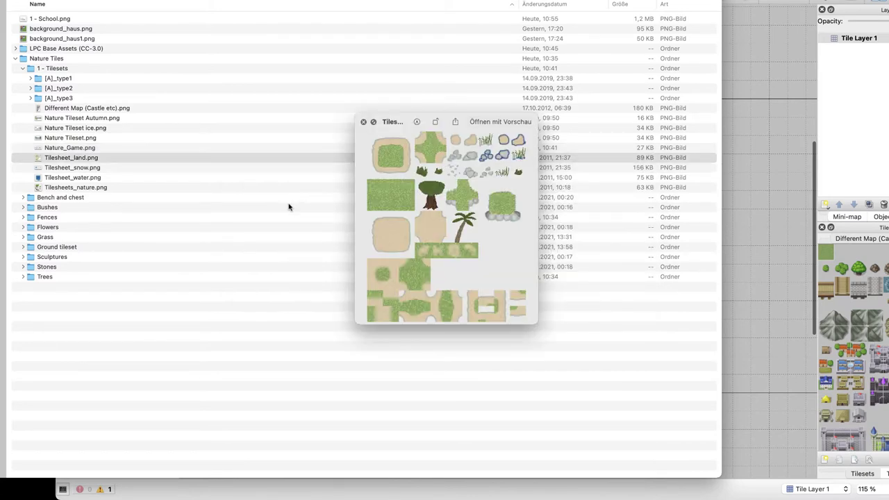
key(Up)
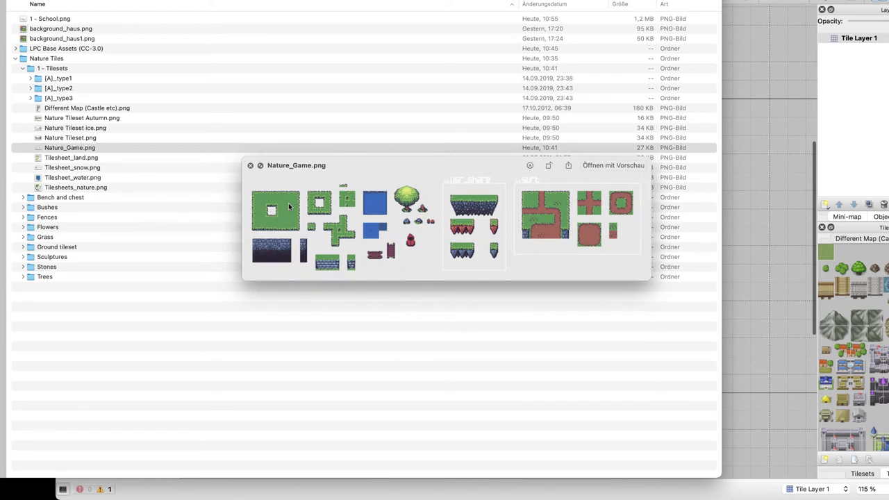
key(Down)
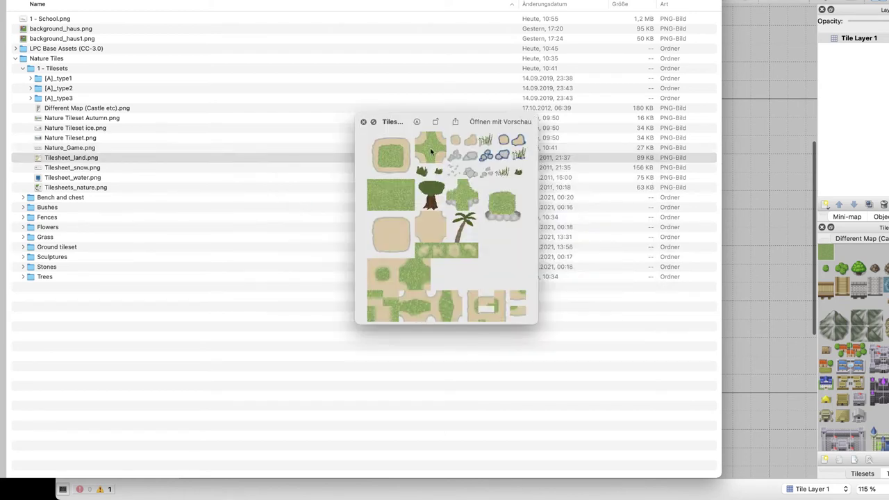
key(Up)
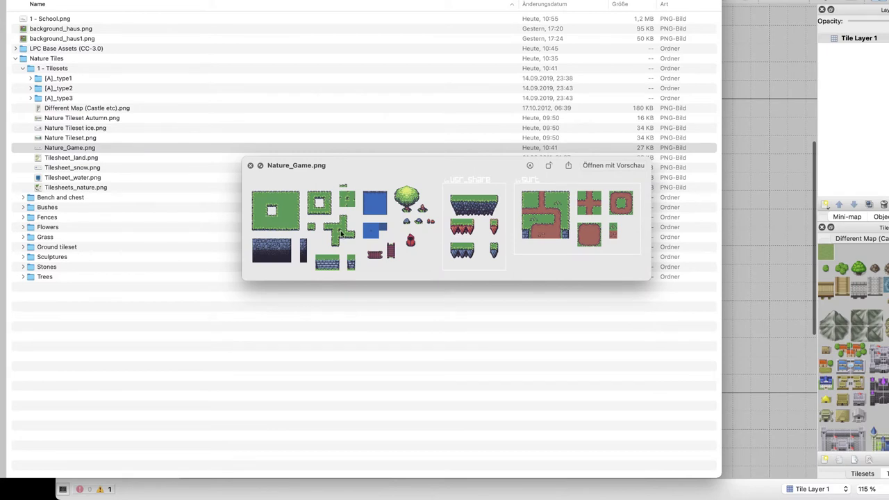
key(Up)
key(Up)
key(Up)
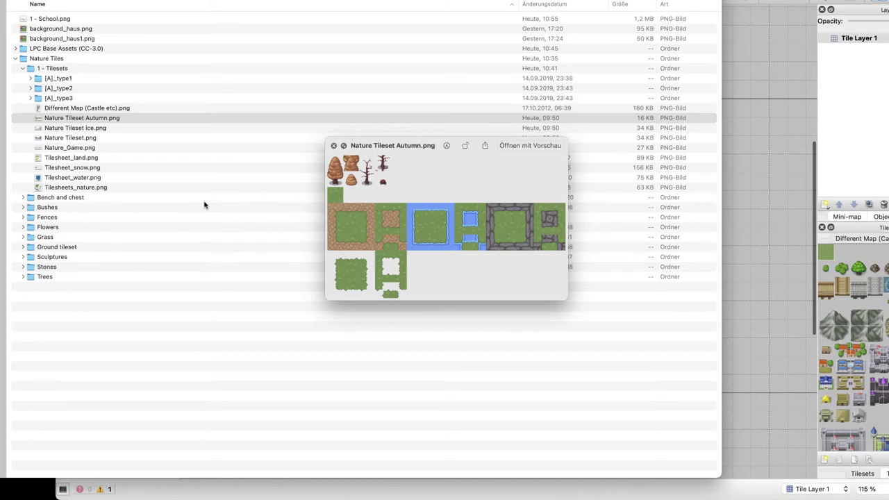
key(Down)
key(Down)
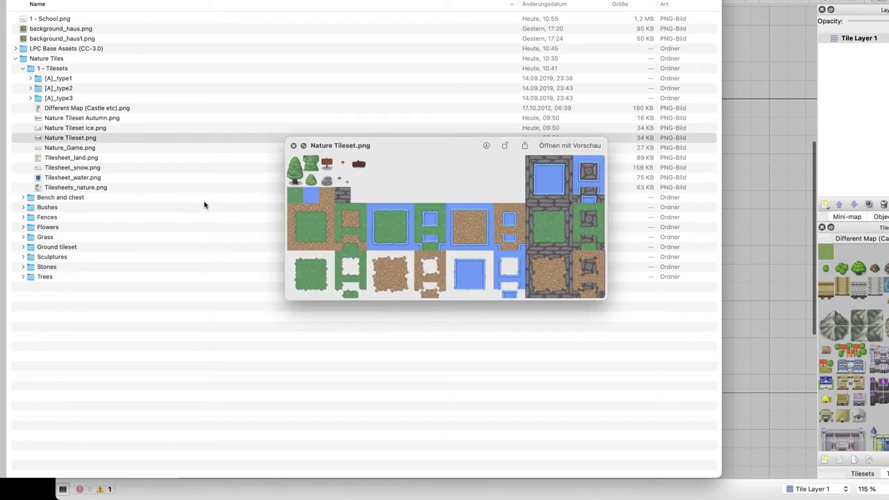
key(space)
drag(71, 139, 853, 306)
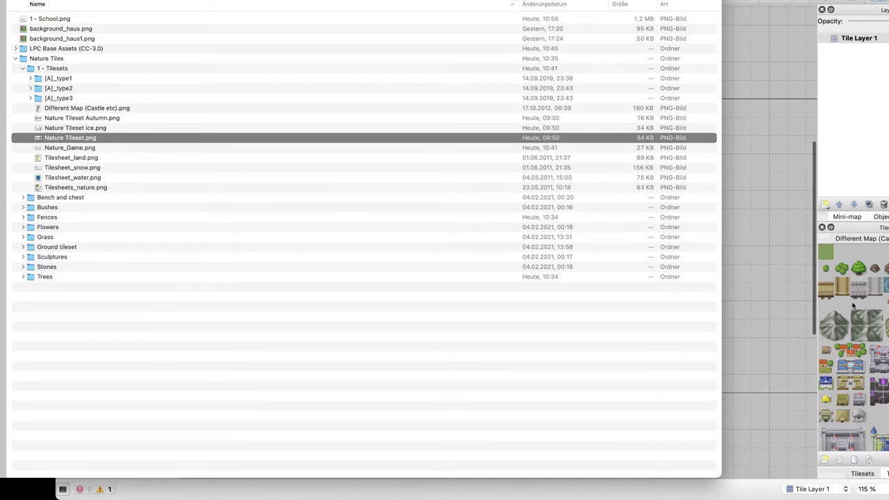
click(754, 17)
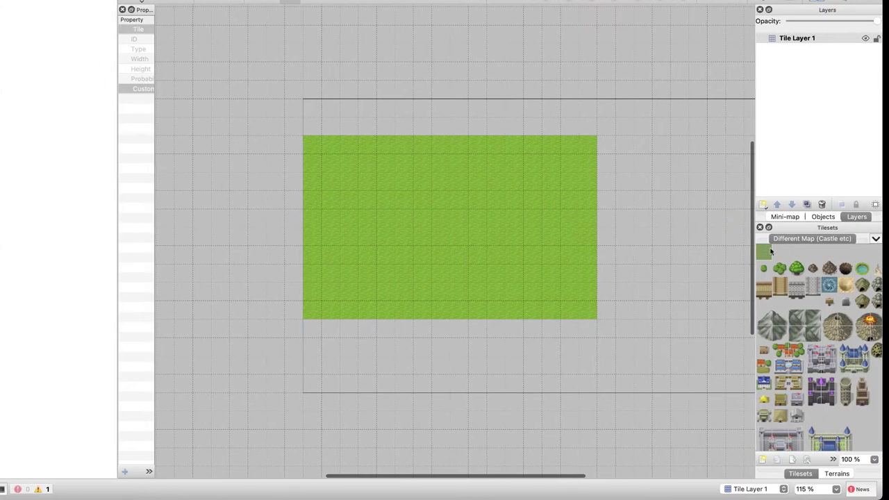
click(802, 39)
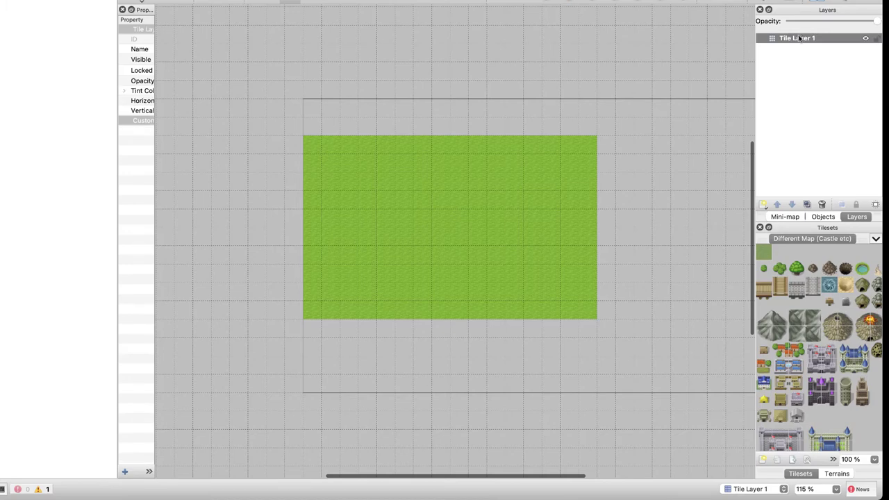
click(801, 40)
text(Background)
key(Return)
click(788, 217)
click(823, 216)
click(856, 216)
click(822, 216)
click(855, 217)
scroll(824, 316, down, 3)
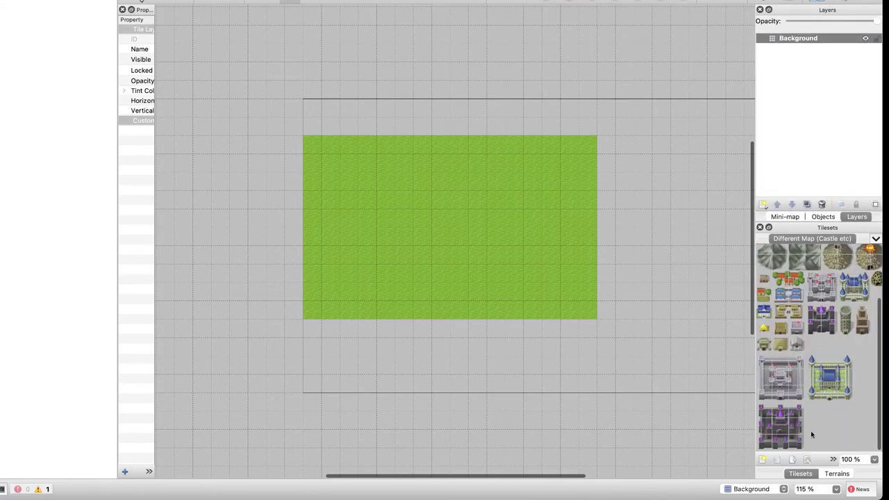
click(876, 239)
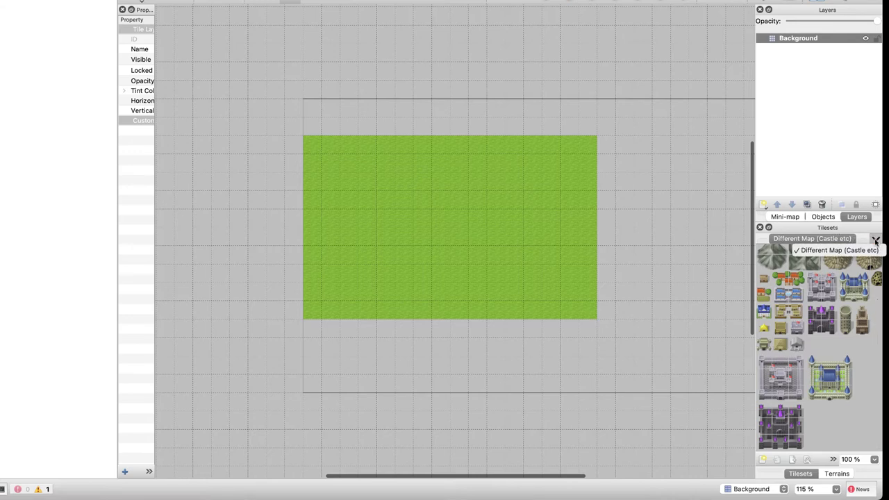
click(830, 234)
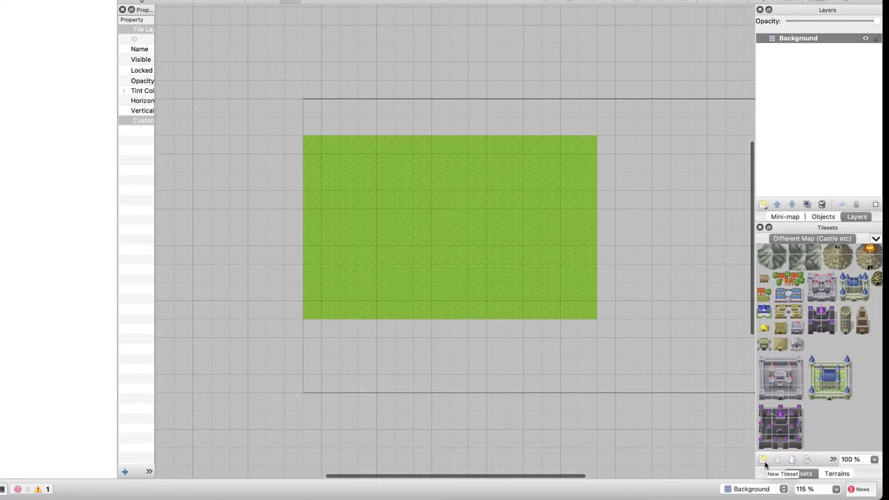
click(806, 461)
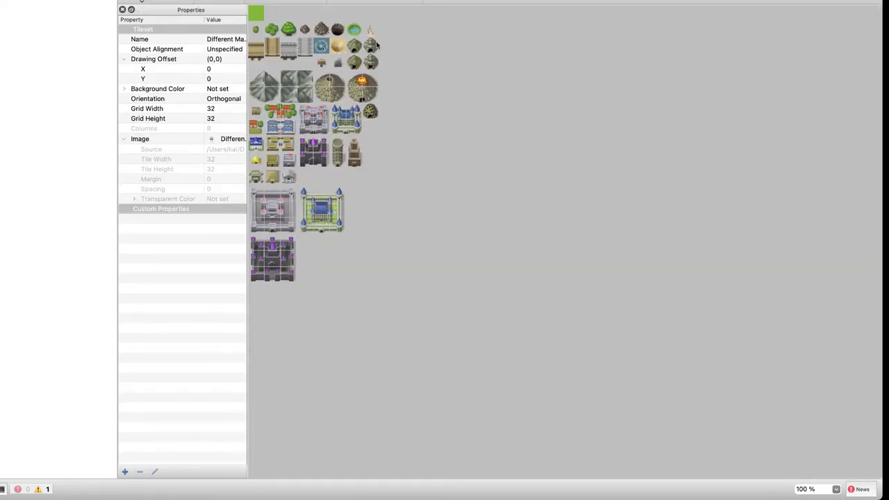
click(353, 30)
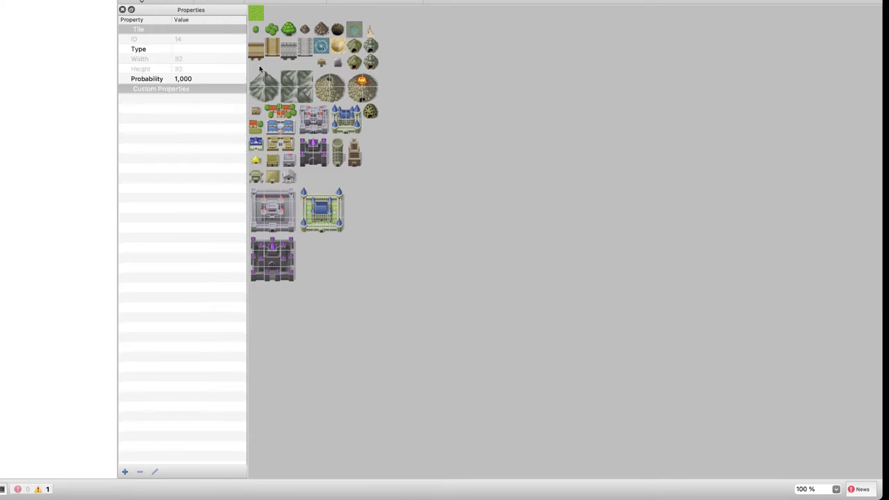
drag(271, 188, 343, 282)
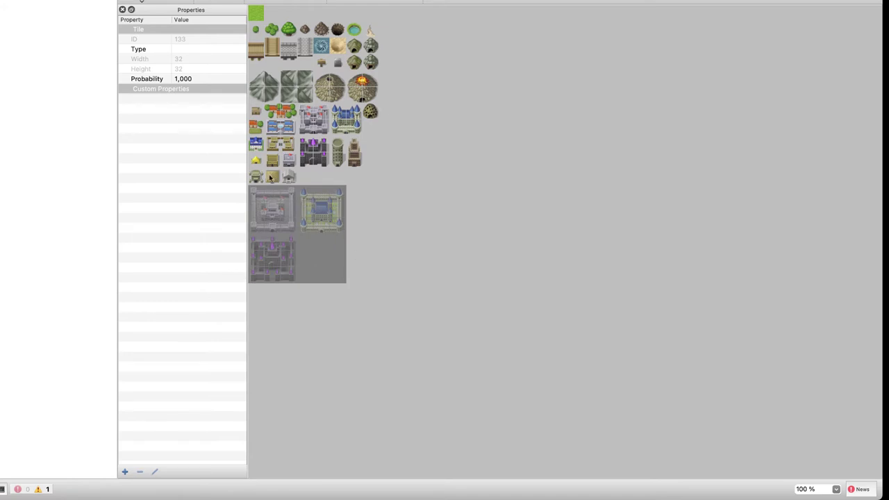
right_click(290, 200)
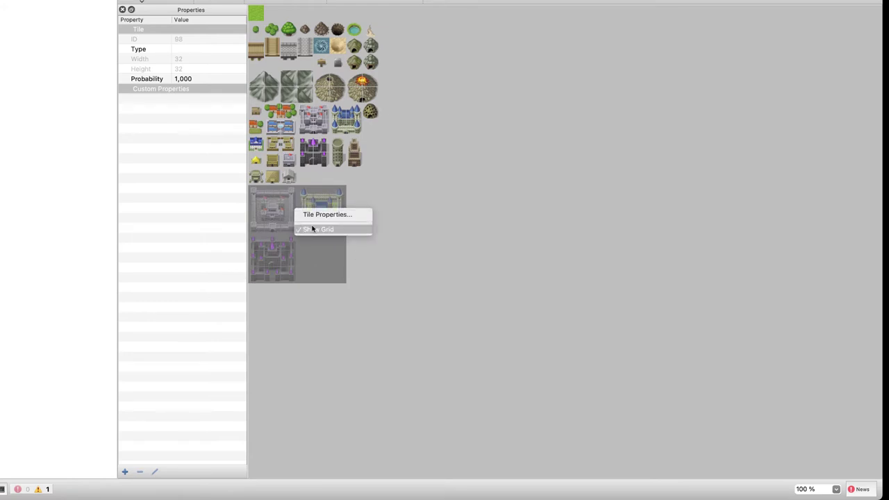
click(312, 228)
right_click(307, 203)
click(322, 227)
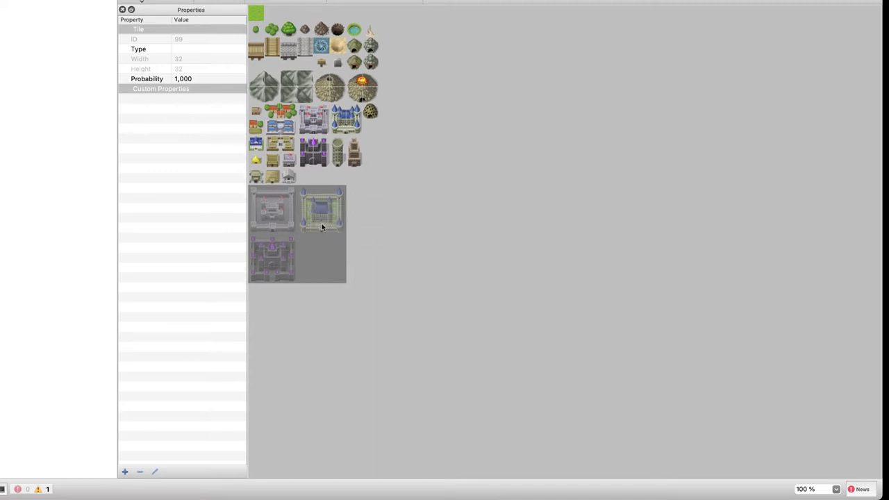
click(358, 228)
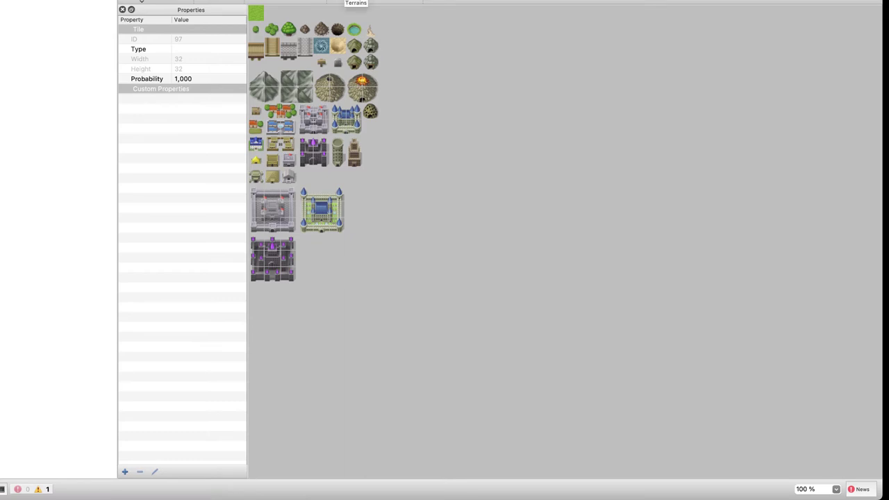
key(super+grave)
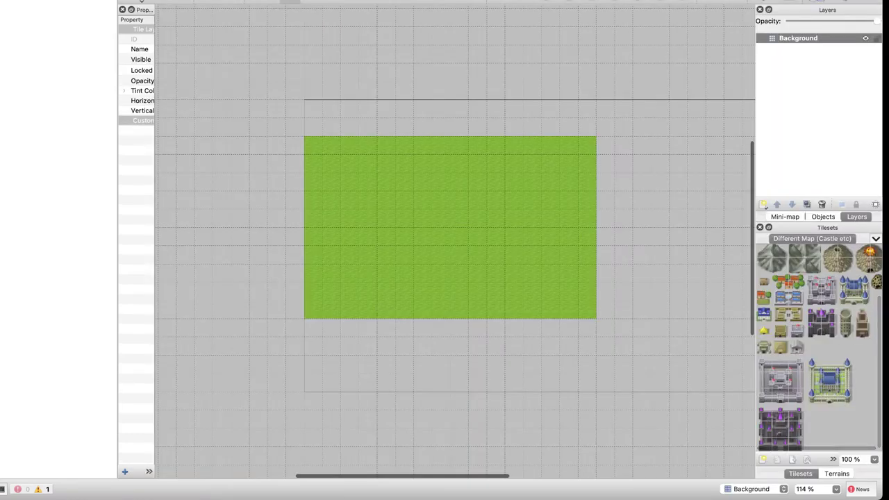
key(super+grave)
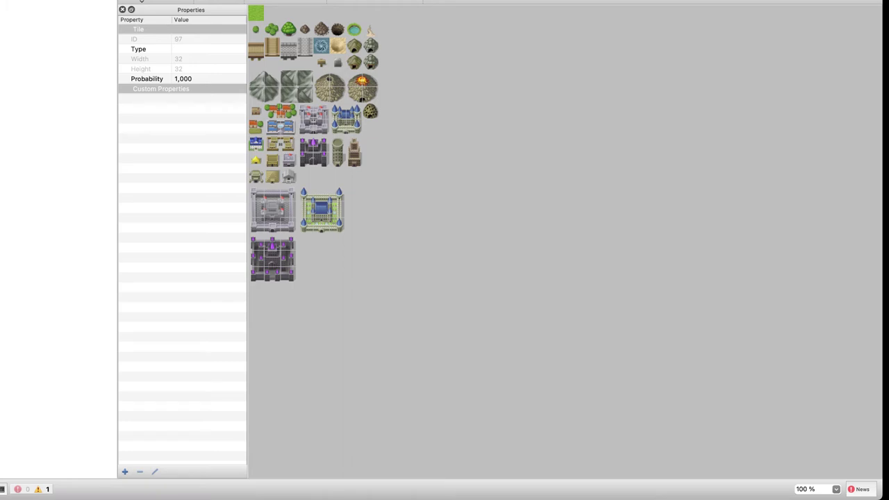
click(124, 471)
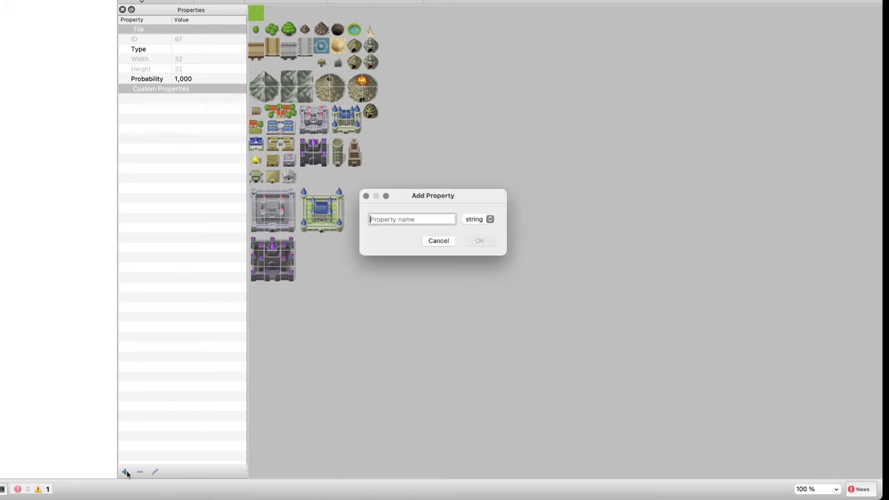
click(436, 240)
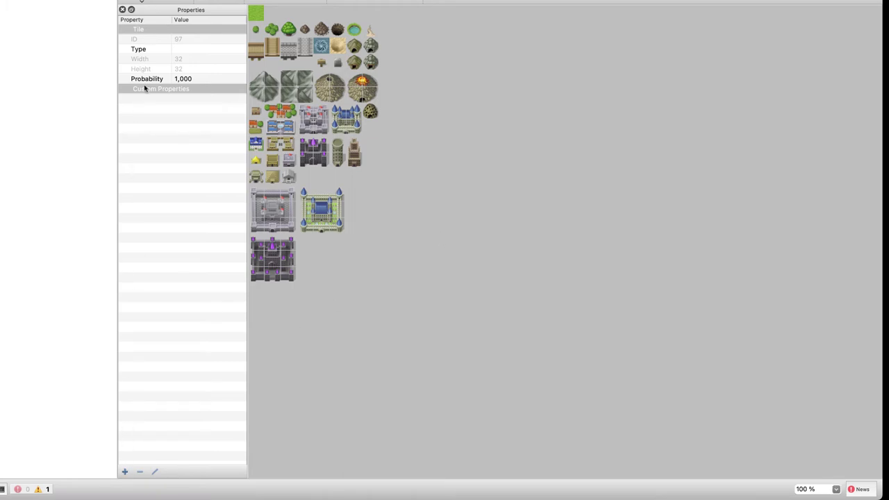
click(199, 2)
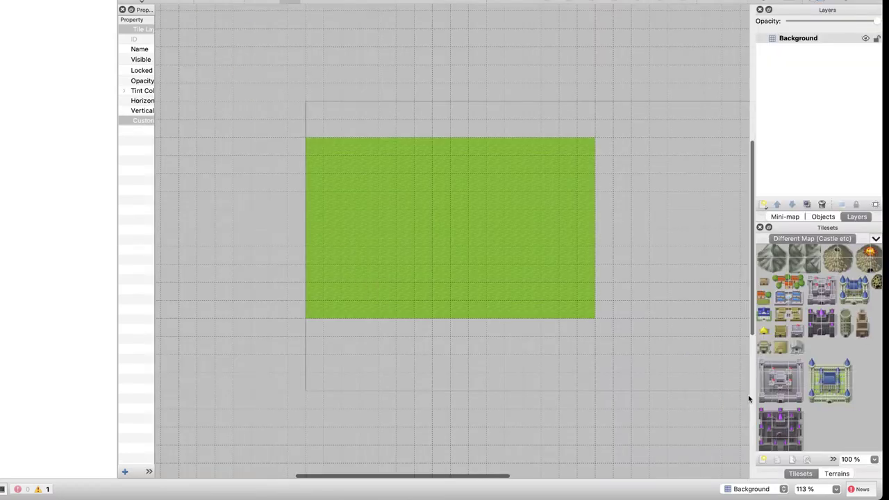
Start a new tileset and browse to the Desktop/Gather/LPC Base Assets folder for its source image
click(763, 459)
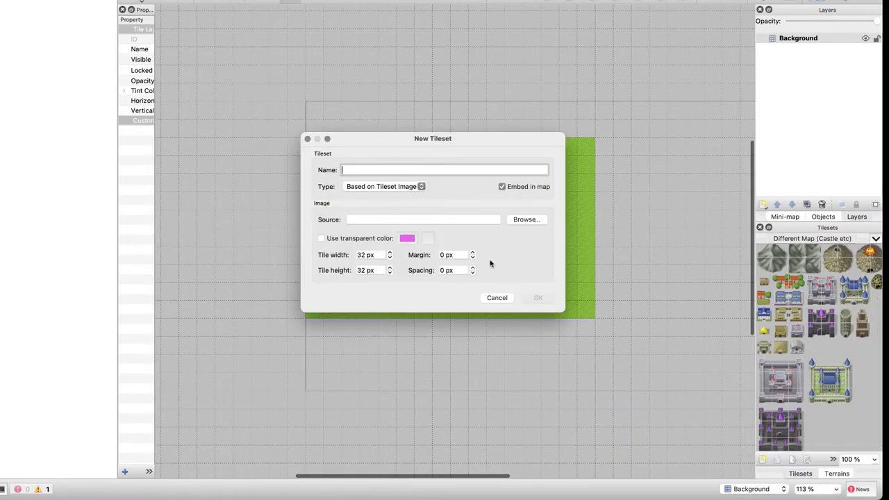
click(521, 221)
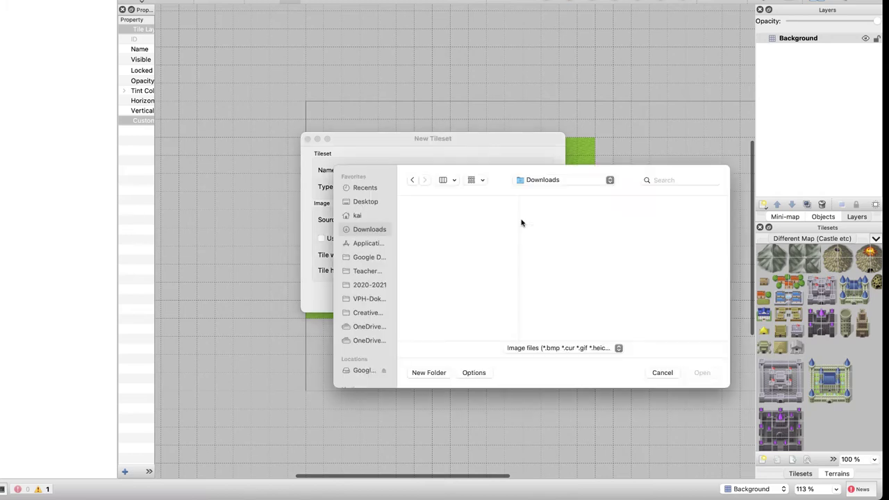
click(381, 216)
key(g)
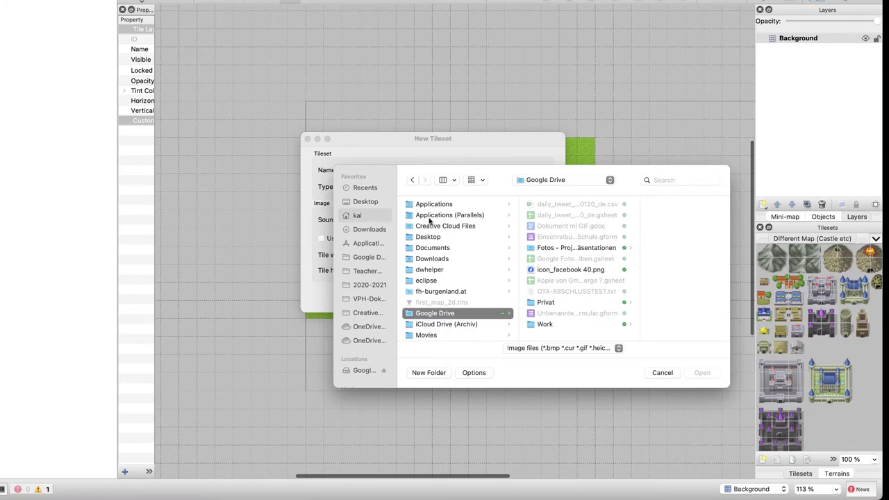
scroll(462, 303, down, 2)
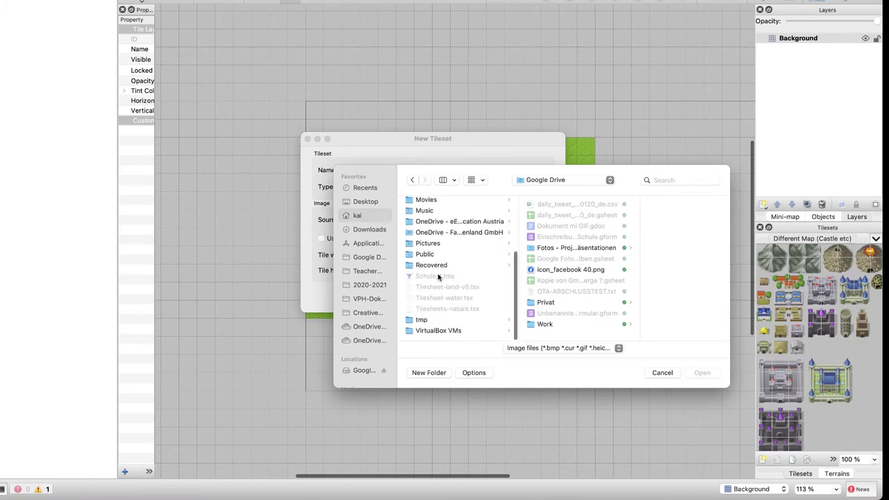
scroll(439, 277, up, 3)
click(367, 203)
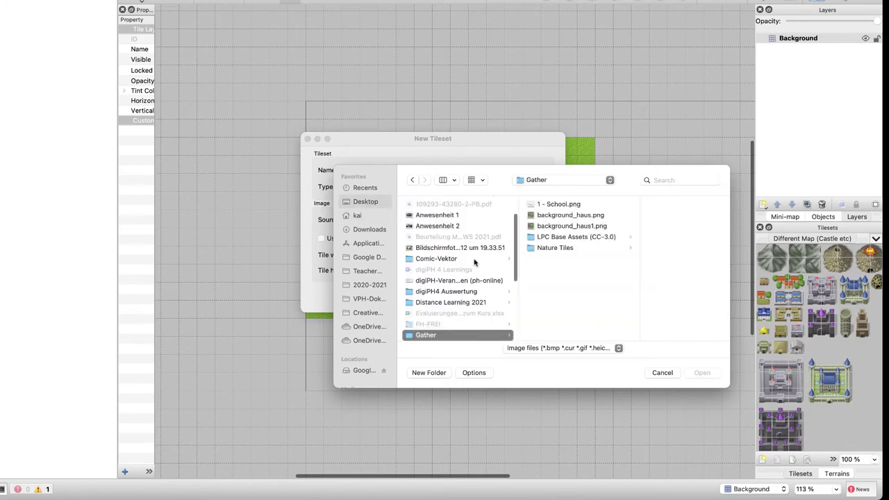
click(576, 236)
click(525, 236)
Preview the asset images, choose house.png as the source, and name the tileset Gebäude
key(Down)
key(Down)
key(Down)
key(Down)
key(Down)
key(Up)
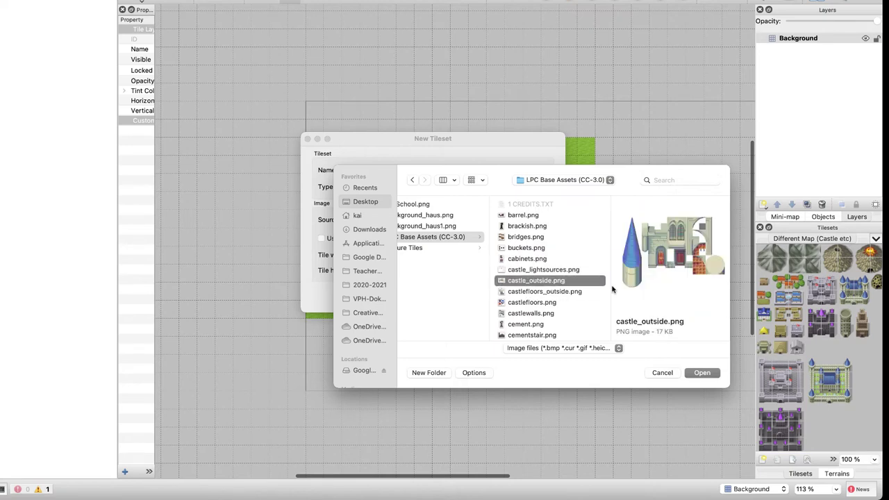
key(Down)
key(Down)
key(Down)
key(Down)
key(Down)
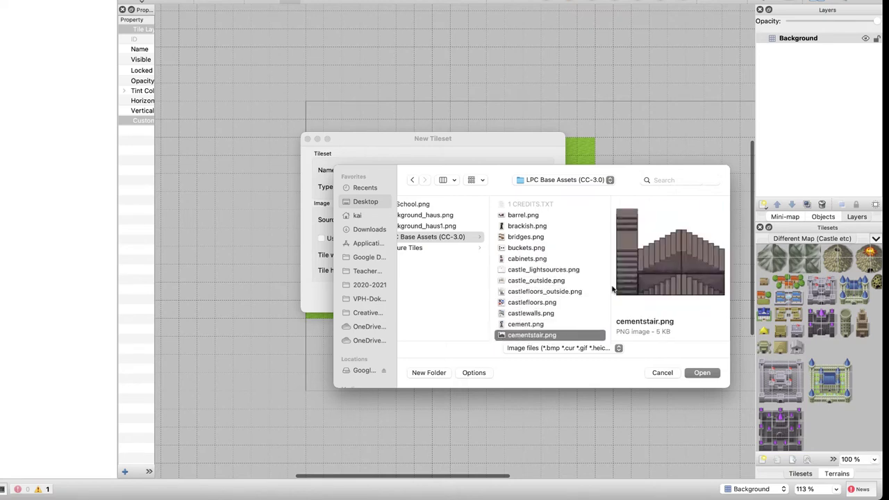
key(Up)
key(Up)
key(Down)
key(Down)
key(Down)
key(Down)
key(Down)
key(Down)
key(Down)
key(Down)
key(Down)
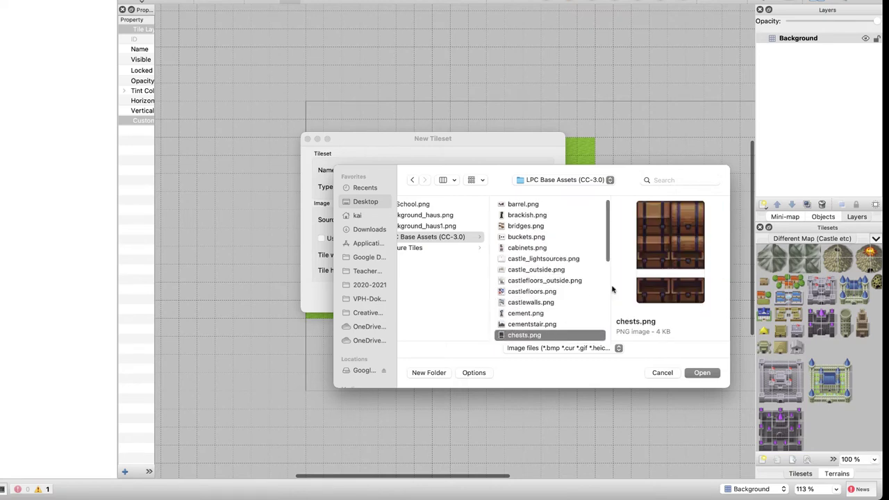
key(Down)
key(Down)
key(Down)
key(Down)
key(Down)
key(Down)
key(Down)
key(Down)
key(Down)
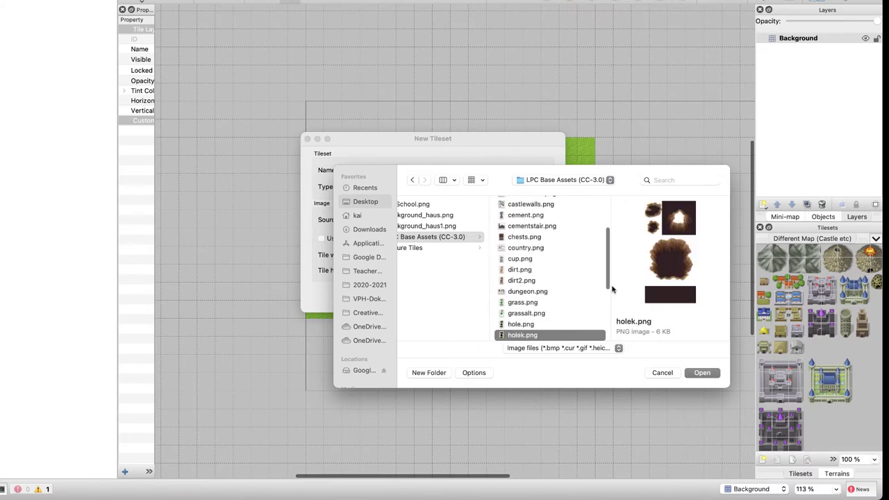
key(Up)
key(Up)
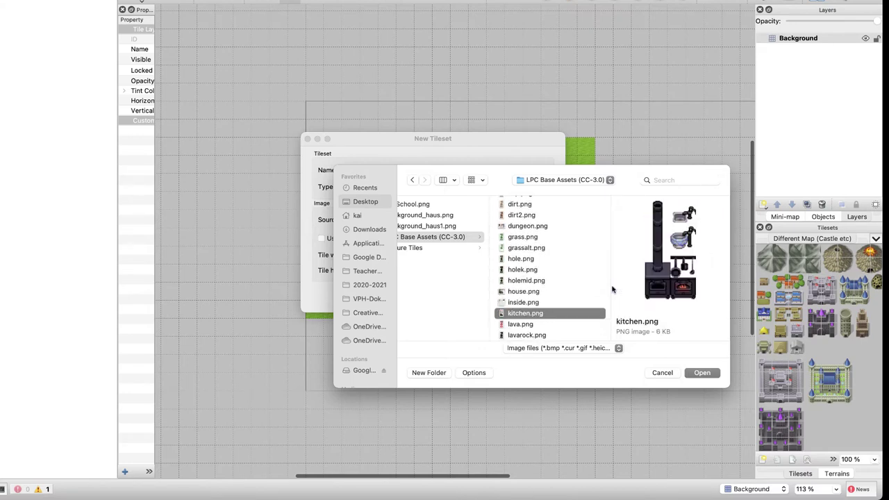
key(Up)
key(Down)
key(Down)
key(Down)
key(Down)
key(Down)
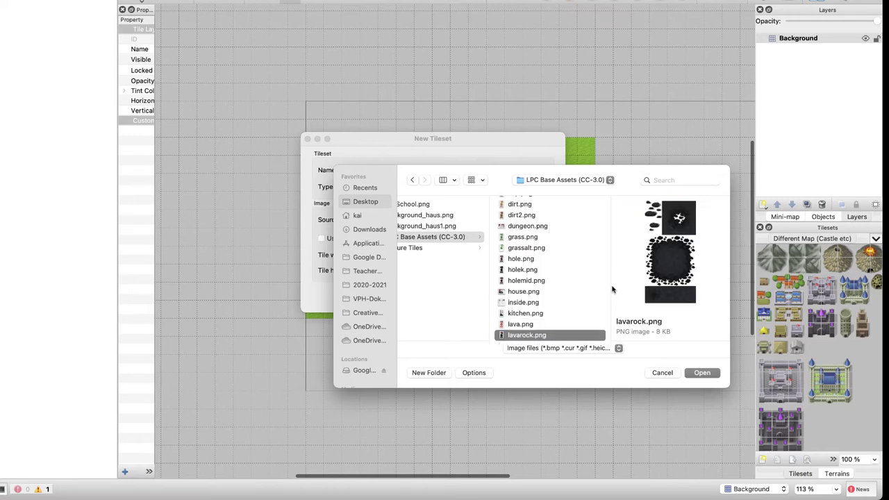
key(Down)
key(Down)
key(Down)
key(Down)
key(Down)
key(Down)
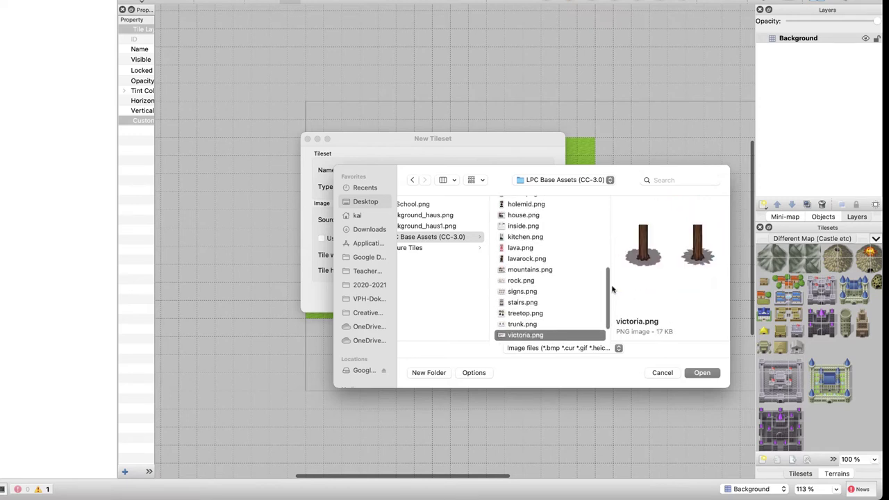
key(Down)
key(Down)
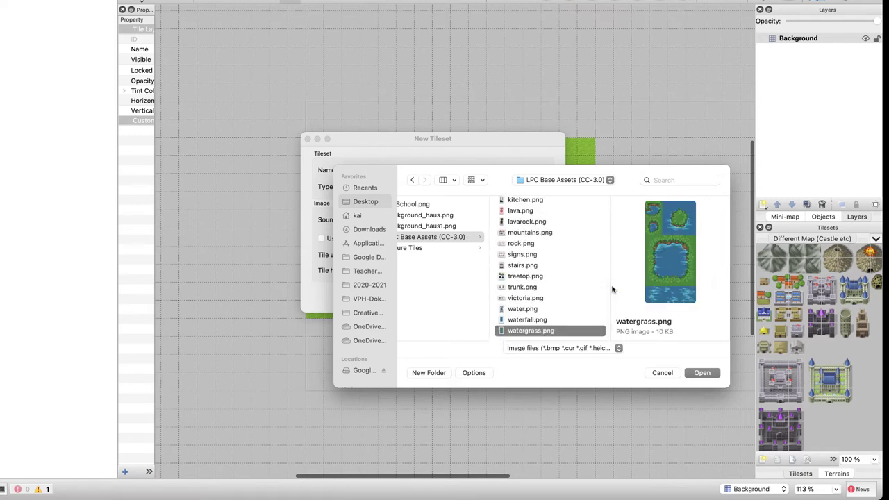
key(Up)
key(Up)
key(Up)
key(Up)
key(Up)
key(Up)
key(Up)
key(Up)
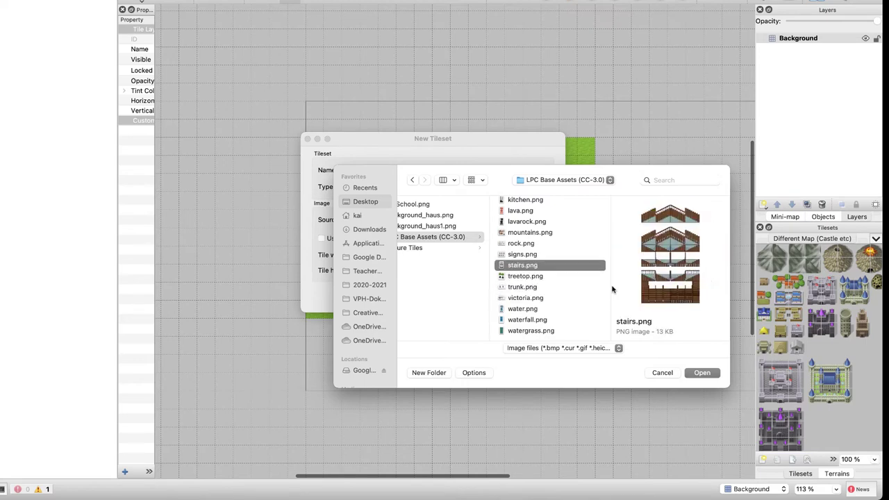
key(Down)
key(Down)
key(Up)
key(Up)
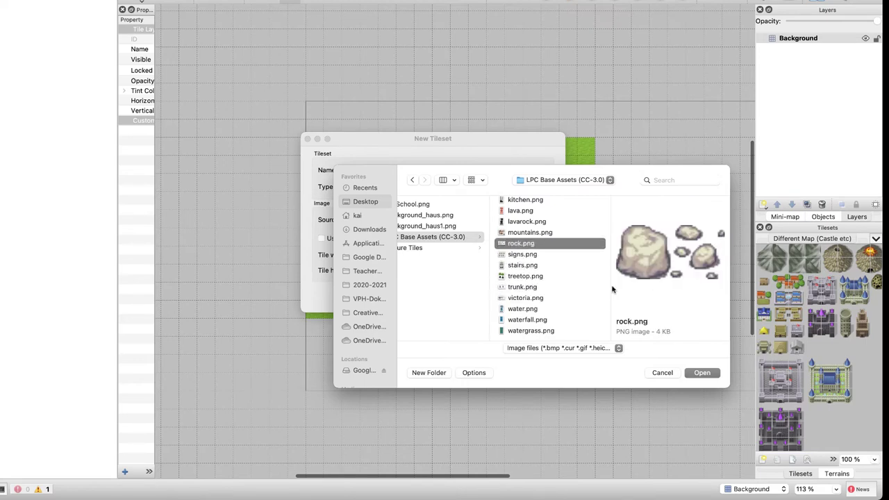
key(Up)
key(Up)
key(Up)
key(Up)
key(Up)
key(Up)
key(Up)
key(Up)
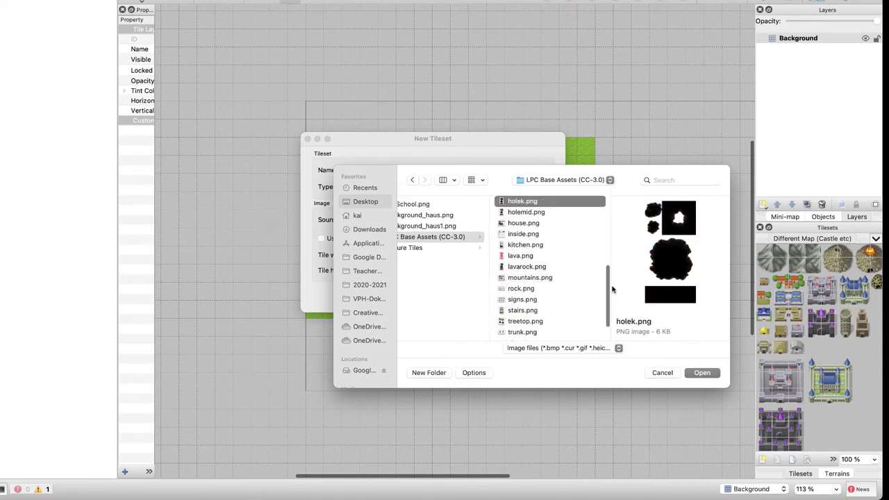
key(Down)
key(Down)
key(Return)
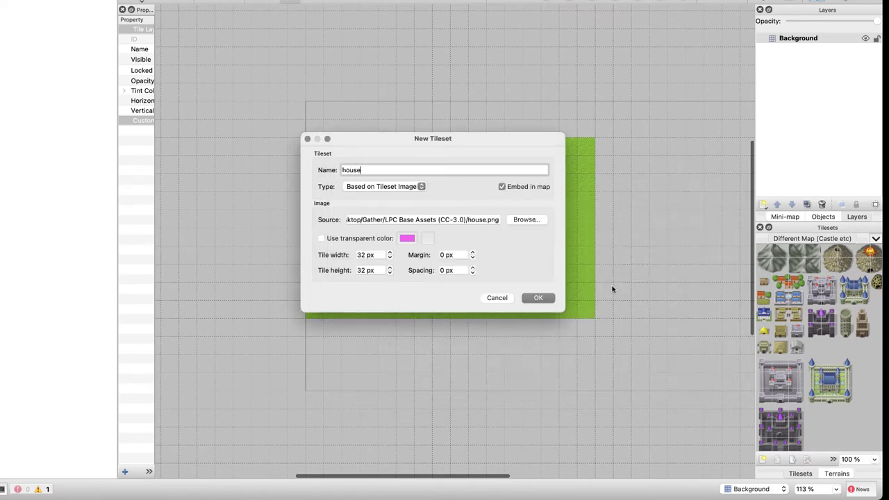
key(super+a)
text(Gebäude)
key(Return)
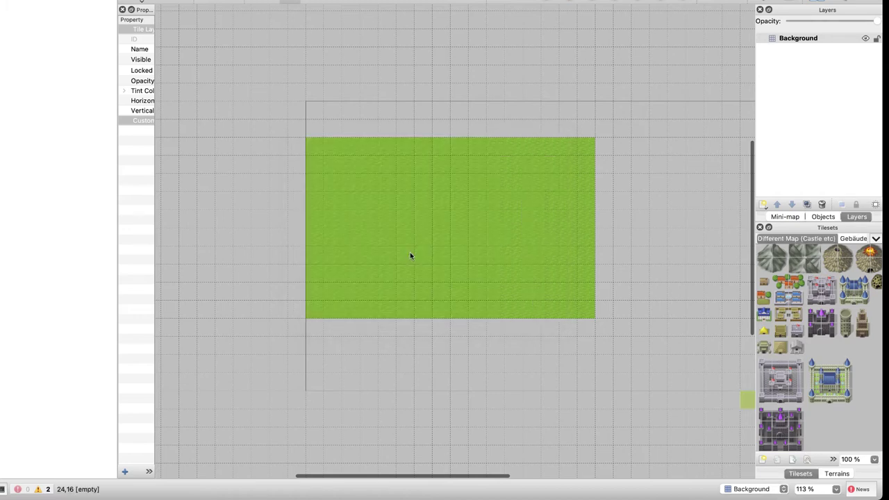
click(854, 239)
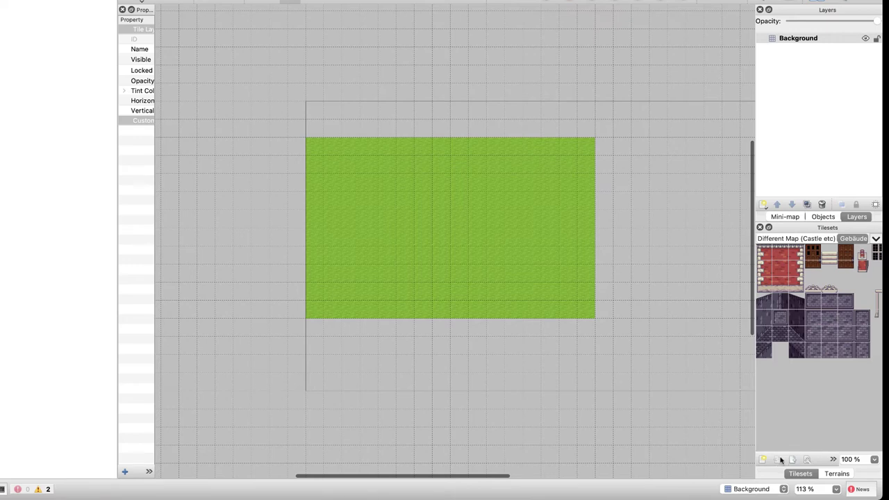
click(762, 459)
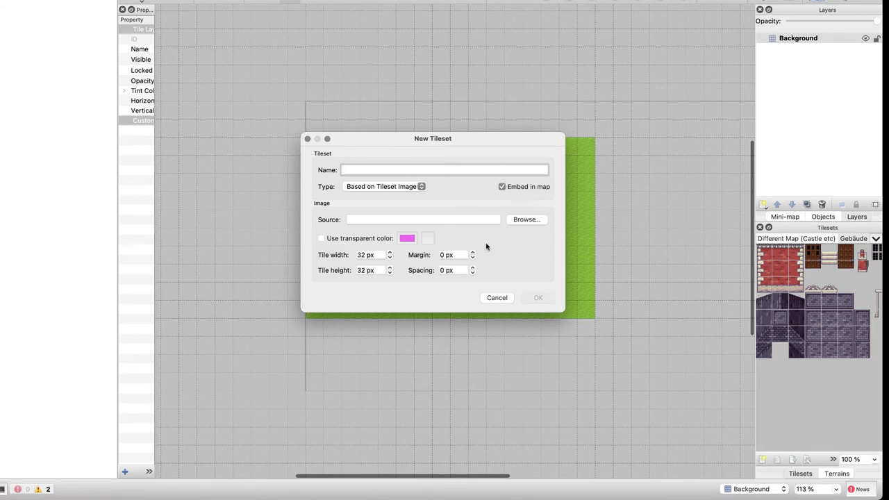
click(499, 298)
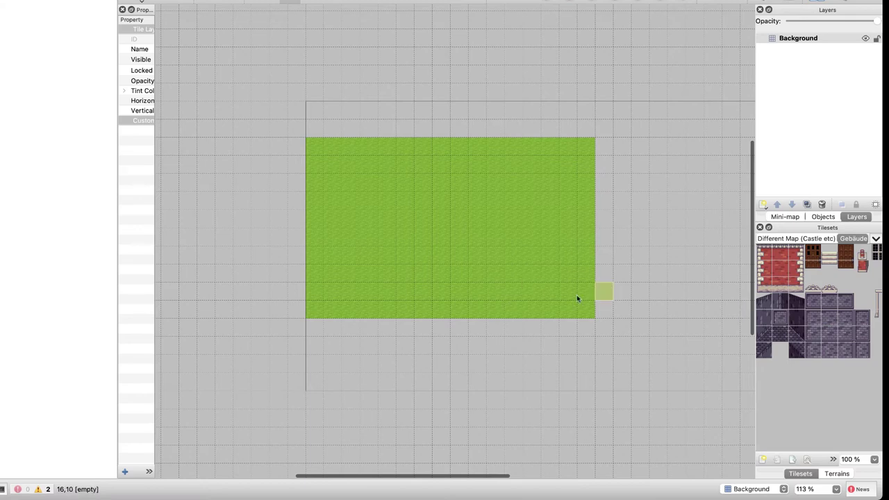
Select the house block in the Gebäude tileset, test-stamp it twice on the grass, and undo both
scroll(806, 321, right, 3)
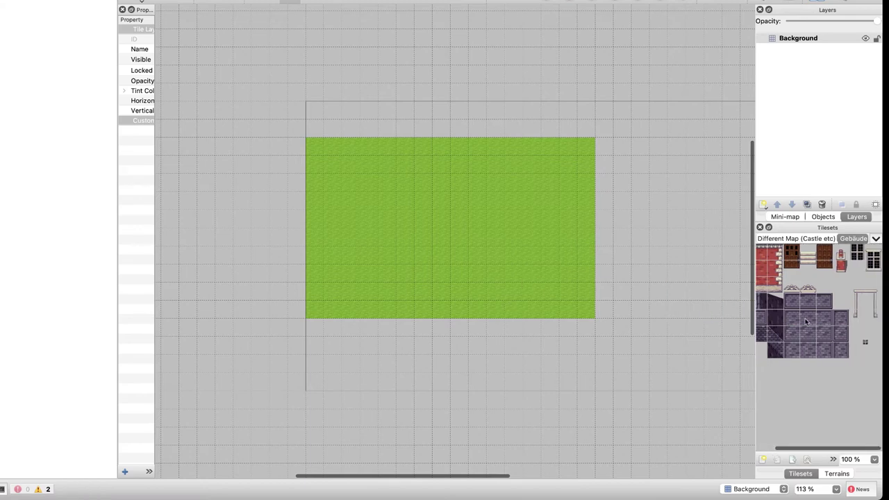
scroll(805, 321, left, 3)
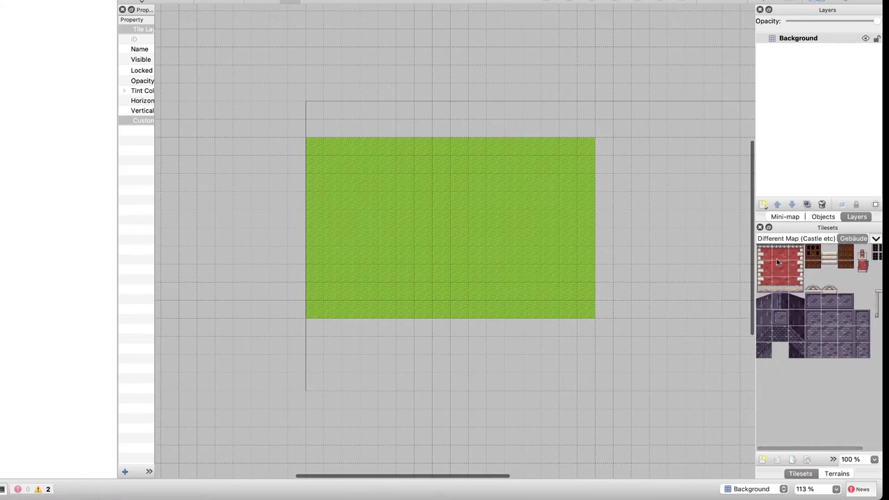
click(767, 303)
drag(766, 302, 795, 354)
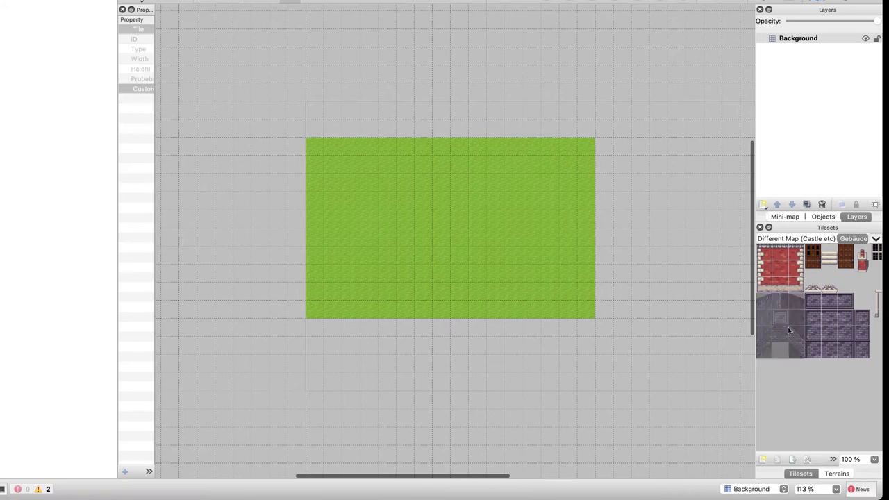
click(441, 195)
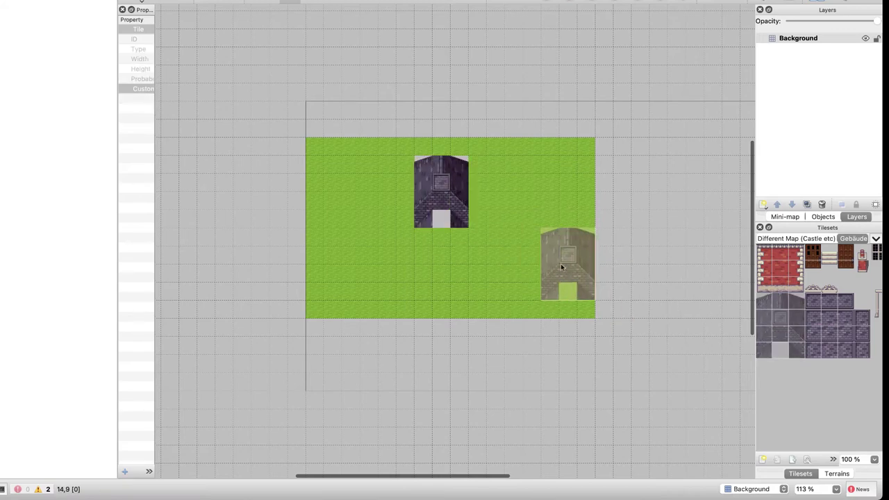
key(ctrl+z)
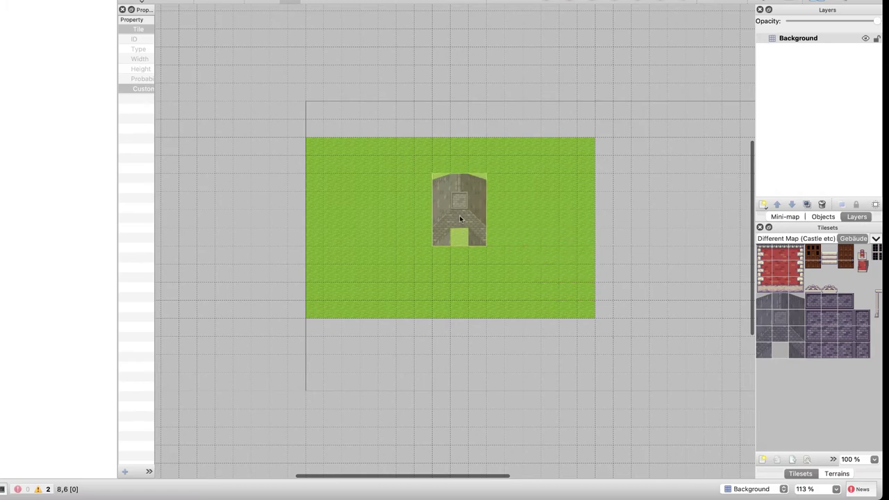
click(459, 220)
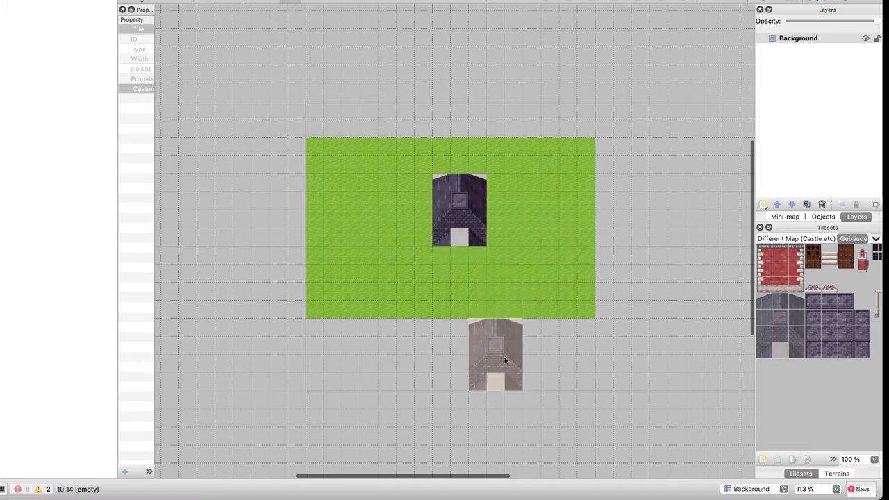
key(ctrl+z)
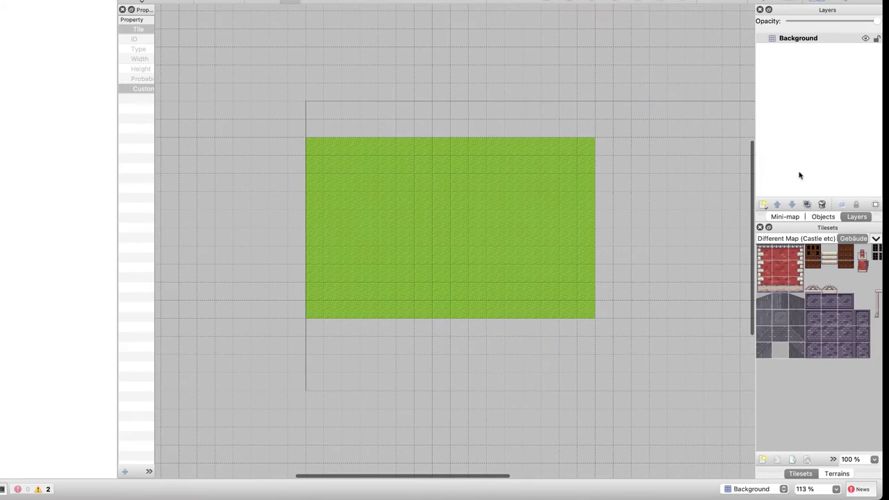
click(763, 205)
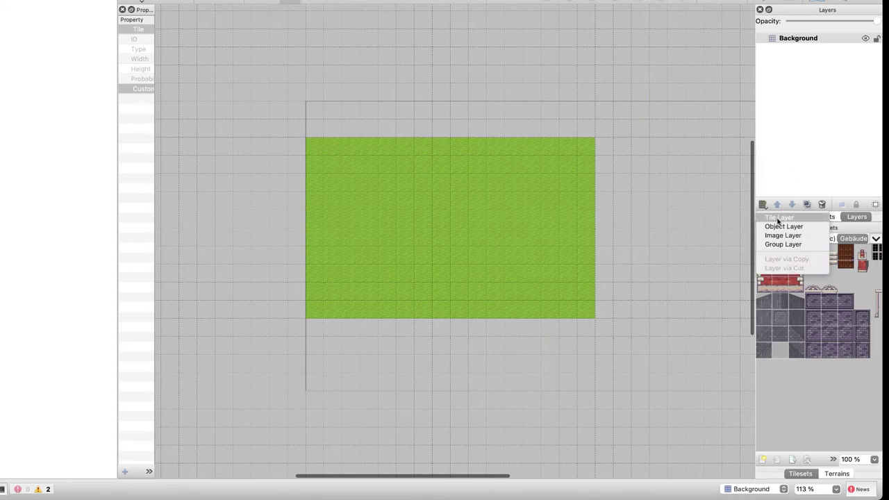
Add a tile layer named Schule and stamp the house at the top centre of the grass
click(778, 218)
text(Schule)
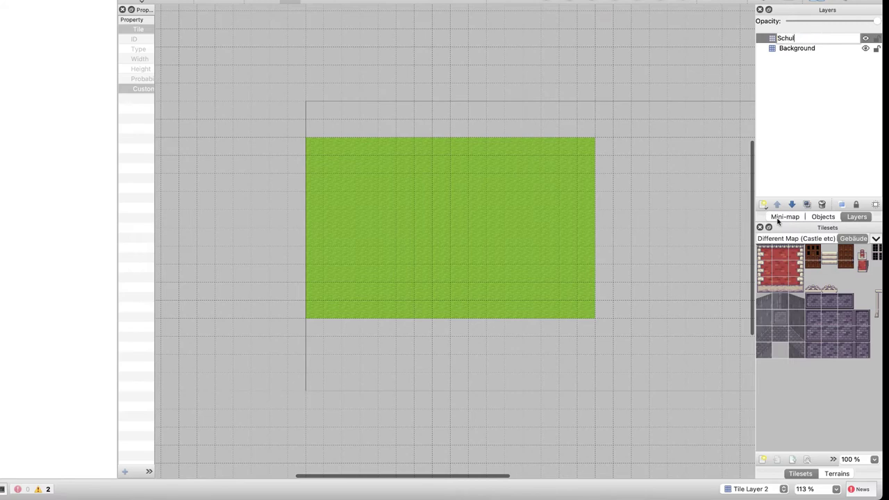
key(Return)
click(450, 193)
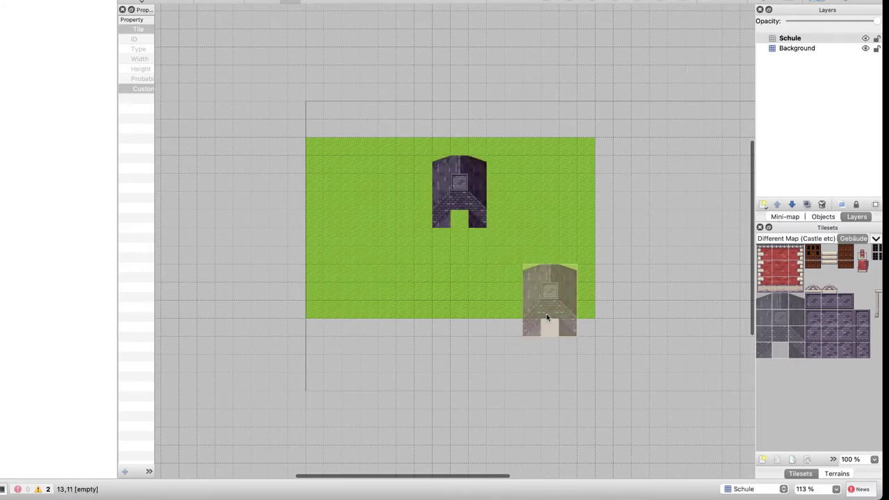
Place the wooden door tile in the house's doorway, undoing a trial brick stamp
drag(767, 273, 785, 270)
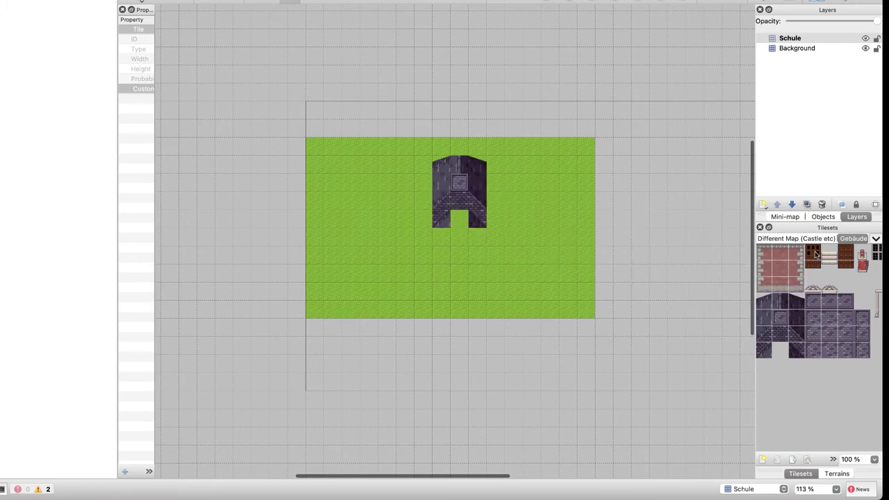
drag(815, 254, 817, 269)
click(461, 232)
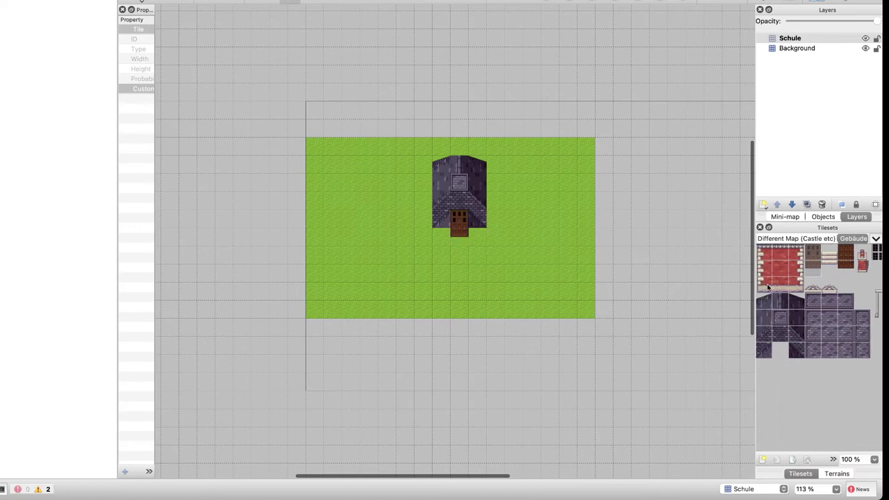
drag(763, 251, 790, 281)
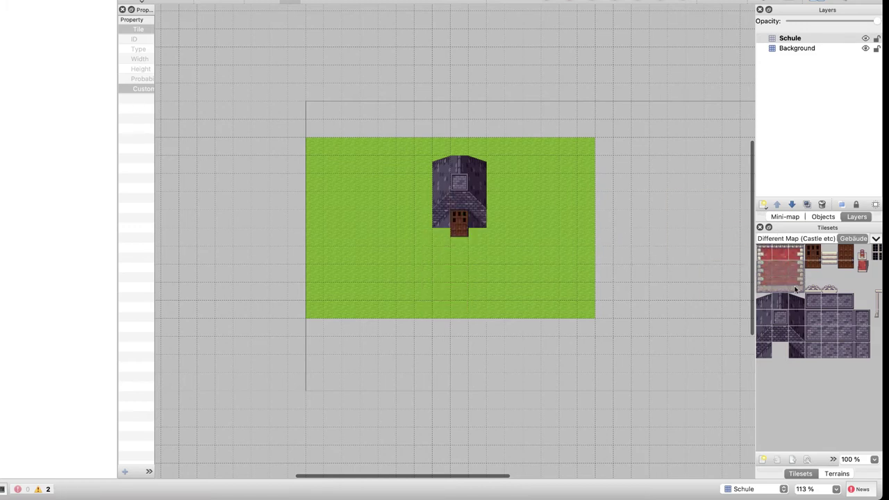
click(457, 231)
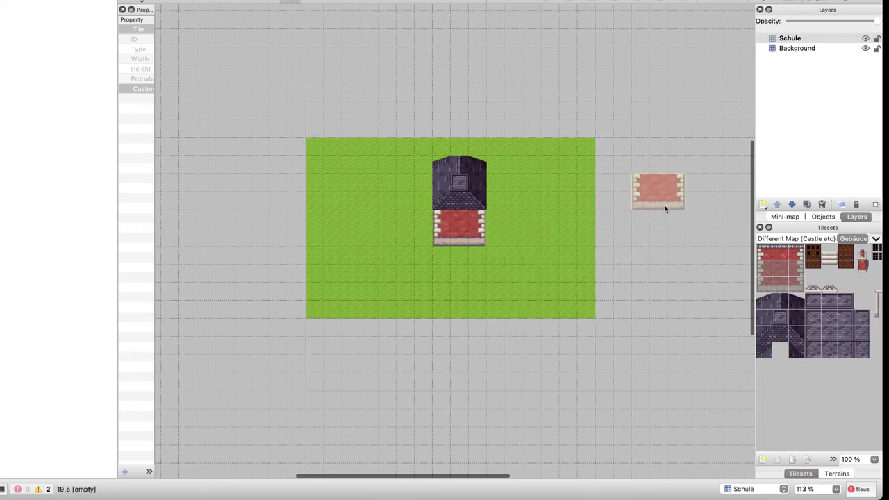
key(super+z)
Add a tile layer named Wand and stamp brick onto the house front
click(763, 206)
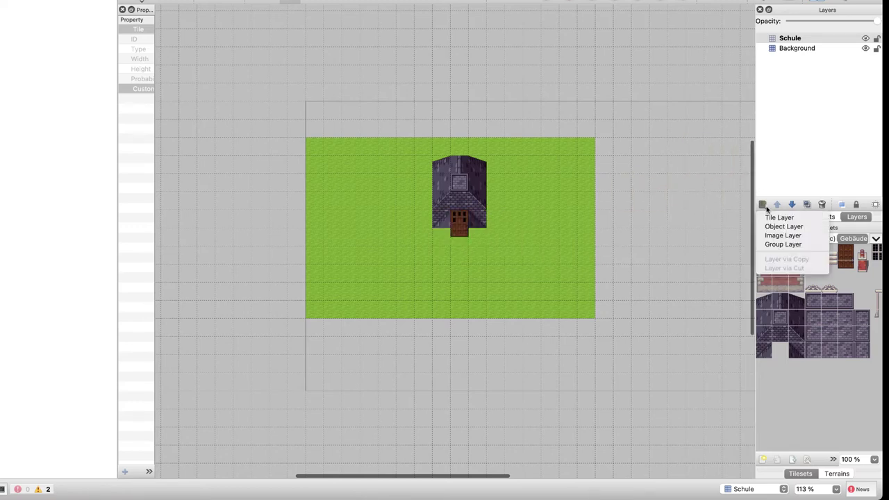
click(771, 218)
text(Wand)
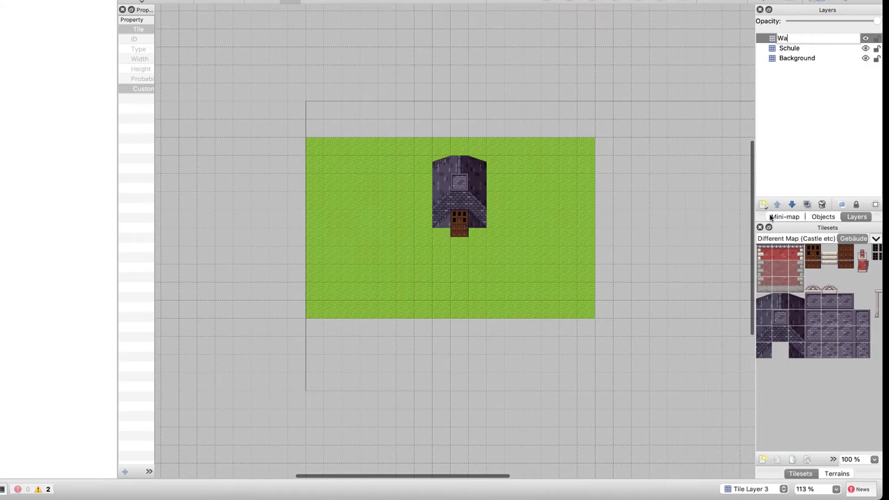
key(Return)
click(454, 229)
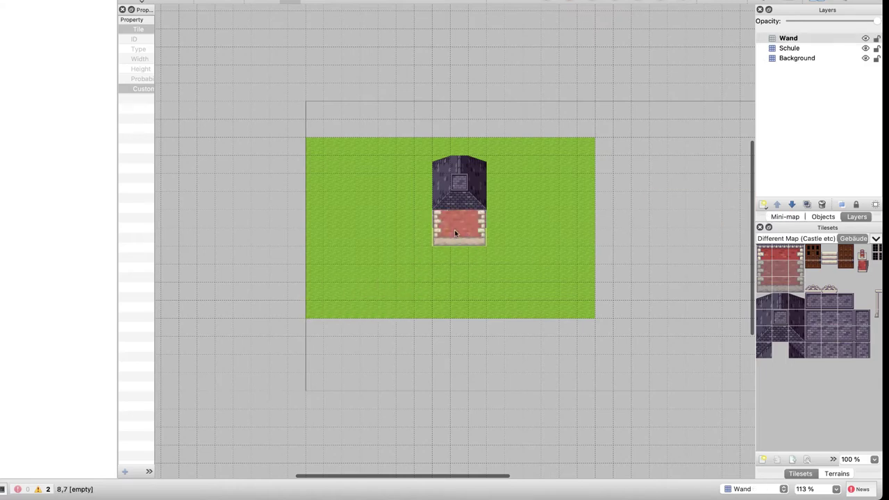
Move the Wand layer below Schule in the Layers panel
drag(787, 38, 788, 54)
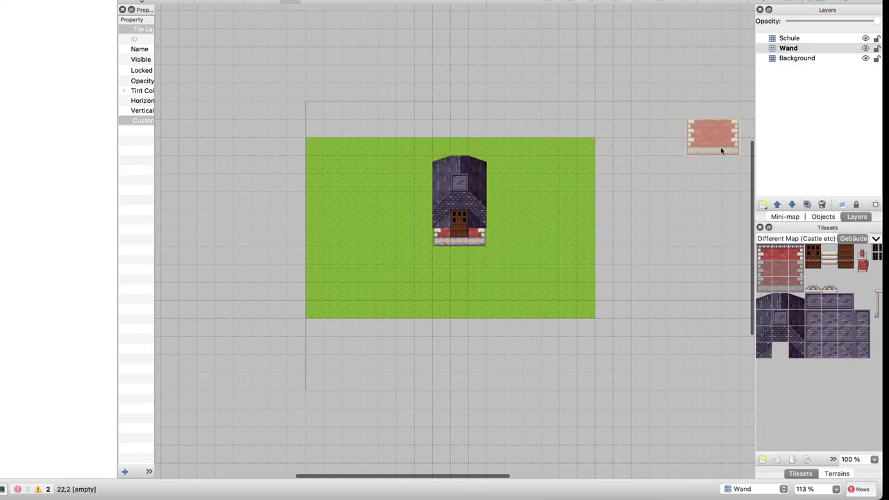
scroll(837, 279, right, 2)
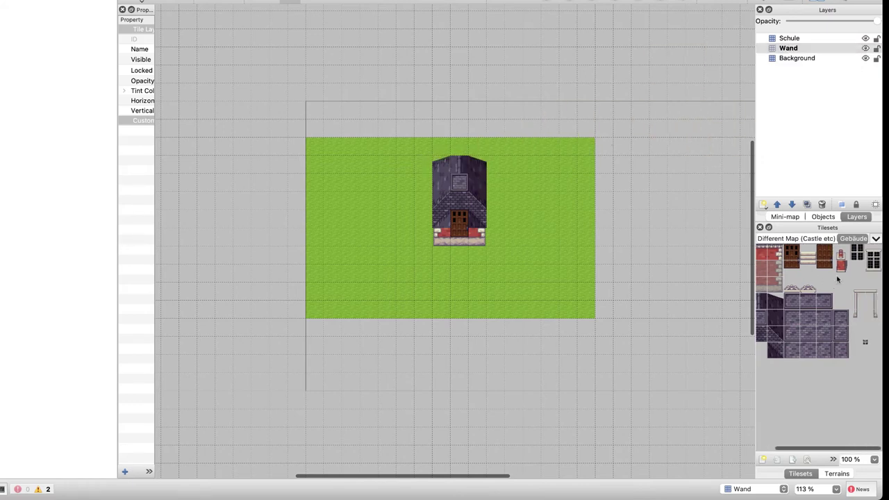
key(ctrl+Right)
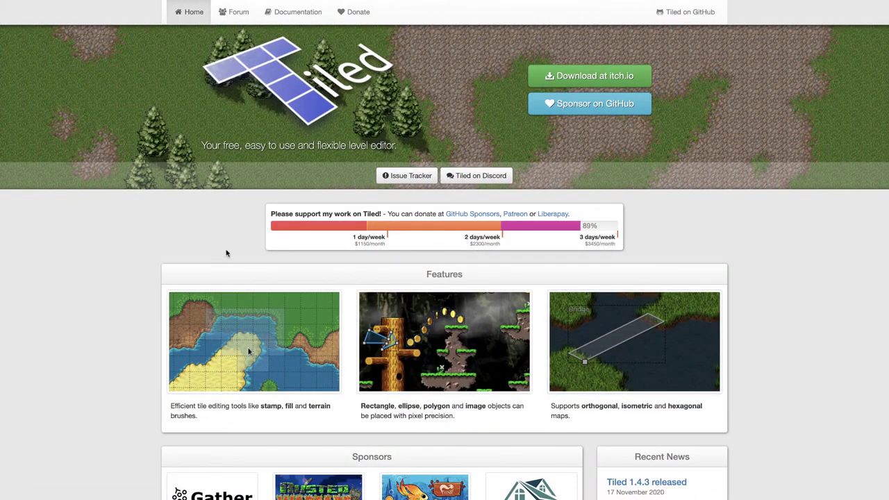
key(ctrl+Left)
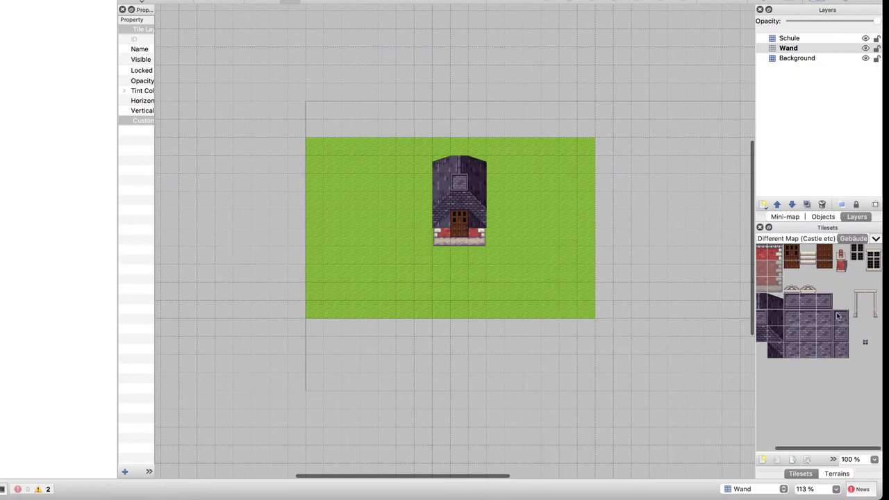
Try out red wall tiles, then erase the house from the Schule layer
click(768, 277)
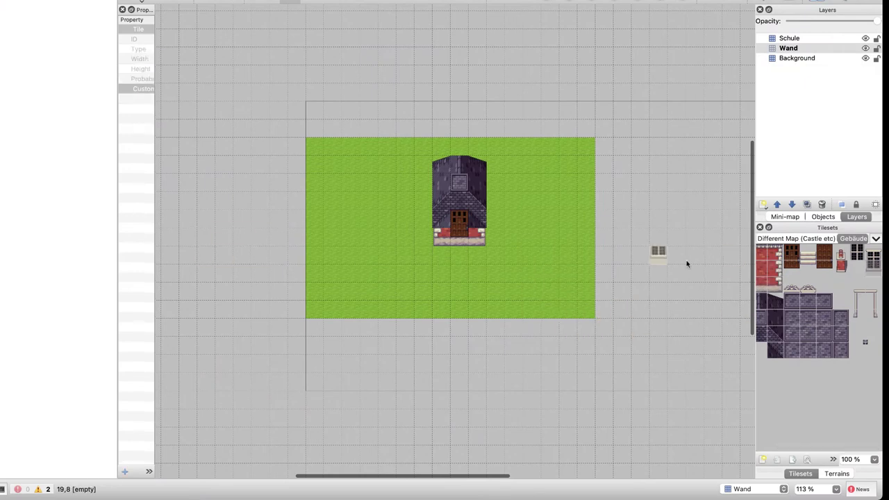
drag(845, 268, 846, 260)
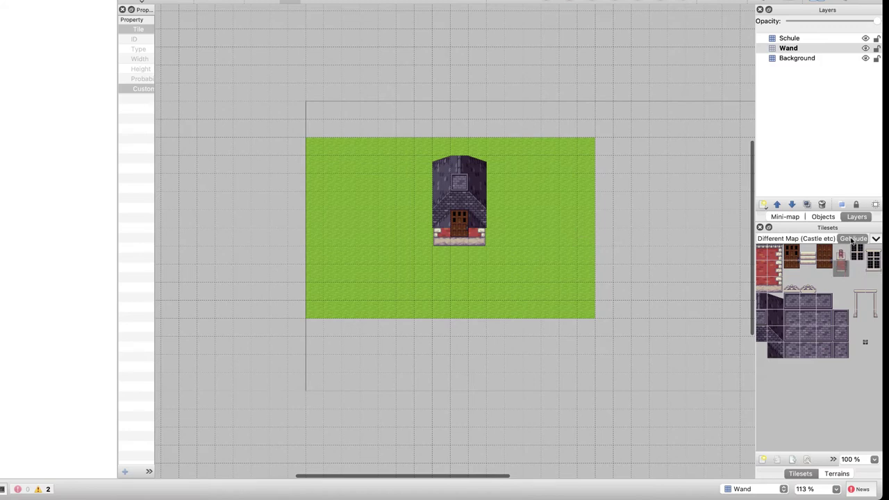
click(851, 240)
ctrl+scroll(796, 291, up, 2)
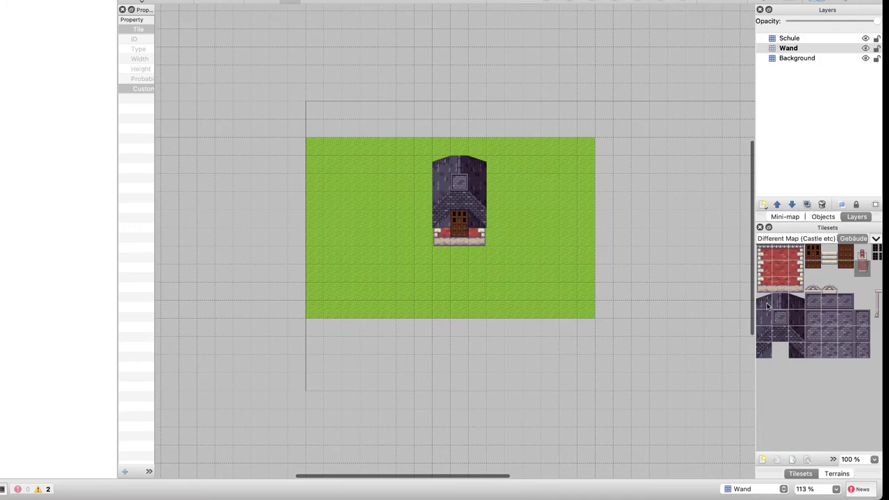
click(861, 267)
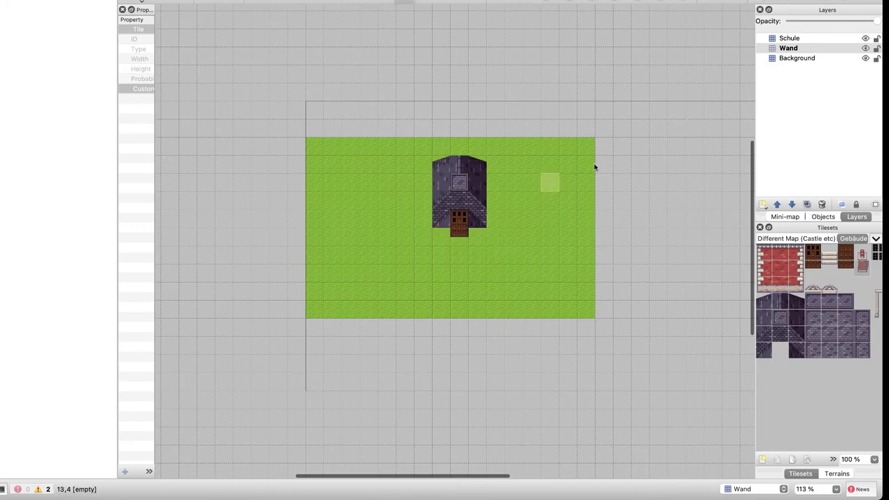
click(793, 39)
key(e)
mouse_move(460, 200)
mouse_down()
mouse_move(461, 174)
mouse_move(481, 161)
mouse_move(479, 205)
mouse_move(440, 151)
mouse_up()
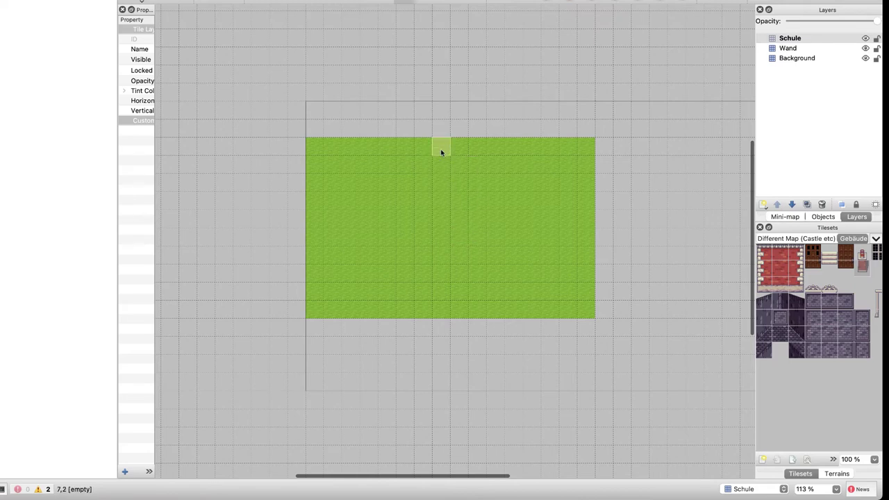
Stamp a red brick block on Wand, then the dark slate roof over it on Schule
click(797, 50)
drag(763, 256, 788, 284)
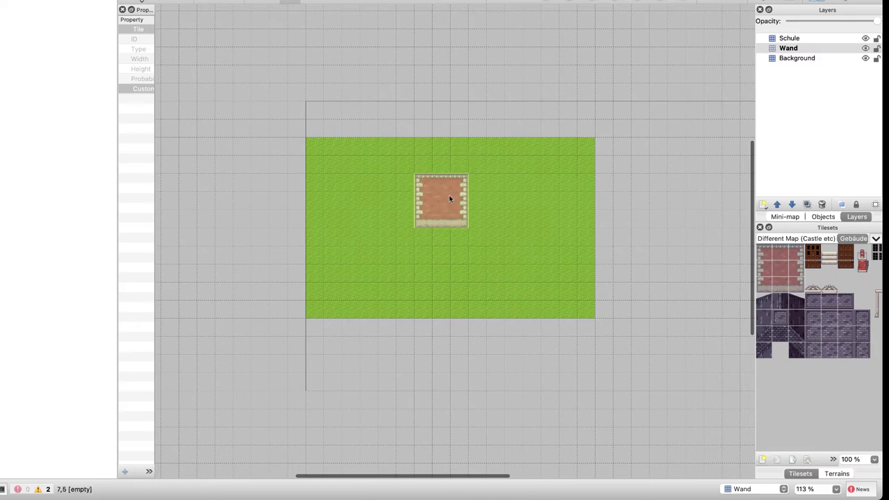
click(454, 188)
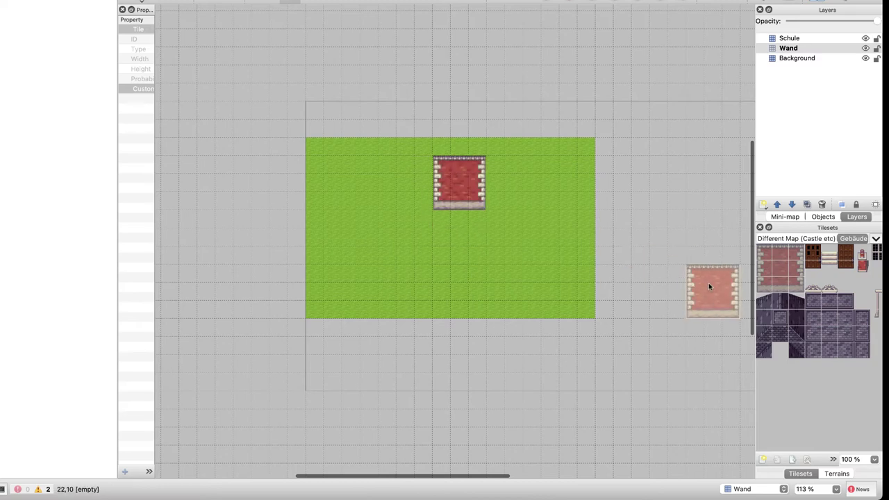
drag(759, 298, 796, 326)
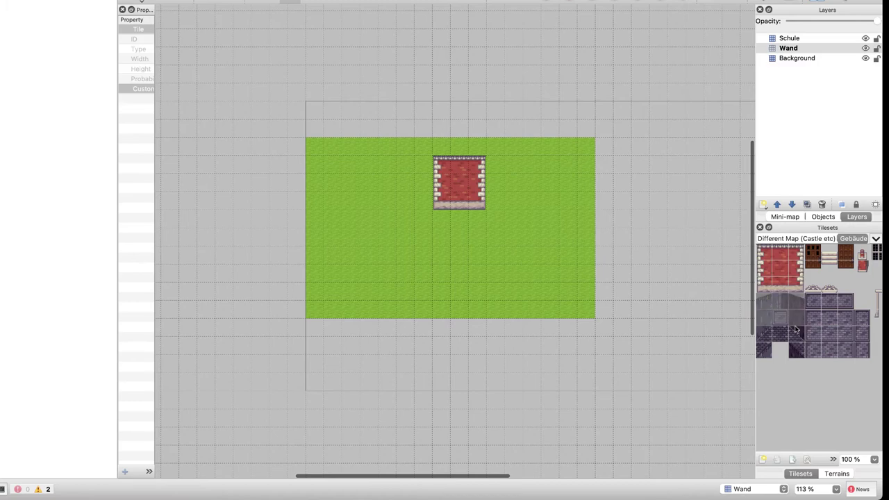
click(451, 165)
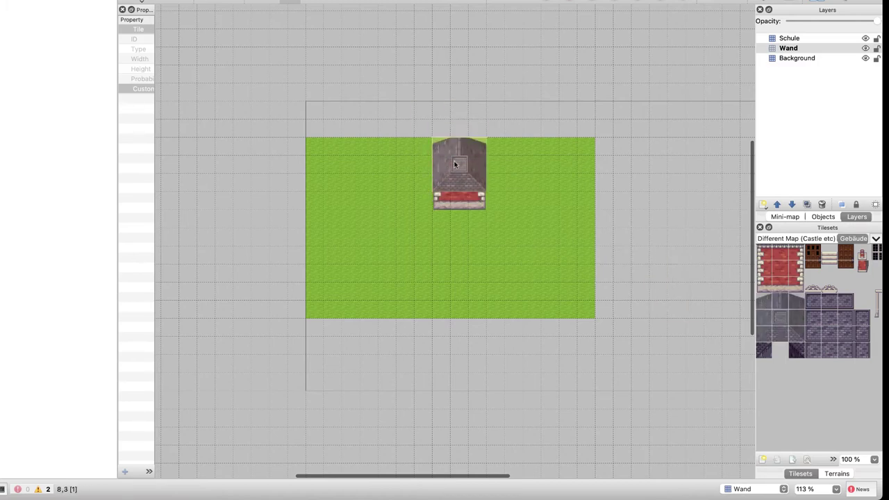
key(ctrl+z)
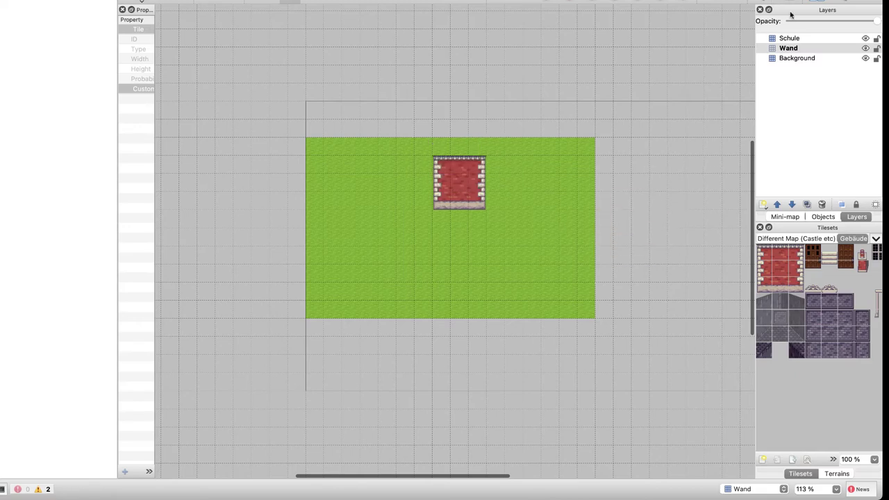
click(789, 37)
click(459, 167)
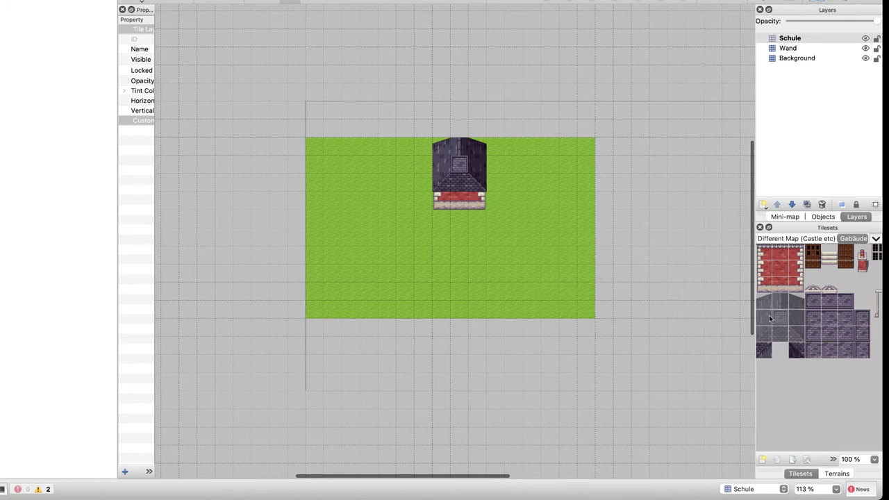
Trial-stamp a three-tile base row, stone side pieces and a door, then undo all the house tiles
drag(764, 350, 797, 351)
click(461, 206)
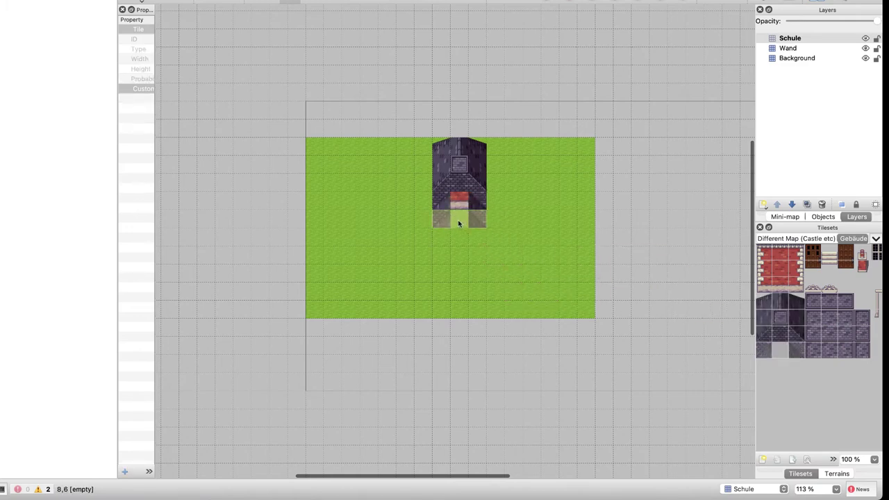
drag(811, 352, 832, 351)
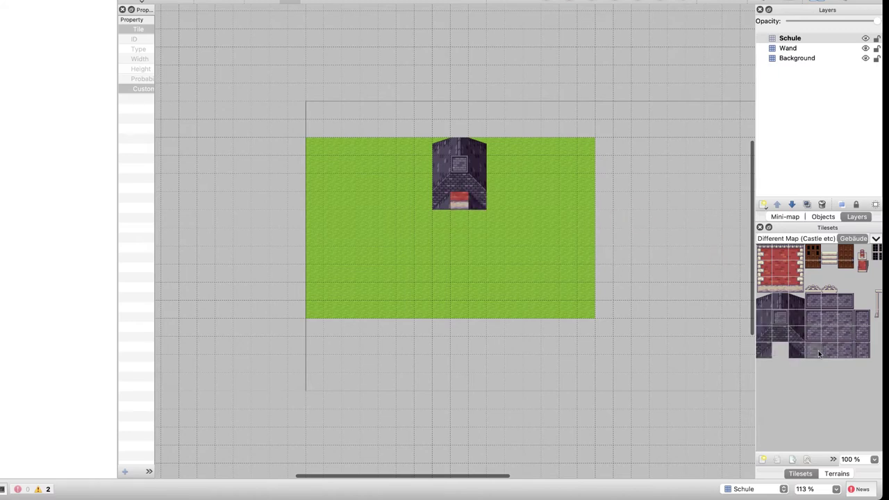
click(465, 218)
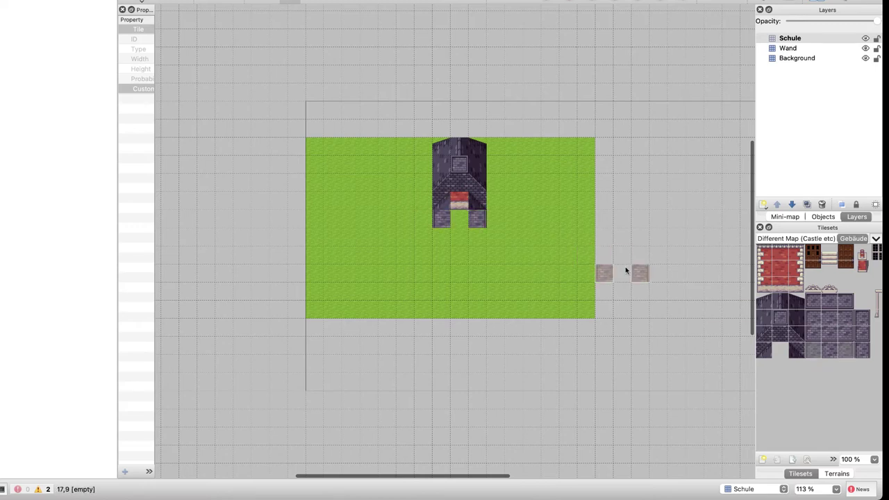
click(460, 200)
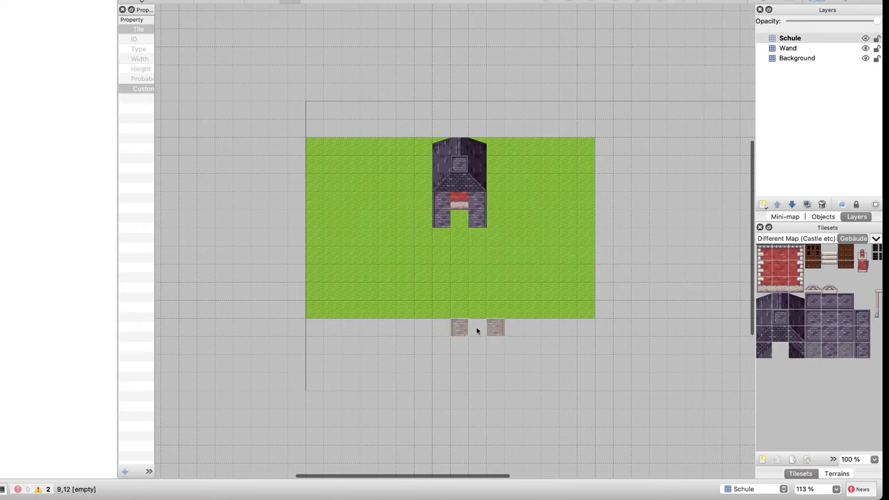
click(809, 264)
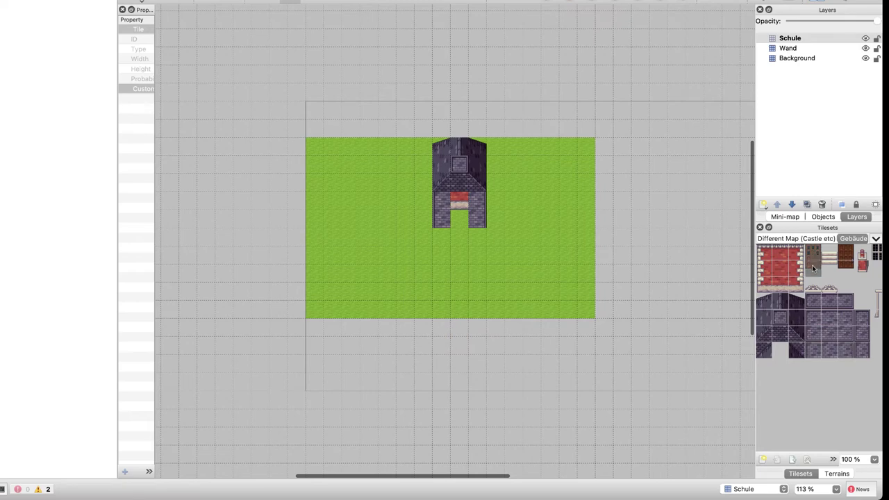
click(460, 218)
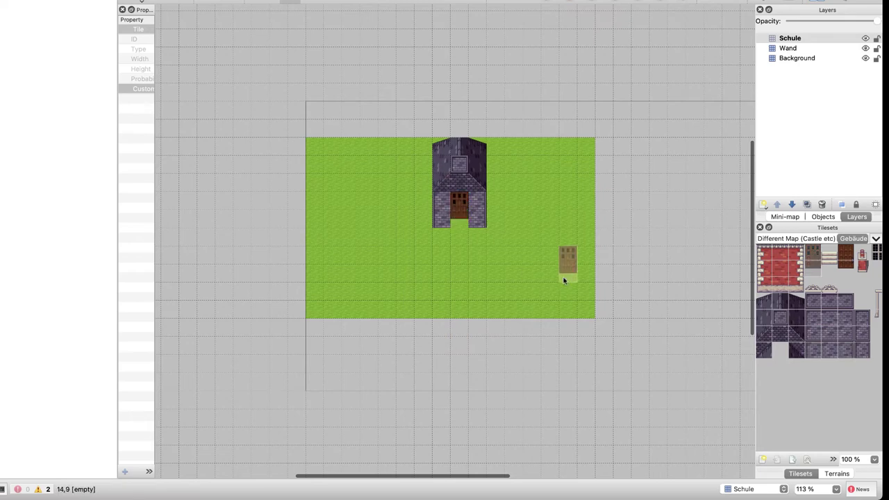
key(super+z)
key(super+z)
key(super+z)
key(super+z)
key(super+z)
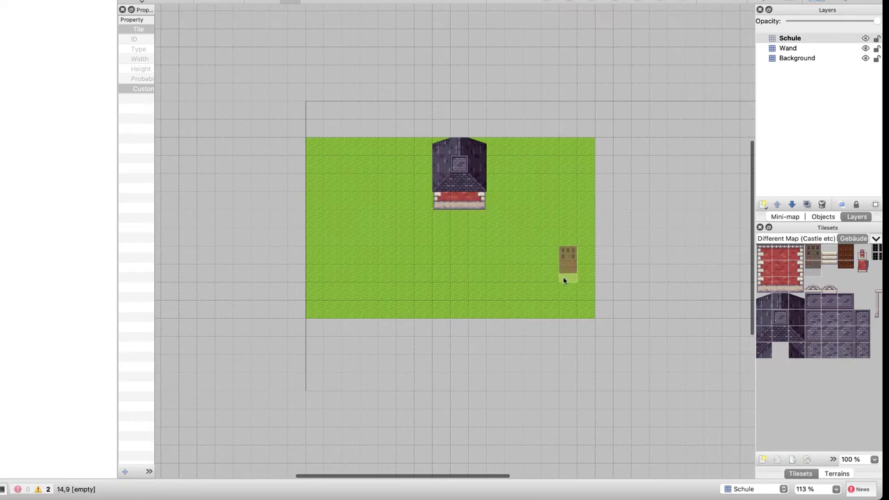
key(super+z)
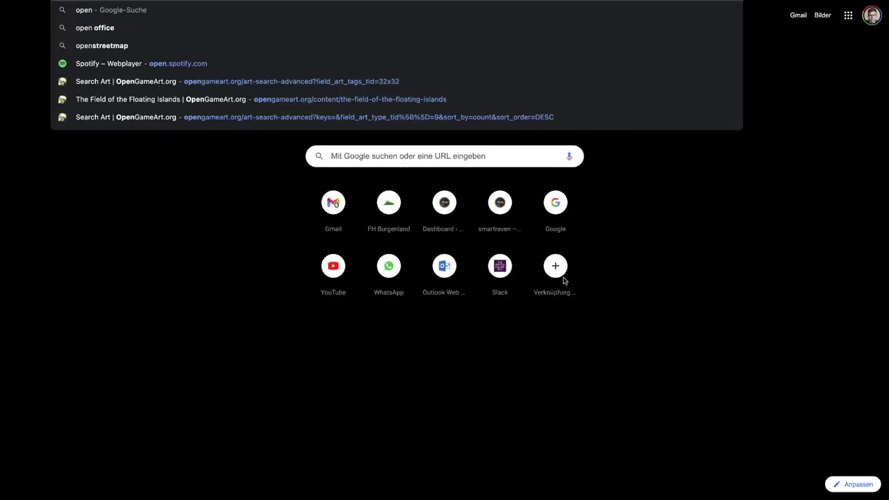
Open OpenGameArt's Search Art listing from the address-bar suggestion and go to page 2
key(Down)
key(Down)
key(Down)
key(Down)
key(Down)
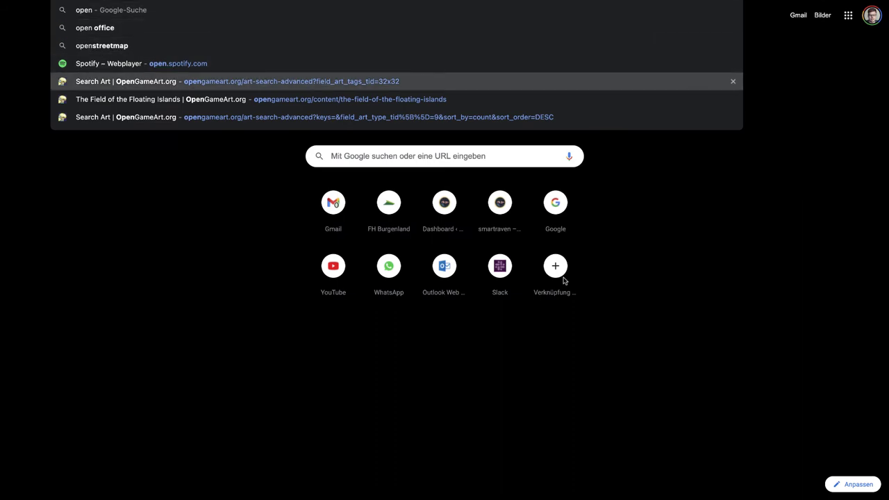
key(Return)
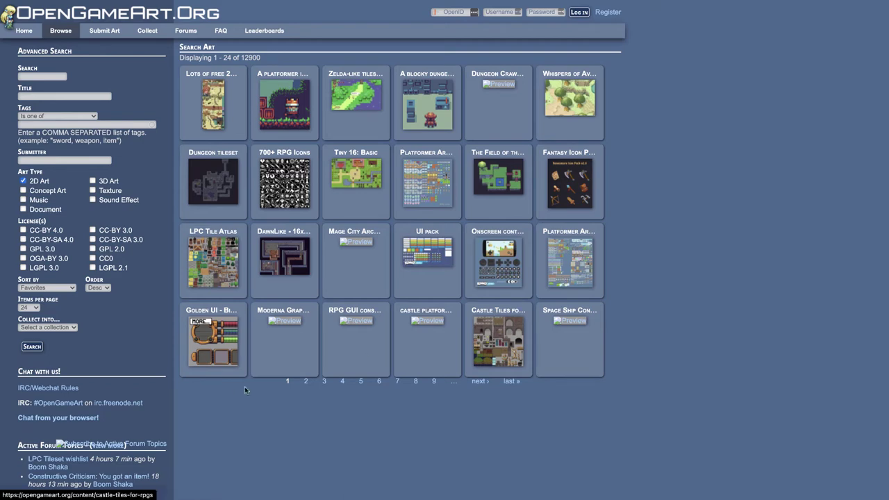
click(306, 380)
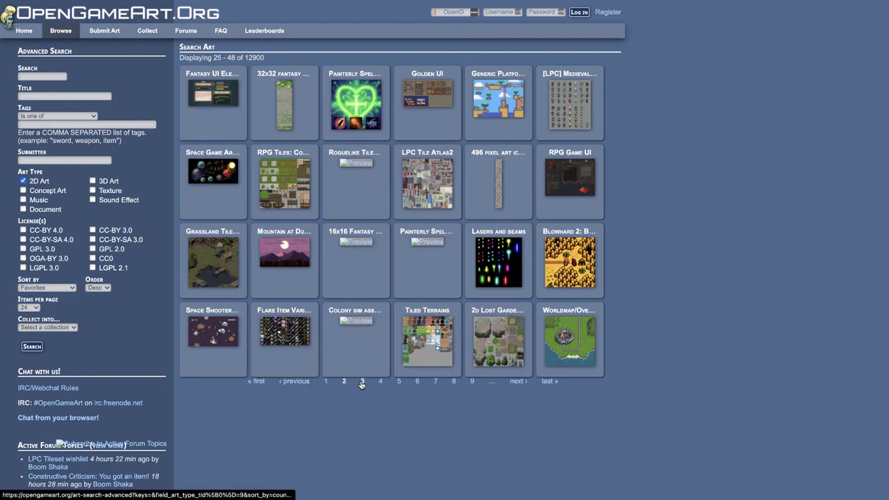
key(ctrl+Left)
Bring Finder forward and copy part of the LPC Base Assets folder name without renaming it
key(ctrl+super+f)
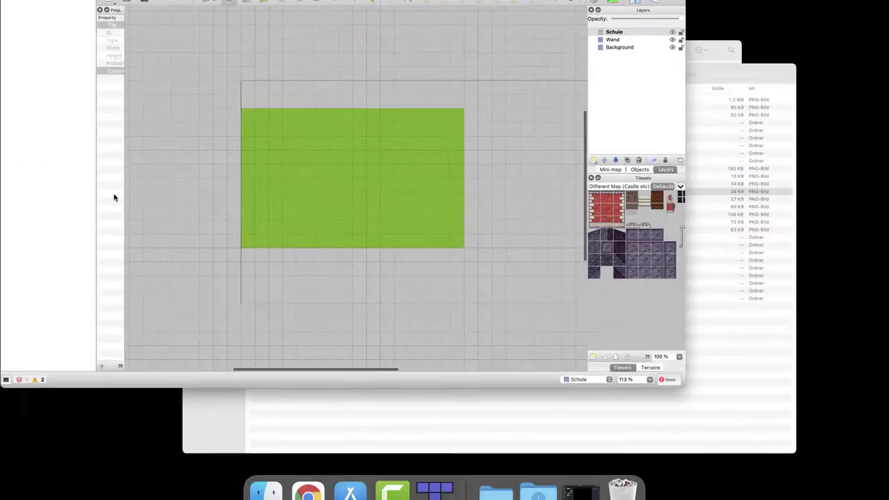
key(ctrl+Up)
click(570, 242)
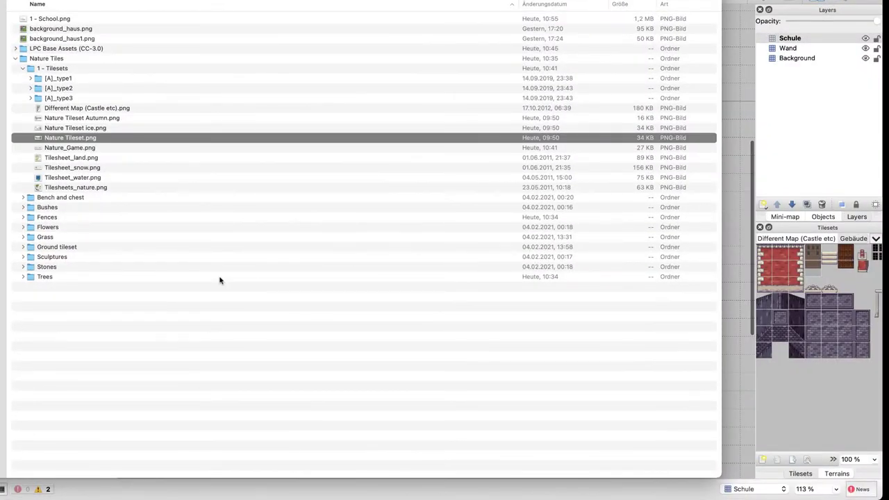
key(Up)
key(Up)
key(Up)
key(Up)
key(Up)
key(Up)
key(Up)
key(Up)
key(Up)
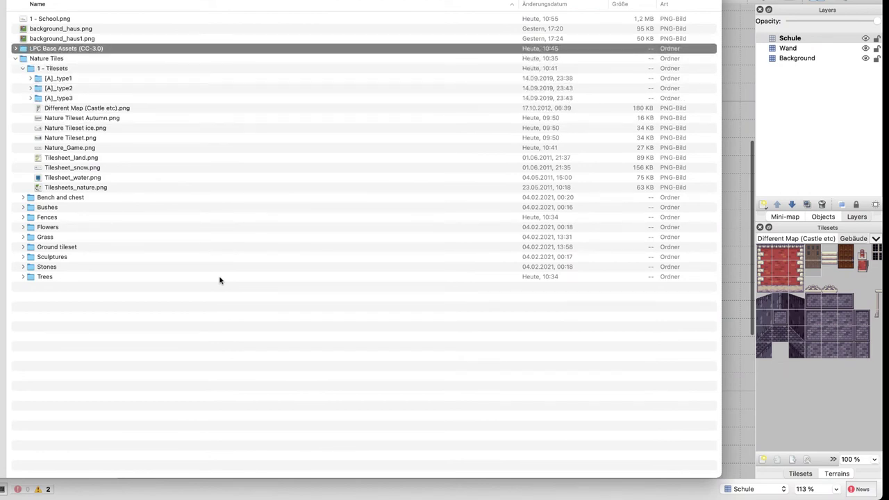
key(Return)
drag(77, 48, 36, 49)
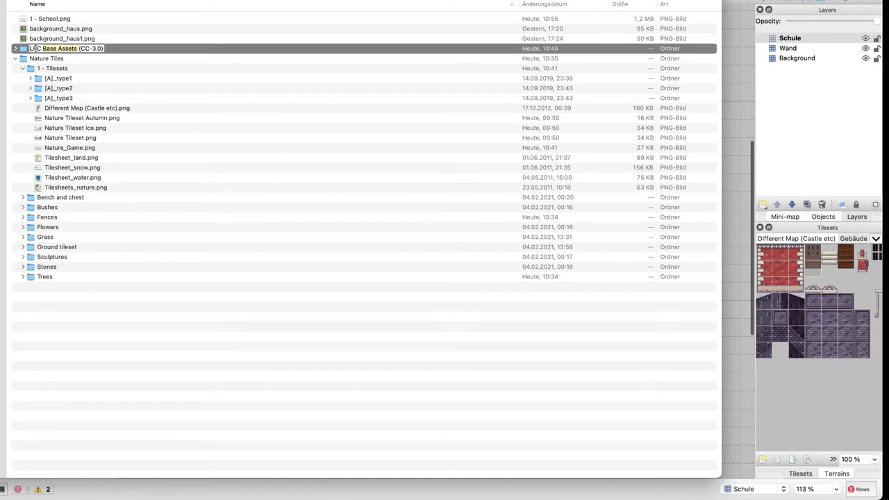
key(ctrl+Right)
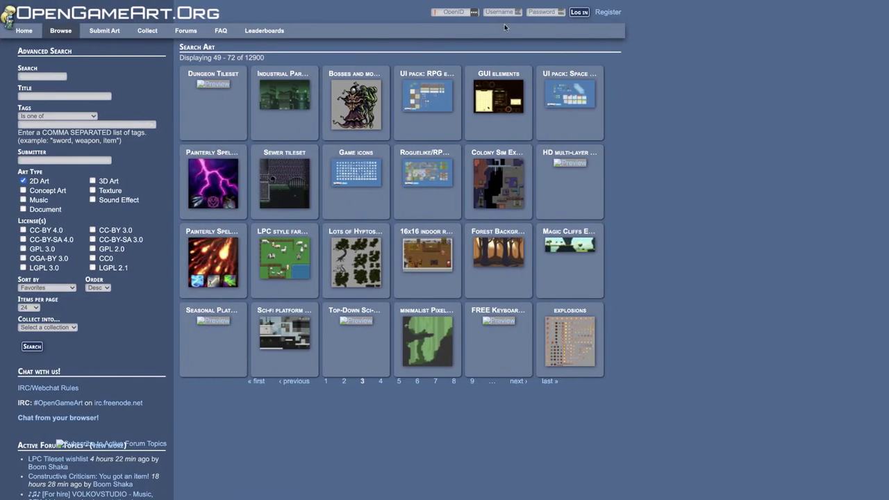
Search OpenGameArt for 'LPC Base Assets' and open the Liberated Pixel Cup Base Assets page
click(61, 77)
text(PC Base Assets)
text(L)
key(Return)
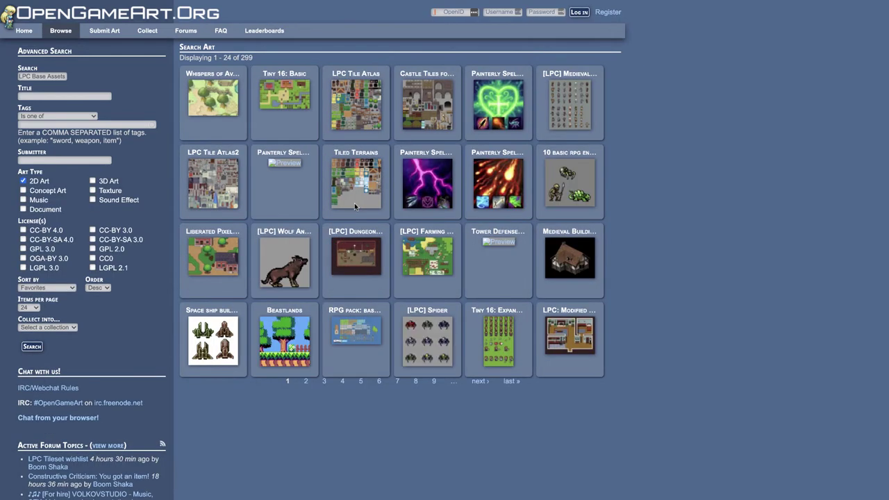
click(207, 261)
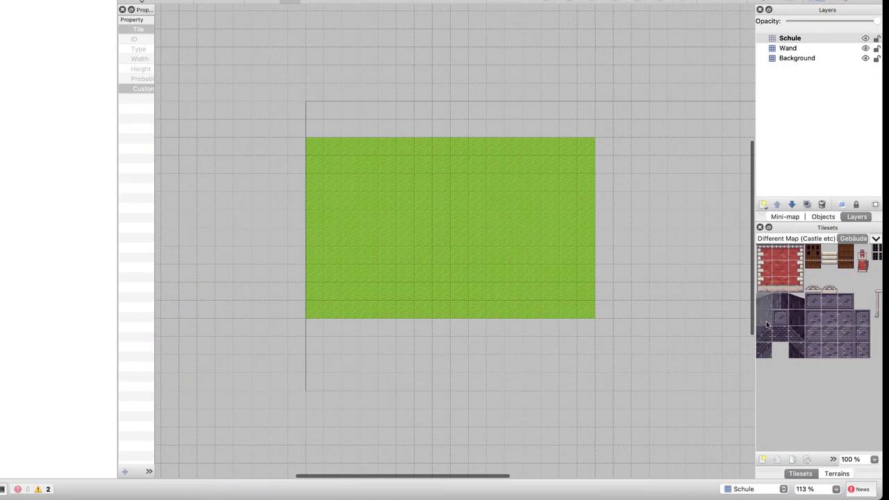
Paint the house's left wall column, front base row and right wall column on Schule
drag(764, 322, 763, 340)
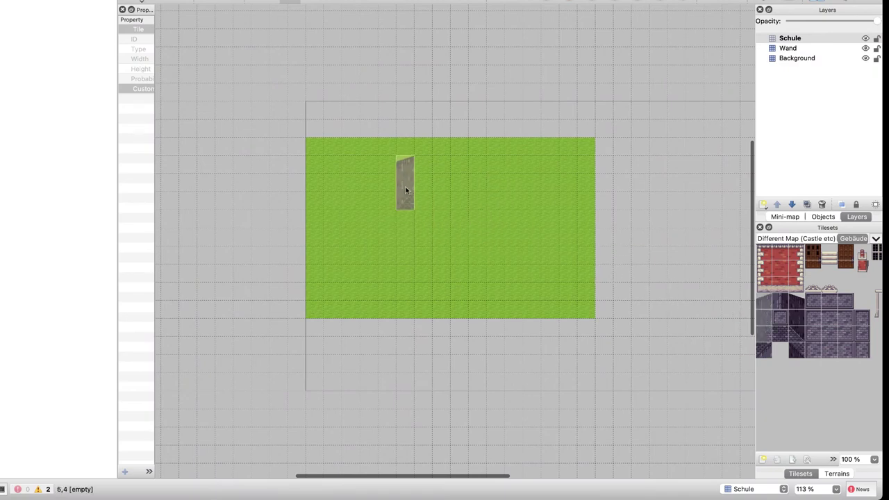
click(385, 179)
click(796, 340)
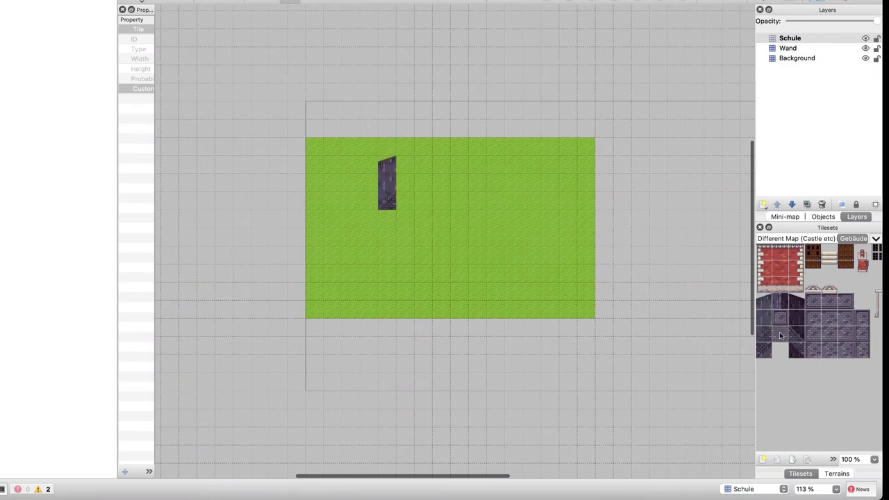
drag(405, 201, 479, 203)
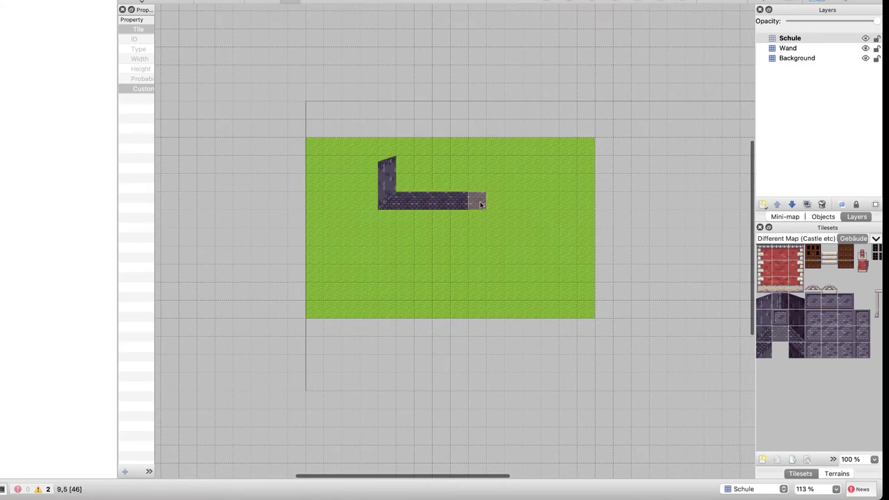
drag(798, 338, 797, 298)
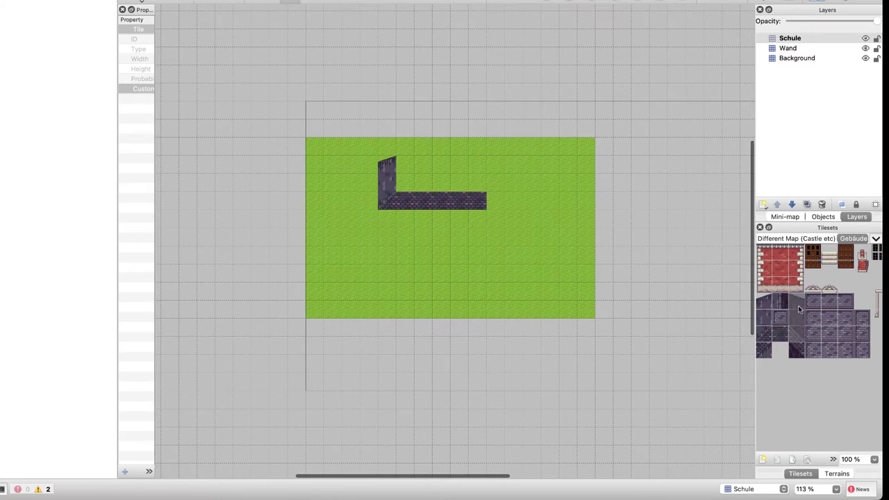
click(498, 184)
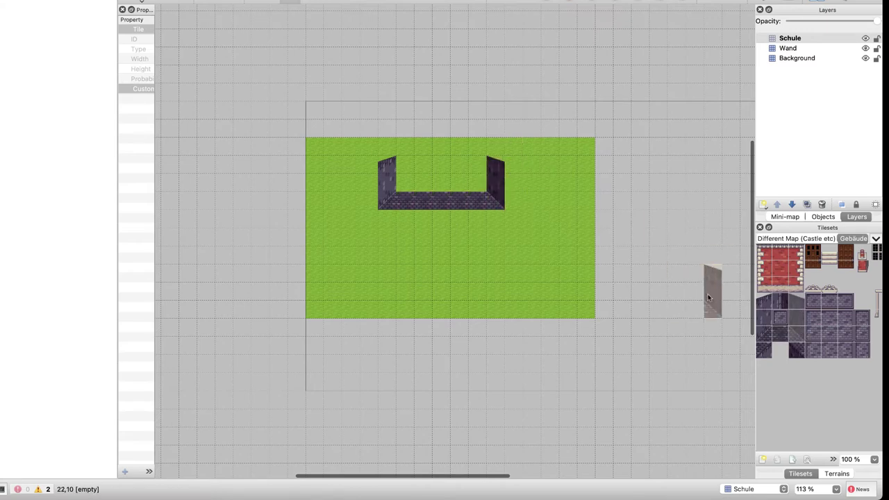
Fill the empty roof cells with slate and darker roof tiles so the roof is solid
click(764, 301)
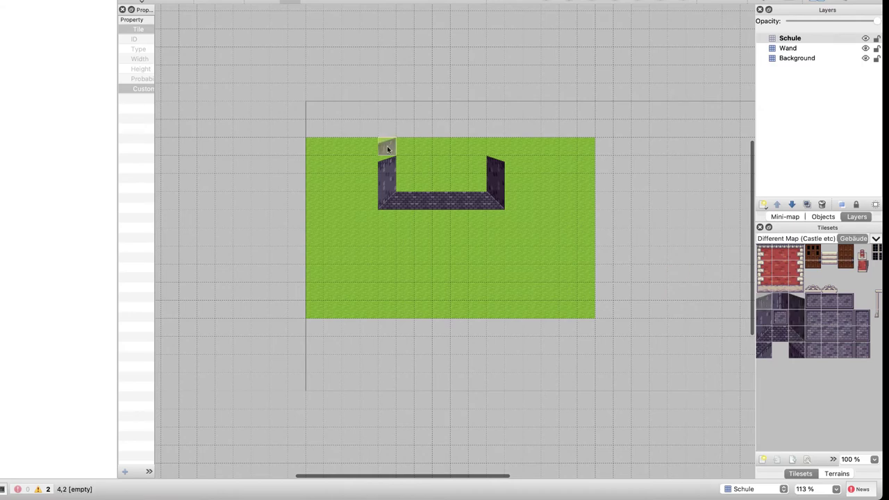
click(783, 300)
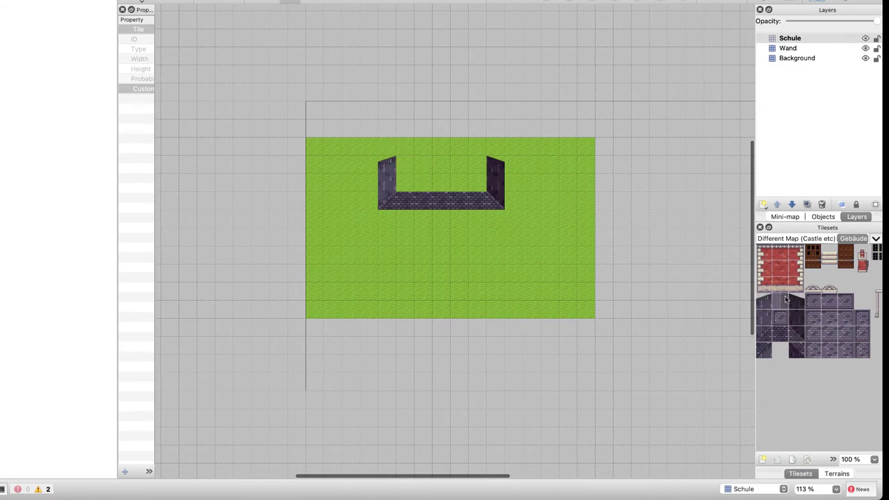
drag(410, 165, 449, 165)
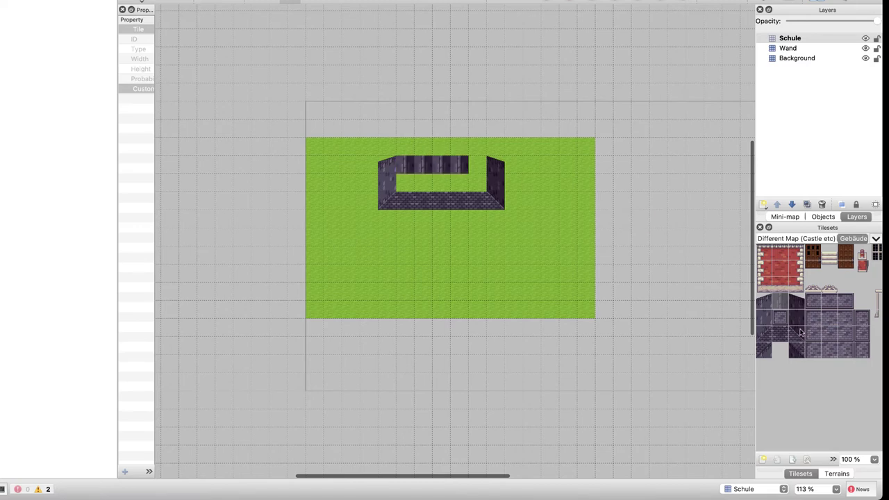
key(super+z)
key(super+shift+z)
key(super+shift+z)
key(super+shift+z)
key(super+shift+z)
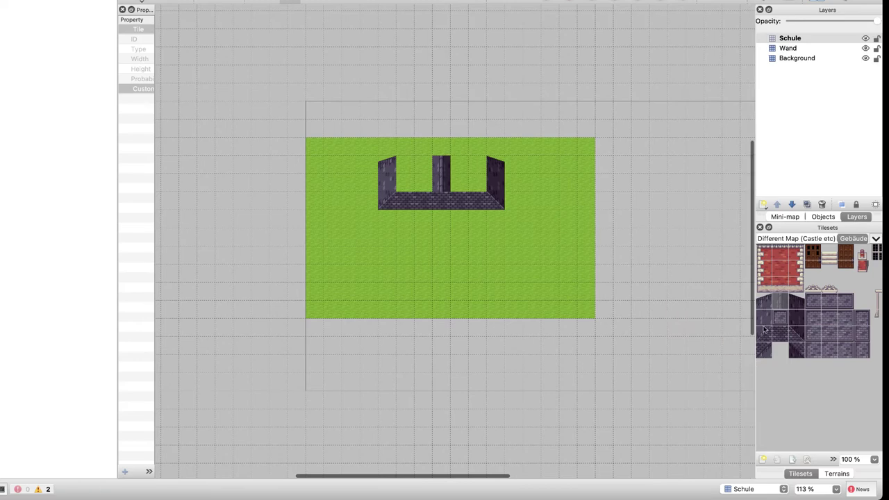
drag(417, 168, 402, 168)
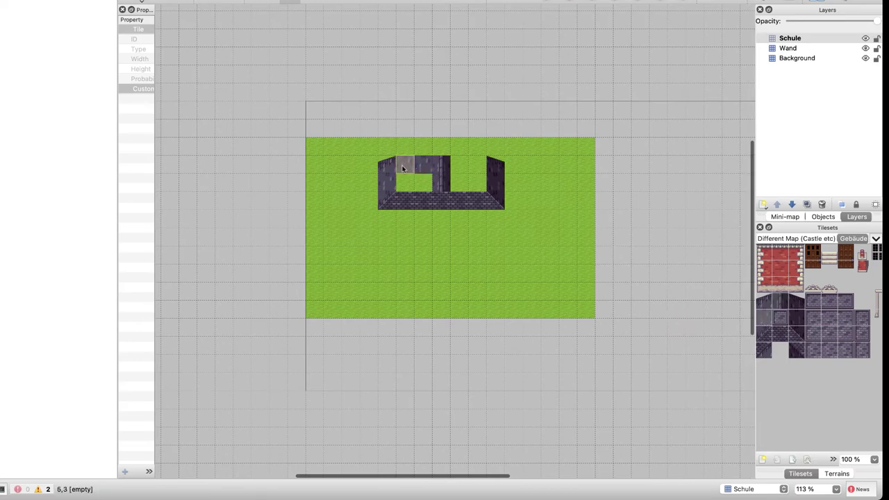
click(422, 179)
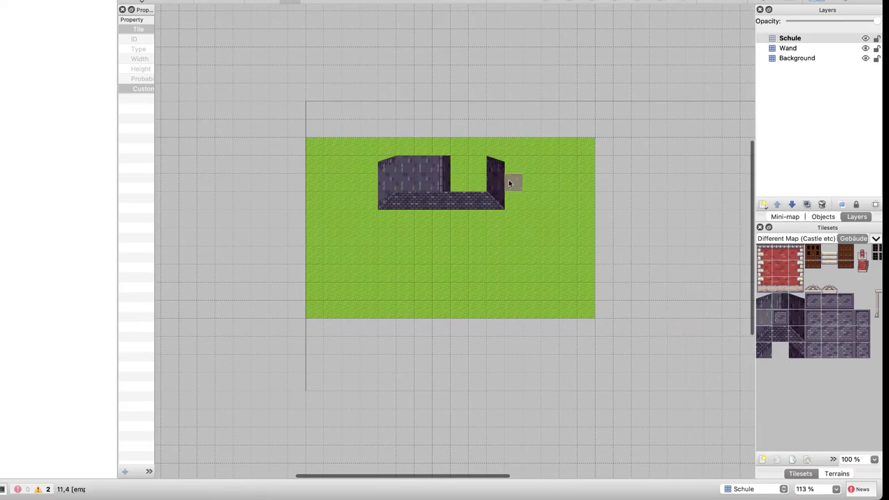
click(797, 321)
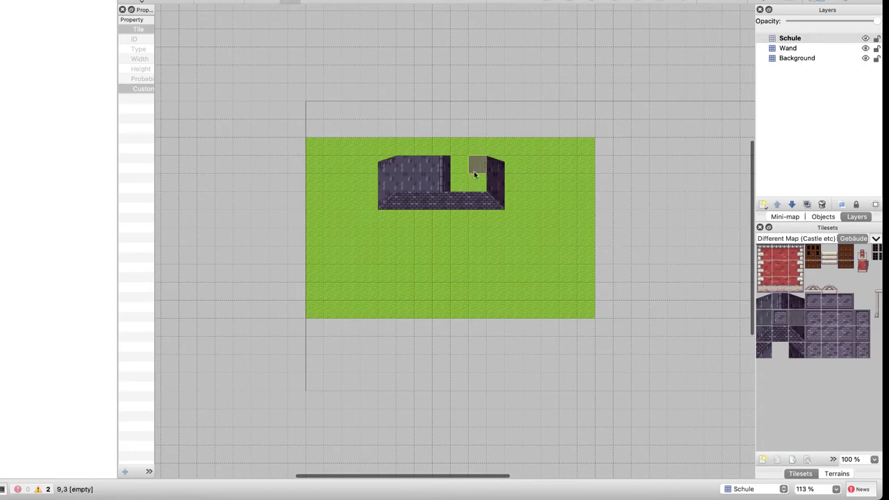
mouse_move(468, 170)
mouse_down()
mouse_move(455, 179)
mouse_move(479, 183)
mouse_up()
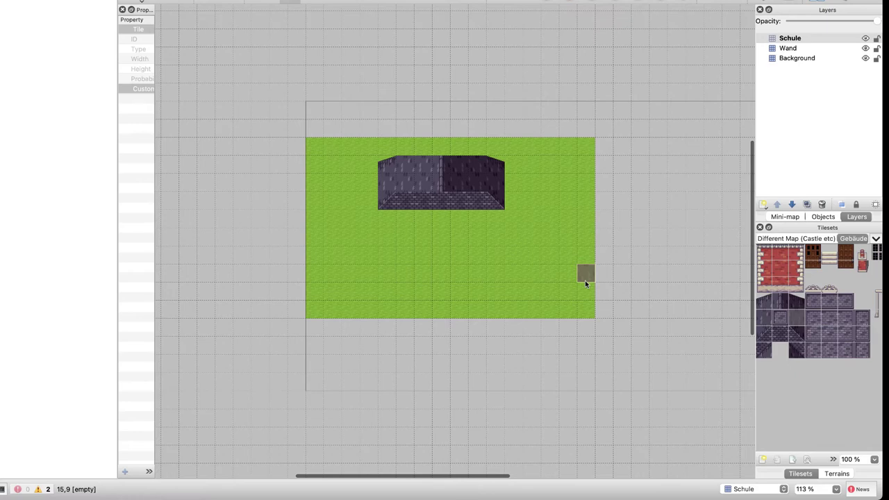
click(796, 351)
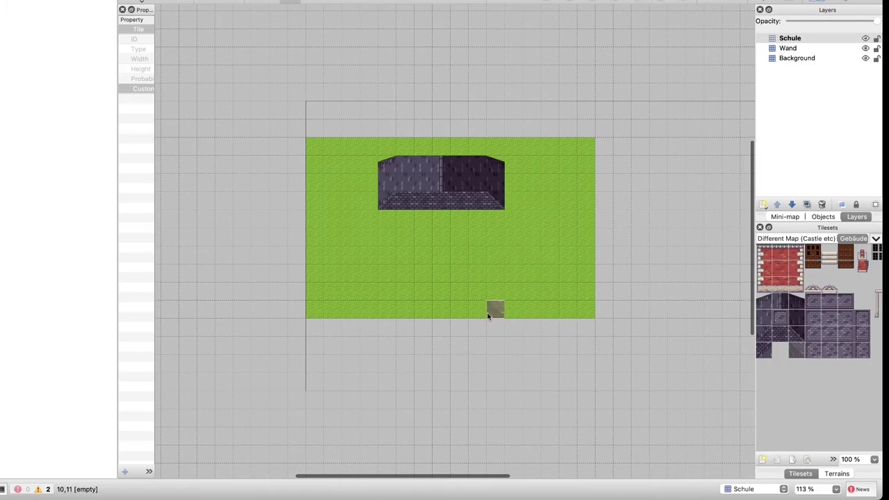
Compare the map against the Liberated Pixel Cup reference preview in the browser
key(ctrl+Right)
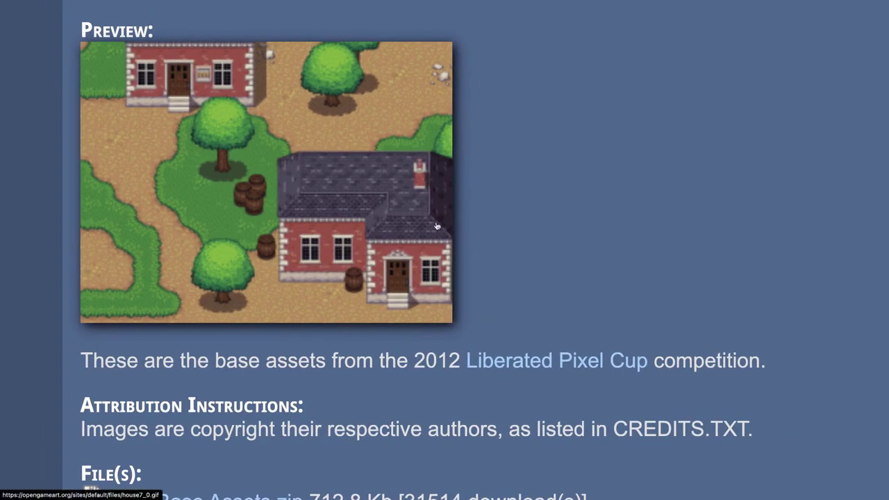
key(ctrl+Left)
key(ctrl+Right)
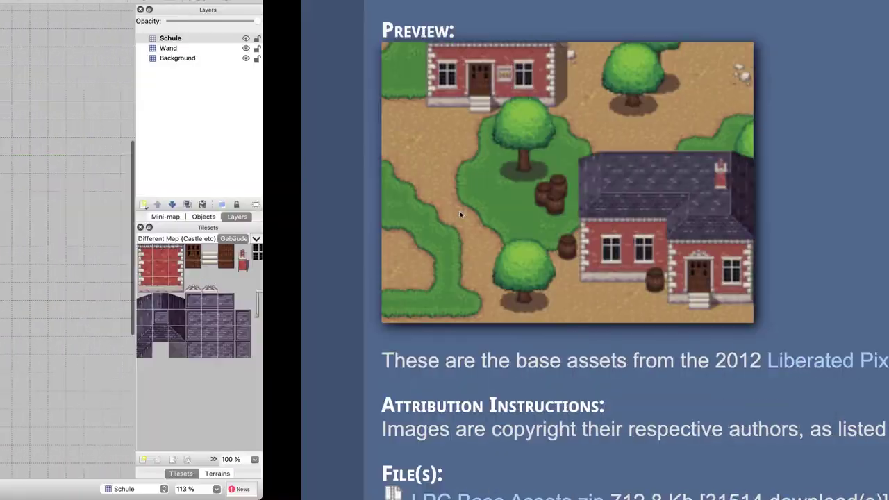
key(ctrl+Left)
key(ctrl+Right)
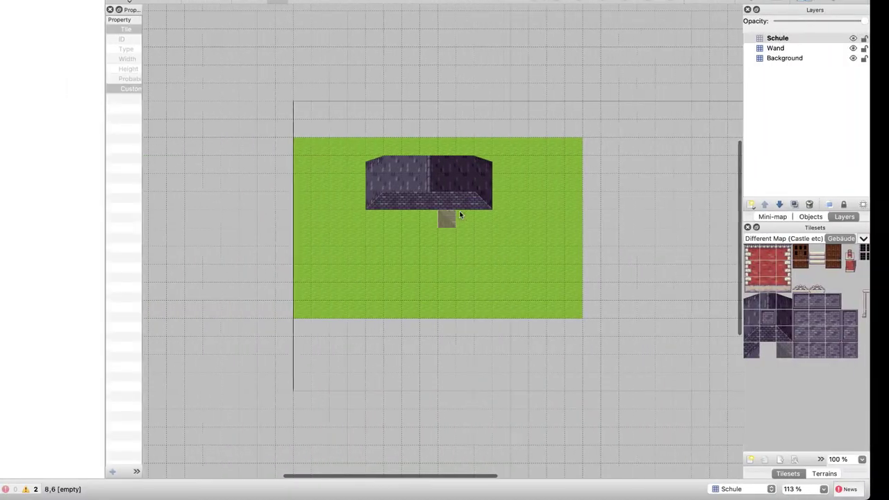
key(ctrl+Left)
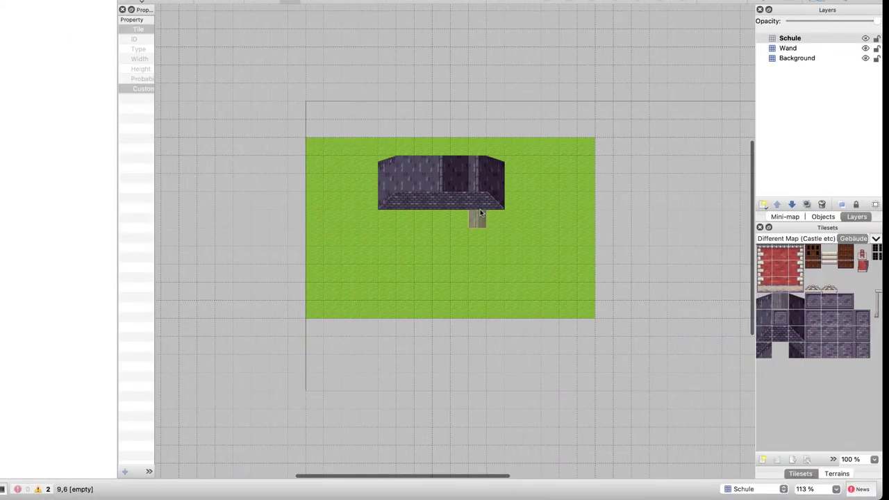
Repaint the darker roof cell near the top and stamp the chimney tile onto the roof
click(441, 165)
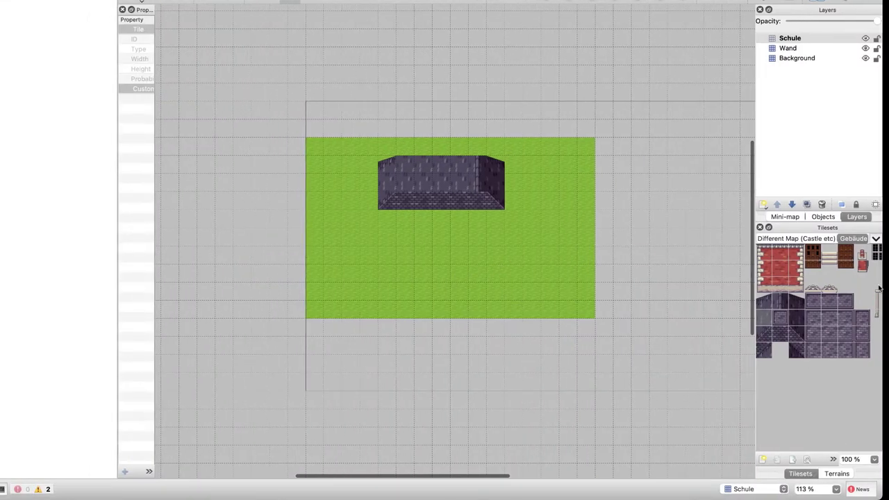
click(867, 265)
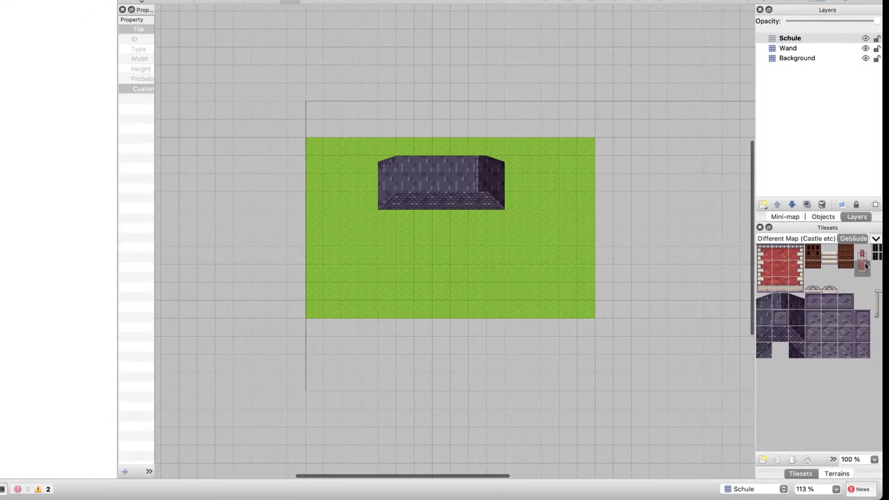
click(464, 178)
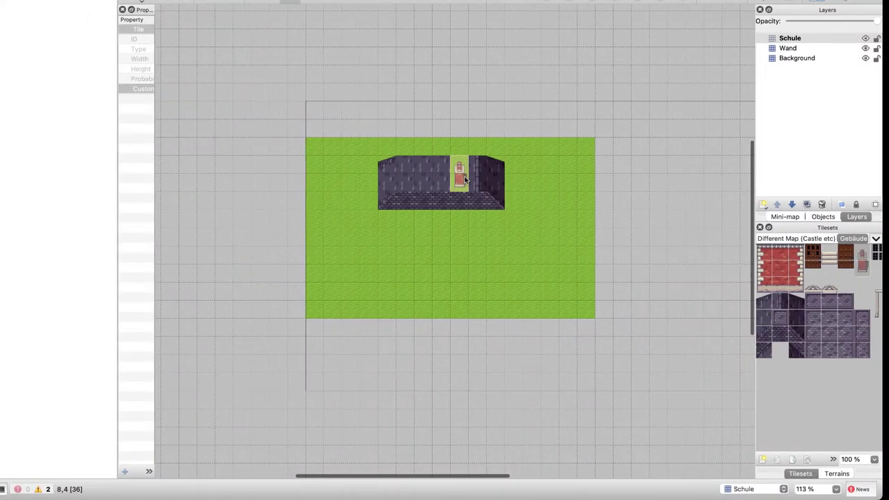
Undo the chimney, rename the Wand layer to Kamin and move it to the top of the Layers list
key(ctrl+z)
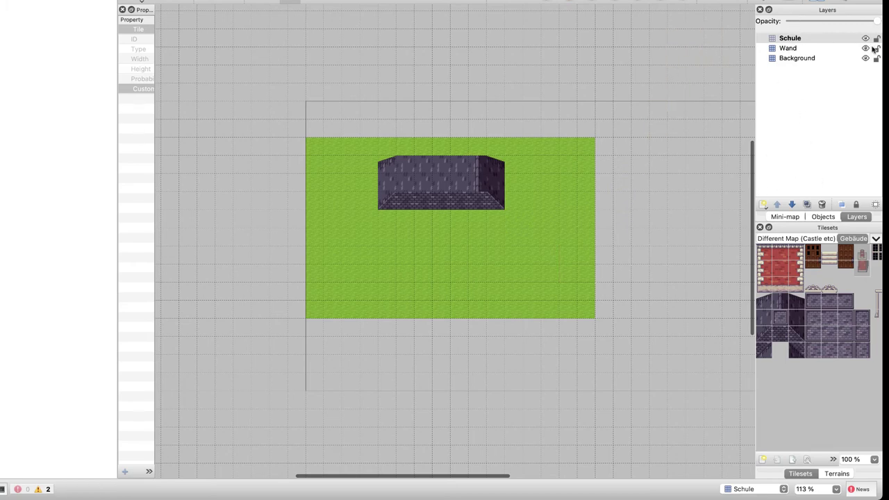
double_click(785, 49)
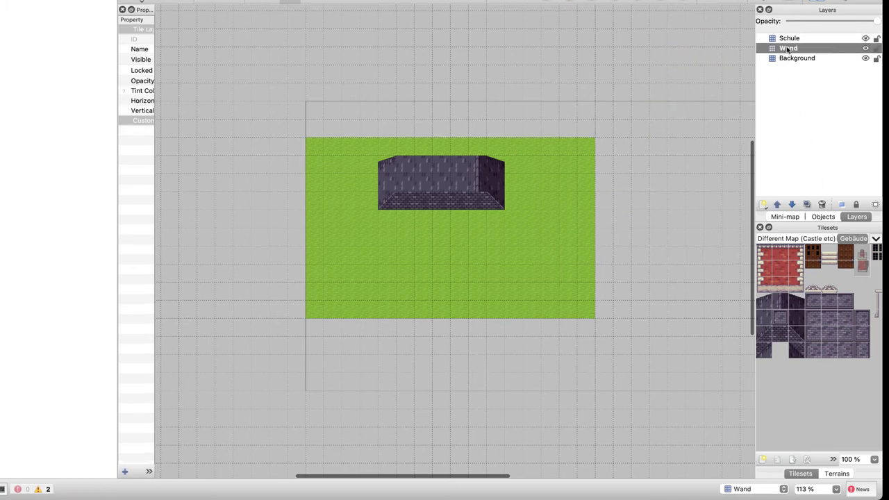
text(Kamin)
key(Return)
drag(784, 52, 786, 34)
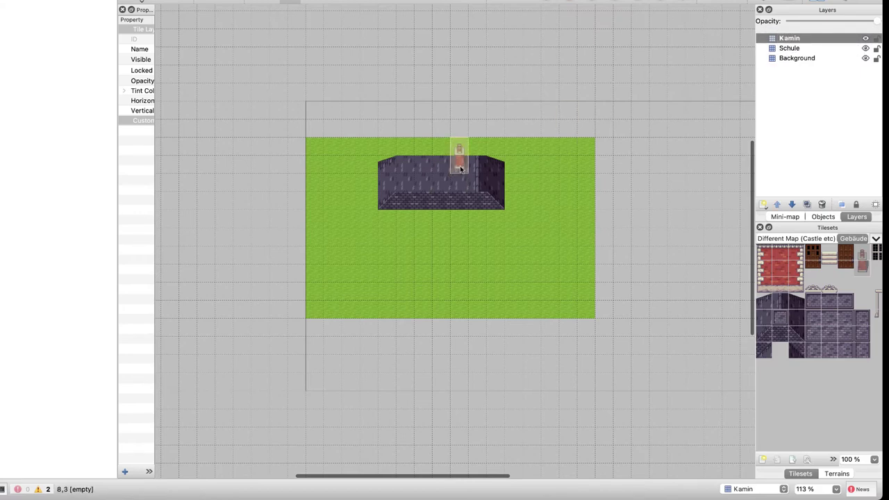
Stamp the chimney onto the roof's top on the Kamin layer
click(461, 173)
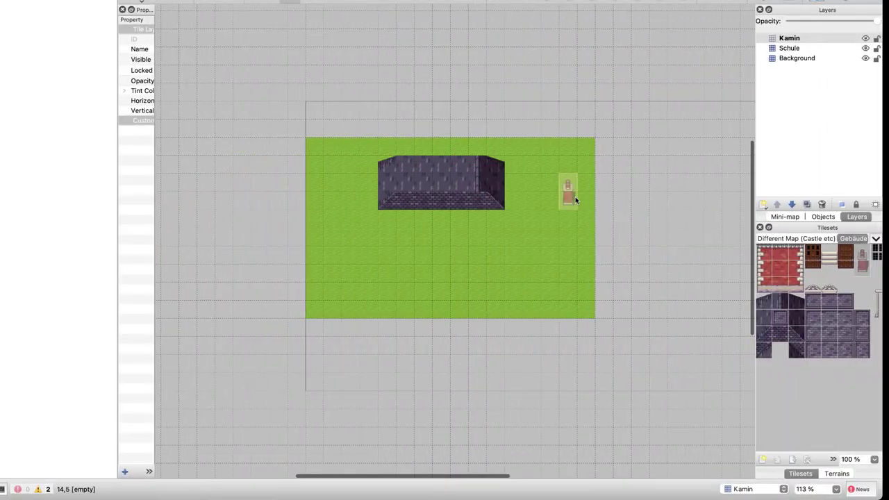
click(461, 183)
key(super+z)
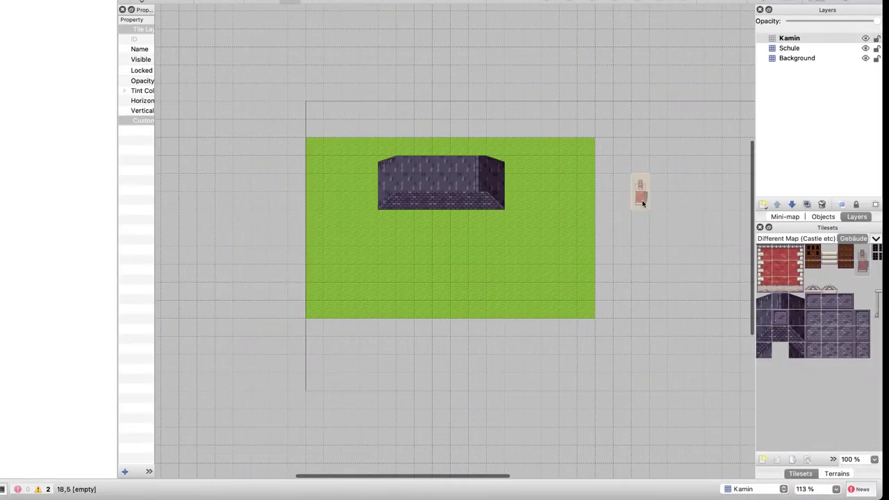
click(461, 176)
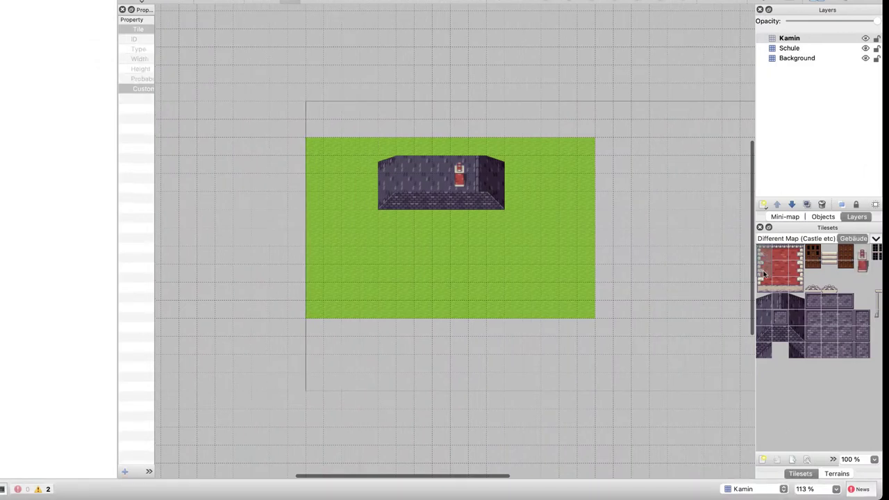
Place brick columns under both roof edges and fill brick wall between them, checking the reference
click(387, 237)
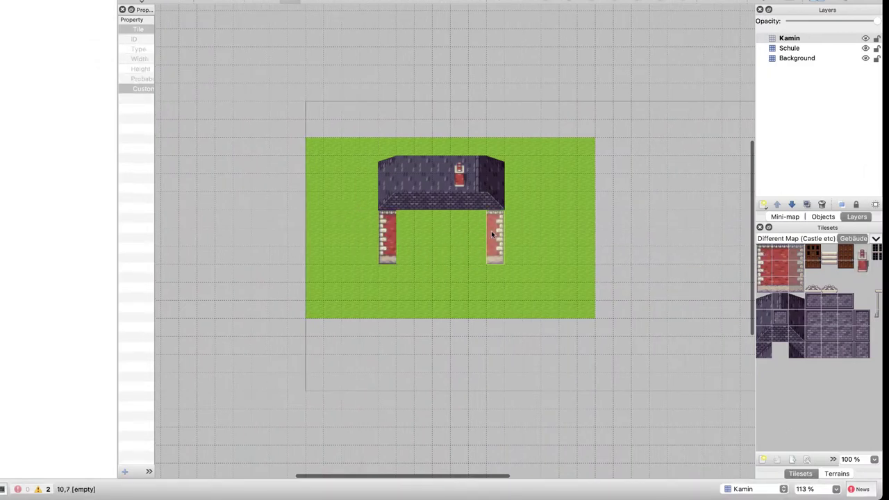
click(491, 233)
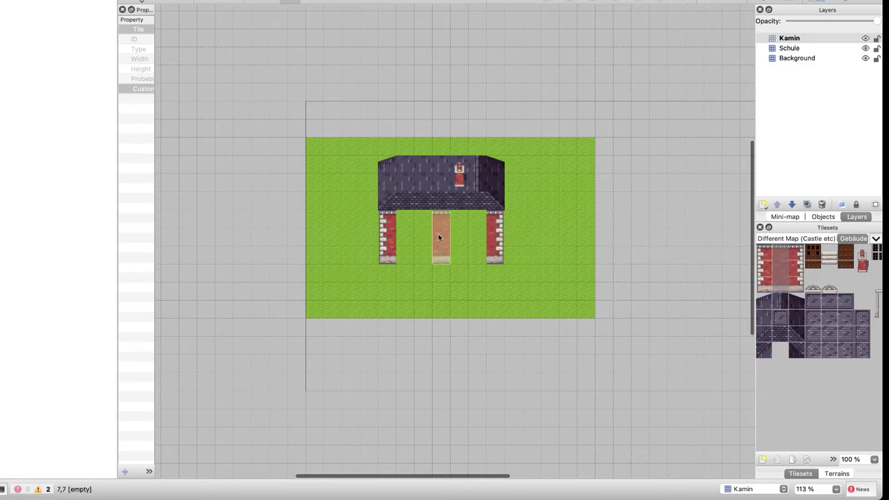
mouse_move(439, 239)
mouse_down()
mouse_move(406, 239)
mouse_move(495, 240)
mouse_up()
key(ctrl+Right)
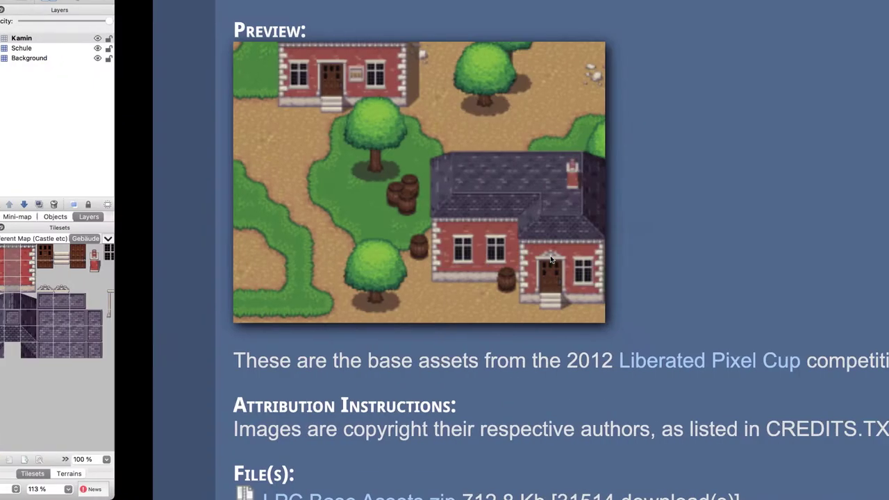
key(ctrl+Left)
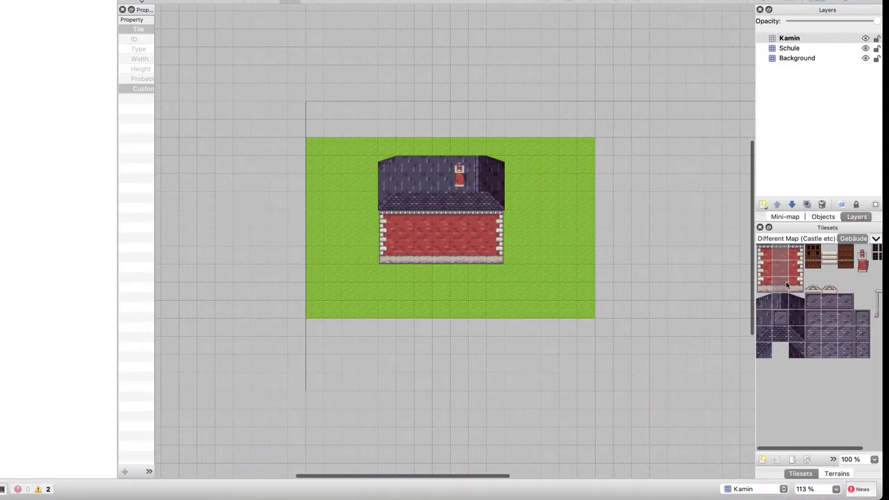
Try a window tile on the wall's left side, then undo it
click(873, 267)
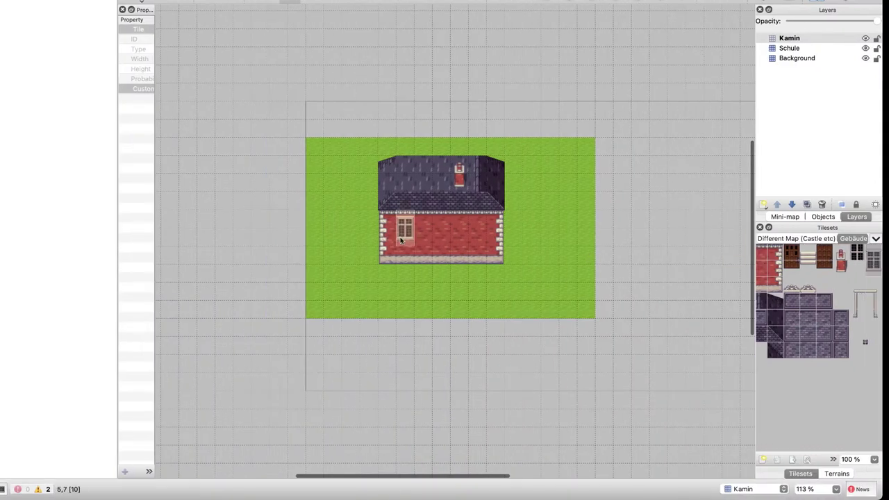
click(405, 232)
key(super+z)
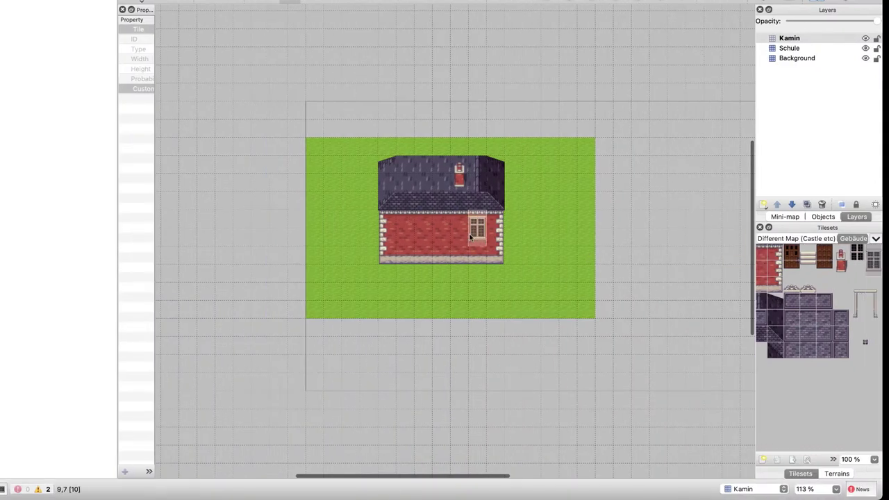
click(762, 203)
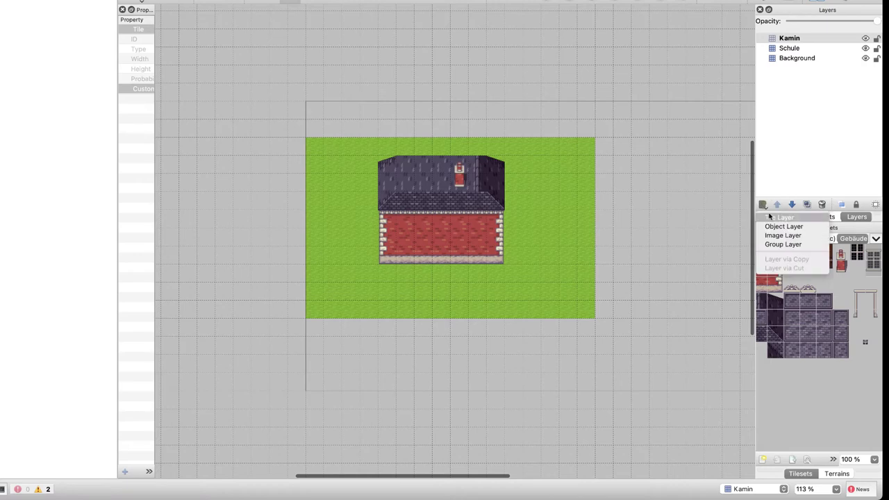
Add a tile layer named Fenster and place two windows on the brick front wall
click(770, 217)
text(Fens)
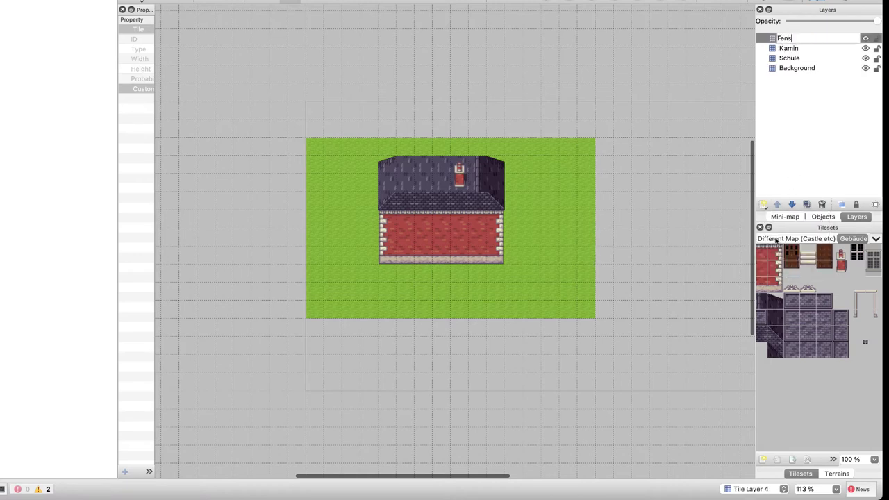
text(ter)
key(Return)
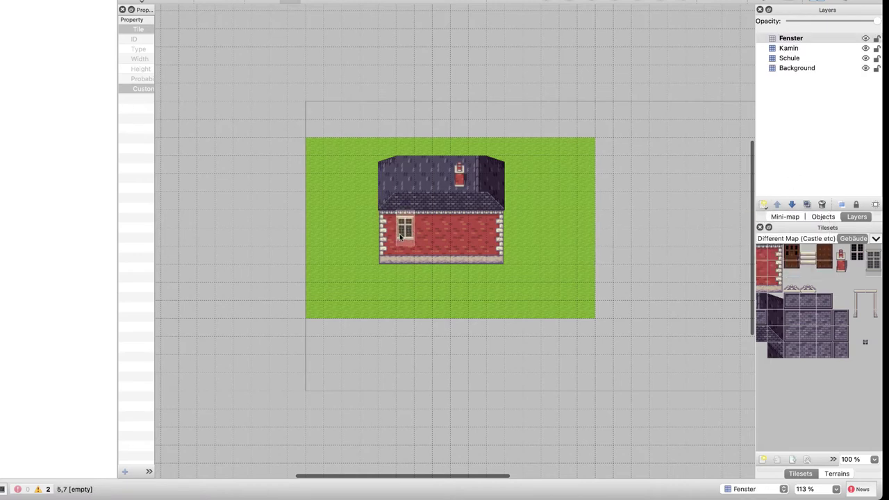
click(406, 230)
click(478, 234)
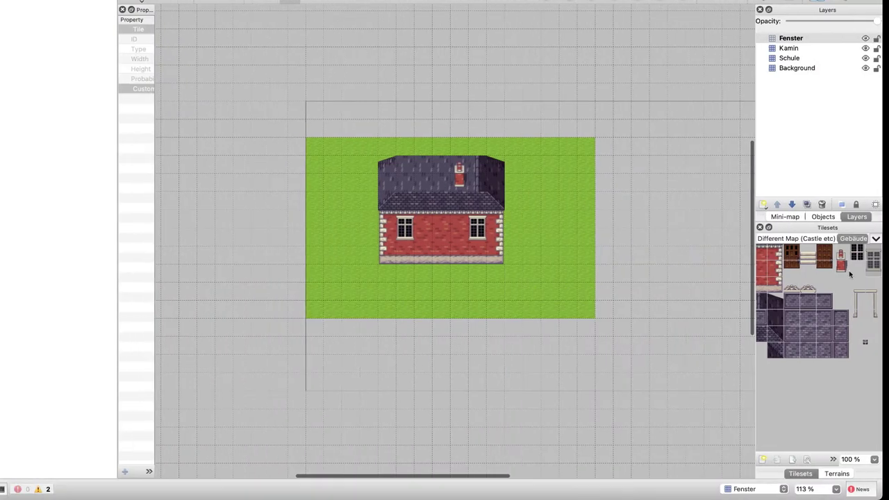
Stamp the two-tile front steps below the doorway, trying the door tile there and undoing it
drag(791, 254, 791, 273)
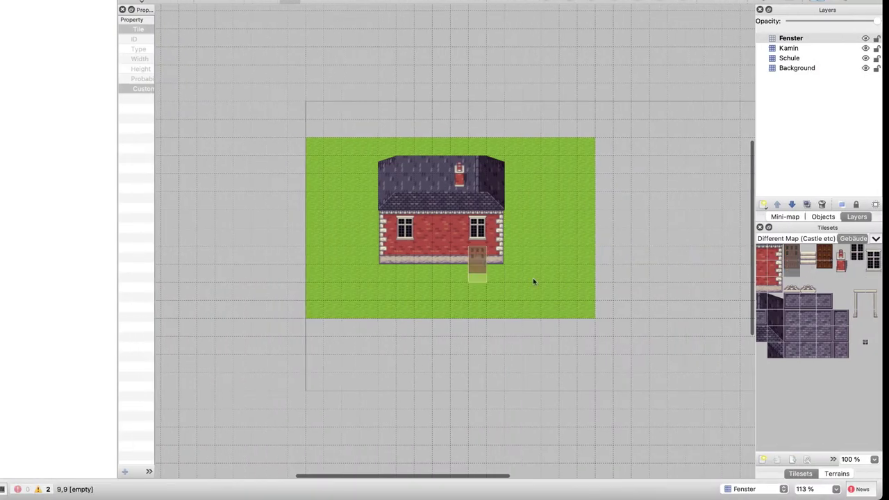
click(435, 260)
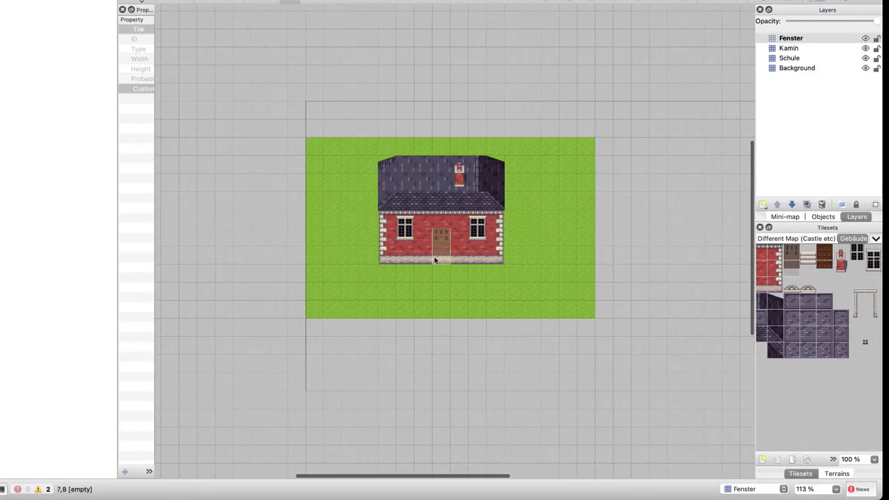
click(808, 263)
drag(808, 262, 808, 250)
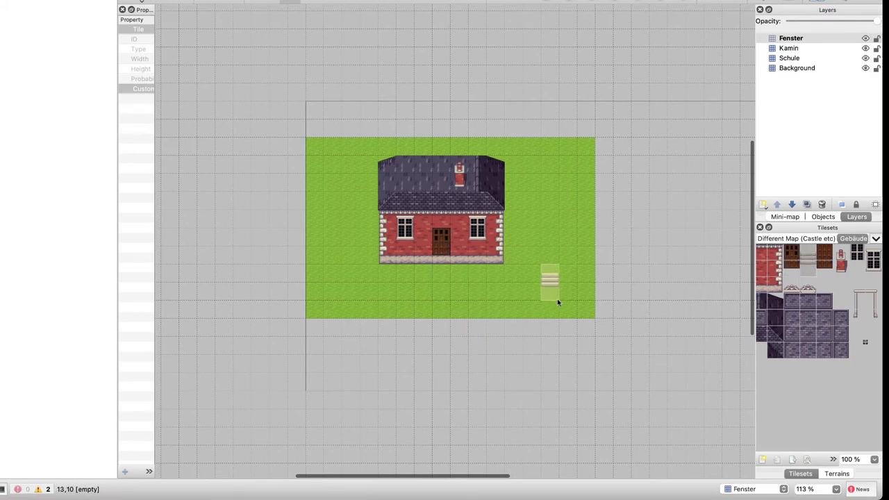
click(441, 251)
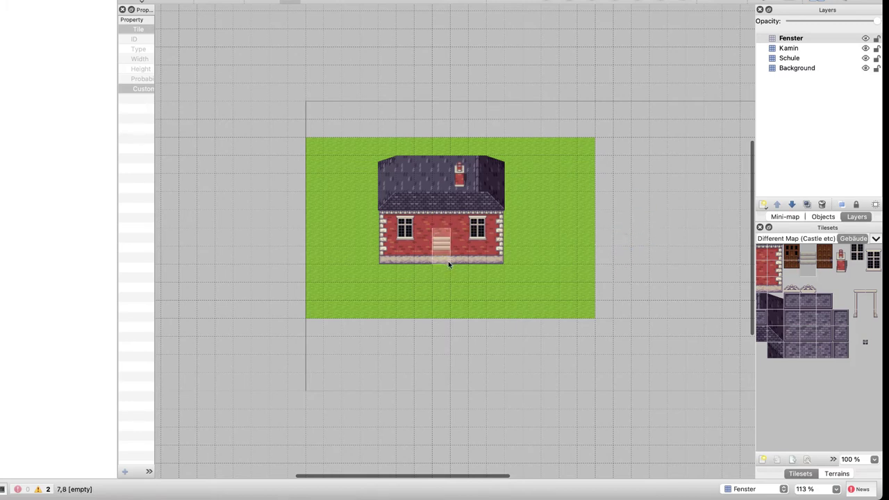
click(791, 258)
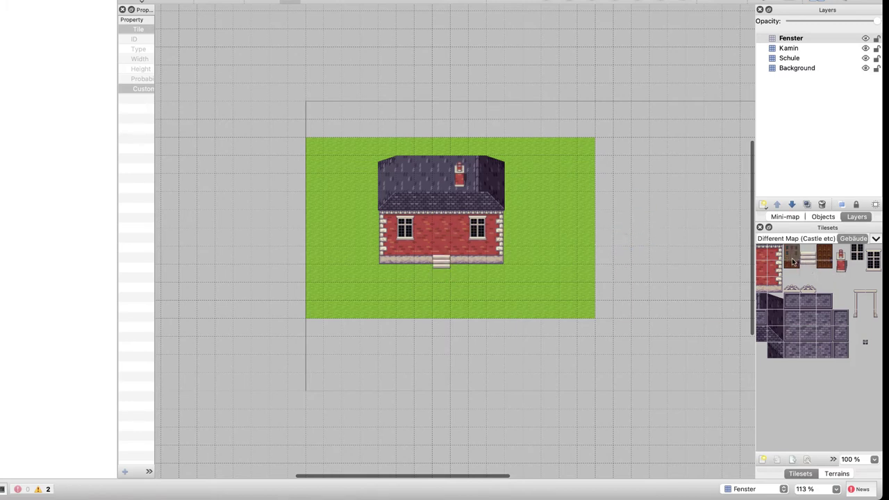
click(442, 251)
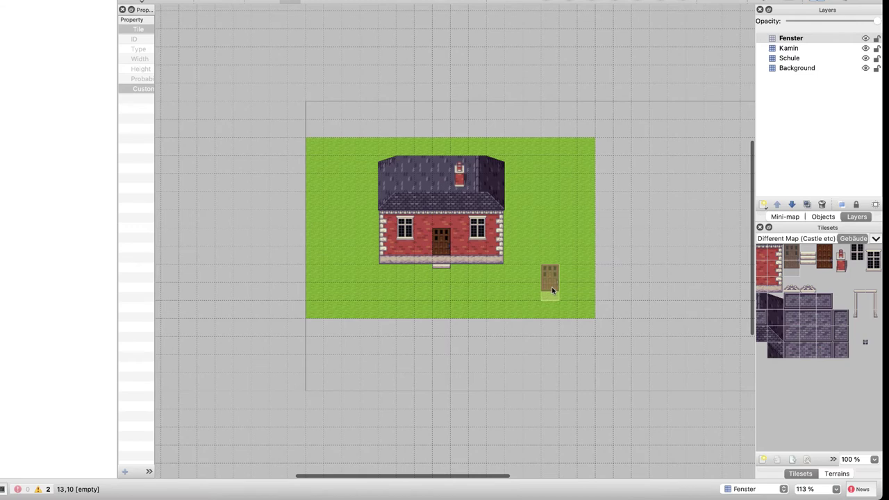
key(ctrl+z)
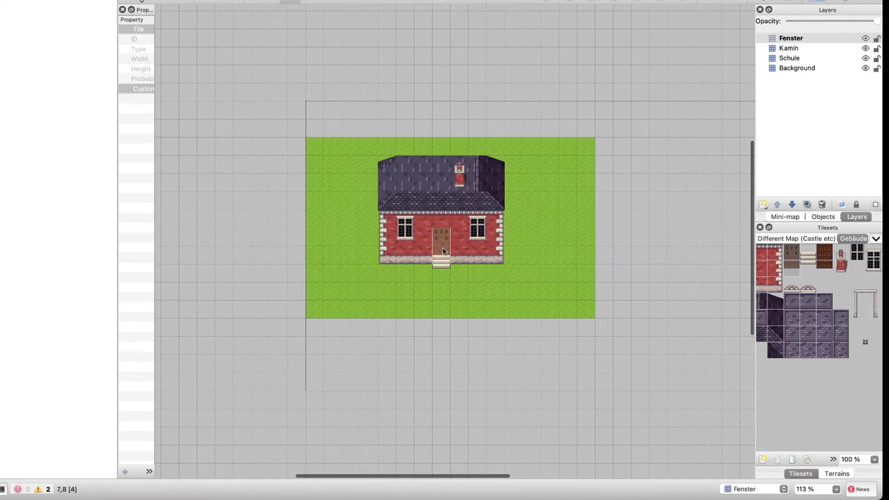
Add a new tile layer named Türe and place the door in the doorway
click(762, 204)
click(779, 216)
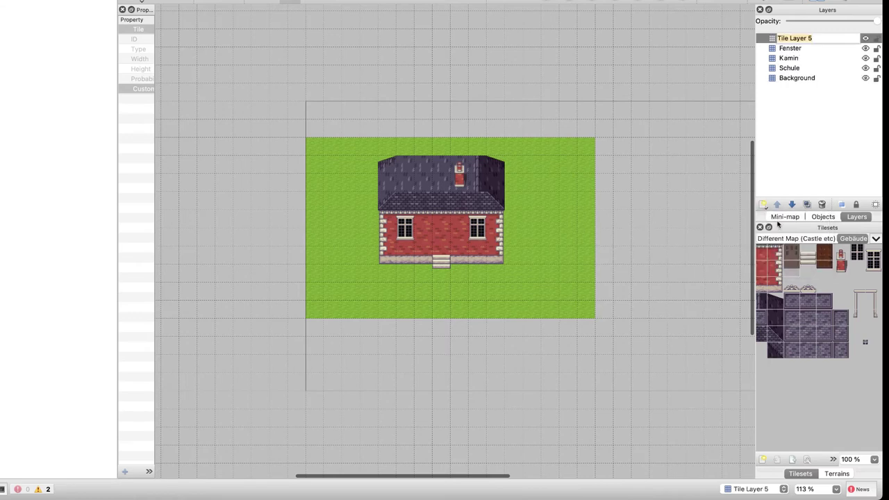
text(Türe)
key(Return)
click(436, 255)
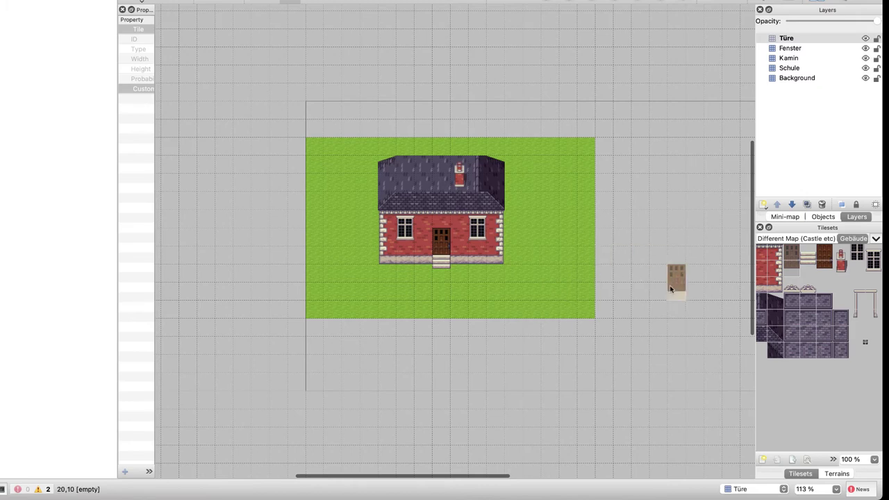
Browse stone wall tiles in the tileset and check the asset preview in the browser
scroll(820, 320, left, 1)
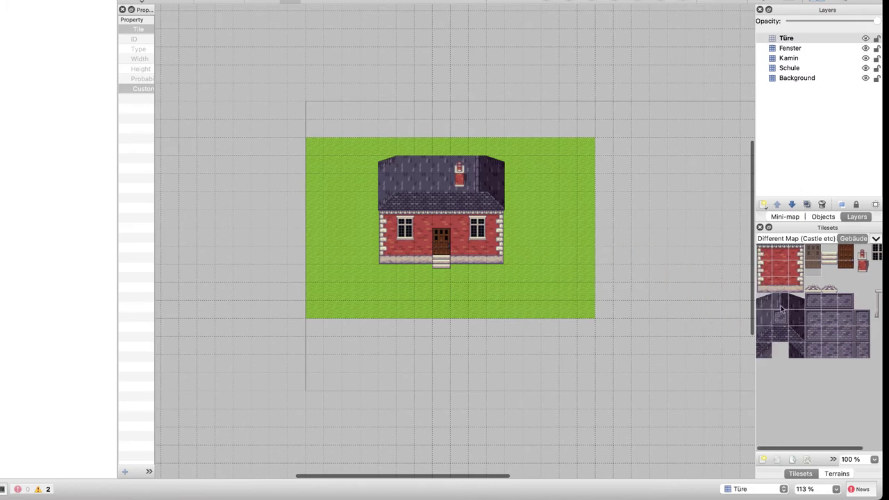
click(783, 310)
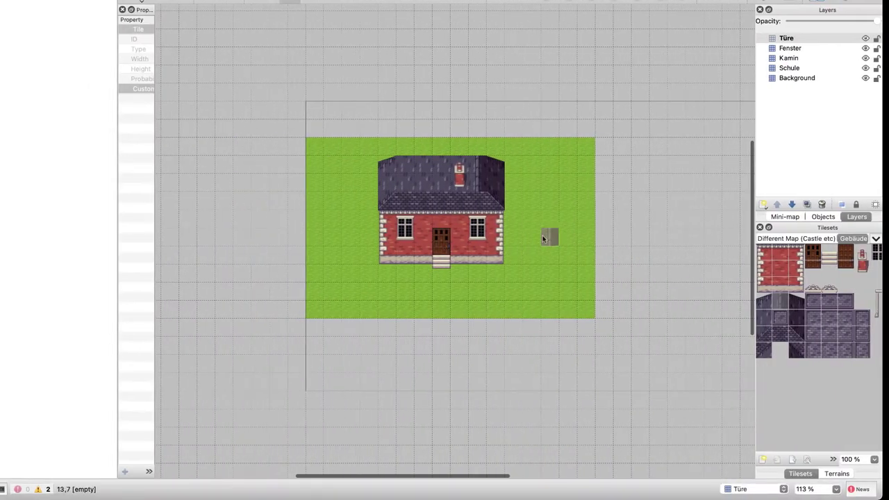
scroll(826, 327, right, 2)
click(791, 301)
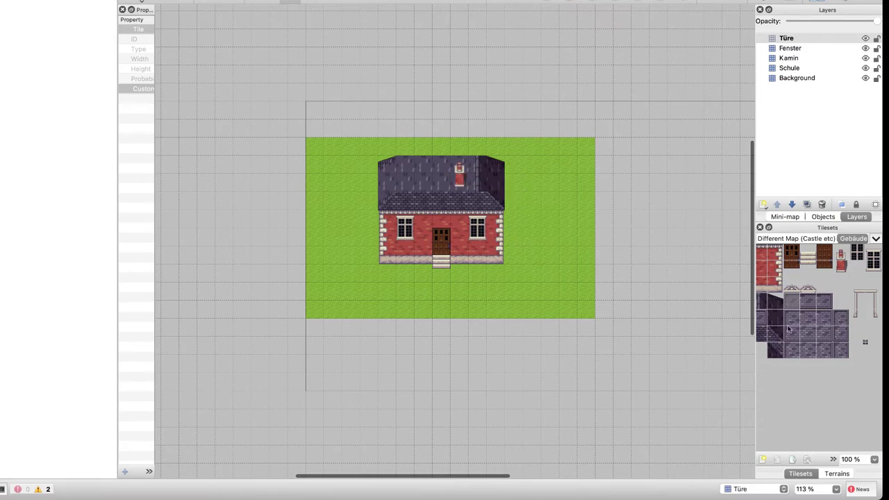
click(829, 318)
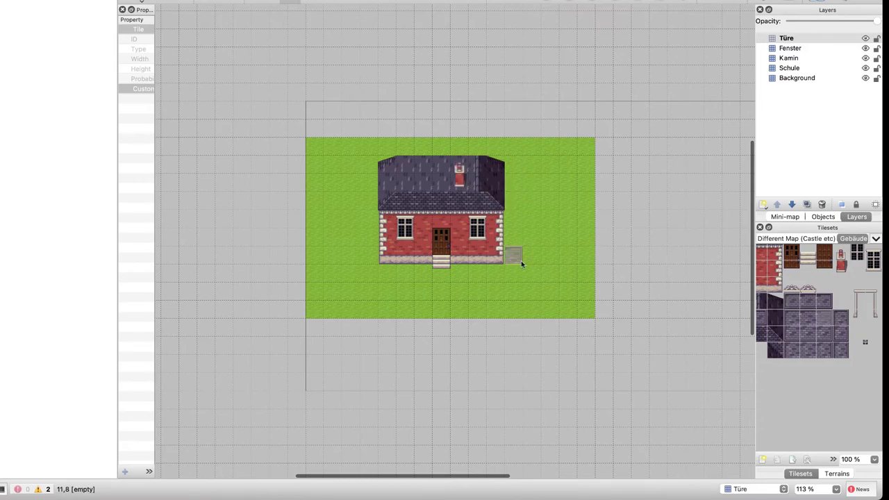
key(ctrl+Right)
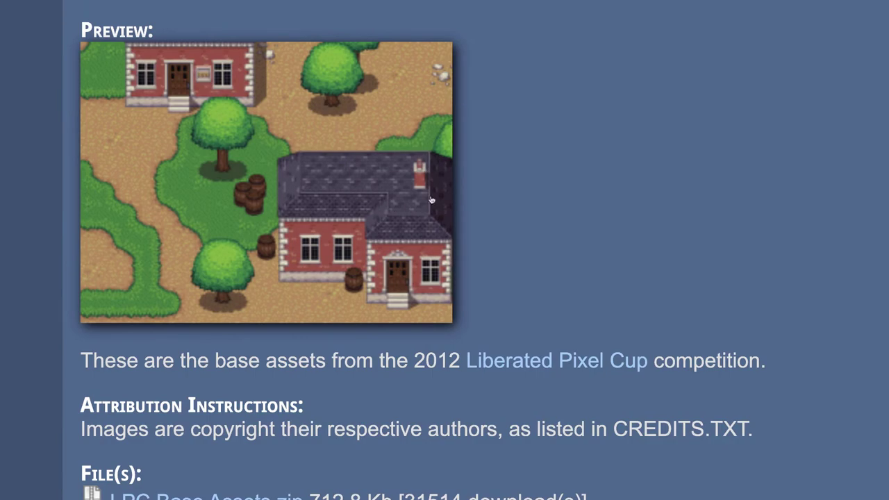
key(ctrl+Left)
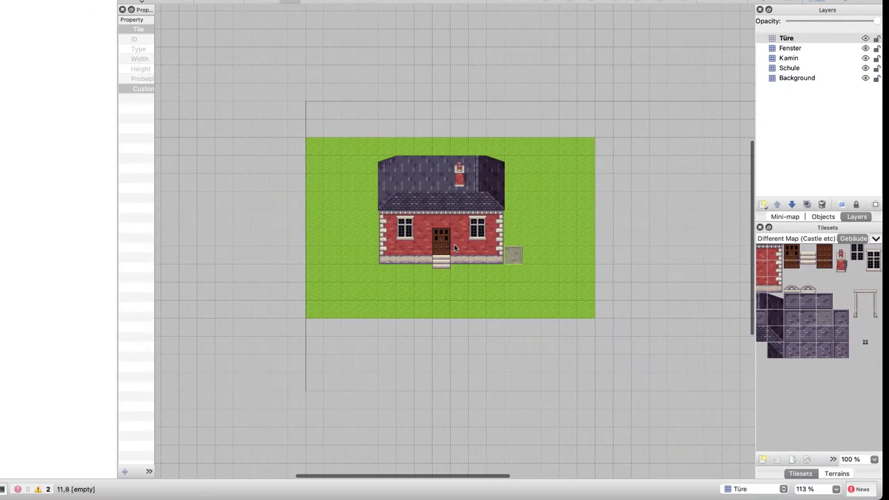
ctrl+scroll(821, 339, up, 2)
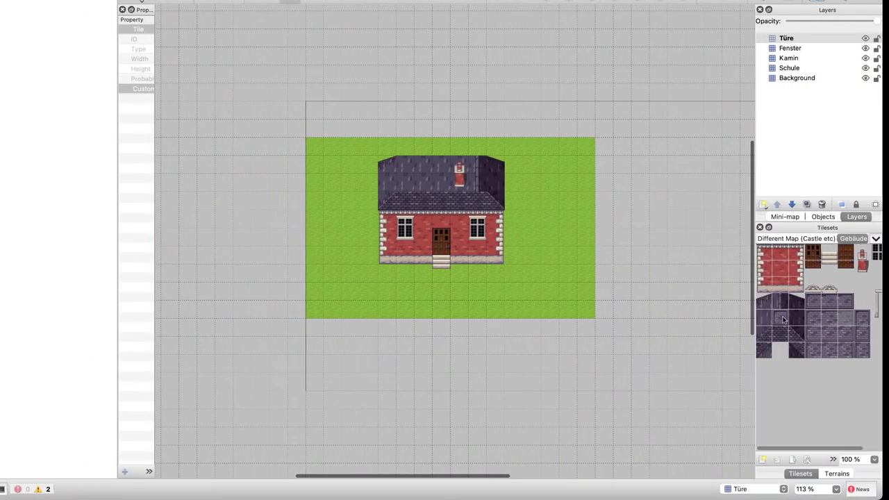
click(779, 320)
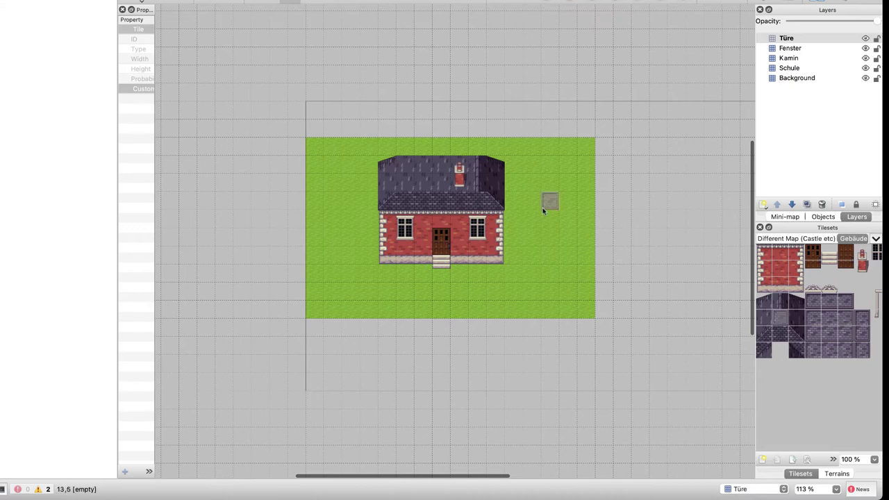
click(476, 165)
click(476, 182)
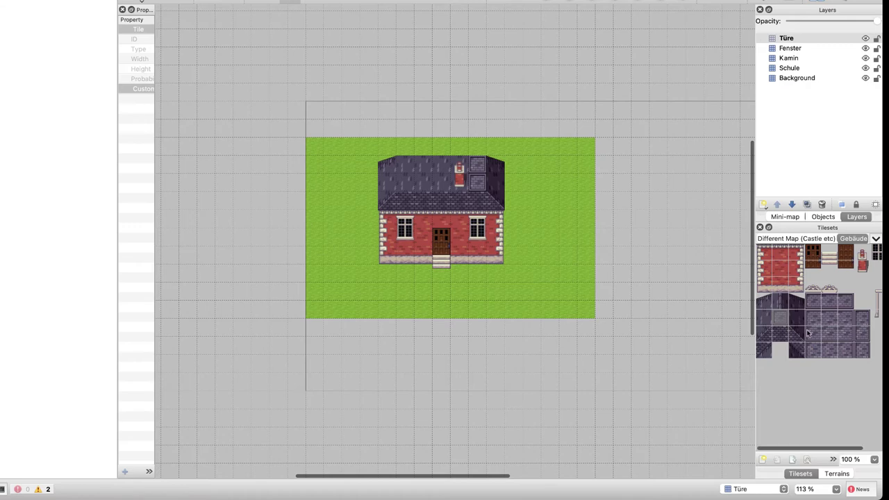
key(e)
click(477, 164)
click(476, 182)
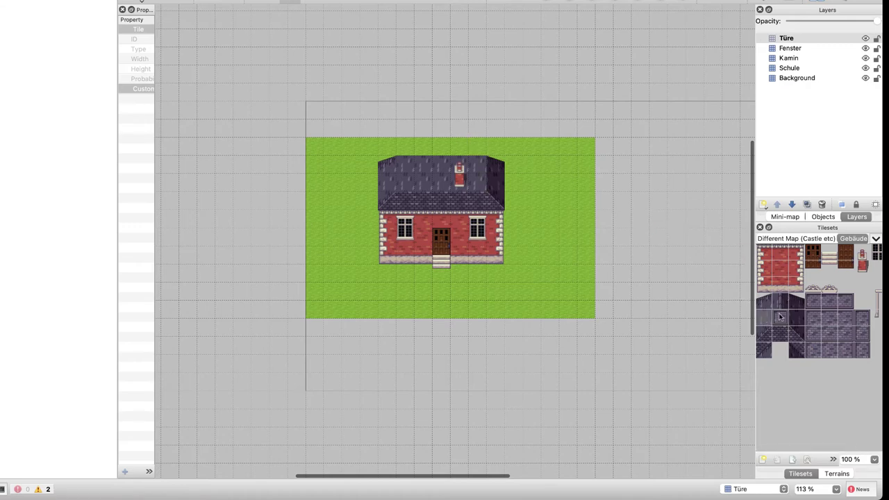
mouse_move(406, 168)
mouse_down()
mouse_move(423, 184)
mouse_move(423, 166)
mouse_move(441, 166)
mouse_move(441, 184)
mouse_up()
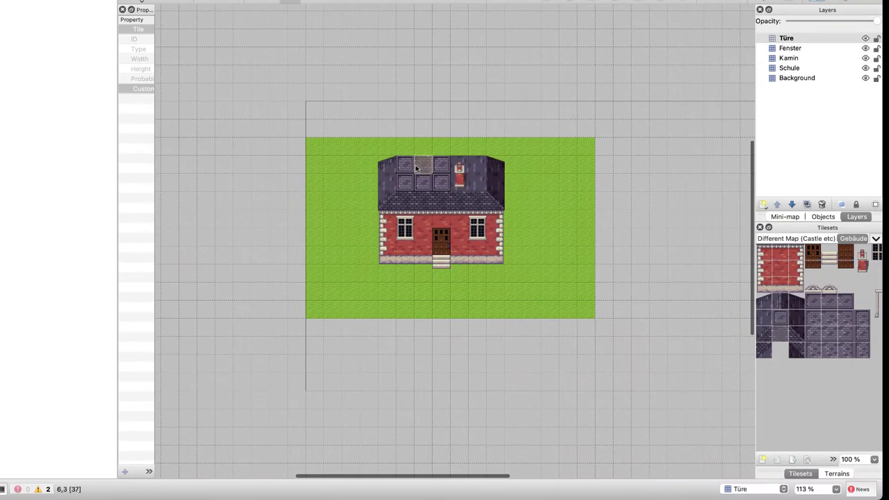
mouse_move(416, 168)
mouse_down()
mouse_move(405, 169)
mouse_move(422, 183)
mouse_move(432, 169)
mouse_up()
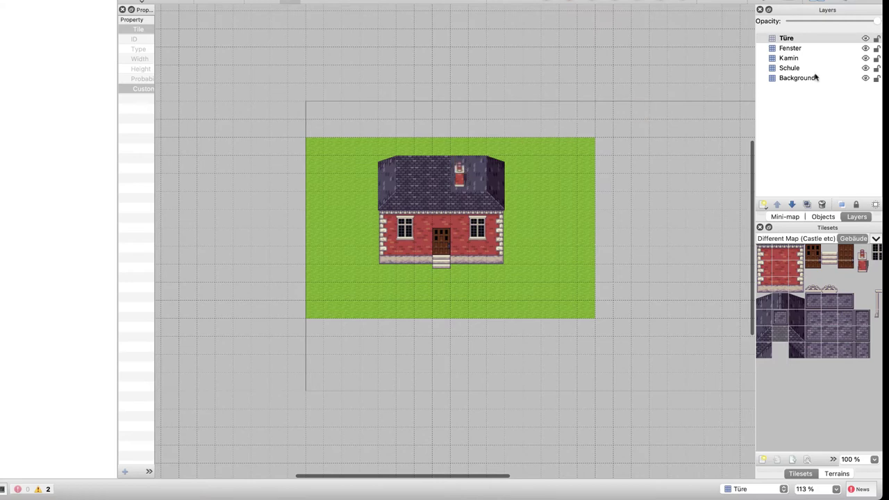
On the Schule layer, paint dark window tiles across the roof, undo, then restore two of them
click(793, 68)
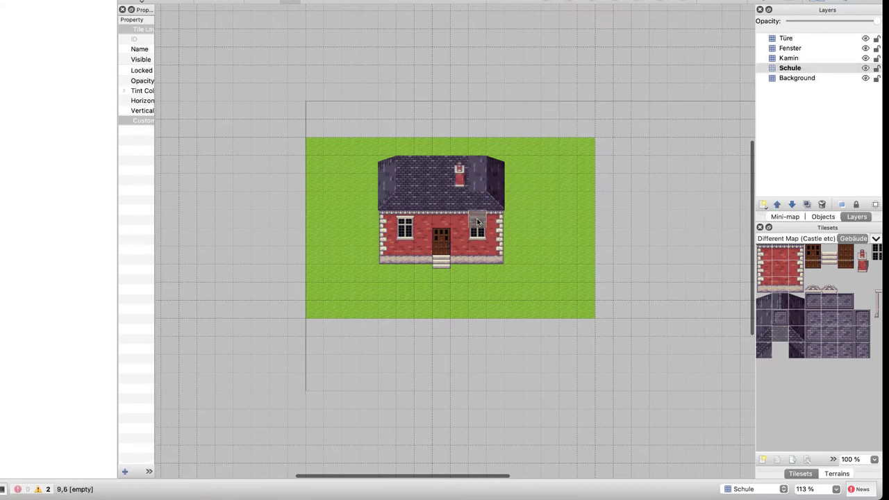
mouse_move(460, 165)
mouse_down()
mouse_move(460, 183)
mouse_move(443, 164)
mouse_move(423, 182)
mouse_move(423, 164)
mouse_up()
key(ctrl+z)
key(ctrl+z)
key(ctrl+z)
key(ctrl+z)
key(ctrl+z)
key(ctrl+z)
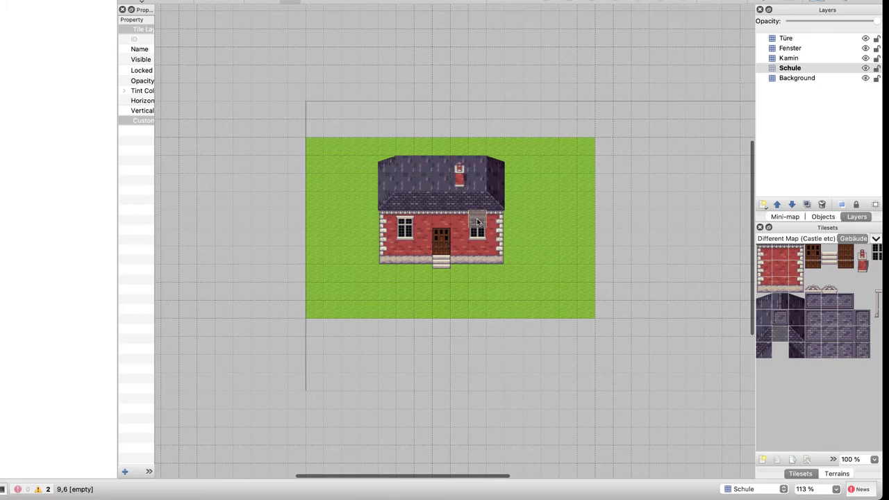
key(ctrl+shift+z)
key(ctrl+shift+z)
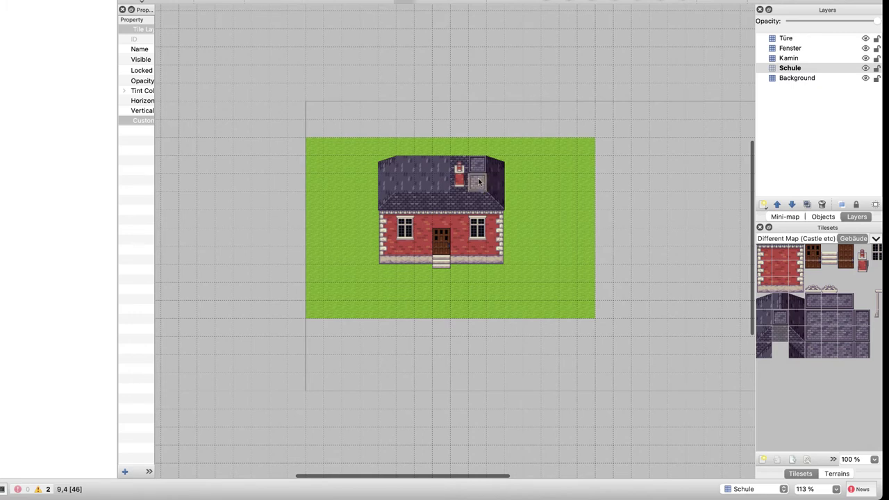
Step through the Kamin, Fenster and Türe layers, then fill the roof gap beside the chimney on Schule
key(ctrl+Page_Up)
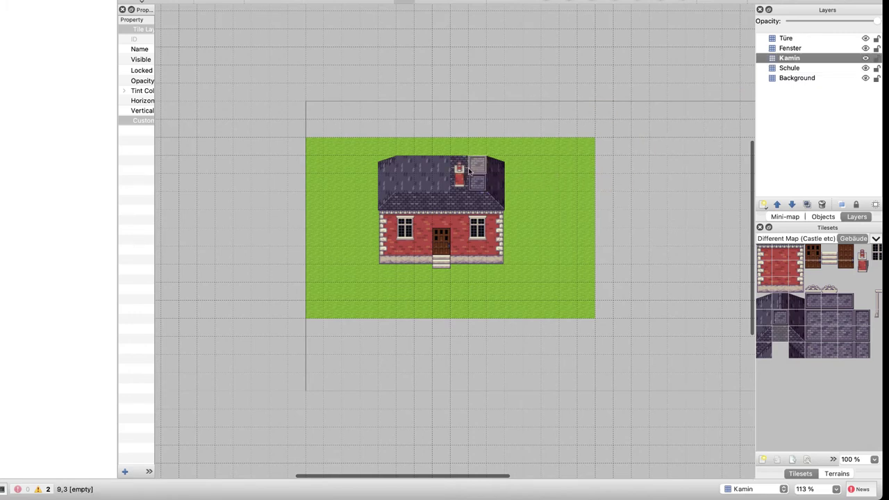
click(803, 49)
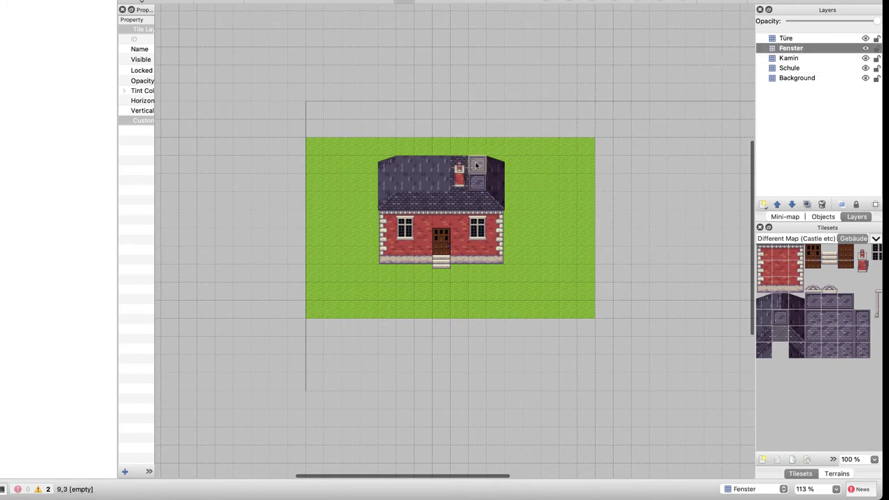
click(788, 39)
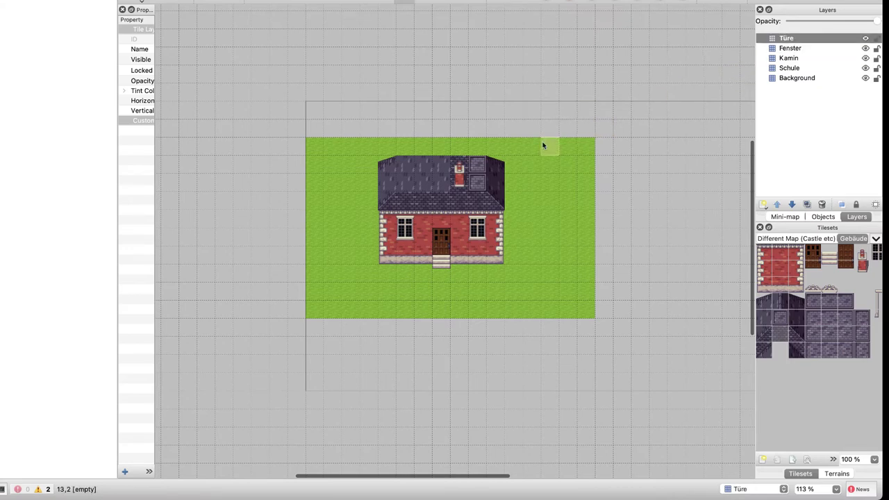
click(785, 69)
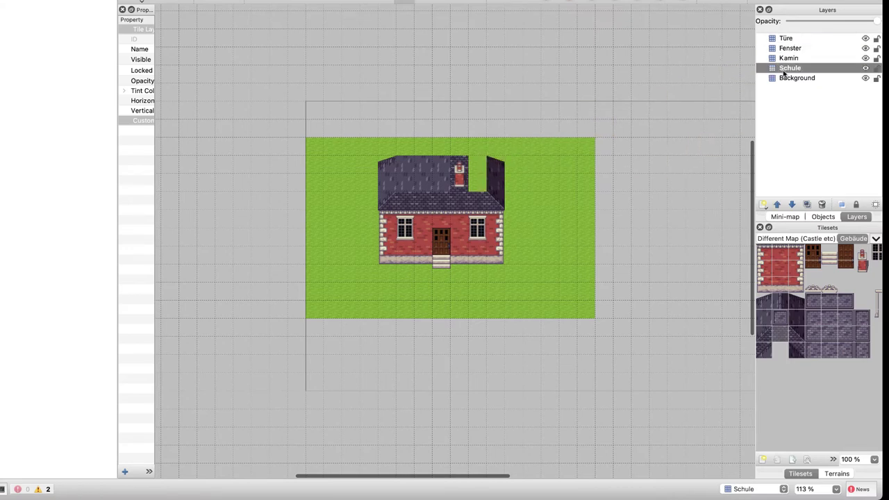
click(781, 338)
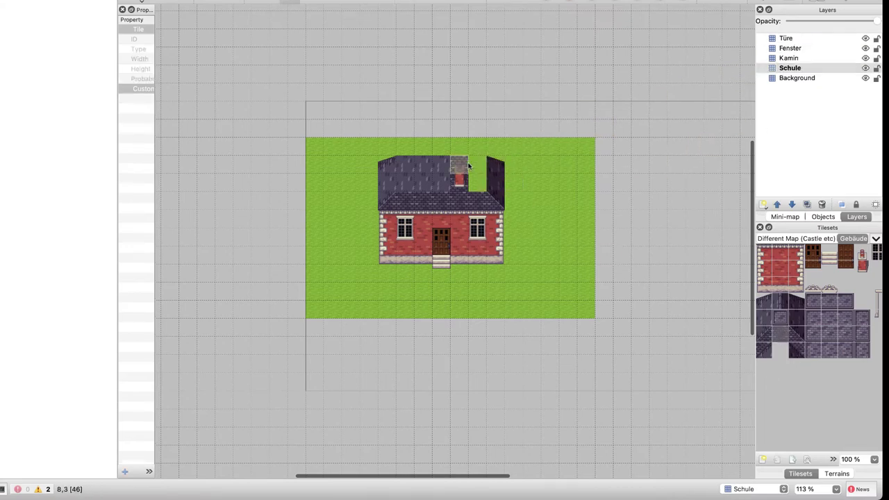
click(476, 165)
click(477, 182)
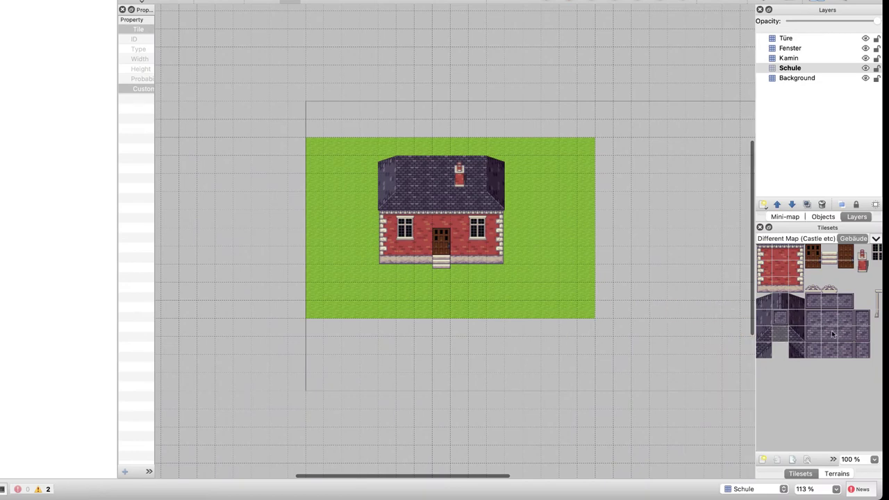
Paint the lower roof row with lighter tiles and grey tiles along the row above
click(832, 334)
drag(387, 201, 496, 202)
click(797, 334)
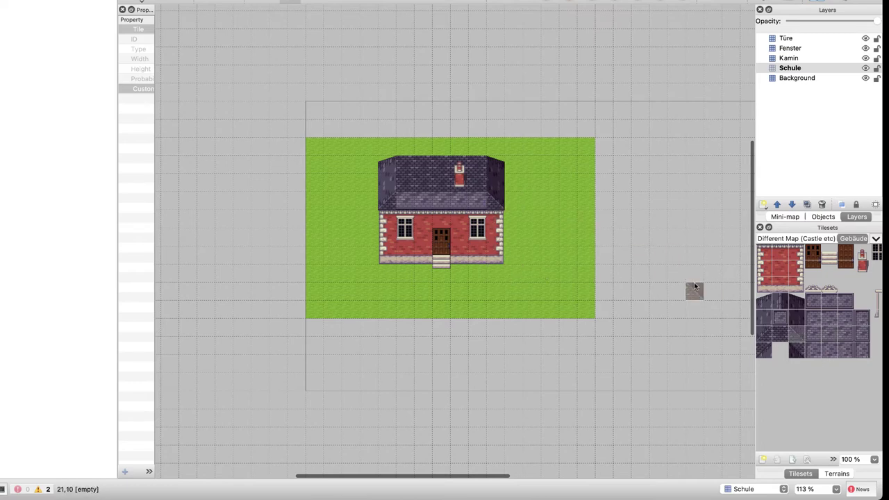
click(784, 334)
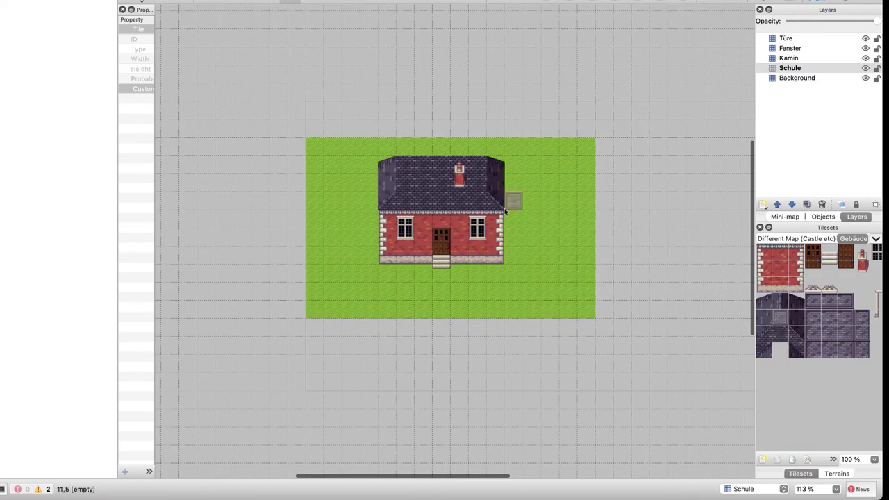
click(405, 182)
mouse_move(422, 187)
mouse_down()
mouse_move(472, 185)
mouse_move(472, 168)
mouse_move(405, 166)
mouse_up()
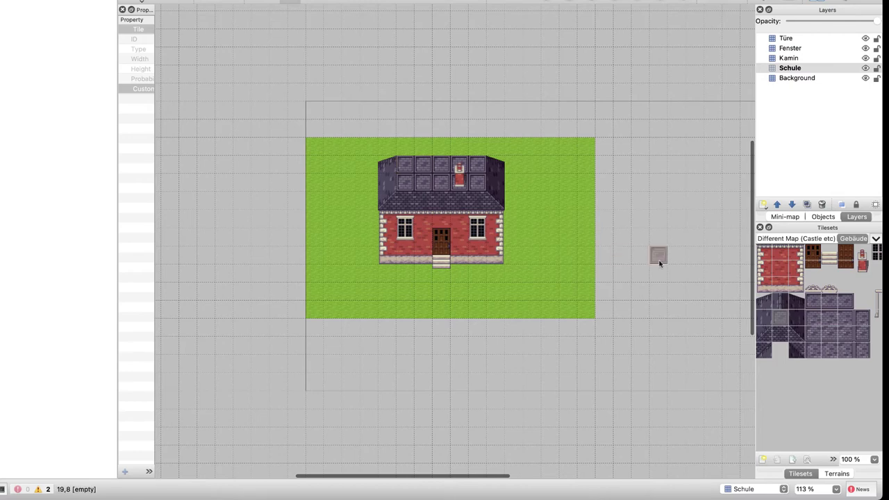
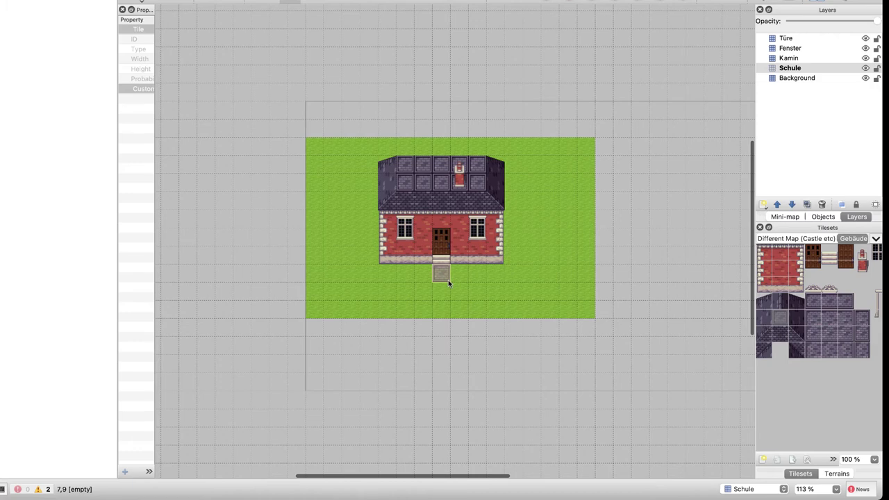
Stamp the small stone step tiles from the Gebäude tileset below the schoolhouse door
scroll(873, 316, right, 2)
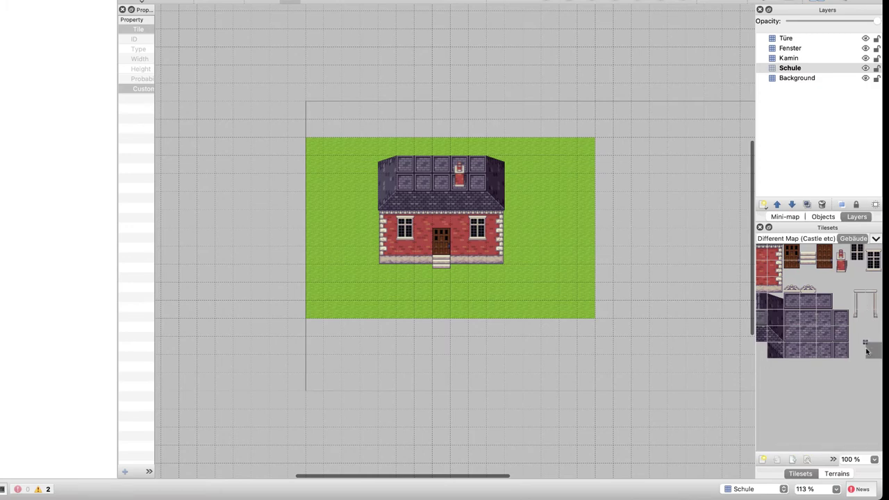
drag(855, 332, 873, 351)
drag(476, 375, 549, 375)
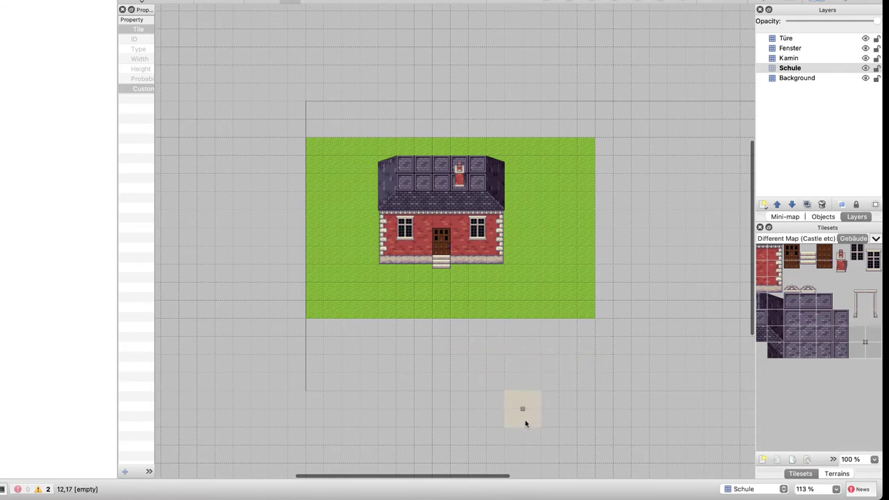
Show the Different Map (Castle etc) tileset in the Tilesets panel
scroll(839, 288, left, 3)
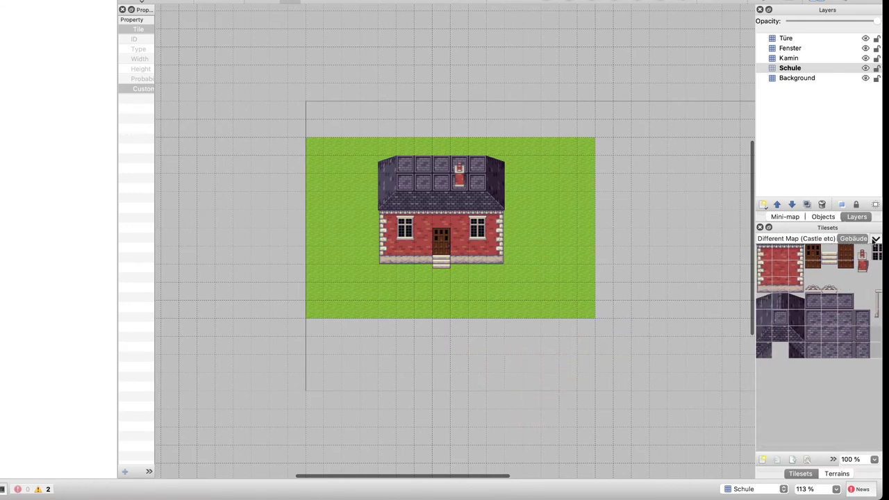
click(875, 238)
click(833, 246)
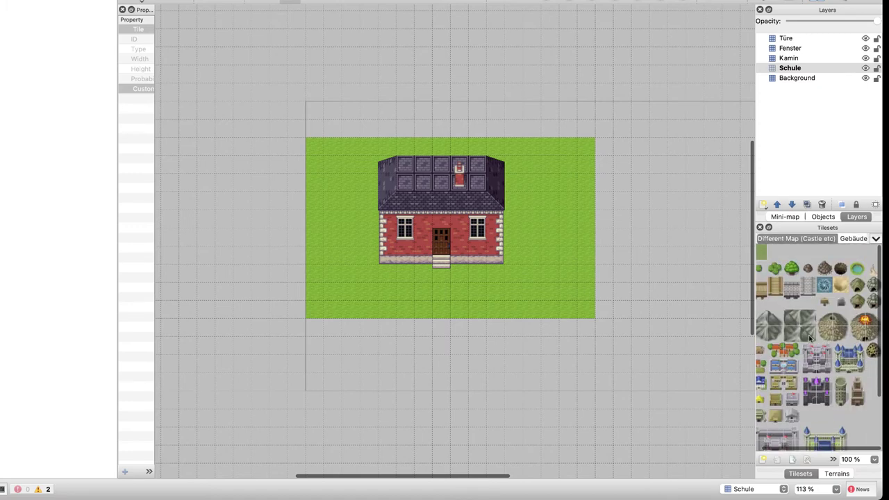
scroll(808, 338, left, 1)
scroll(809, 338, down, 3)
click(762, 459)
Browse the Gather/Nature Tiles/1 - Tilesets folders for a source image, previewing the pipo-map001 grass images
click(527, 220)
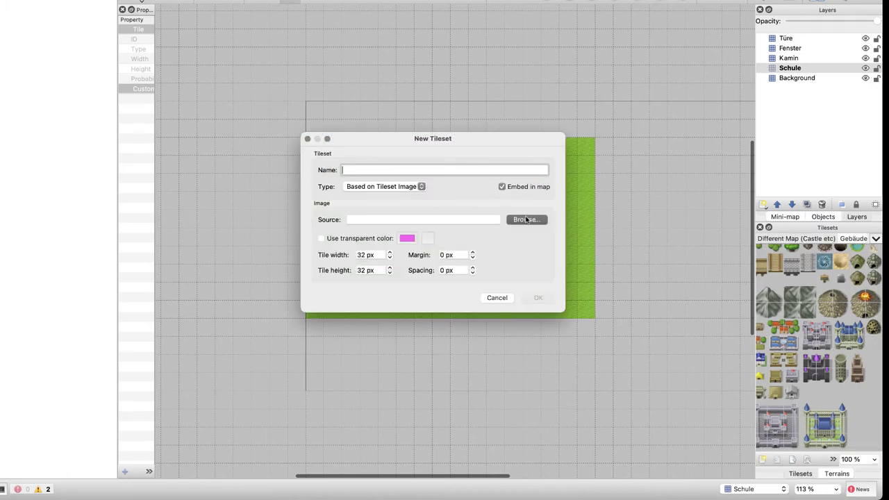
click(437, 216)
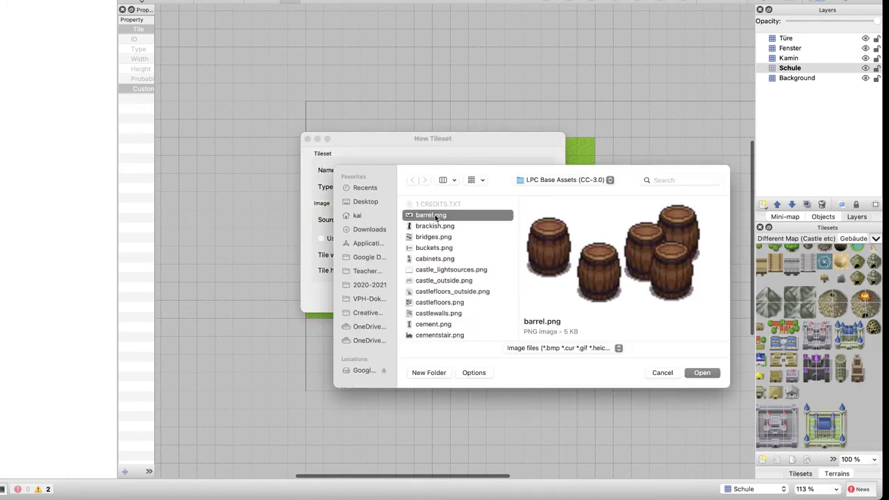
key(super+Up)
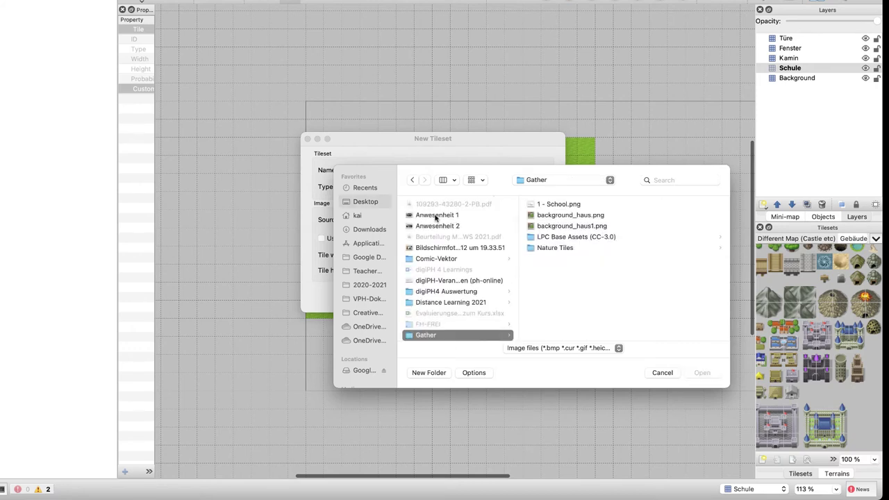
click(553, 247)
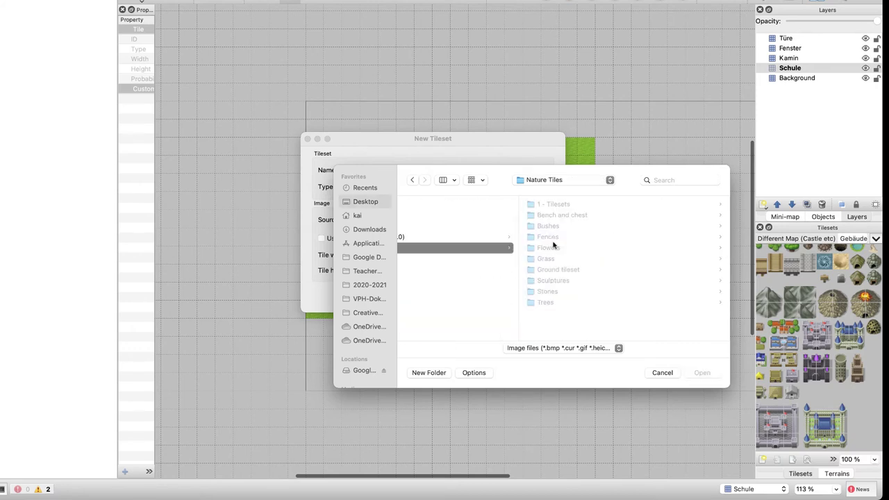
key(Right)
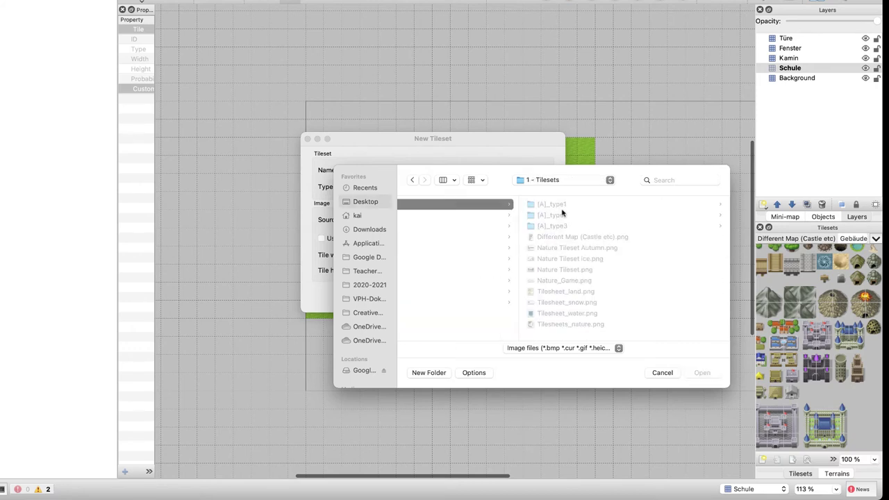
click(560, 209)
click(567, 204)
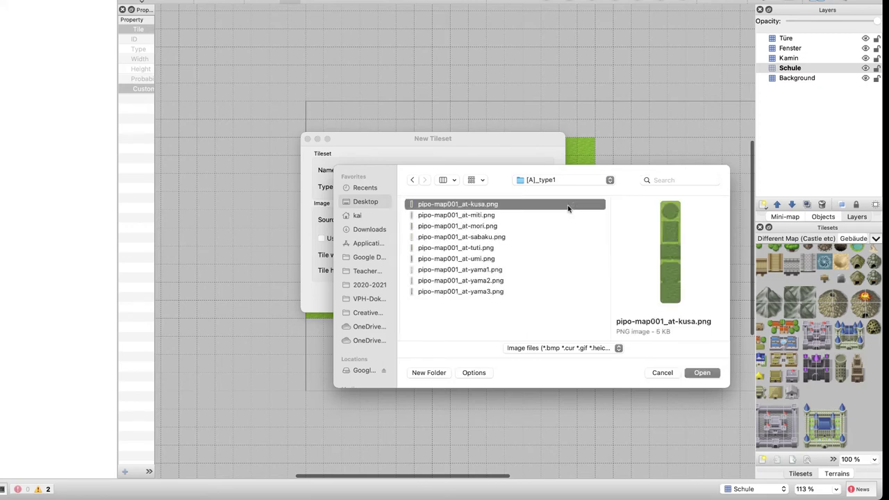
key(Down)
key(Down)
key(Down)
key(Down)
key(Left)
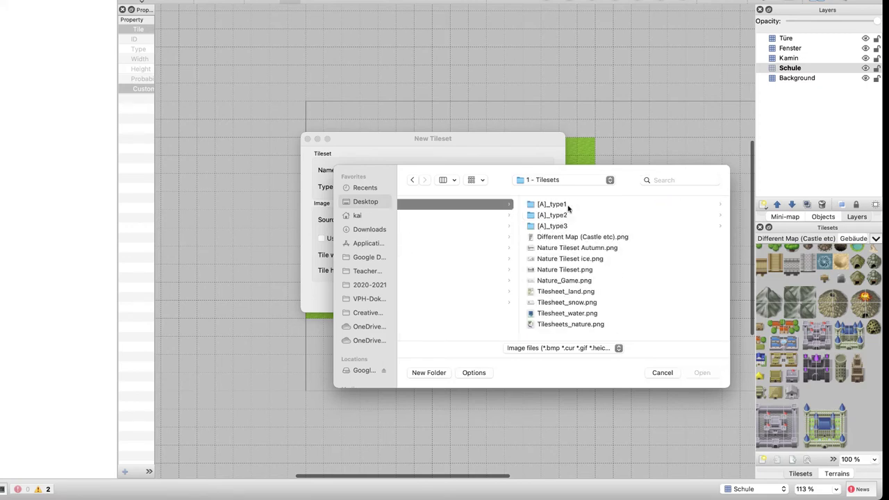
Choose Nature Tileset.png as the source image after previewing the Castle, Autumn and ice tilesets
click(569, 237)
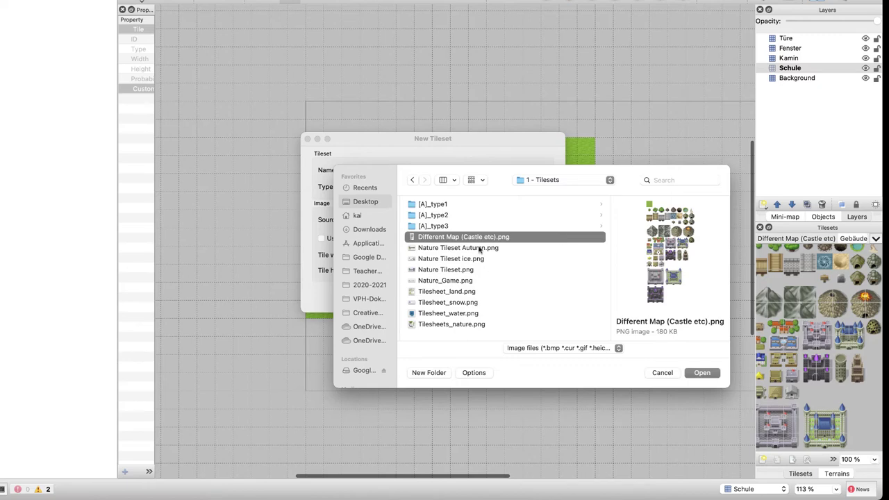
click(479, 248)
key(Down)
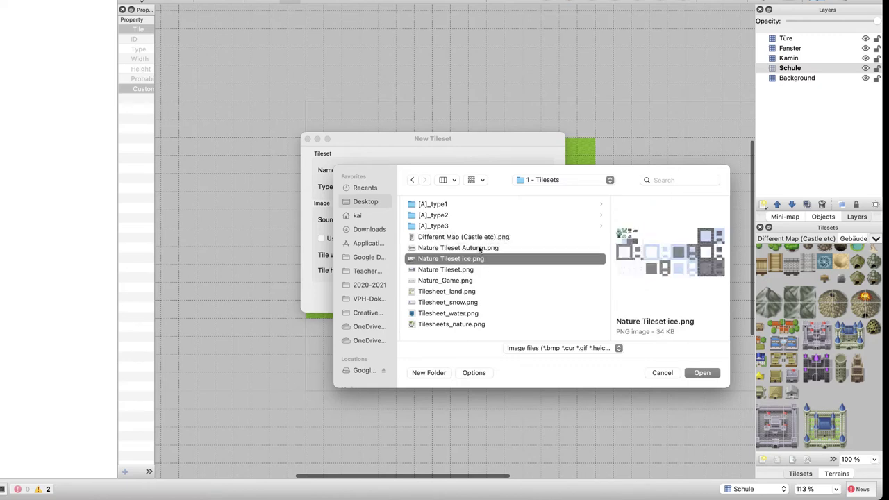
key(Down)
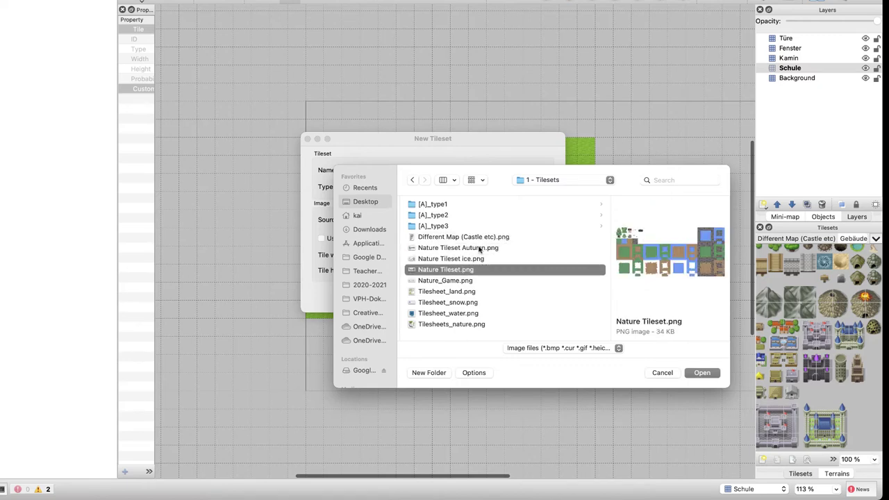
click(713, 374)
Name the embedded tileset 'Nature' and create it with 32 px tiles
click(377, 172)
key(BackSpace)
key(BackSpace)
key(BackSpace)
key(BackSpace)
key(BackSpace)
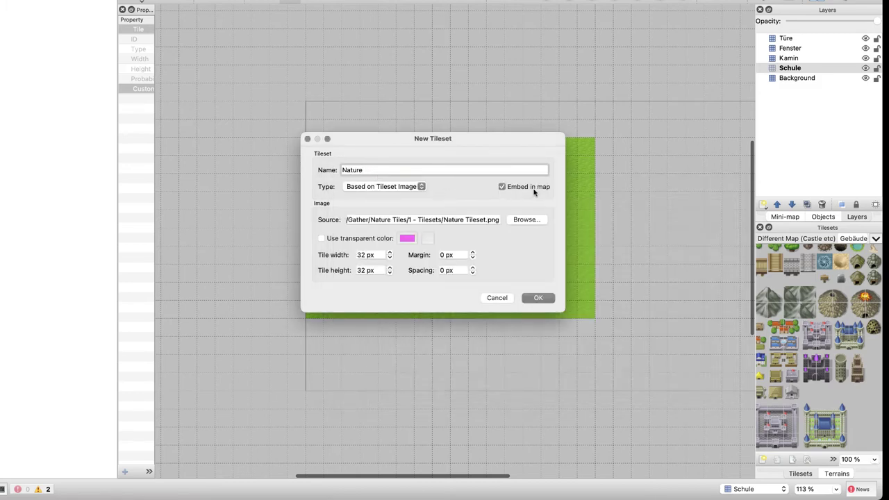
click(537, 298)
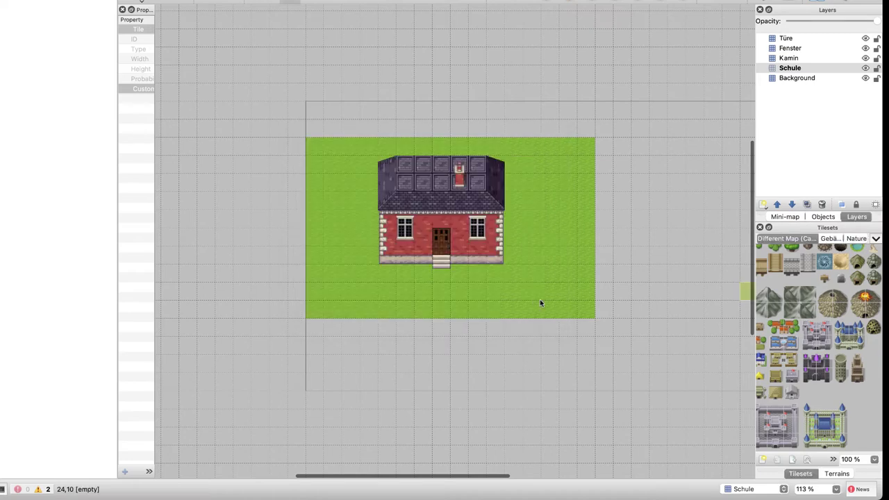
Paint the dark Nature grass tile across the map on the Background layer
click(856, 238)
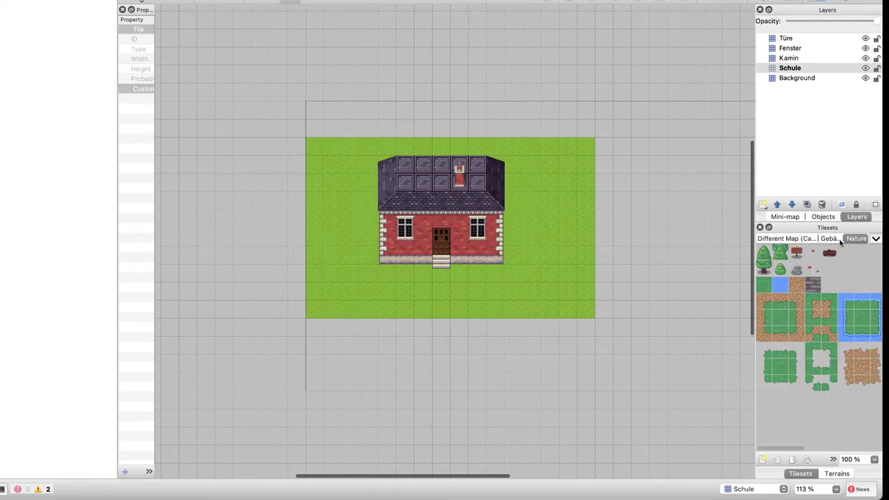
click(800, 80)
click(777, 361)
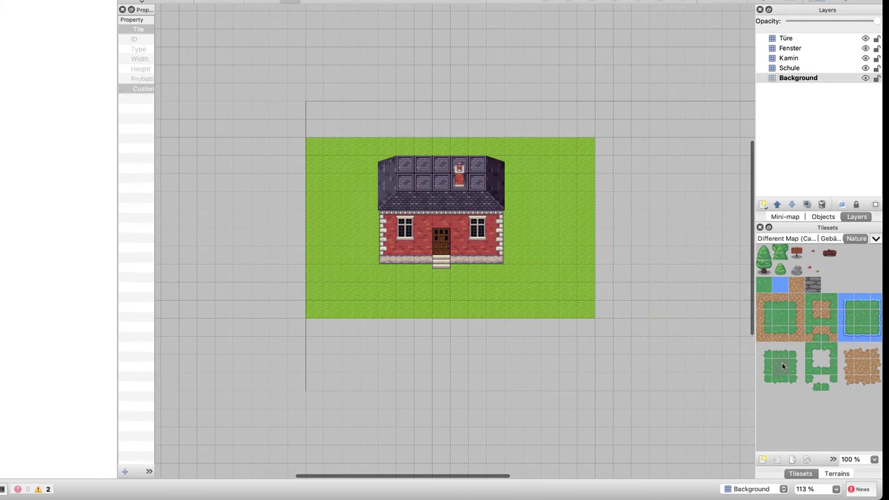
mouse_move(325, 142)
mouse_down()
mouse_move(369, 185)
mouse_move(535, 272)
mouse_move(569, 160)
mouse_move(440, 144)
mouse_move(320, 147)
mouse_move(585, 149)
mouse_move(586, 340)
mouse_move(572, 314)
mouse_move(524, 314)
mouse_up()
Cover the remaining bottom row, left column and top rows with dark grass
key(super+z)
key(super+z)
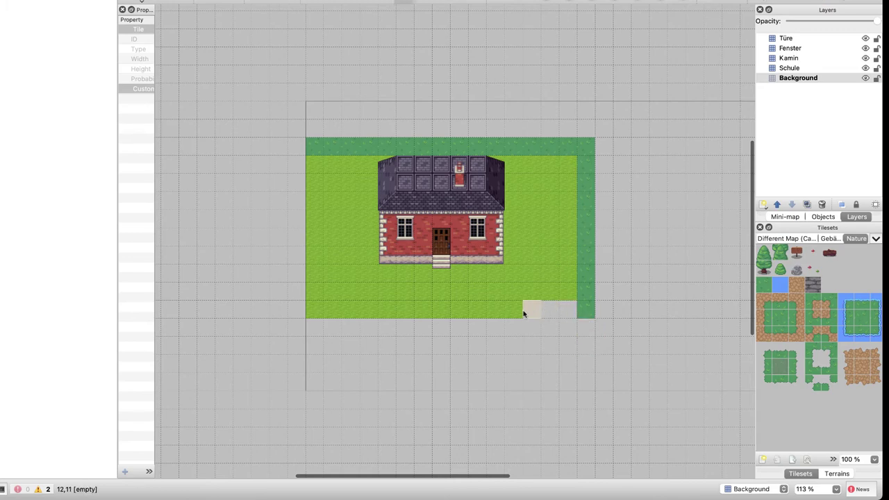
key(super+z)
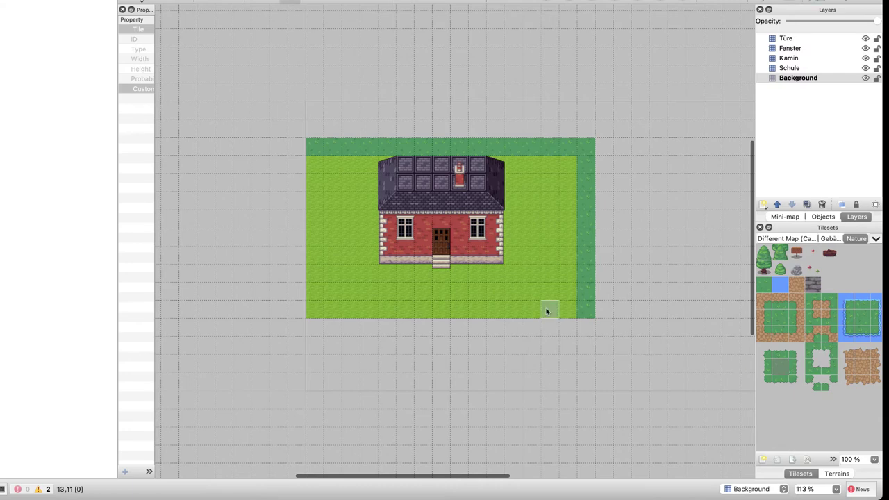
mouse_move(550, 309)
mouse_down()
mouse_move(509, 308)
mouse_move(324, 310)
mouse_up()
click(316, 310)
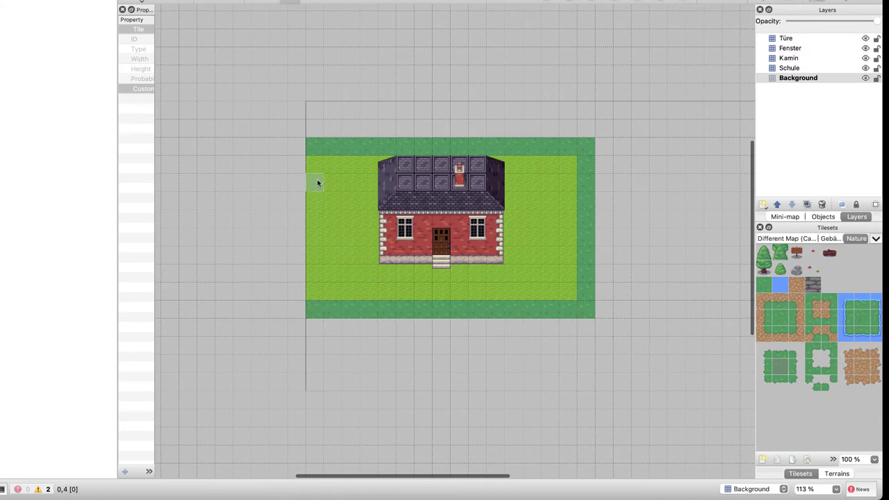
click(315, 182)
shift+click(313, 298)
mouse_move(338, 166)
mouse_down()
mouse_move(574, 168)
mouse_move(570, 188)
mouse_move(384, 188)
mouse_move(330, 199)
mouse_move(582, 202)
mouse_move(571, 218)
mouse_move(341, 225)
mouse_move(331, 234)
mouse_move(570, 240)
mouse_move(570, 256)
mouse_move(440, 243)
mouse_move(350, 254)
mouse_move(518, 256)
mouse_move(567, 275)
mouse_move(344, 280)
mouse_move(329, 291)
mouse_move(585, 291)
mouse_up()
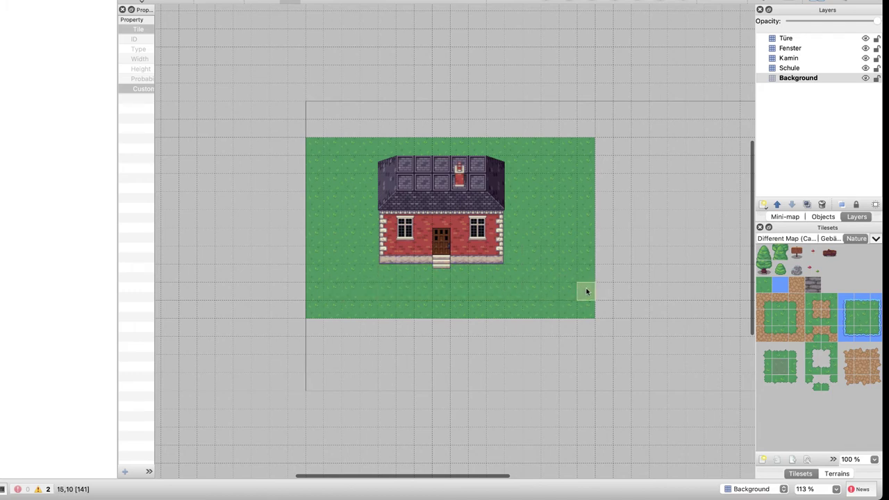
Paint dirt below the house steps and along the lawn's bottom, left and right edges
click(796, 285)
mouse_move(445, 292)
mouse_down()
mouse_move(446, 273)
mouse_move(461, 291)
mouse_move(577, 293)
mouse_move(587, 308)
mouse_move(341, 310)
mouse_move(422, 292)
mouse_move(319, 308)
mouse_up()
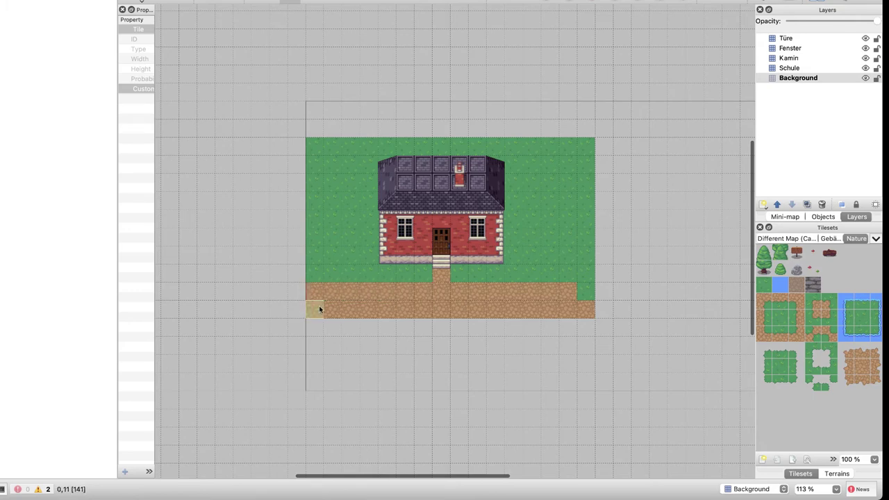
click(583, 291)
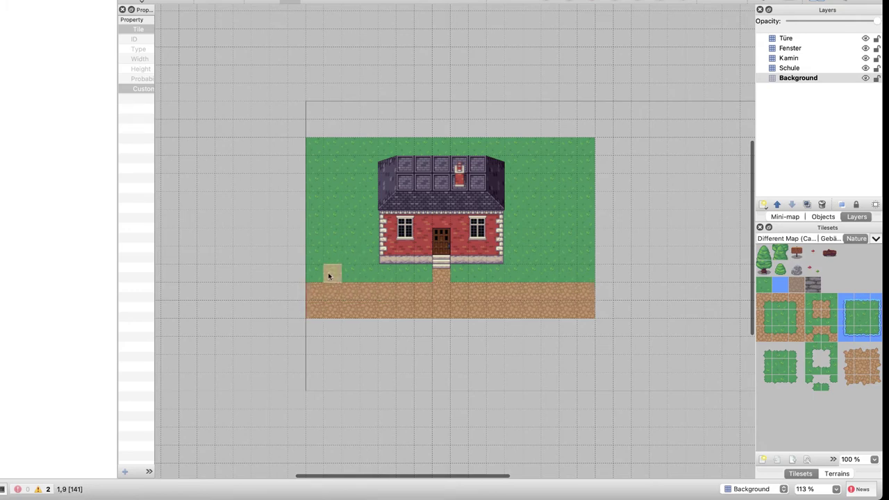
mouse_move(321, 157)
mouse_down()
mouse_move(321, 289)
mouse_move(588, 277)
mouse_move(586, 186)
mouse_move(576, 153)
mouse_move(565, 236)
mouse_up()
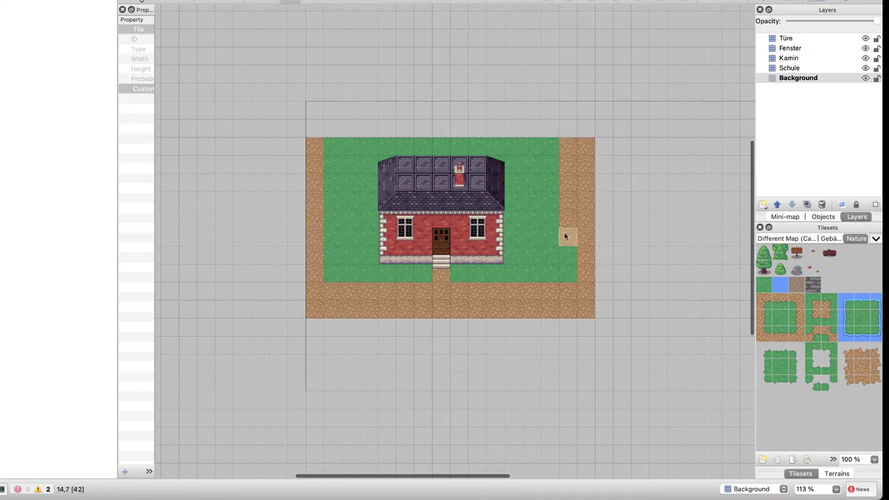
drag(329, 145, 330, 274)
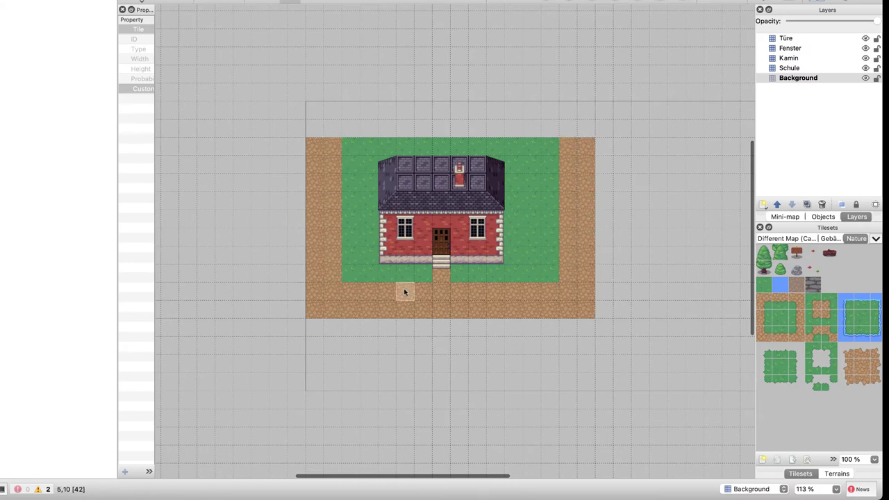
Edge the lawn's bottom, lower-right corner and right side with grass border tiles
click(779, 336)
drag(354, 287, 564, 289)
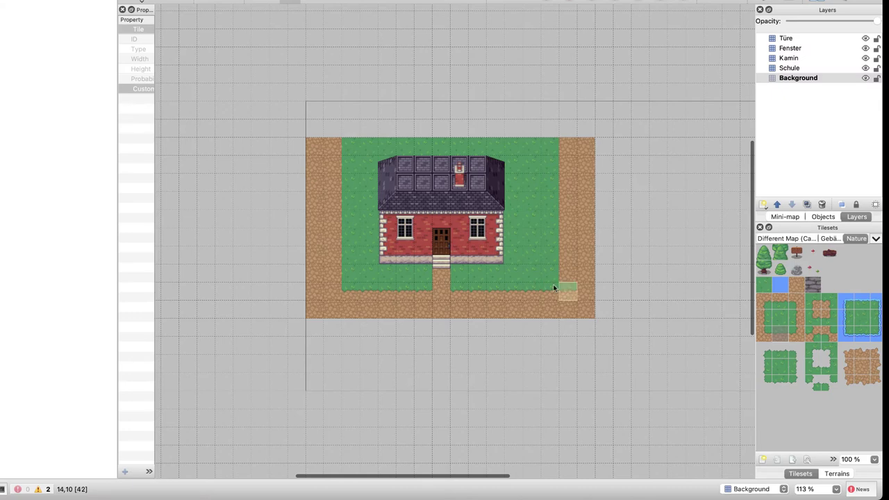
click(798, 320)
click(797, 334)
click(566, 290)
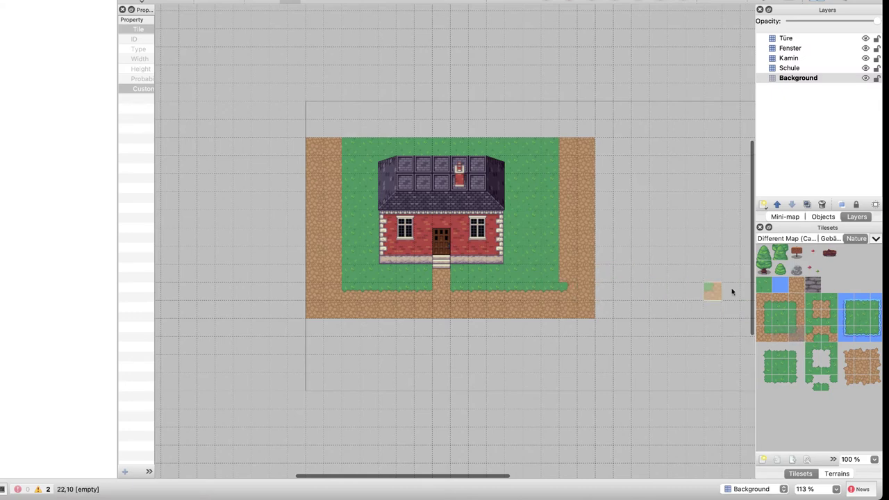
click(797, 318)
drag(568, 276, 564, 161)
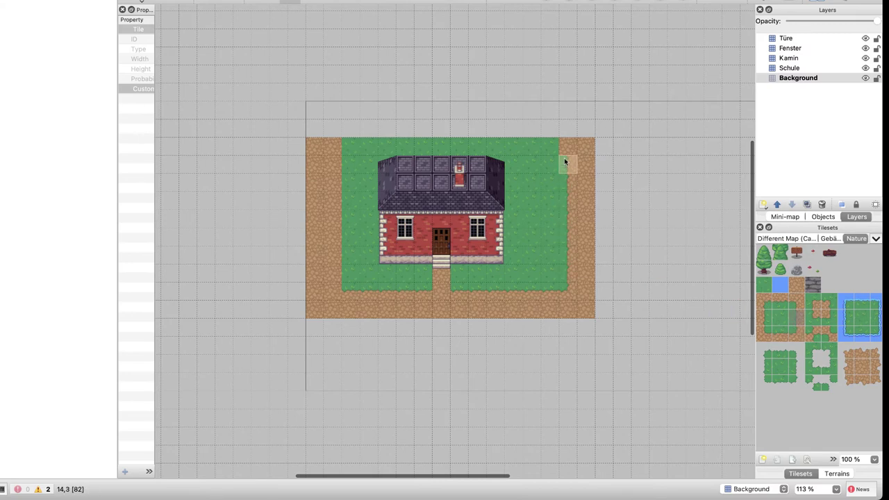
Add the lower-left grass corner and paint the lawn's left border with edge tiles
click(764, 332)
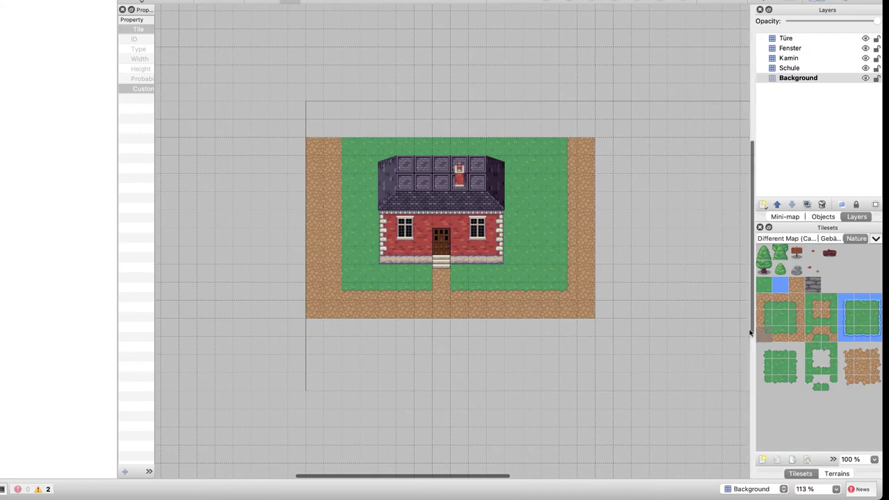
click(327, 290)
click(763, 318)
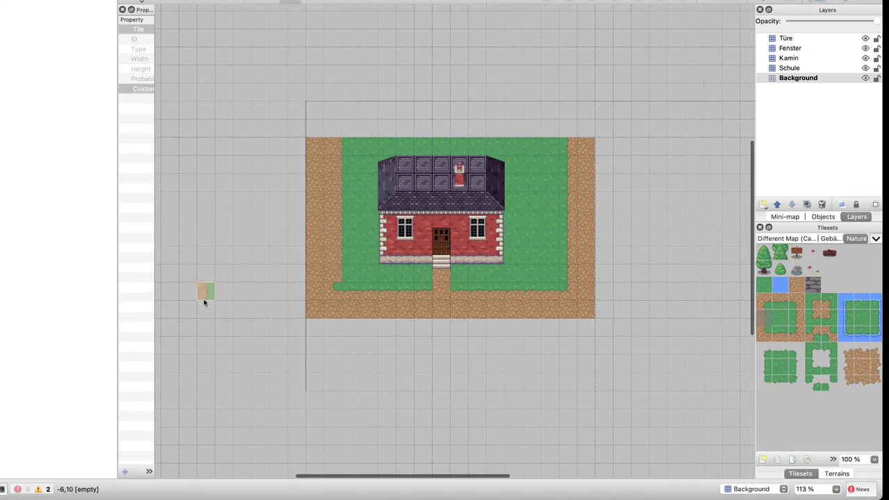
drag(325, 276, 331, 142)
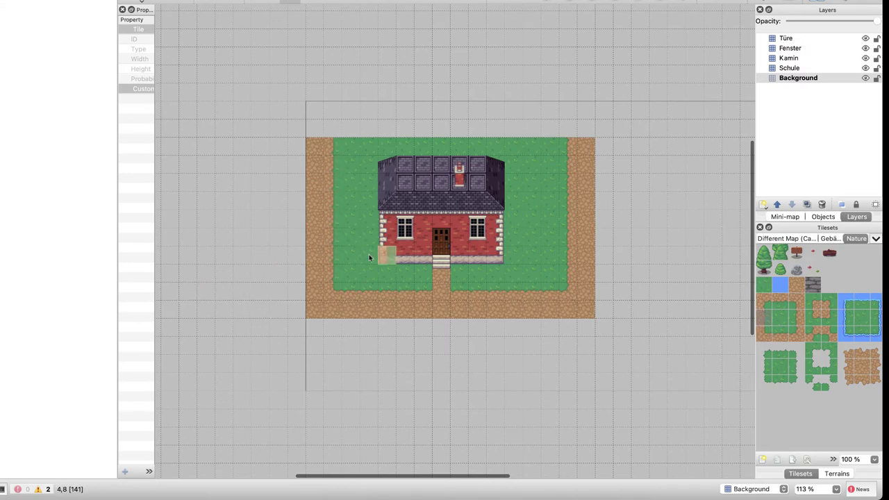
Widen the path left and right of the doorstep with rounded edge tiles and fill below the stairs
click(814, 319)
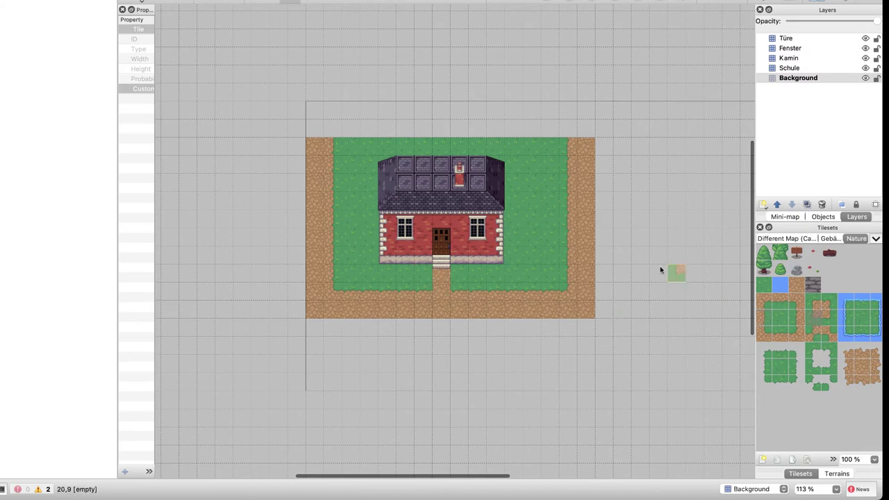
click(423, 272)
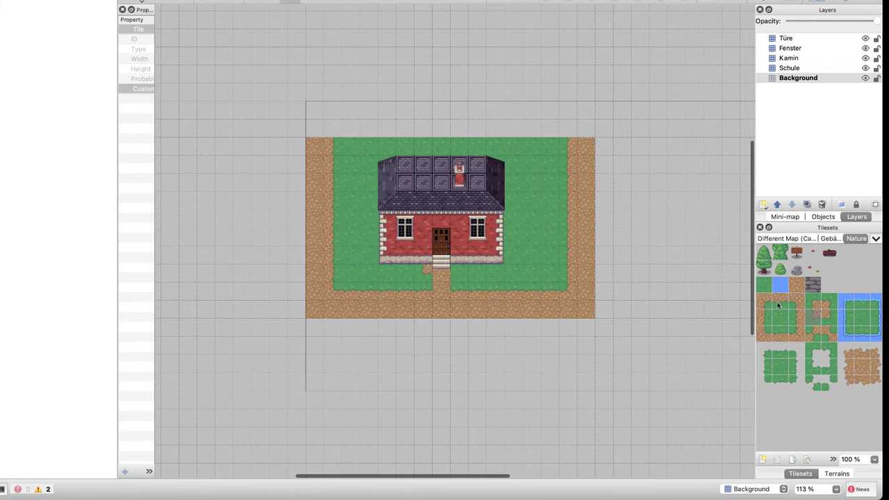
click(830, 318)
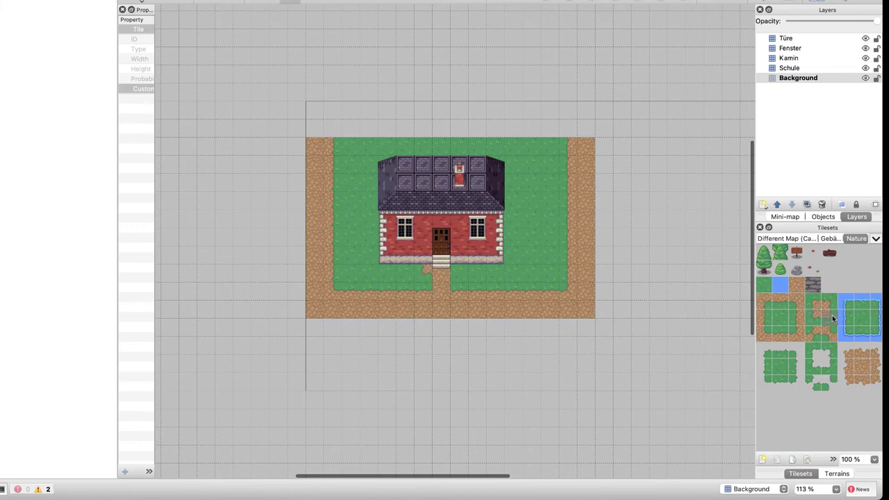
click(470, 268)
click(763, 318)
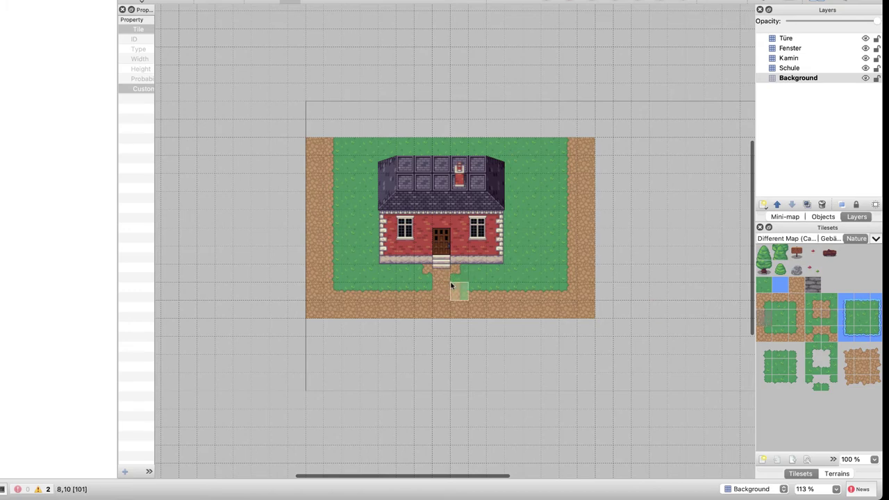
click(440, 274)
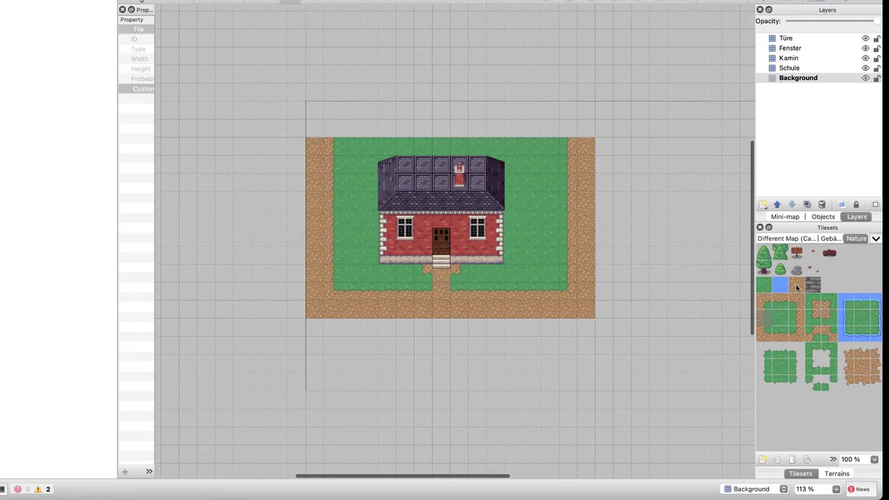
scroll(864, 363, right, 5)
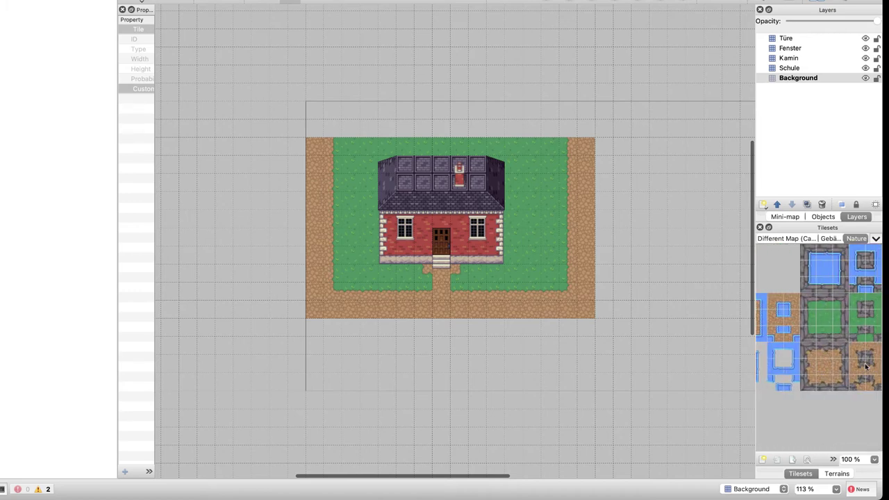
scroll(864, 366, left, 5)
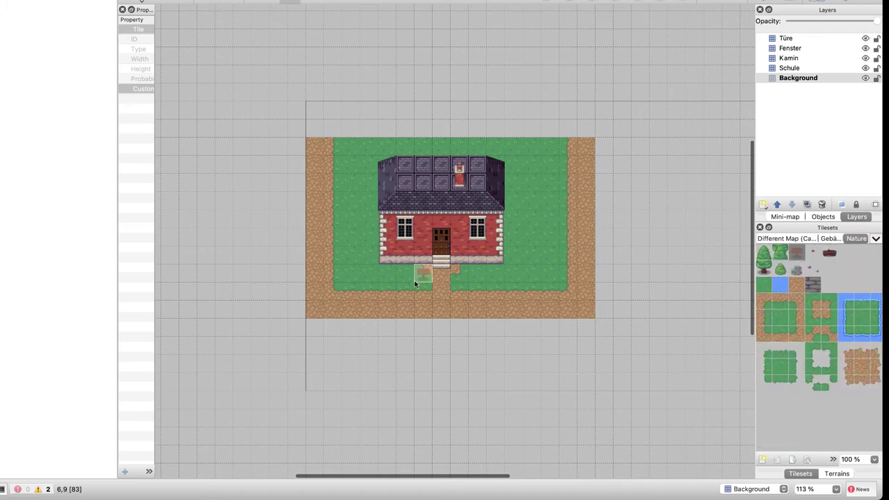
Add a tile layer named Schild above Türe and stamp a wooden signpost beside the path
click(791, 38)
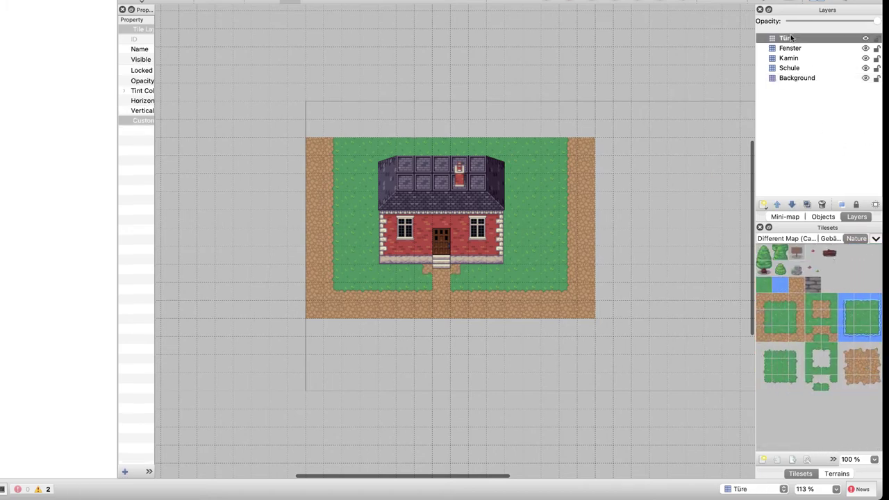
click(761, 205)
click(770, 218)
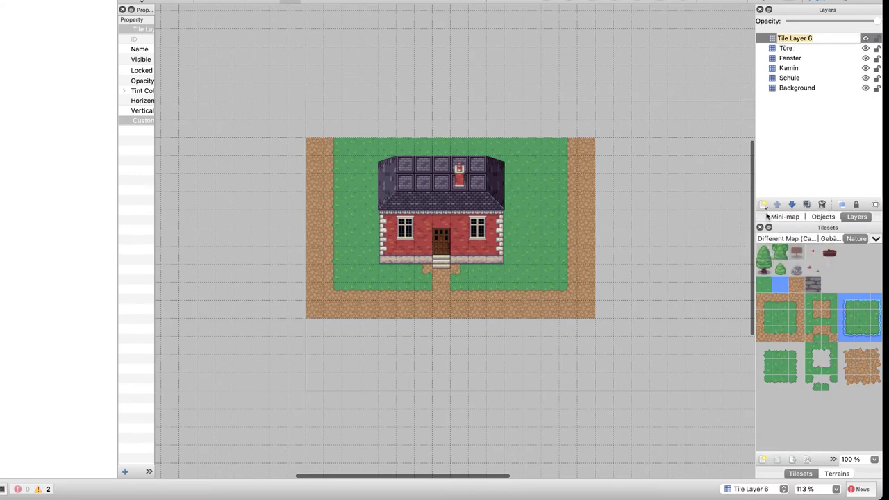
text(SCHIHI)
key(Return)
click(458, 273)
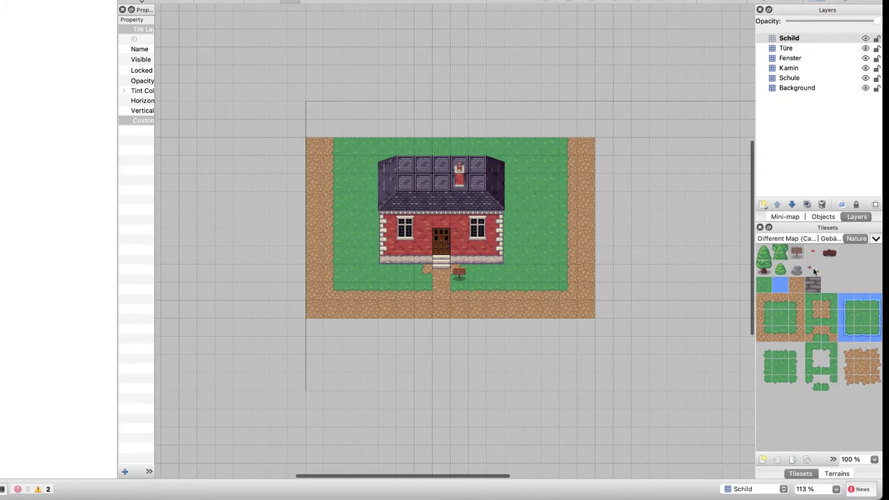
click(814, 272)
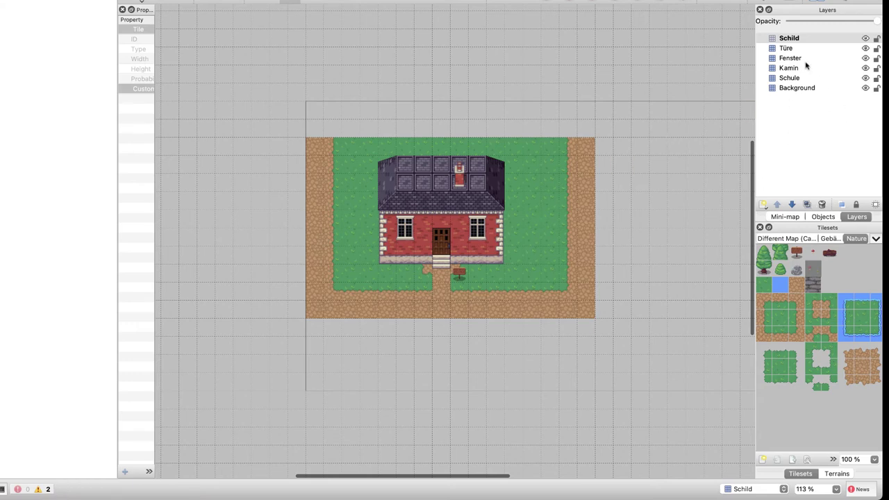
Add a new tile layer named Blumen
click(764, 206)
click(778, 217)
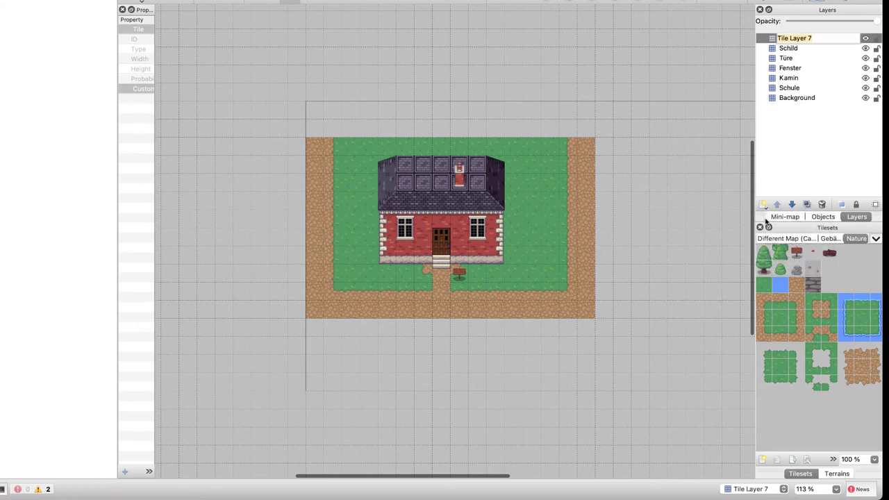
text(Bui)
text(men)
key(BackSpace)
key(BackSpace)
key(BackSpace)
key(BackSpace)
key(BackSpace)
text(lumen)
key(Return)
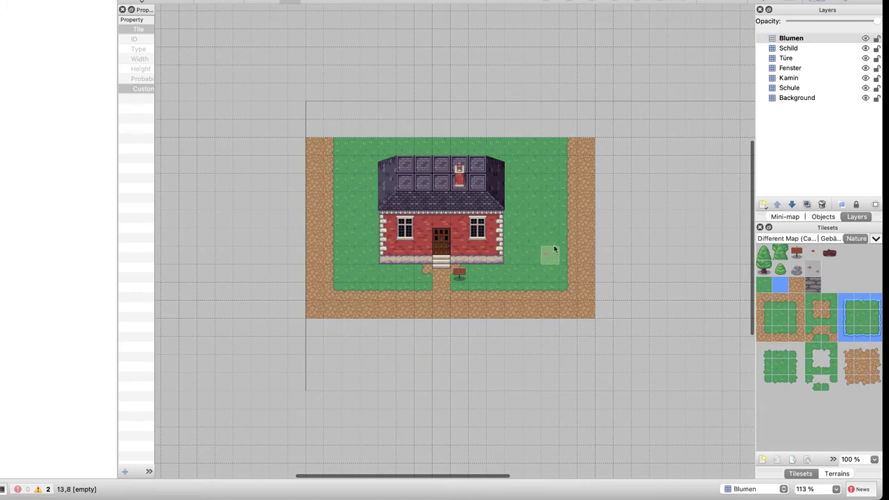
Scatter small red flowers across the left and right grass and below the house
mouse_move(527, 254)
mouse_down()
mouse_move(527, 200)
mouse_move(546, 182)
mouse_up()
click(366, 164)
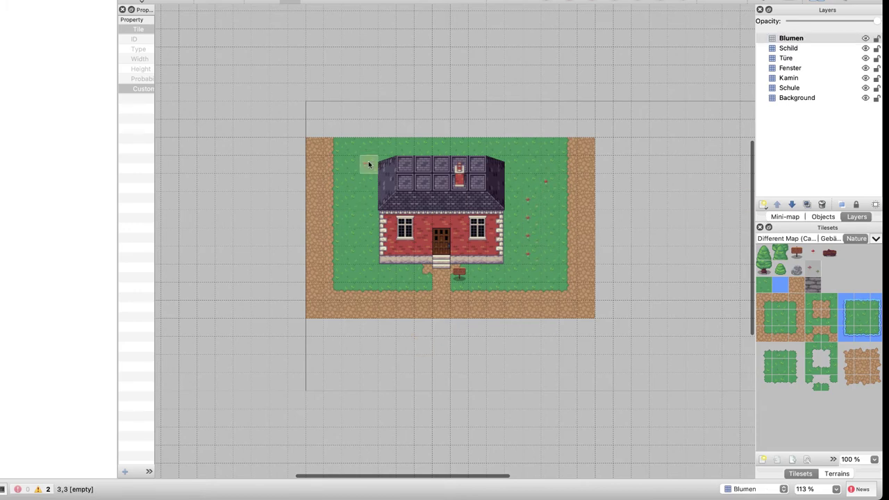
click(347, 201)
click(398, 274)
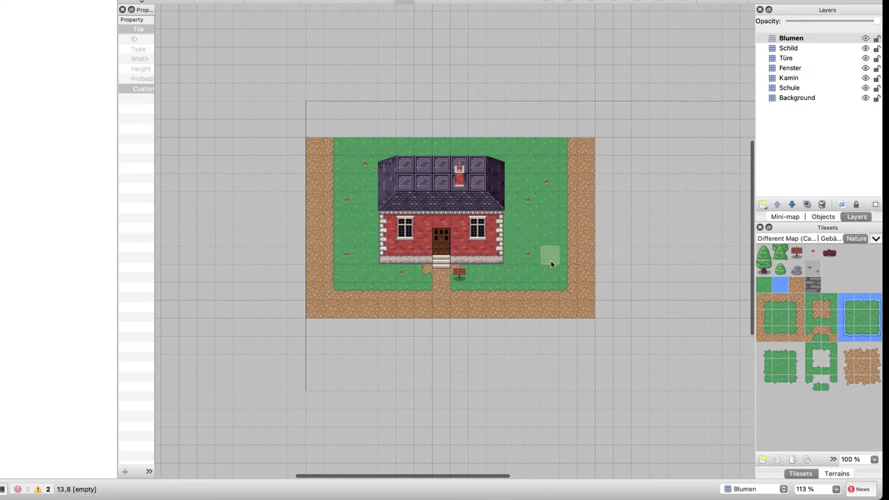
click(813, 252)
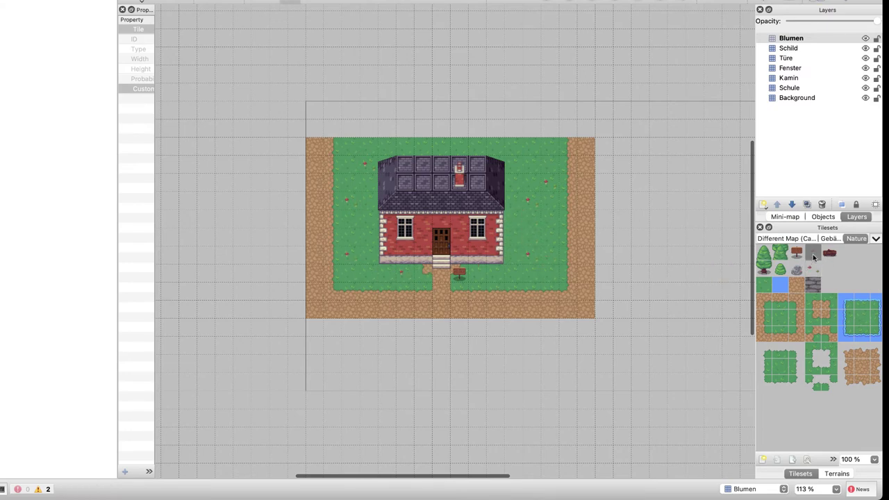
click(532, 201)
click(548, 216)
click(442, 146)
click(549, 146)
Place grey stones right of the path, at the lawn's top right, lower left and on the path
click(797, 270)
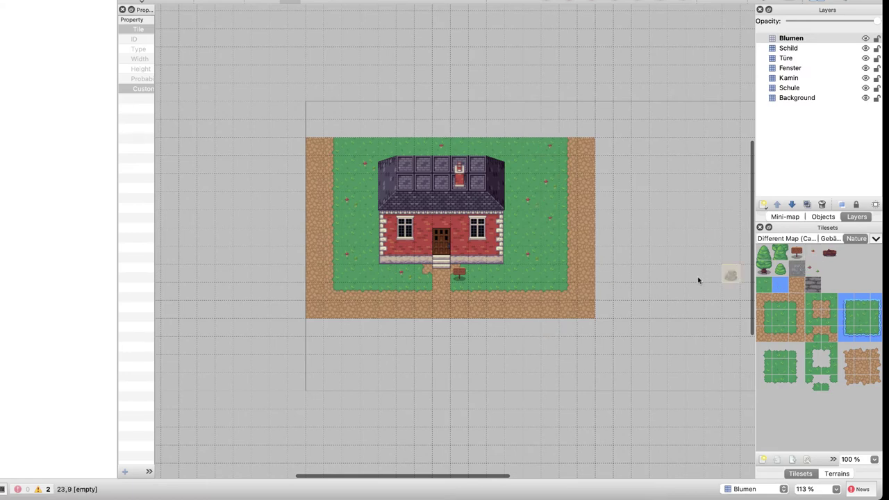
click(514, 276)
click(532, 166)
click(332, 275)
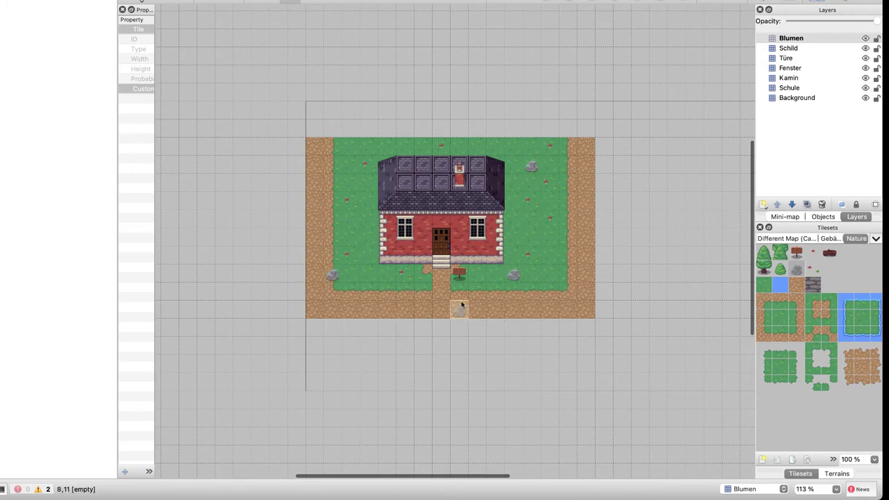
click(422, 297)
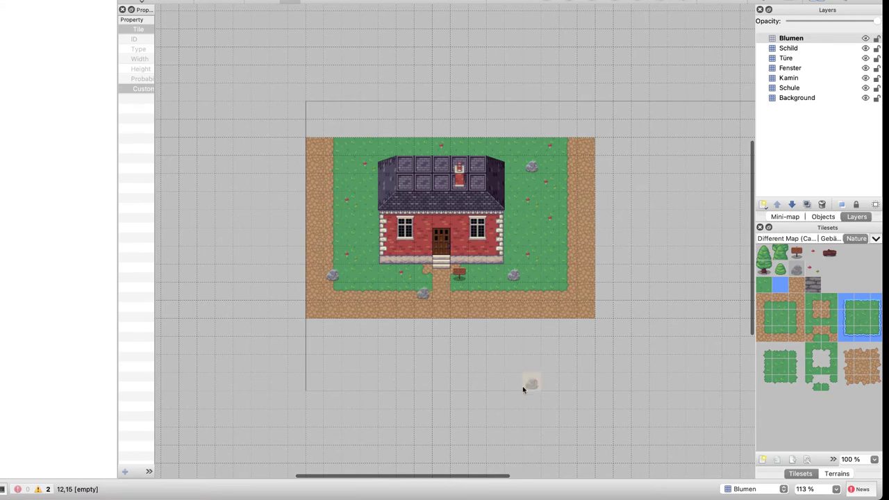
scroll(814, 350, right, 8)
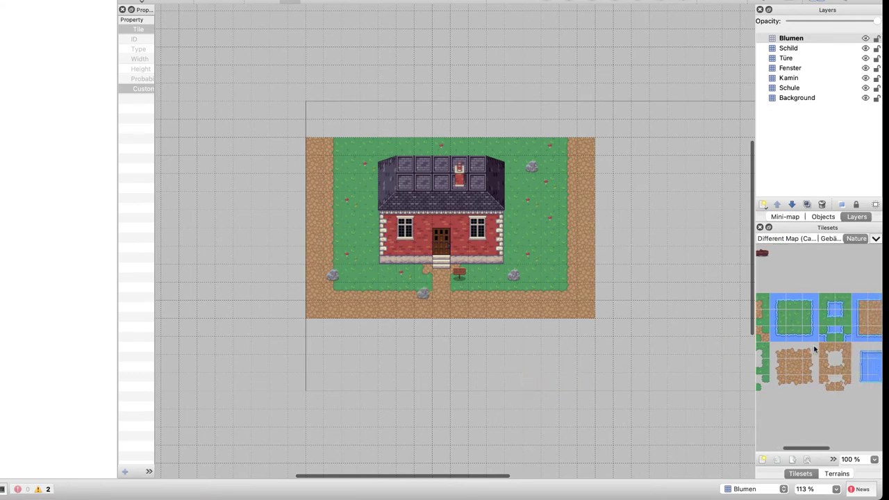
scroll(814, 349, right, 2)
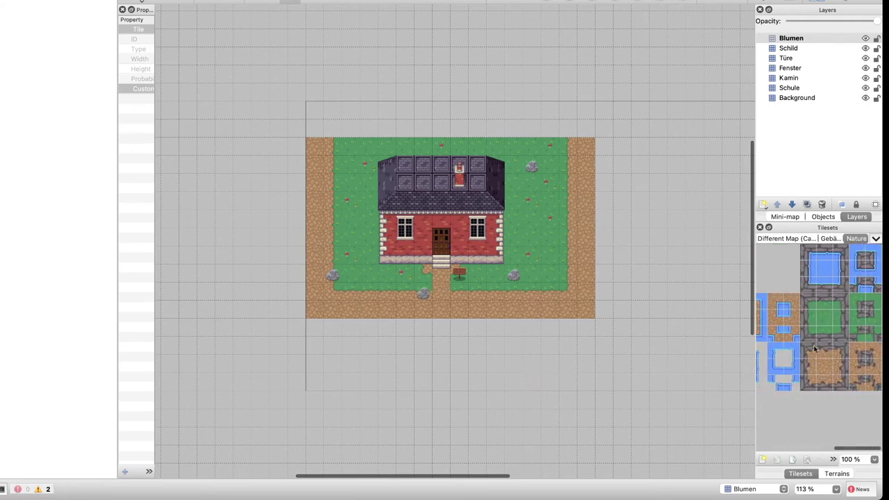
scroll(814, 349, left, 10)
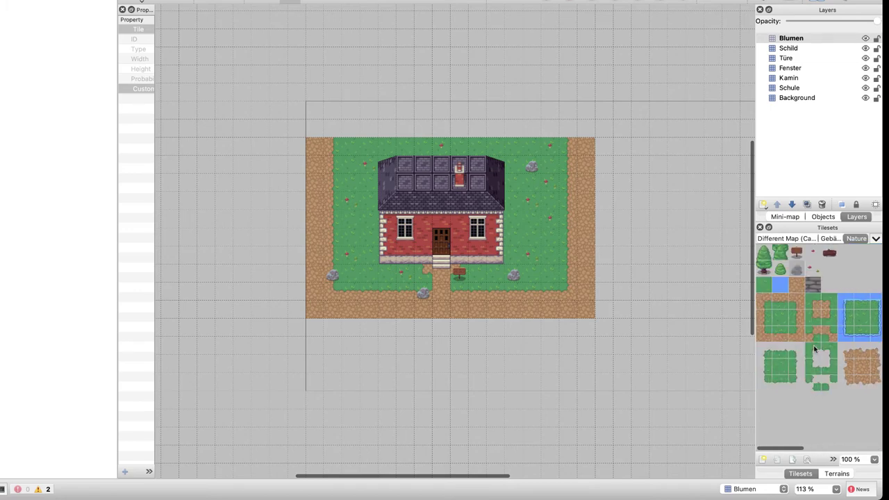
Paint a row of grey paving stones below the sign, then undo it
click(813, 286)
drag(460, 291, 518, 293)
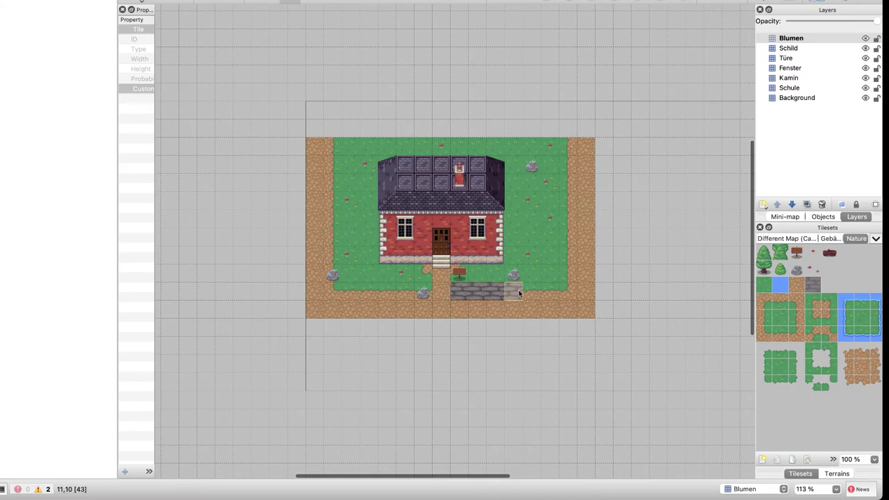
key(ctrl+z)
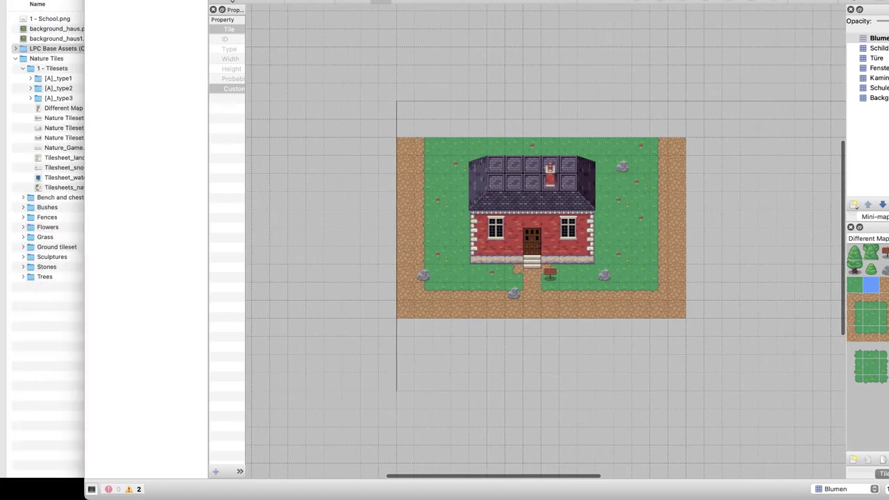
Quick Look through the Nature Tiles images, from the [A]_type1 grass files to Tilesheet_land
click(40, 74)
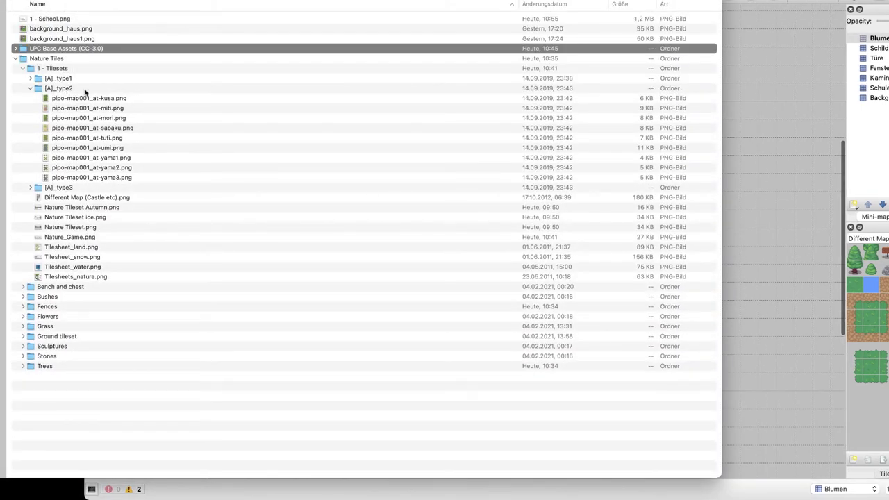
click(85, 91)
key(Up)
key(Right)
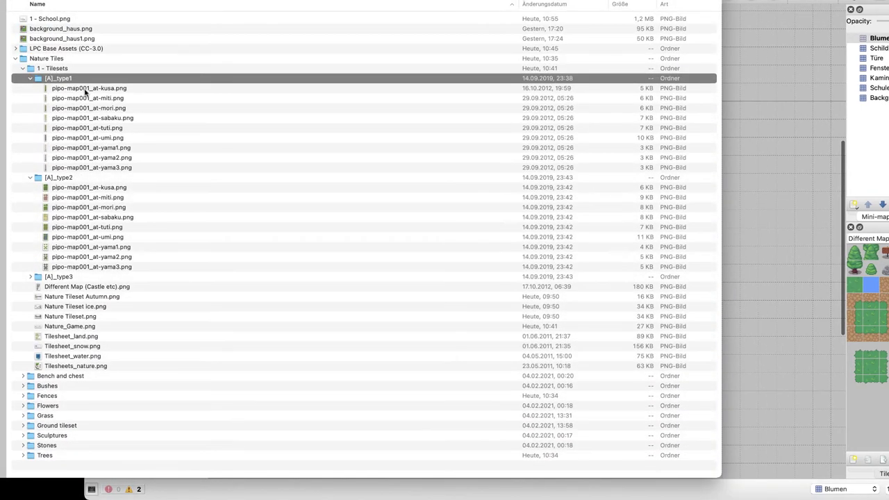
key(Down)
key(space)
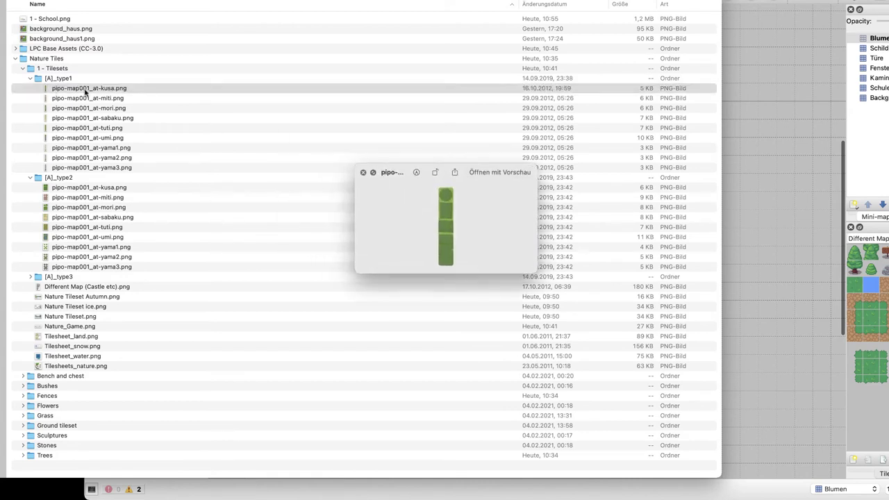
key(Down)
key(Down)
key(Down)
key(Down)
key(Down)
key(Down)
key(Down)
key(Down)
key(Down)
key(Down)
key(Down)
key(Down)
key(Down)
key(Down)
key(Down)
key(Down)
key(Down)
key(Down)
key(Down)
key(Down)
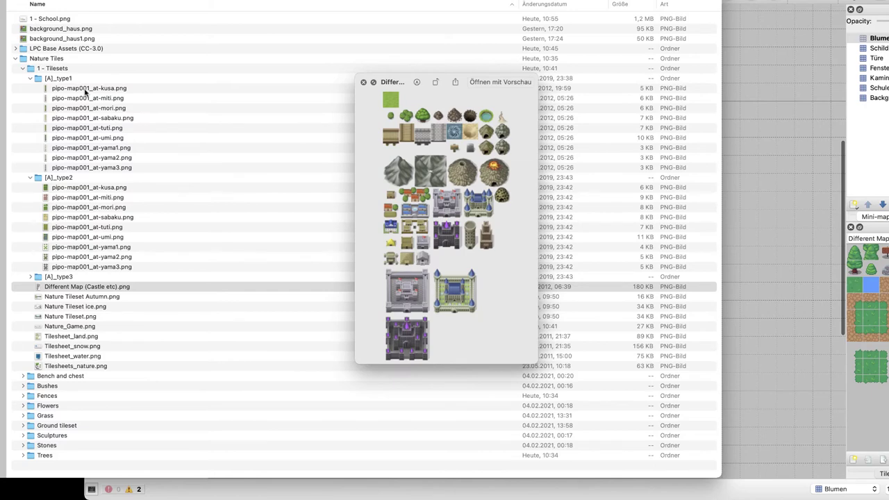
key(Down)
key(Down)
key(Down)
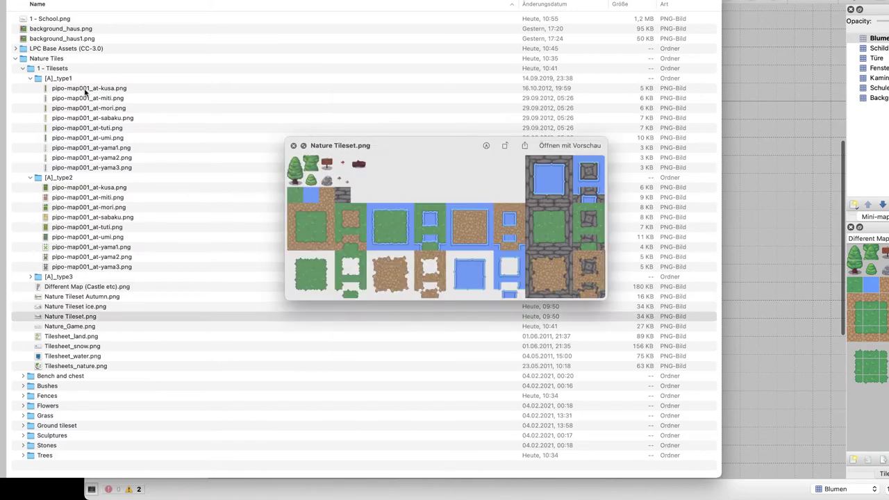
key(Up)
key(Down)
key(Down)
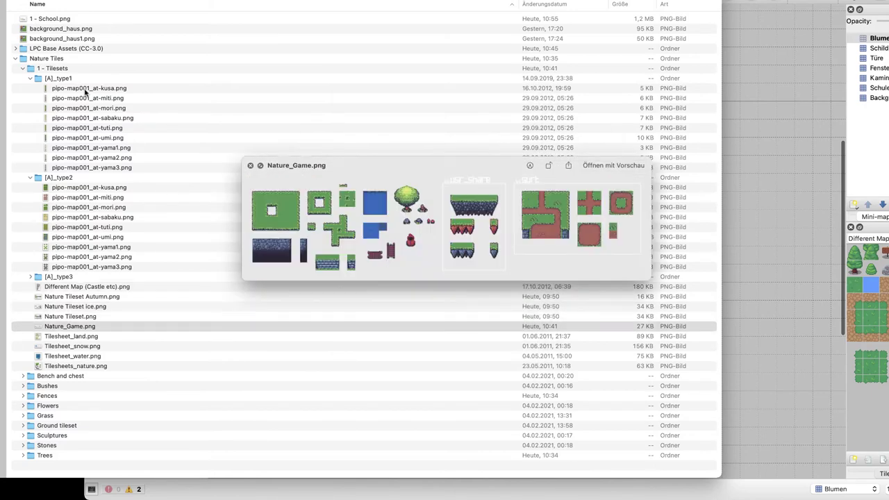
key(Down)
key(Down)
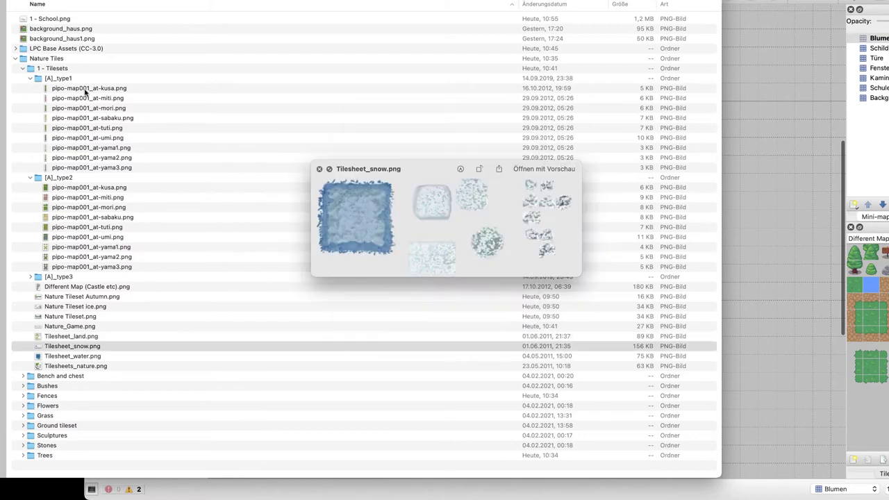
key(Down)
key(Down)
key(Down)
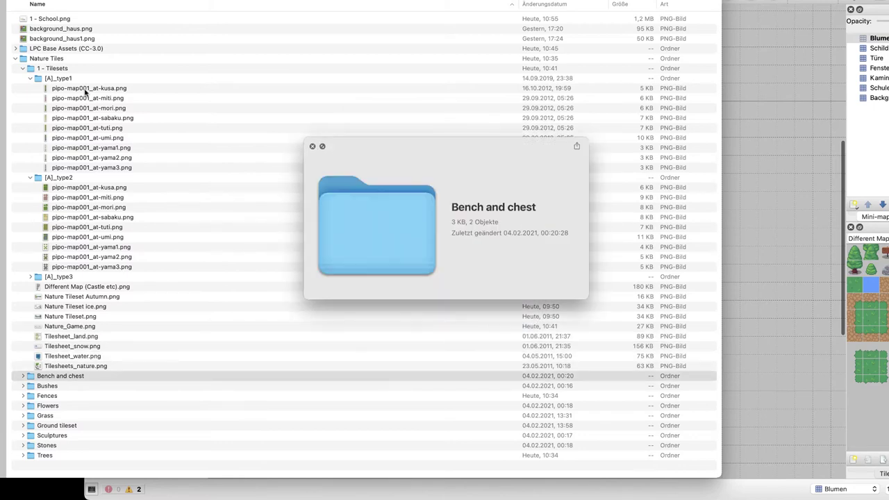
Expand Fences > Big wooden fence and bring Big-wooden-fence-2.png into Tiled as a new tileset
key(Down)
key(space)
key(Down)
key(Right)
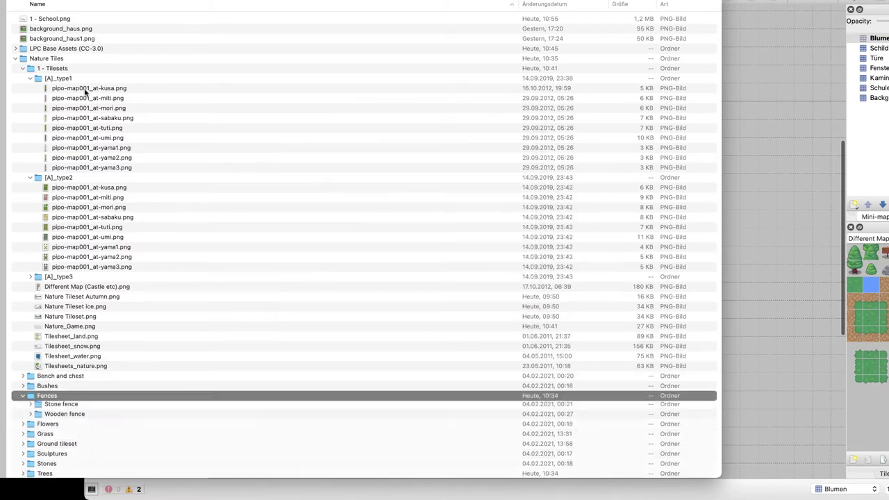
key(Down)
key(space)
key(space)
key(Right)
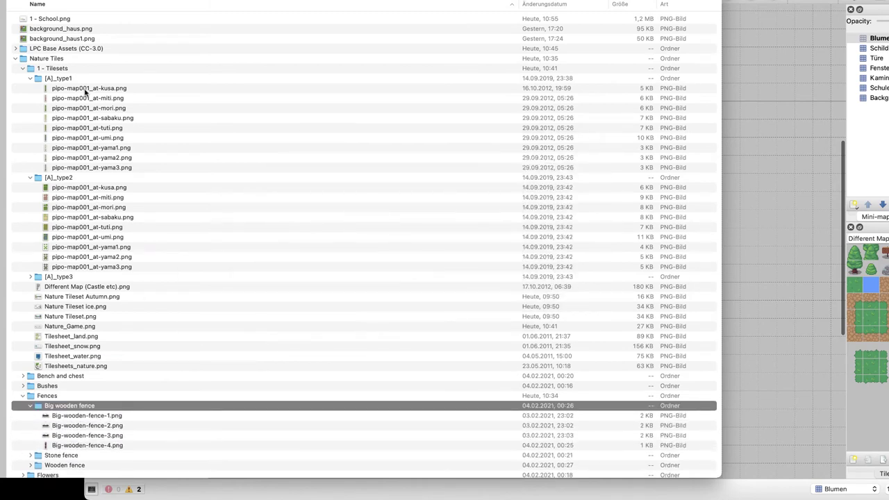
key(Down)
key(space)
key(Down)
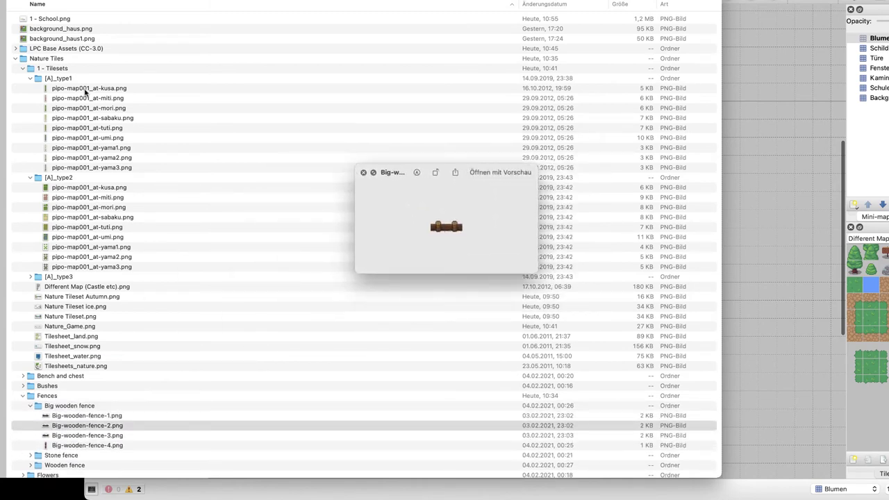
key(Down)
key(Up)
key(space)
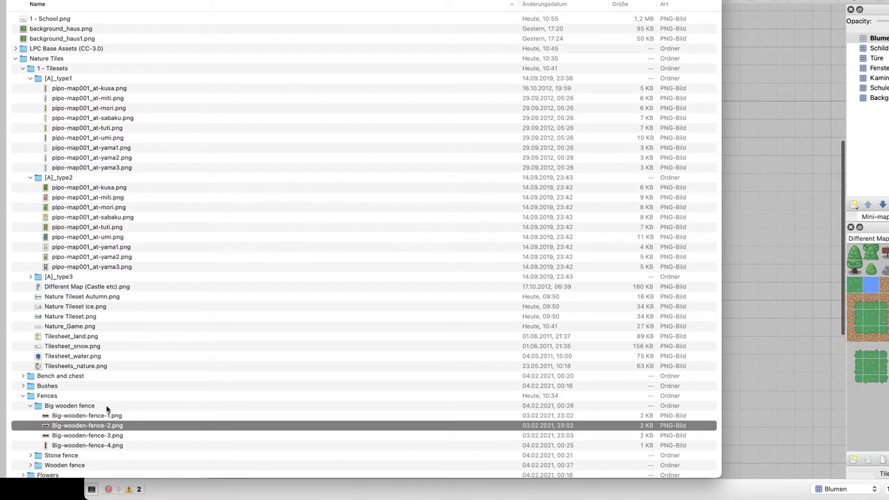
drag(107, 427, 855, 292)
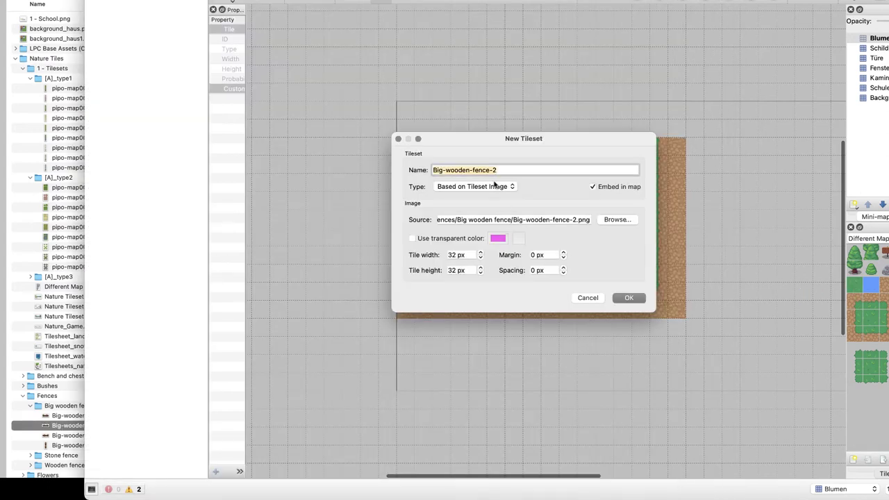
Try creating the Holzzaun tileset, retry with 1 px spacing after the no-tiles error, then cancel
text(Holzzaun)
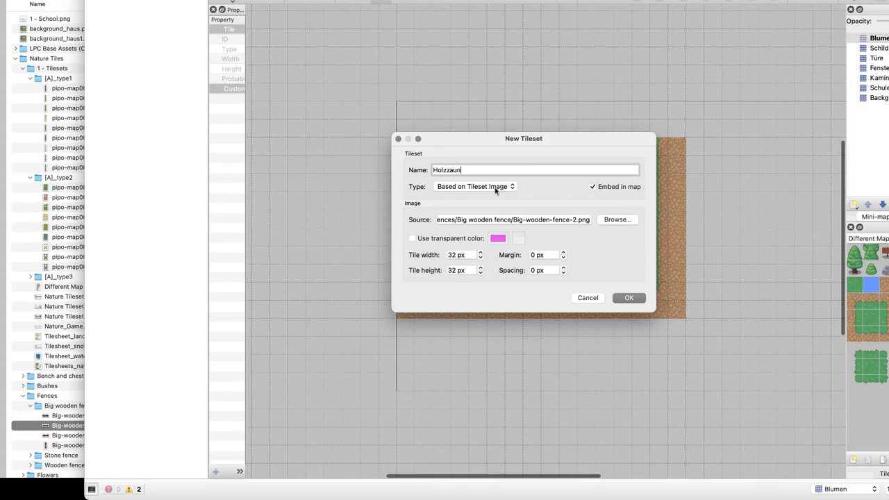
click(631, 298)
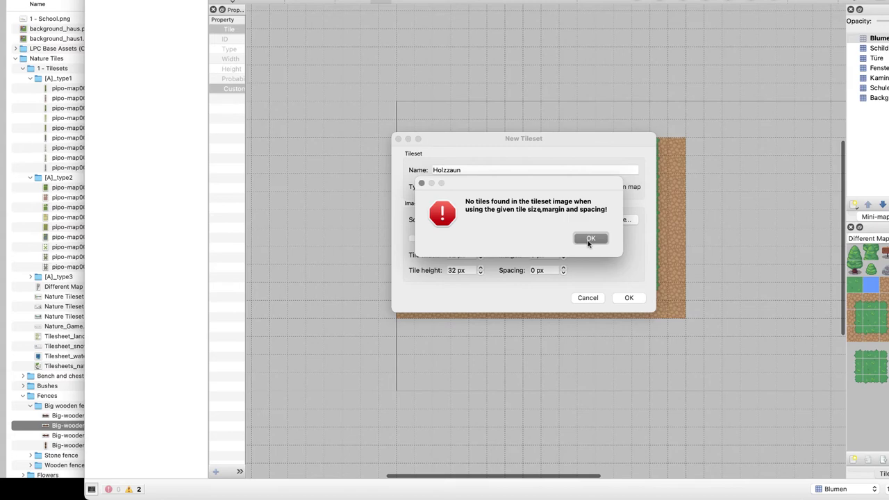
click(589, 239)
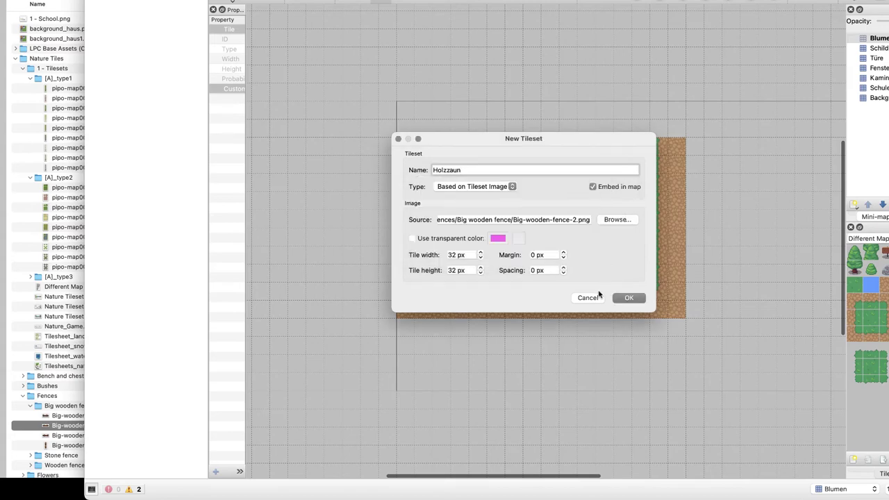
click(533, 270)
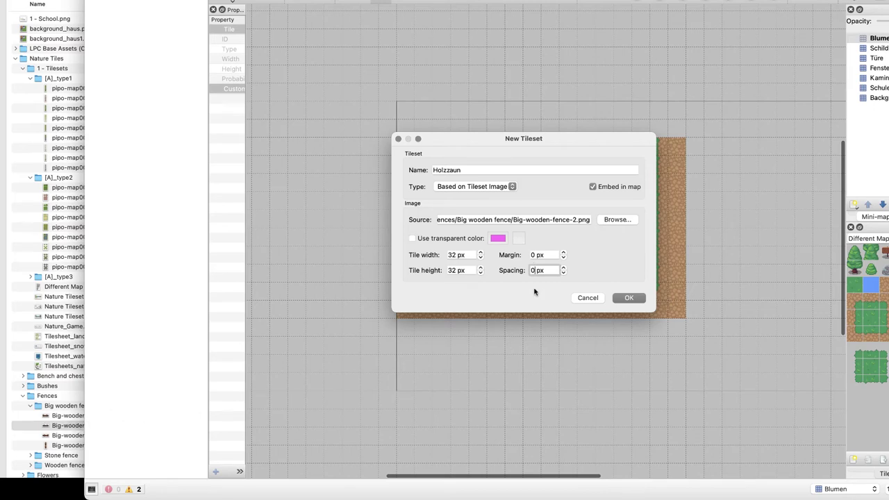
text(1)
key(Return)
key(Return)
click(586, 296)
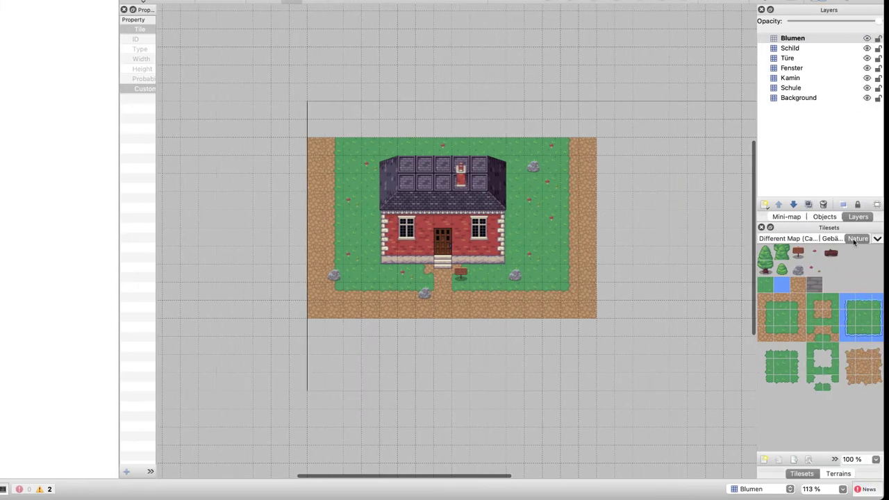
click(855, 239)
click(832, 475)
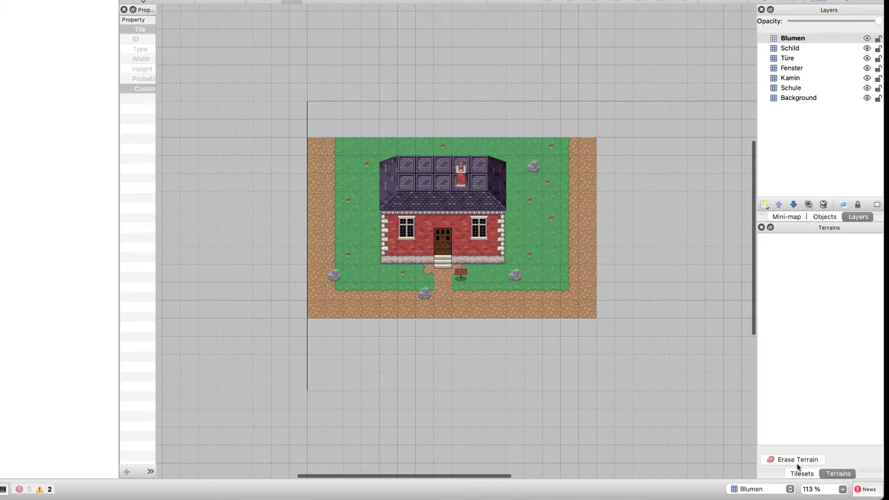
click(802, 474)
click(763, 459)
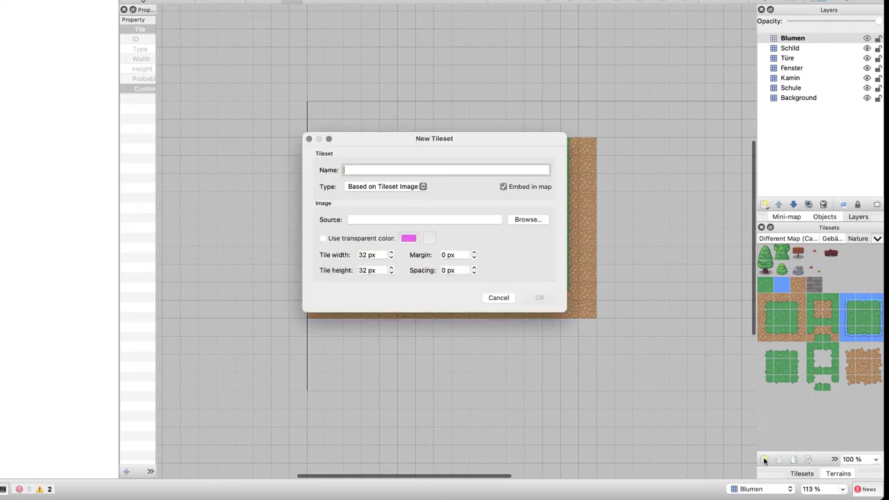
click(526, 219)
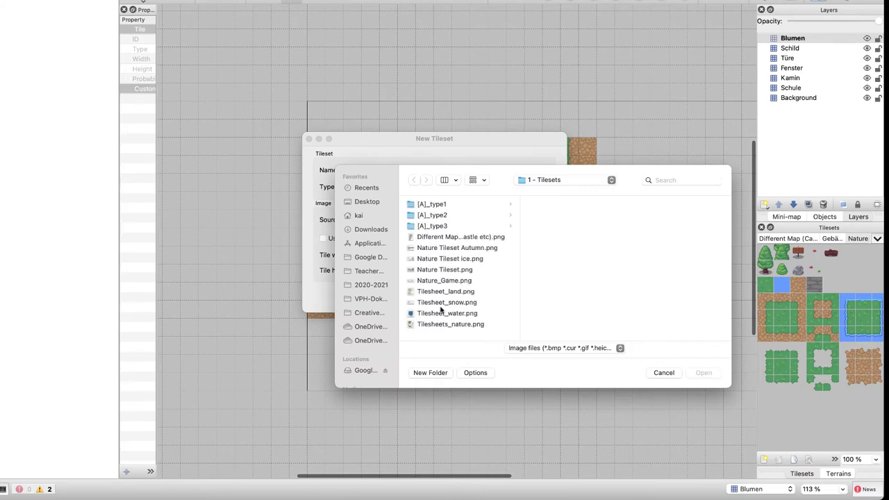
click(445, 323)
key(Up)
key(Up)
key(Up)
key(Up)
key(Up)
key(Up)
key(Up)
key(Up)
key(Up)
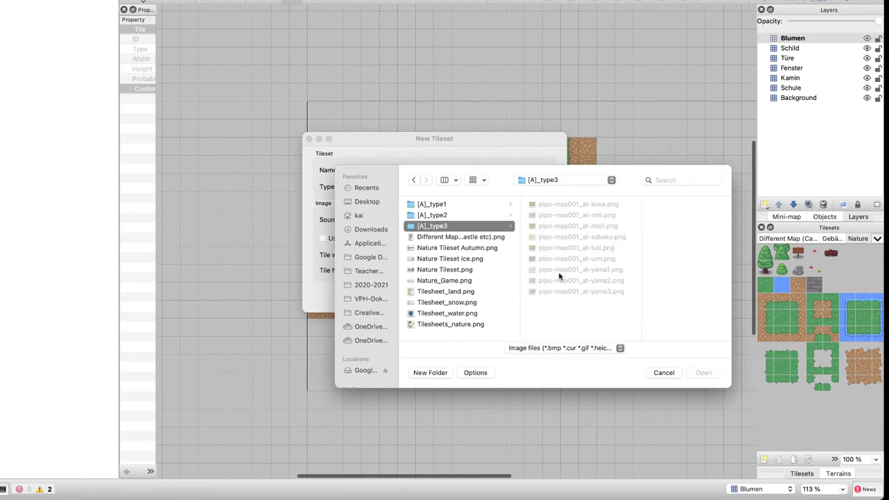
click(452, 194)
click(546, 180)
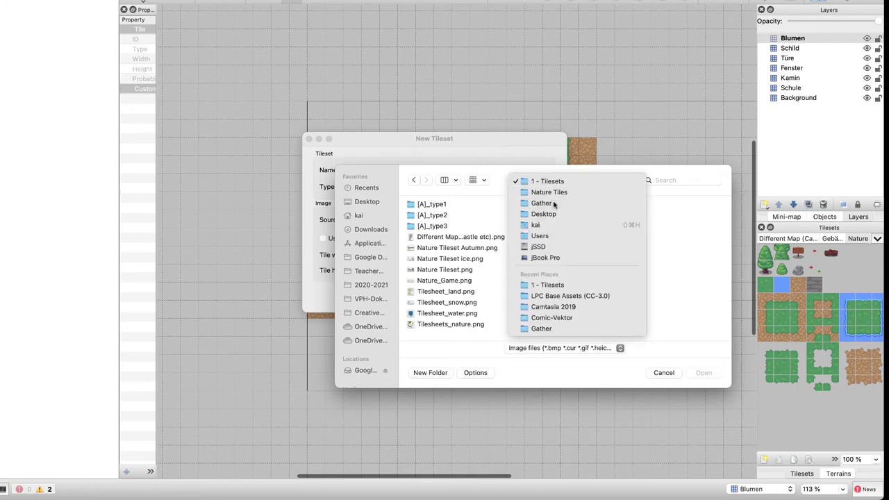
click(555, 203)
click(556, 248)
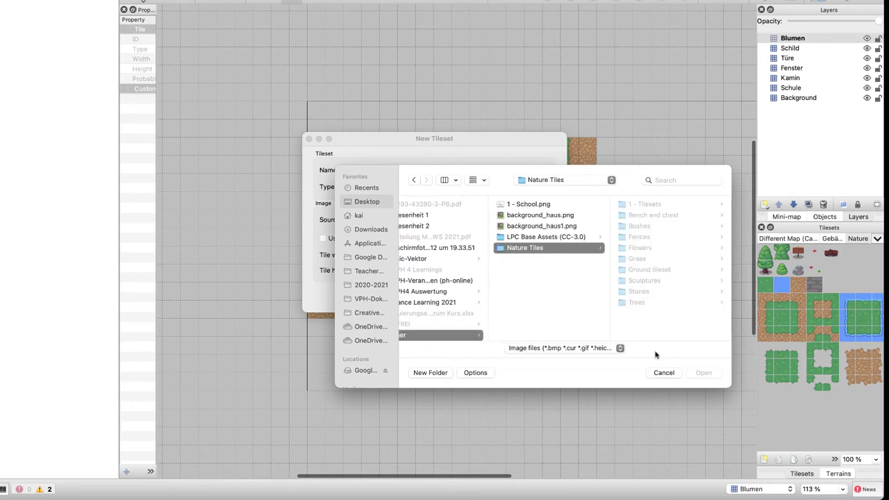
click(535, 248)
click(656, 215)
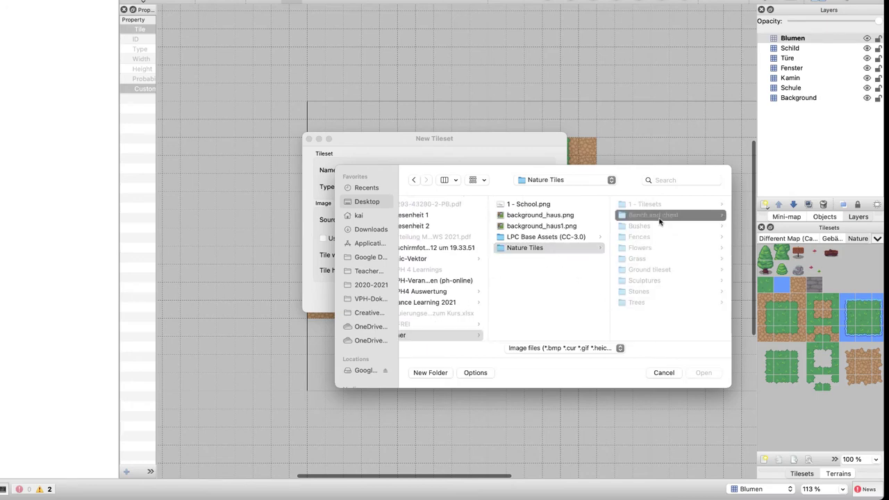
click(532, 249)
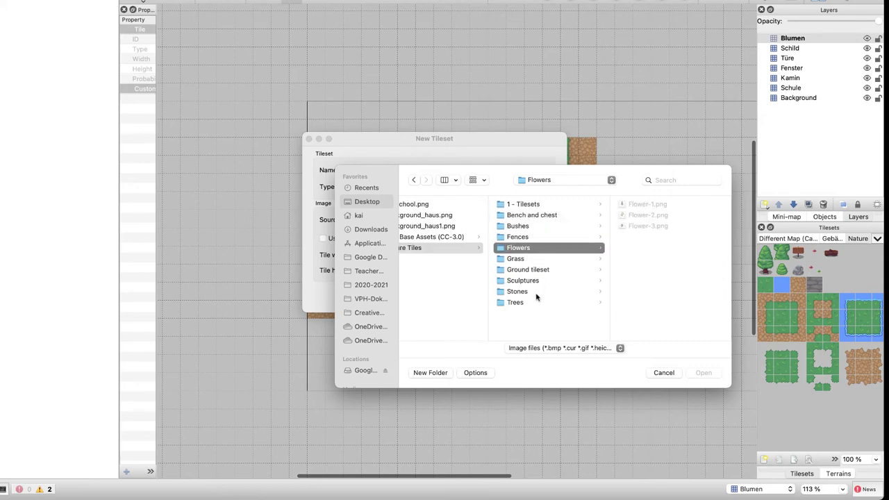
click(533, 237)
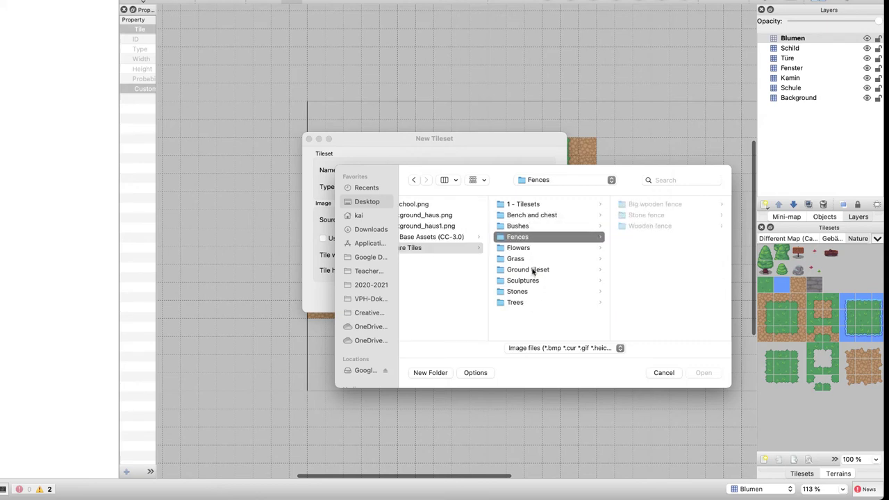
key(Right)
key(Right)
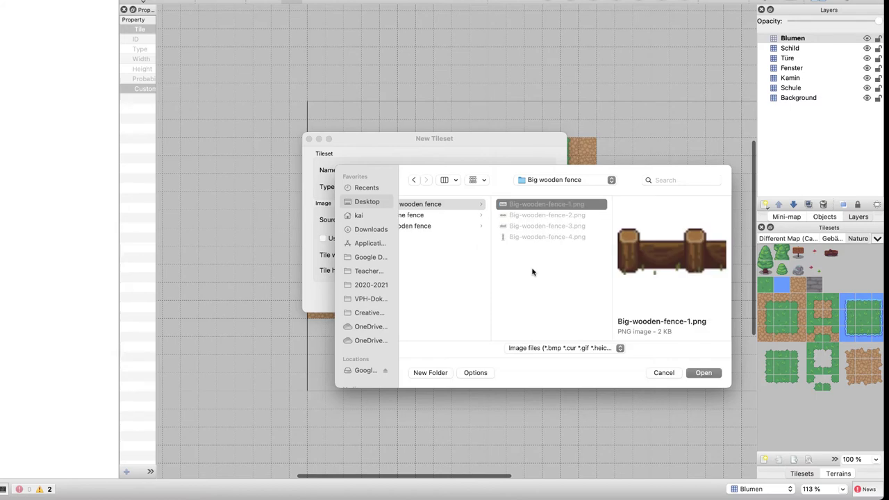
key(Down)
key(Down)
key(Down)
key(Up)
key(Up)
key(Up)
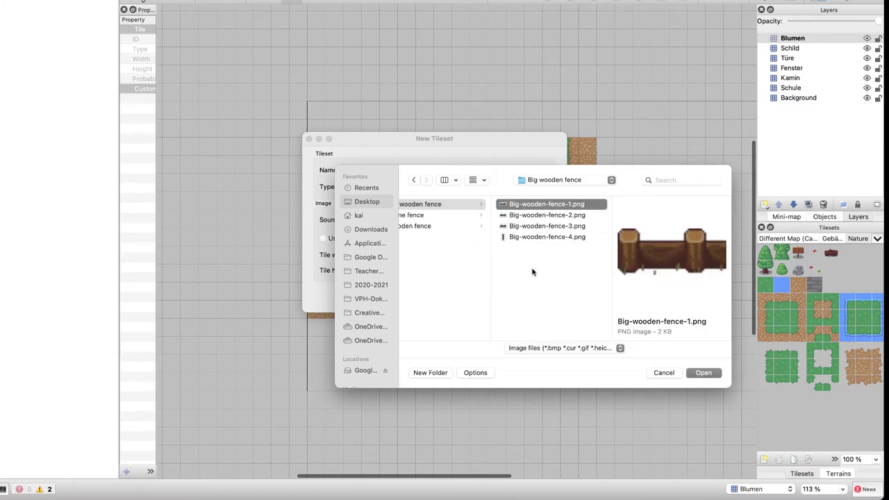
key(Left)
key(Down)
key(Right)
key(Left)
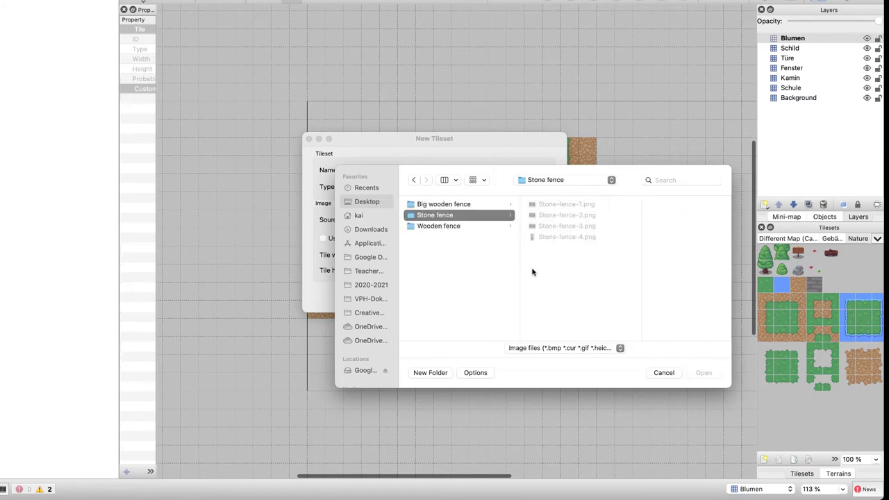
key(Up)
click(663, 372)
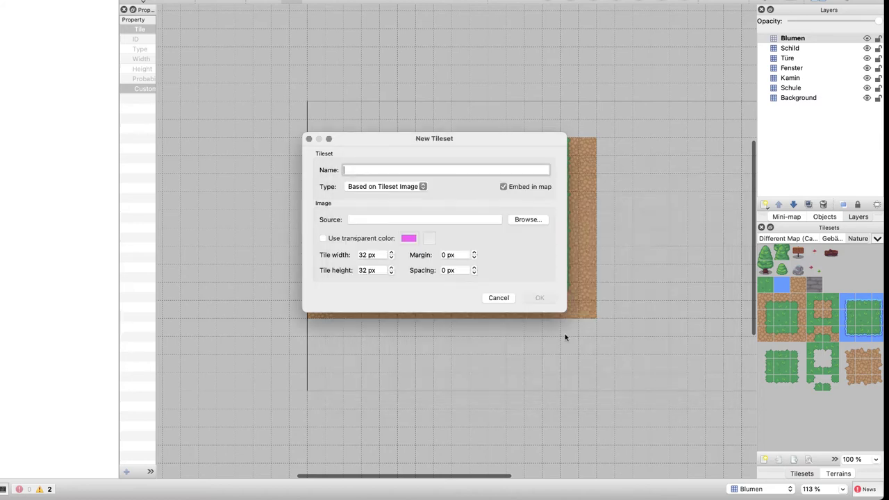
click(498, 299)
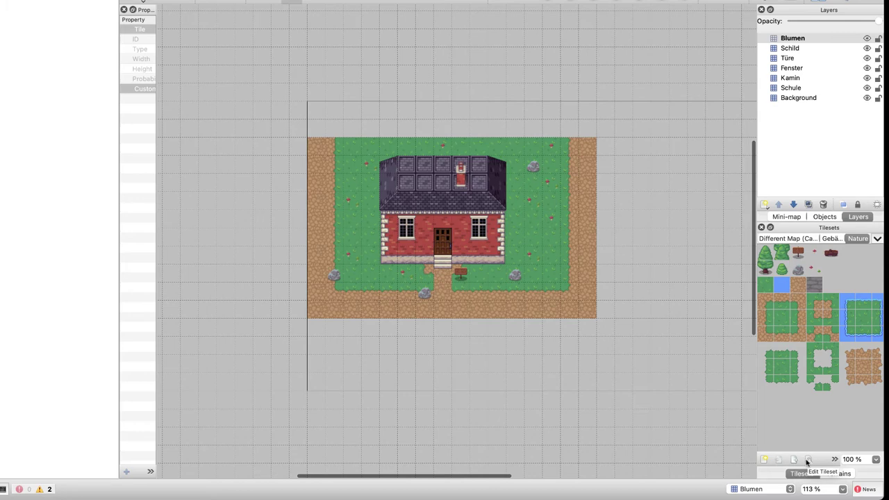
Try adding Big-wooden-fence-2.png to the Nature tileset and dismiss the unrecognized-format error
click(807, 459)
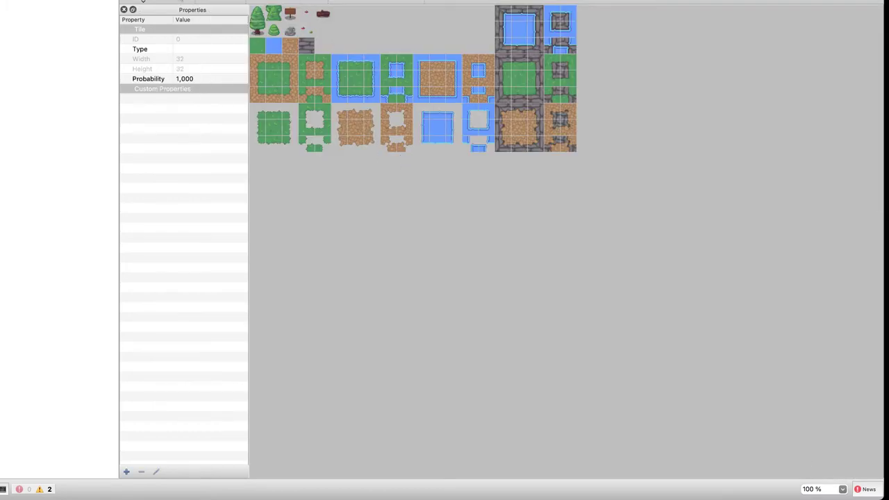
click(142, 2)
click(147, 20)
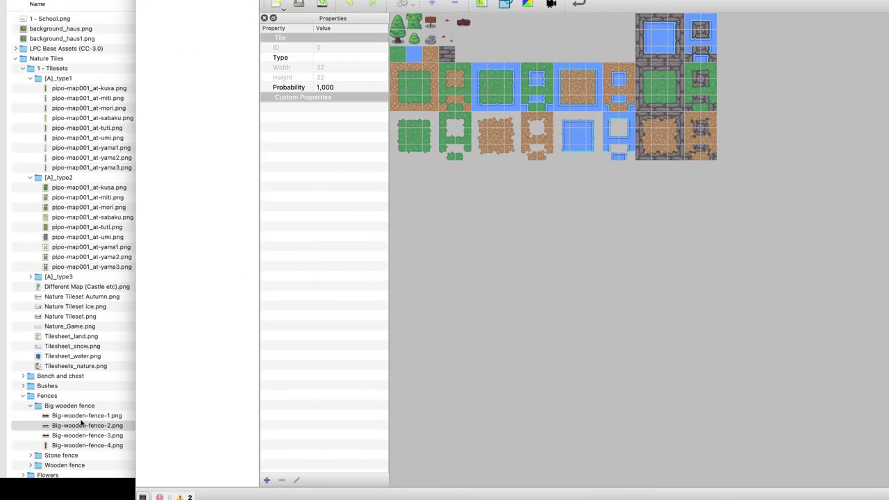
drag(81, 422, 484, 222)
drag(67, 425, 432, 238)
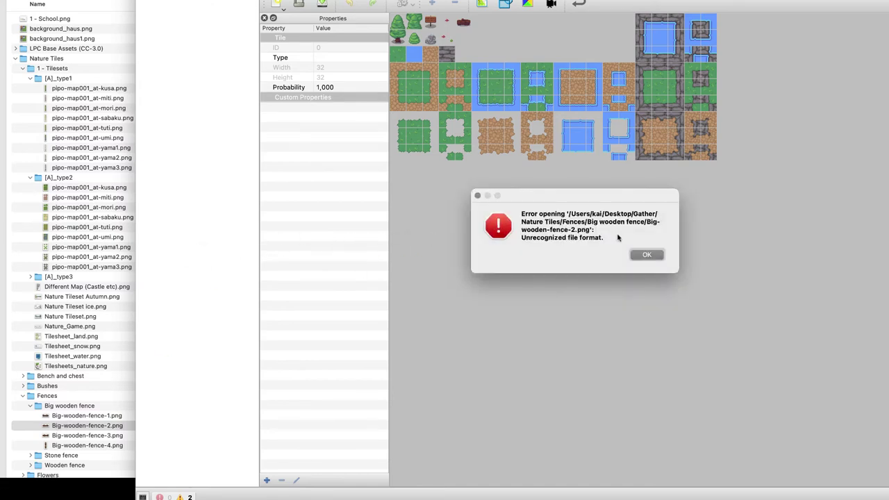
click(646, 254)
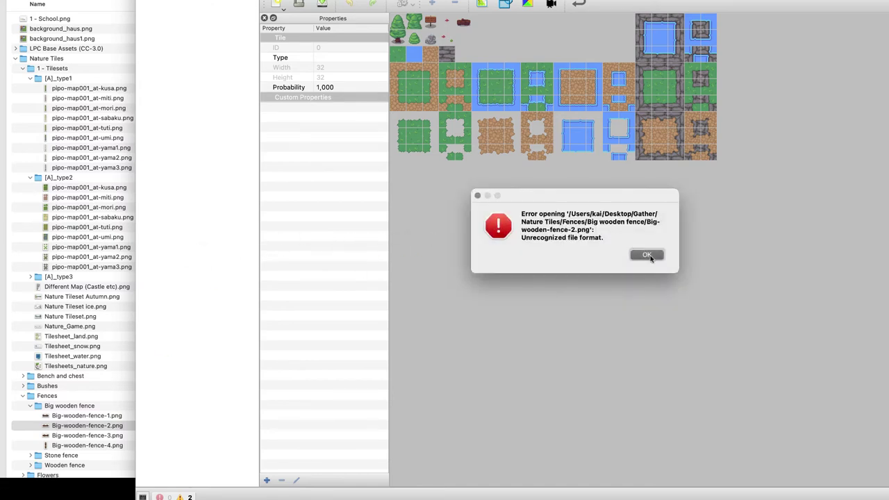
Retry the fence image into empty tileset cells, dismiss the error, and return to the schoolhouse map
click(481, 3)
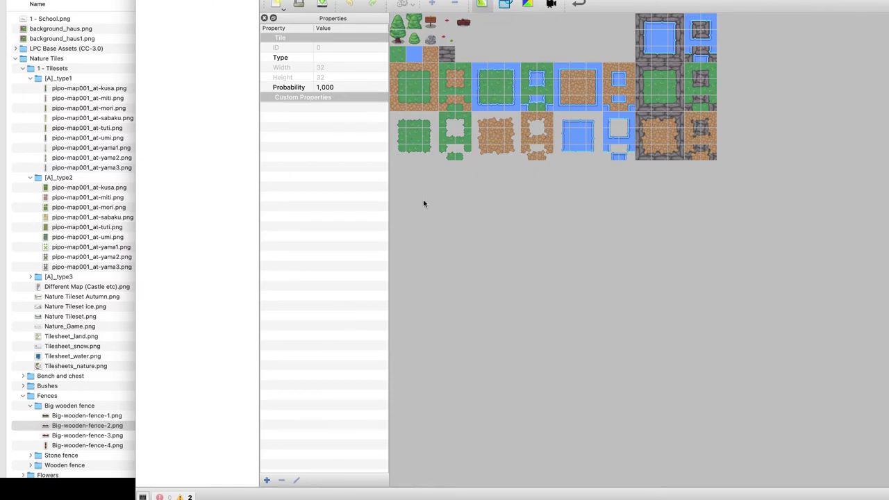
click(505, 3)
drag(585, 64, 508, 127)
click(490, 187)
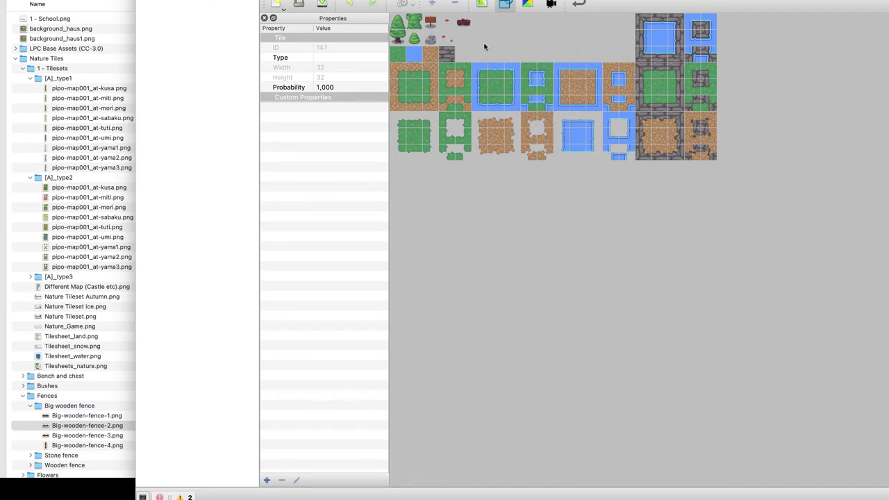
drag(484, 47, 626, 59)
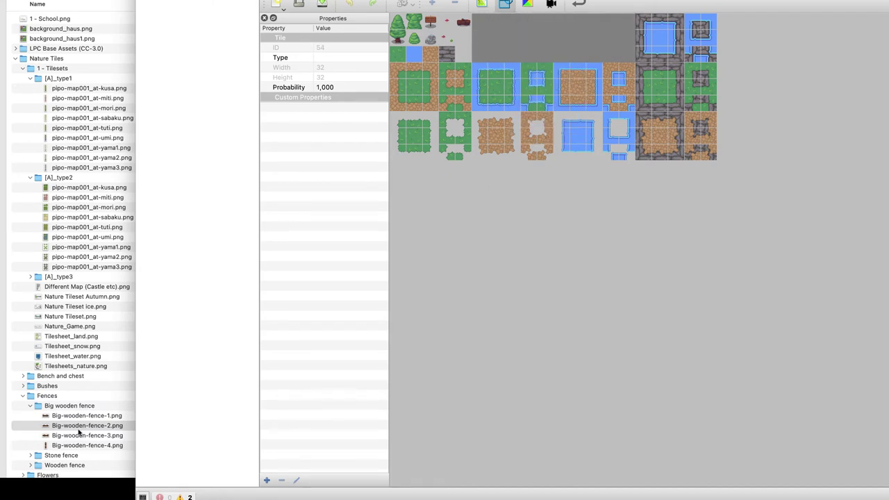
drag(78, 429, 510, 40)
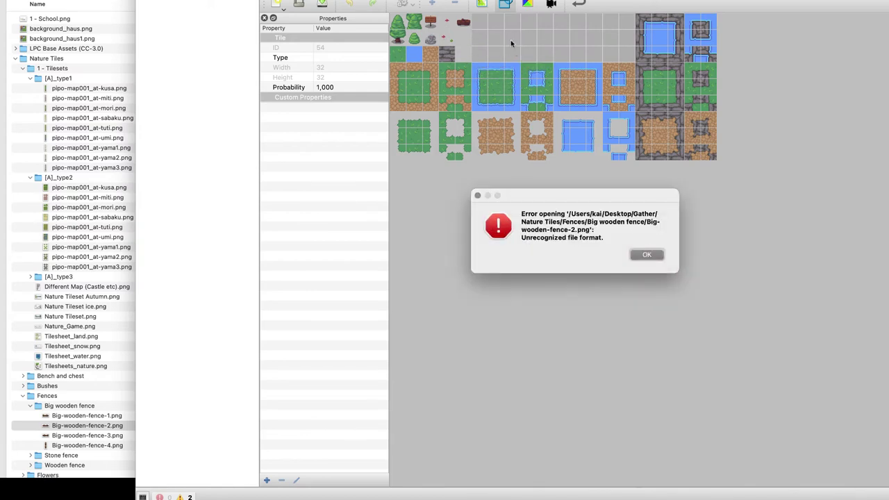
click(645, 255)
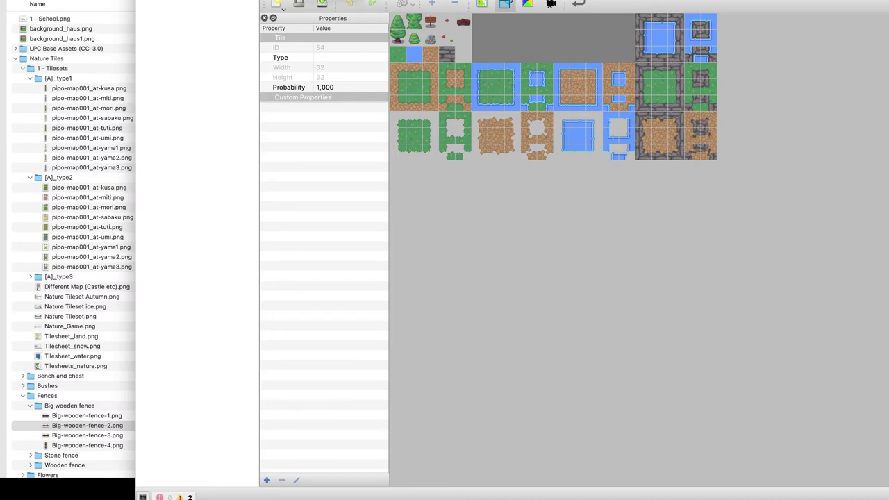
key(ctrl+Tab)
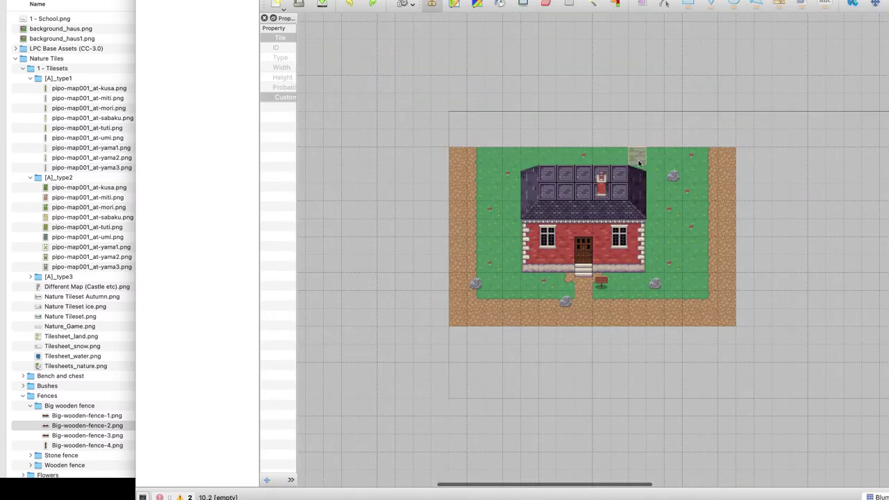
Pan the schoolhouse map view right and down
scroll(638, 164, right, 5)
scroll(639, 164, down, 2)
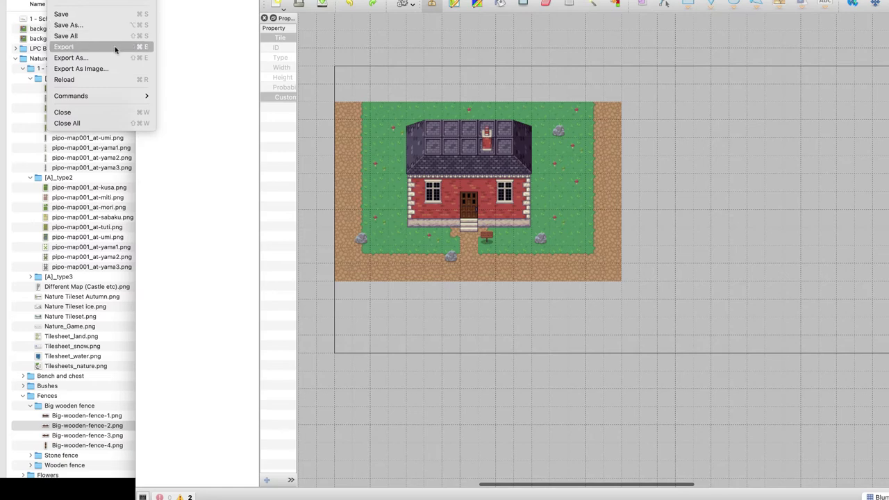
Export the schoolhouse map as the image Schule_1.bmp into Desktop > Gather
click(107, 68)
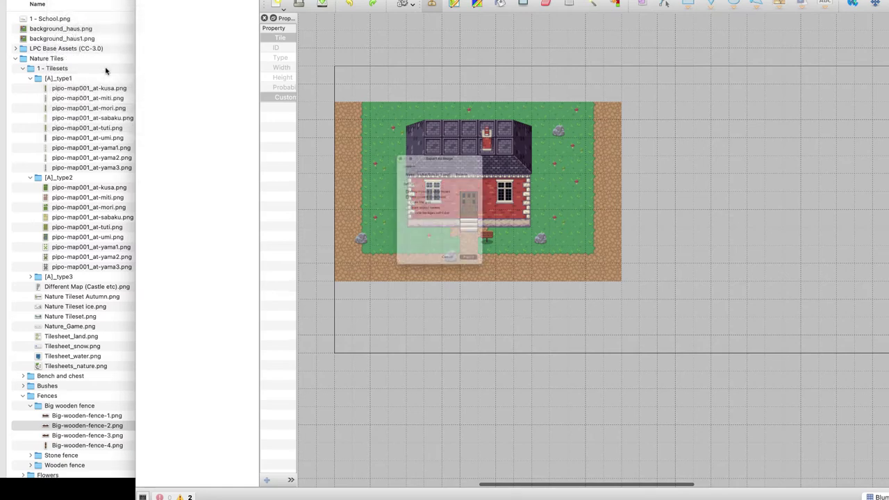
drag(425, 142, 393, 142)
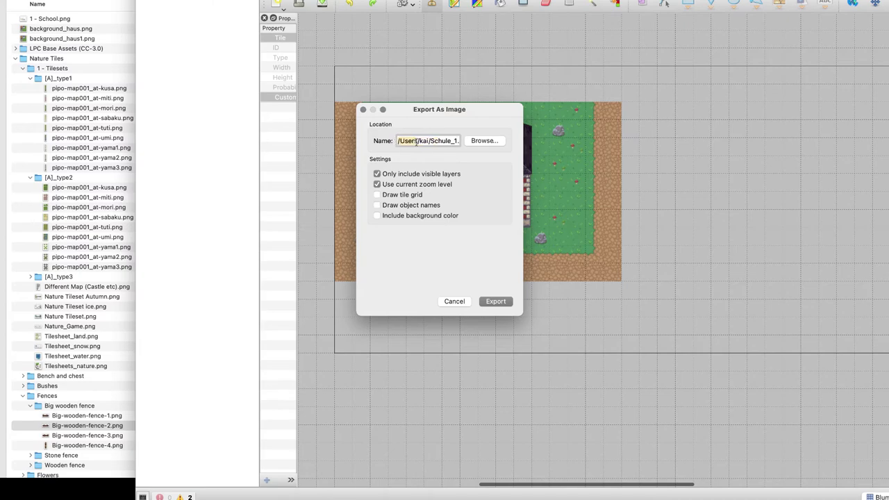
click(484, 140)
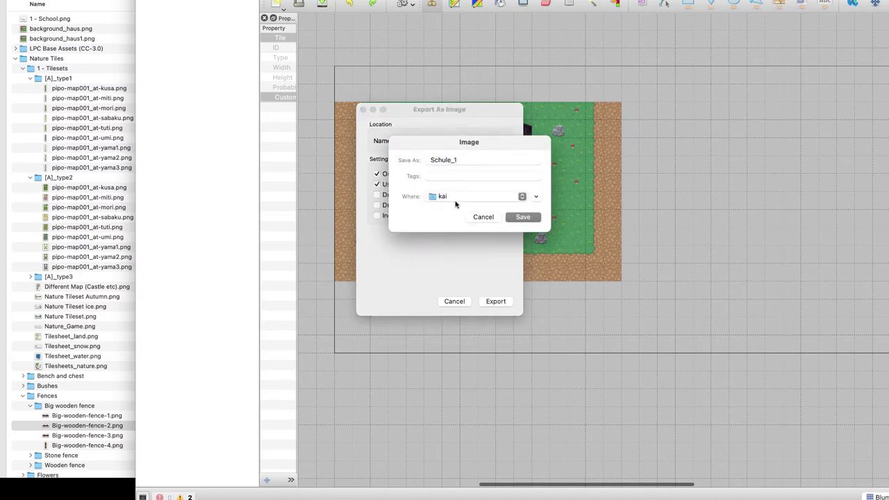
click(455, 198)
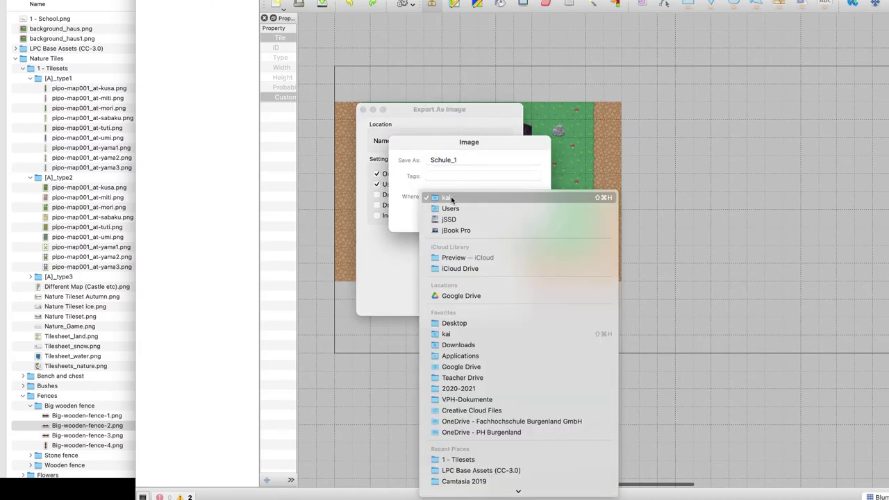
click(472, 325)
click(508, 198)
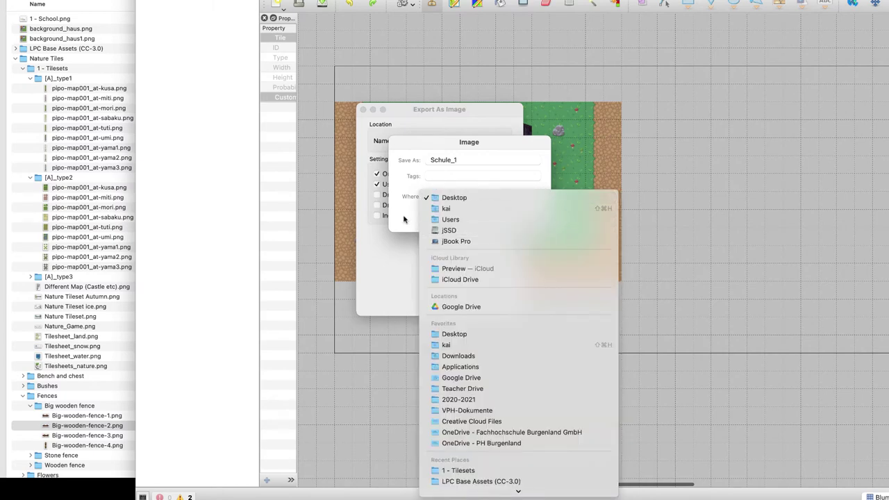
click(405, 219)
click(535, 197)
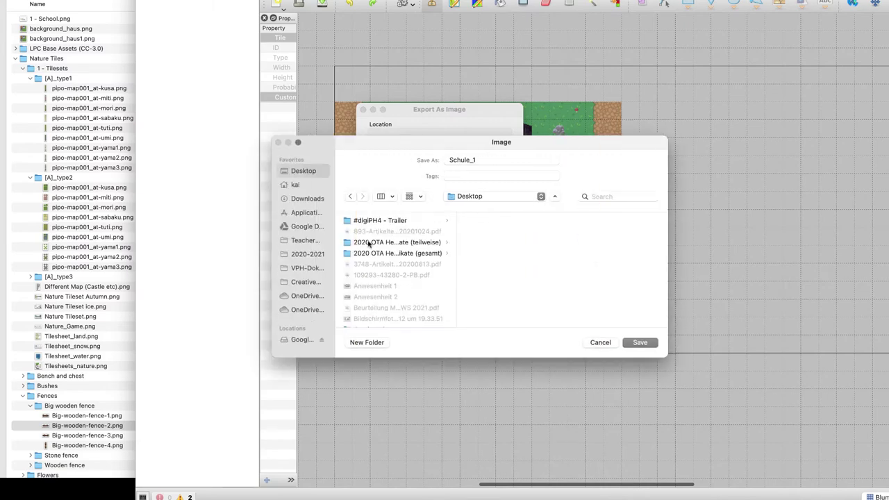
scroll(380, 276, down, 5)
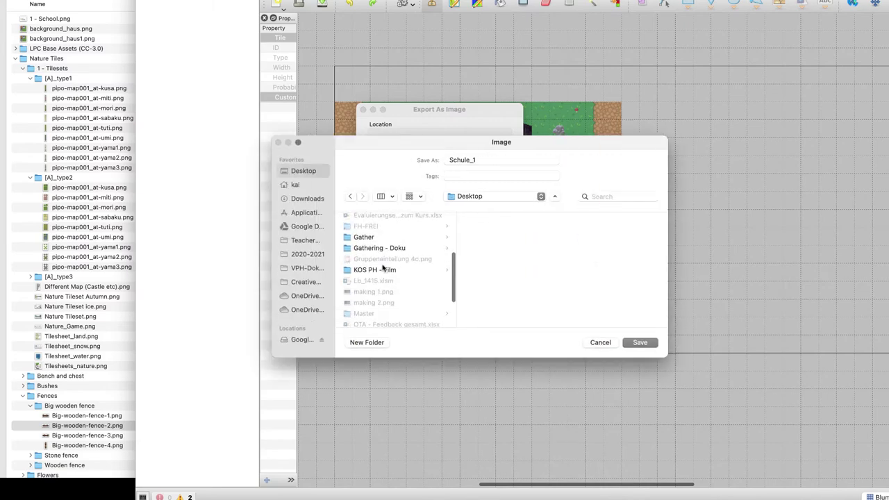
click(383, 237)
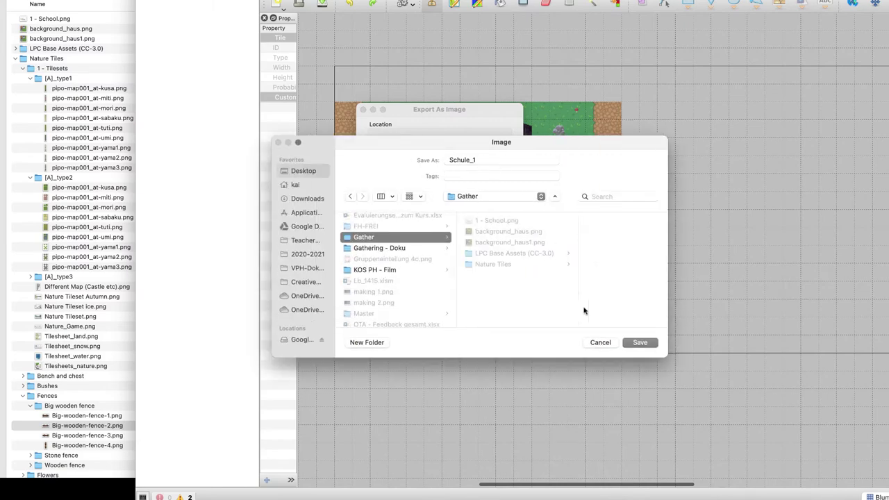
click(635, 343)
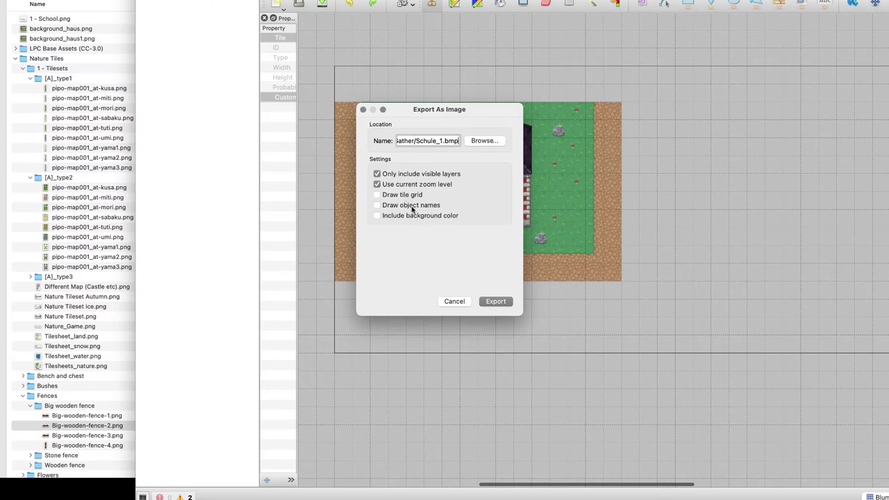
click(505, 302)
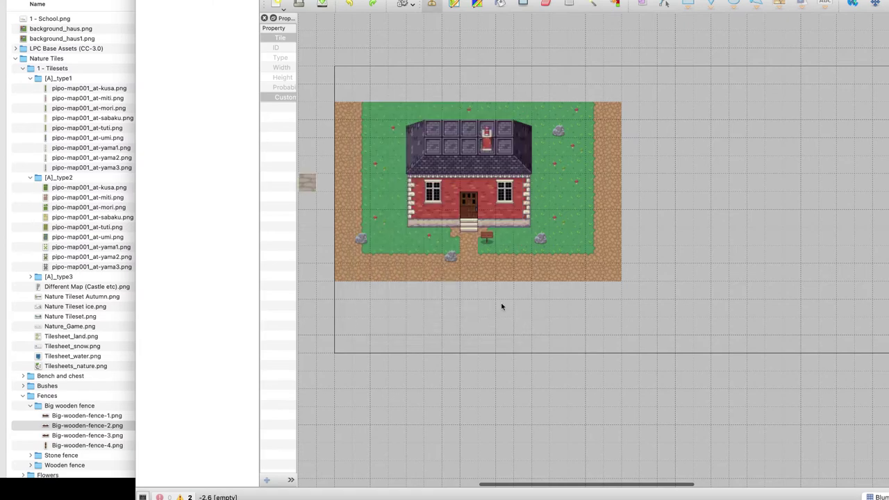
Quick Look the exported Schule_1.bmp in Finder, then return to Tiled
click(4, 30)
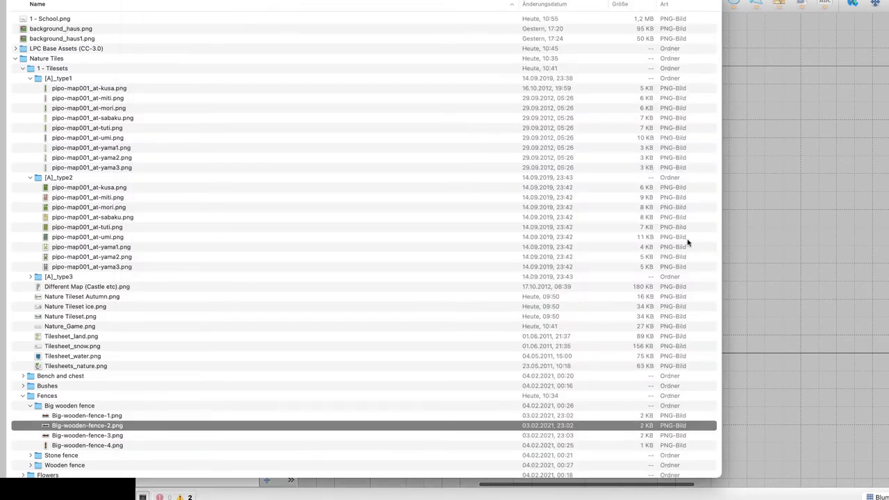
click(776, 225)
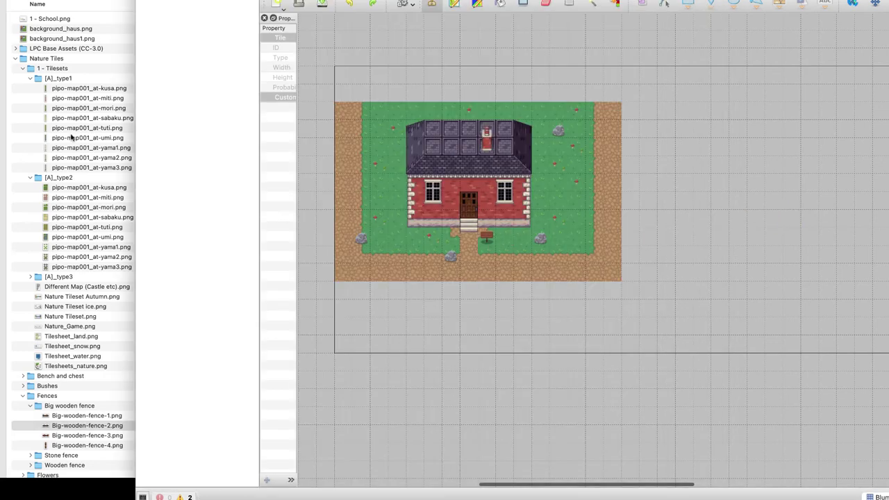
scroll(81, 280, down, 3)
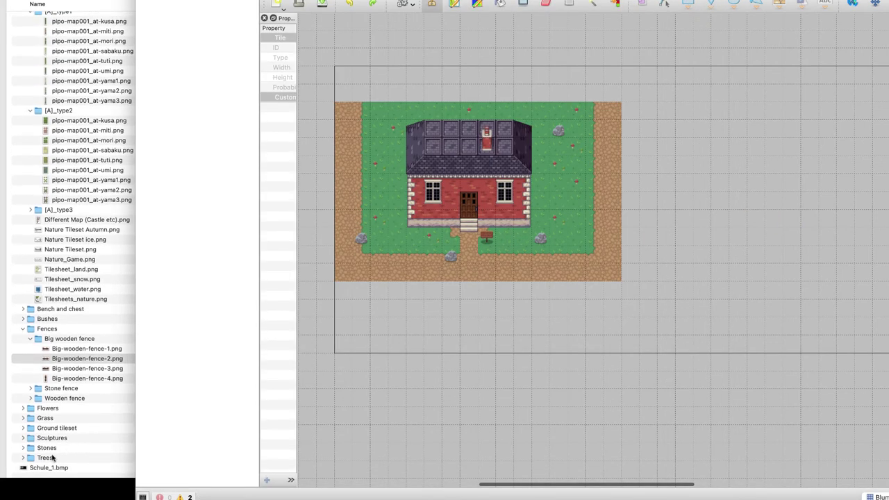
click(48, 468)
key(space)
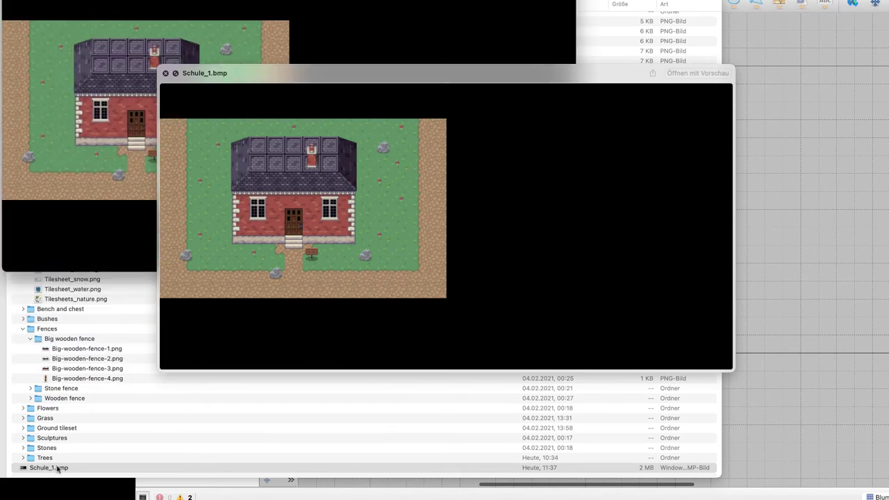
key(space)
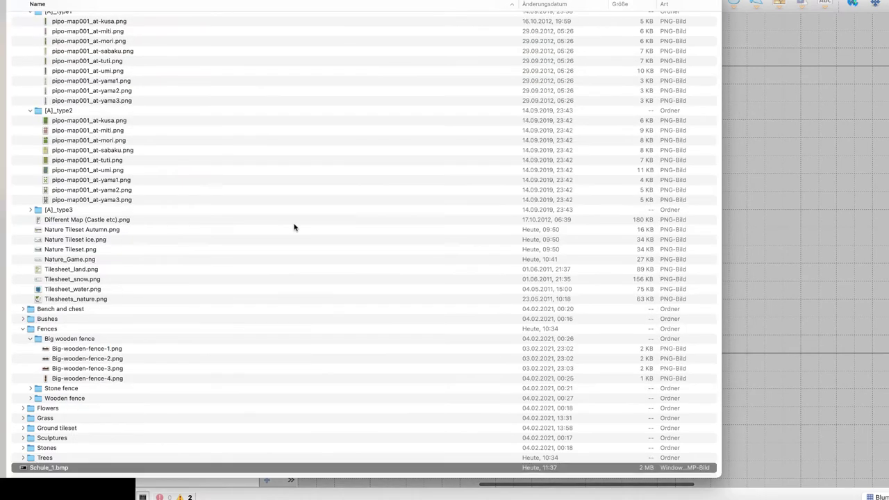
click(786, 136)
Export the map again with a .png extension as Schule_1.png in the Gather folder
click(70, 0)
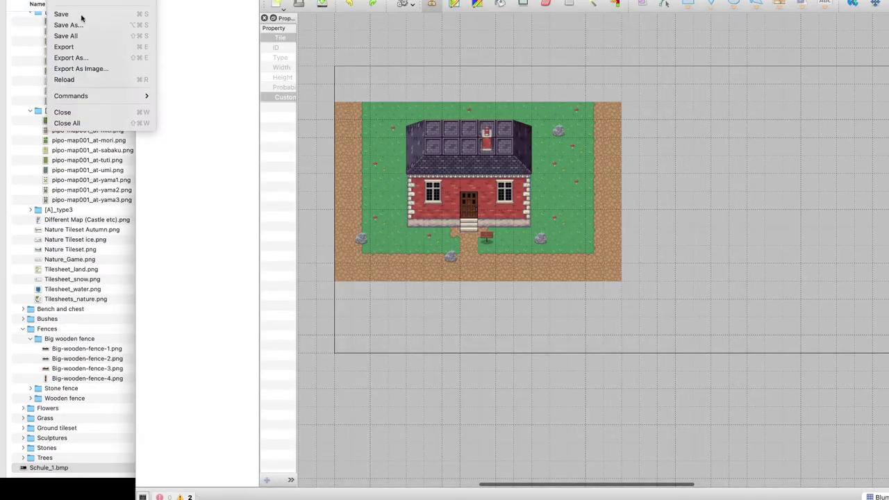
click(111, 68)
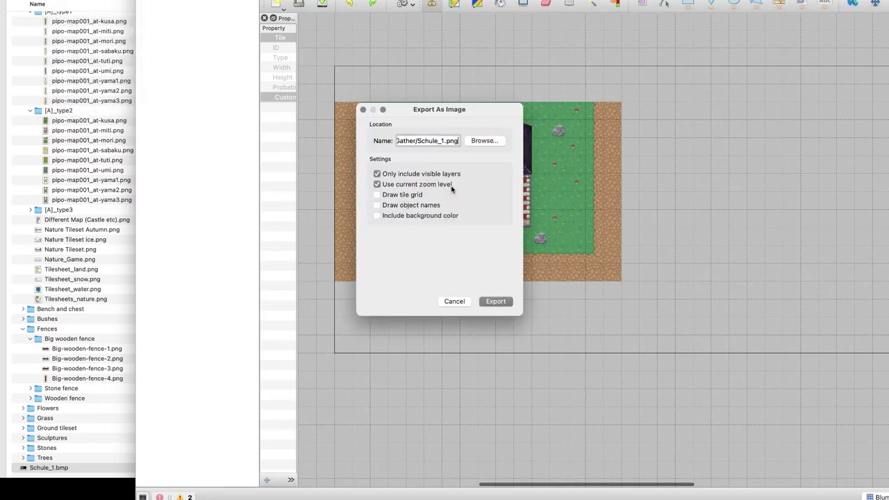
click(454, 140)
key(Left)
key(Left)
key(Left)
key(Left)
key(Left)
key(Left)
key(Left)
key(Left)
key(Left)
key(Left)
key(Left)
key(Left)
key(Left)
key(Left)
key(Left)
key(Left)
key(Left)
key(Left)
key(Left)
key(Left)
click(497, 302)
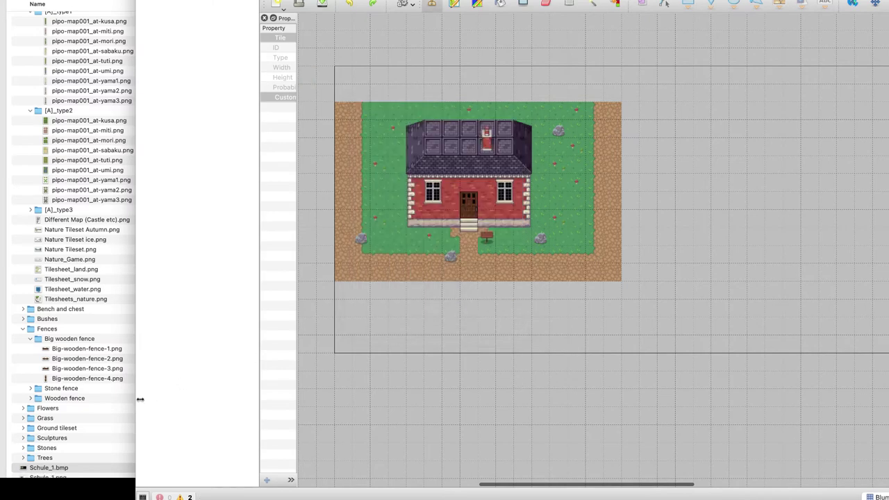
click(74, 453)
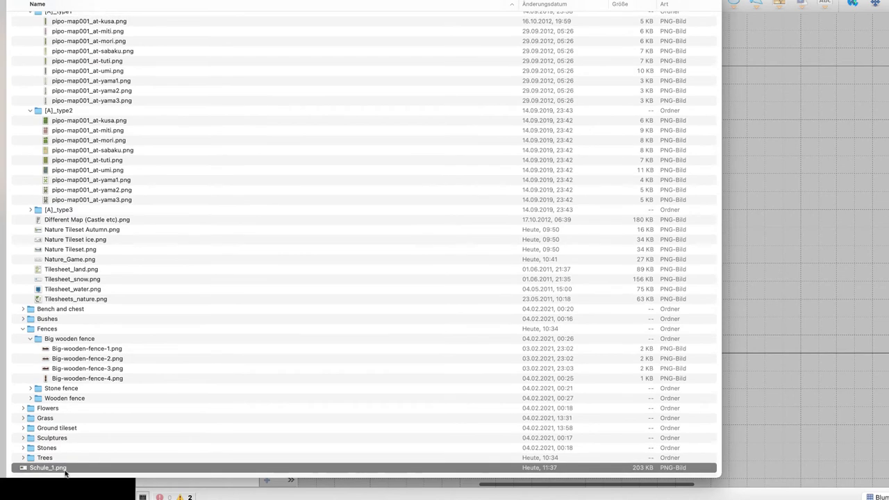
Quick Look Schule_1.png, close it, and reopen it in Preview
key(space)
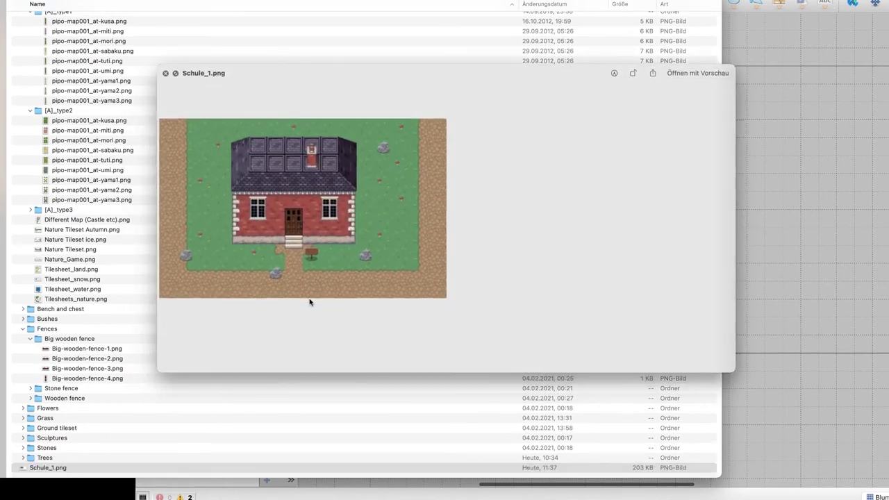
key(space)
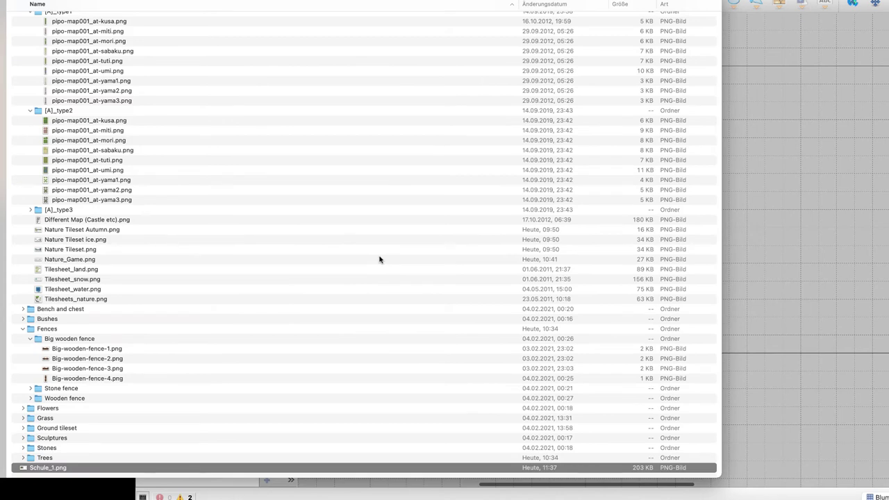
key(space)
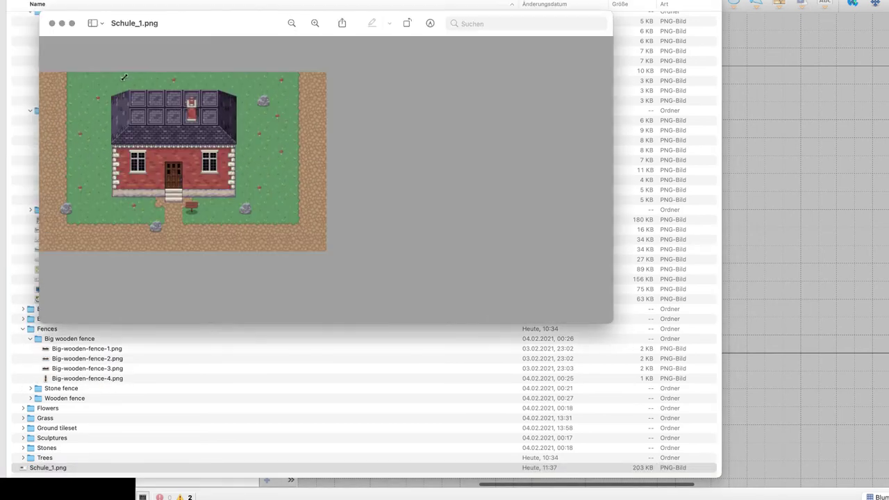
Crop Schule_1.png to a selection spanning the entire schoolhouse image
drag(220, 179, 38, 72)
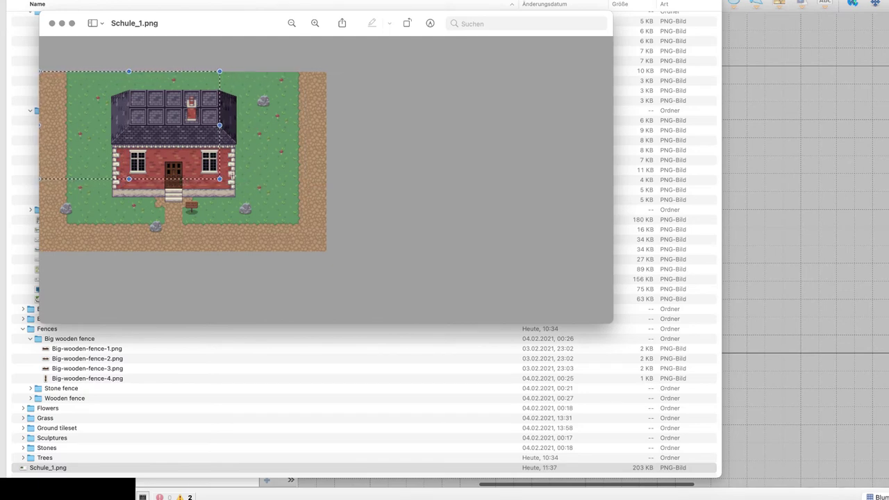
drag(221, 179, 326, 251)
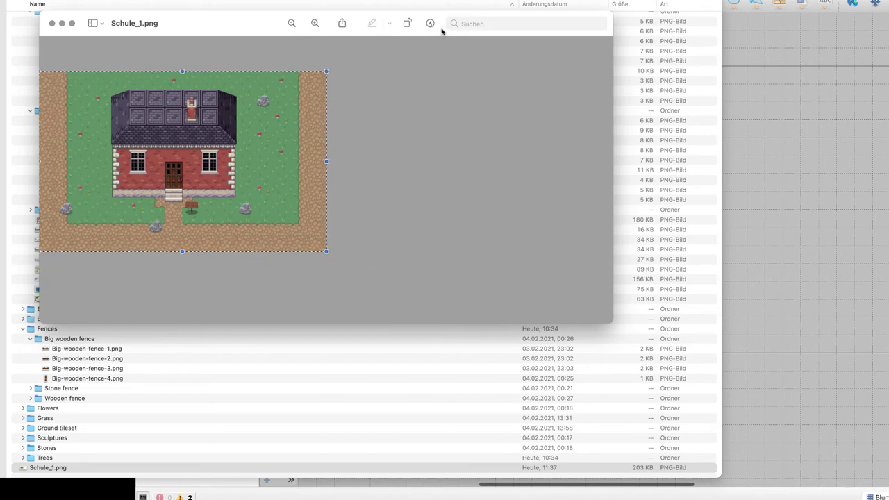
click(430, 23)
click(370, 43)
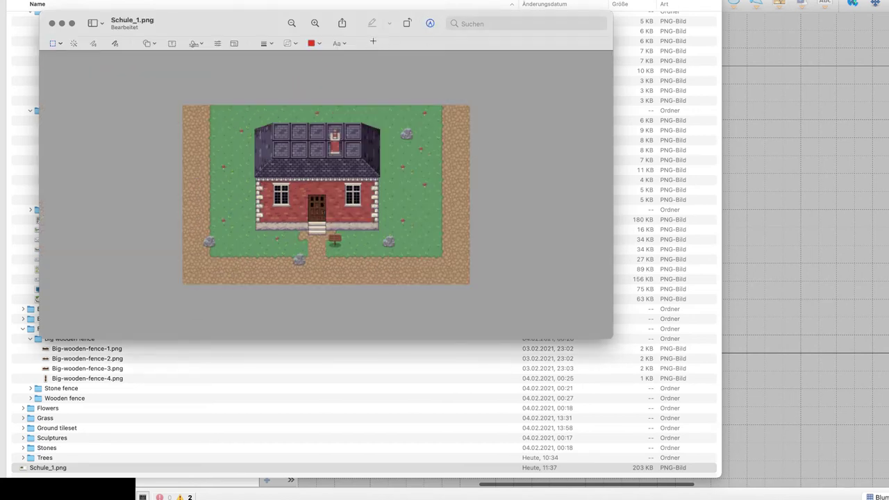
Close Preview, go to gather.town and launch the Gather app
key(super+w)
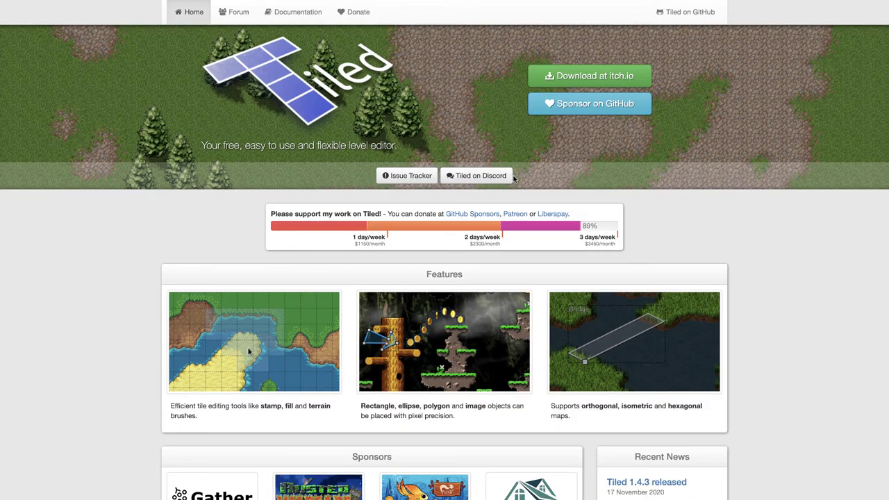
text(gather.town)
key(Return)
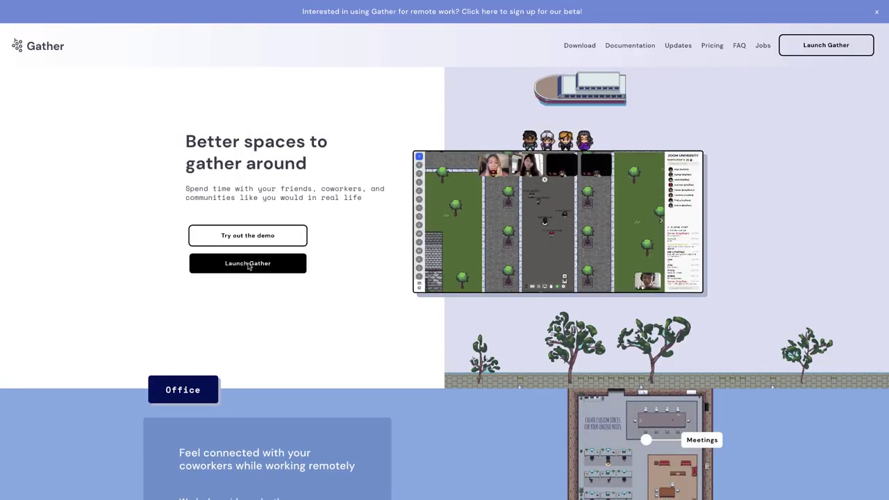
click(248, 263)
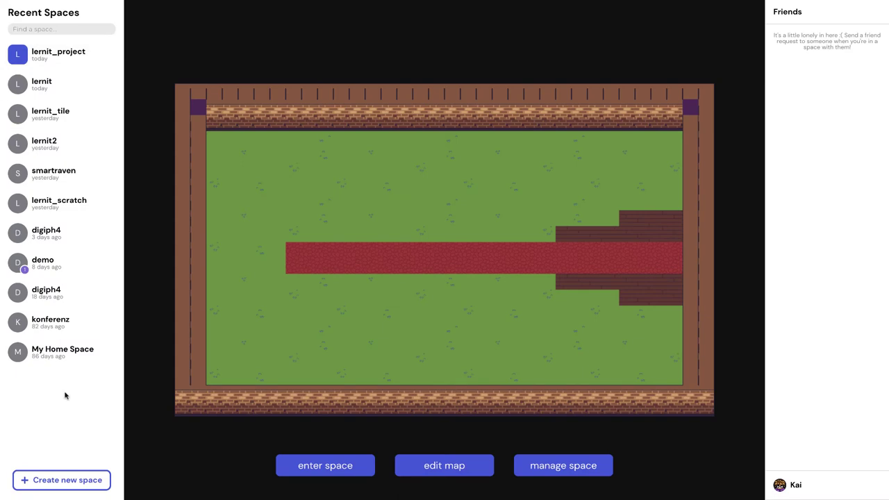
Create a space named lernit_schule with a password, using the custom start-from-scratch template
click(60, 479)
click(496, 197)
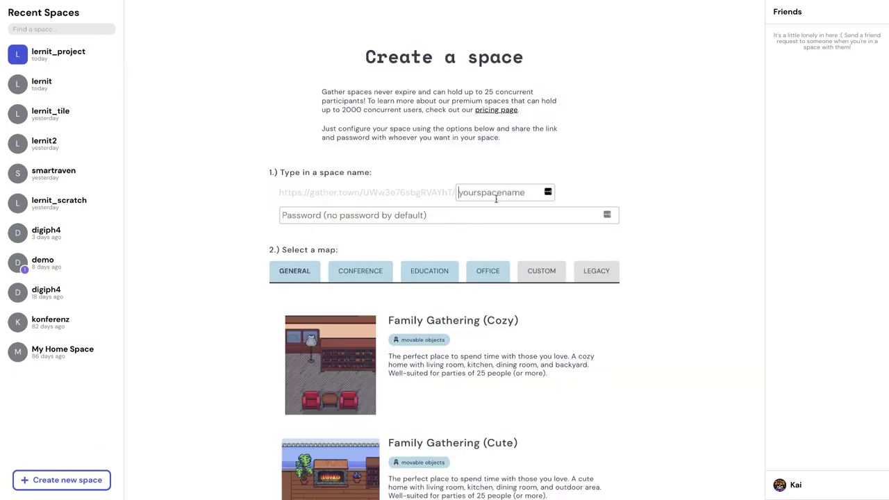
text(lernit_schule)
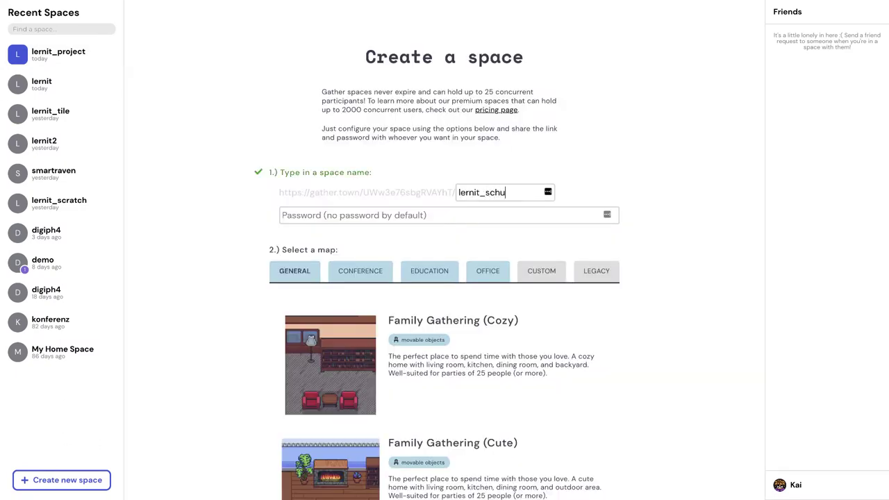
click(479, 214)
text(abc)
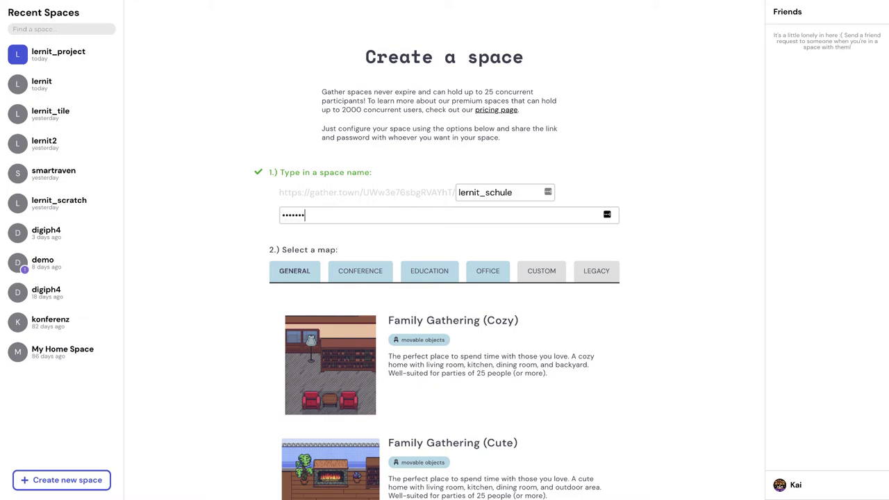
text(d)
click(544, 271)
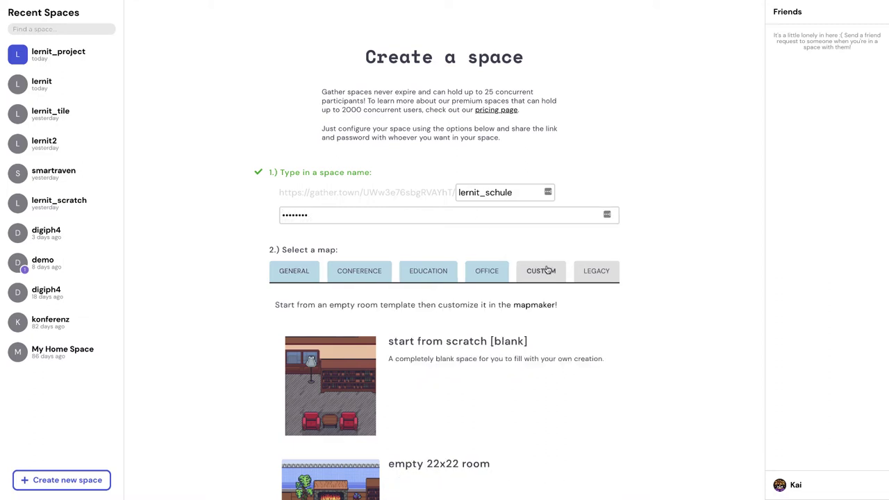
click(370, 353)
scroll(682, 333, down, 3)
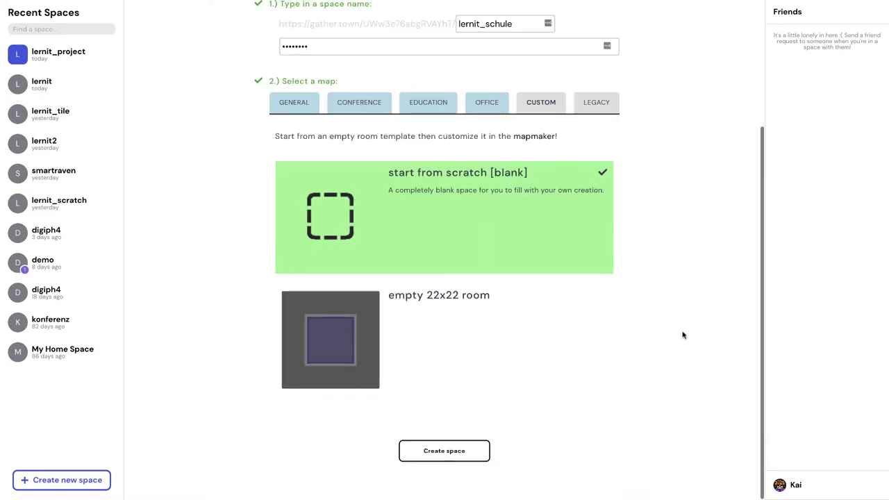
click(437, 455)
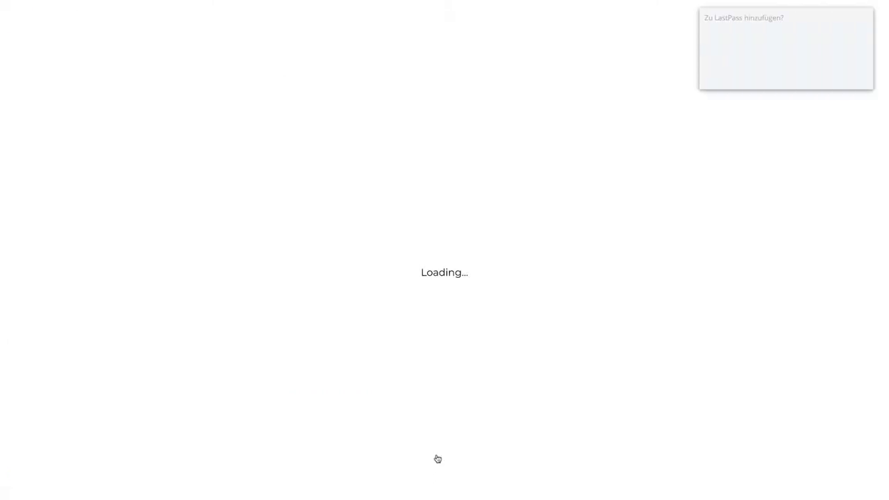
Enter the space password and join lernit_schule
click(797, 81)
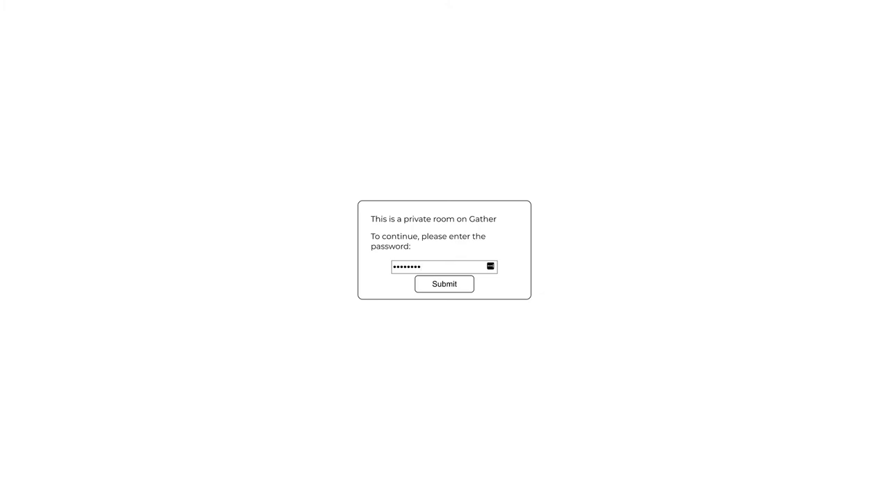
click(451, 290)
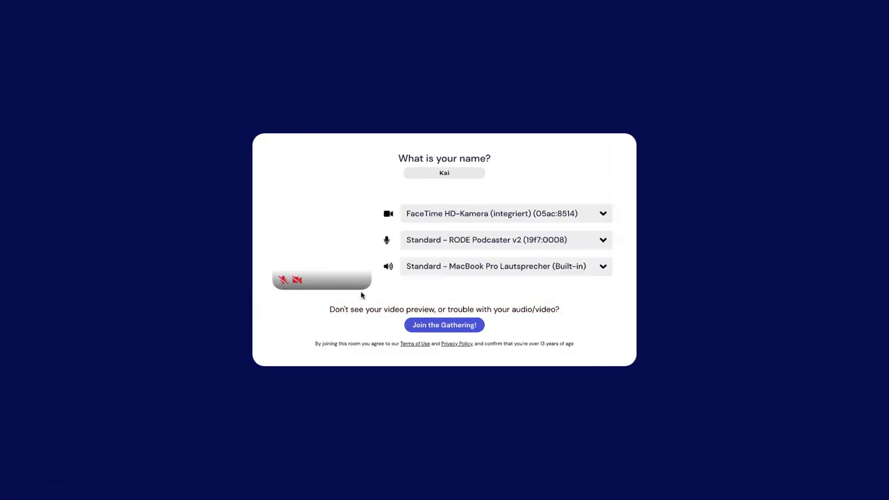
click(424, 321)
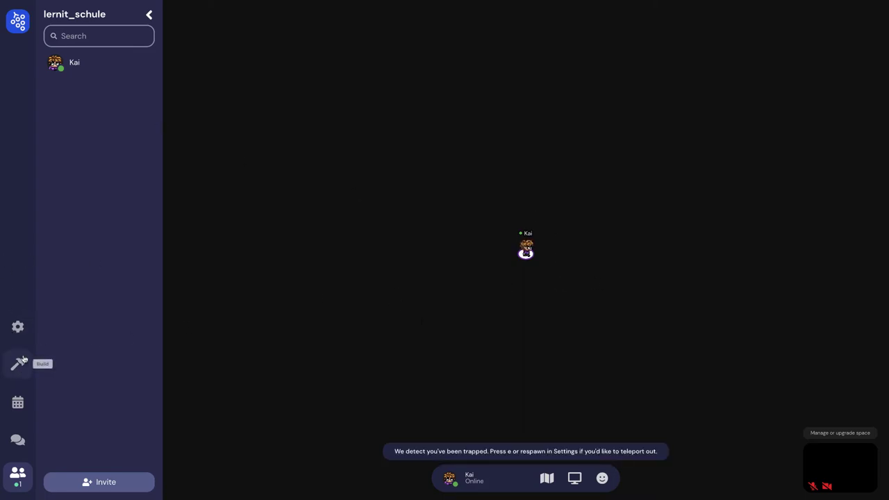
click(17, 364)
In Mapmaker, upload Schule_1.png from the Gather folder as the map background
click(109, 107)
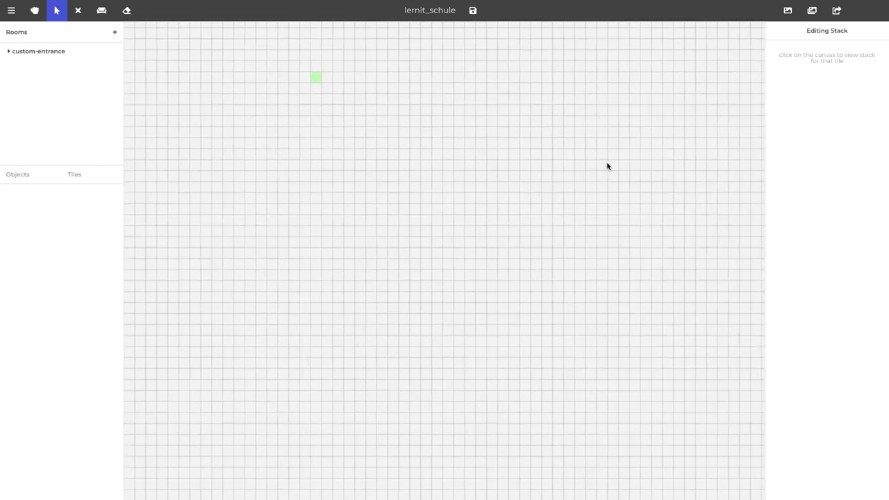
click(789, 10)
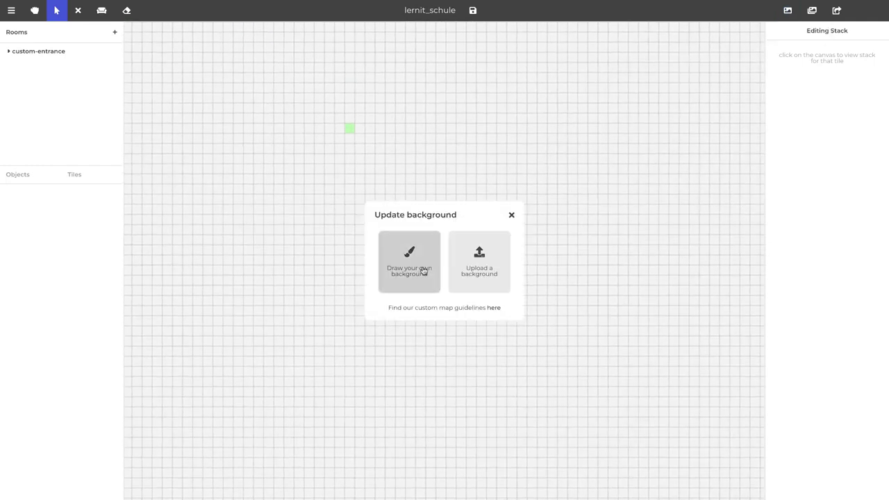
click(493, 244)
click(374, 226)
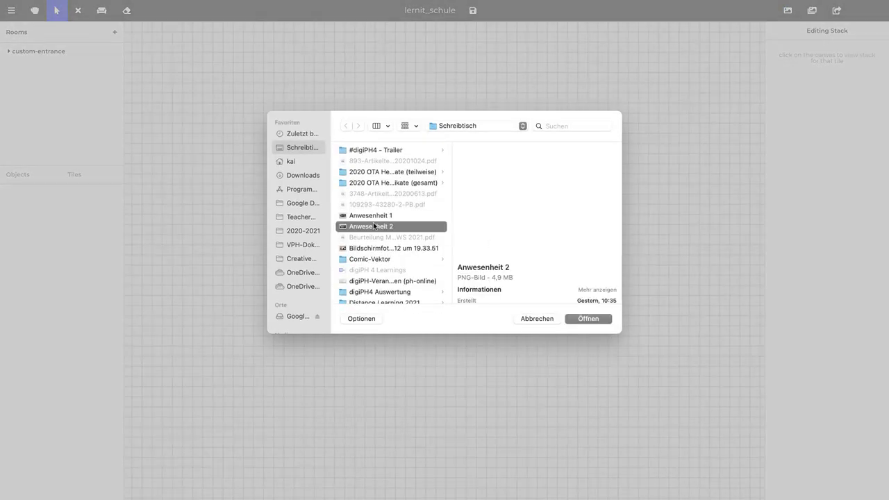
key(g)
key(Right)
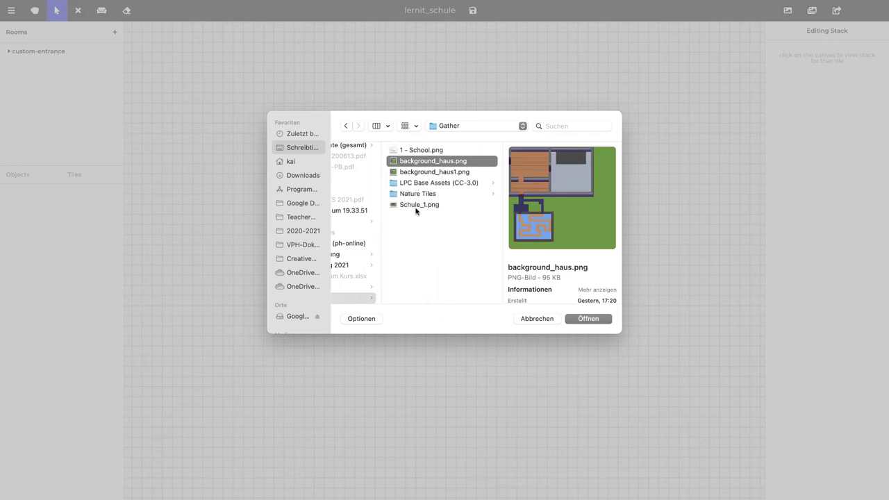
click(417, 205)
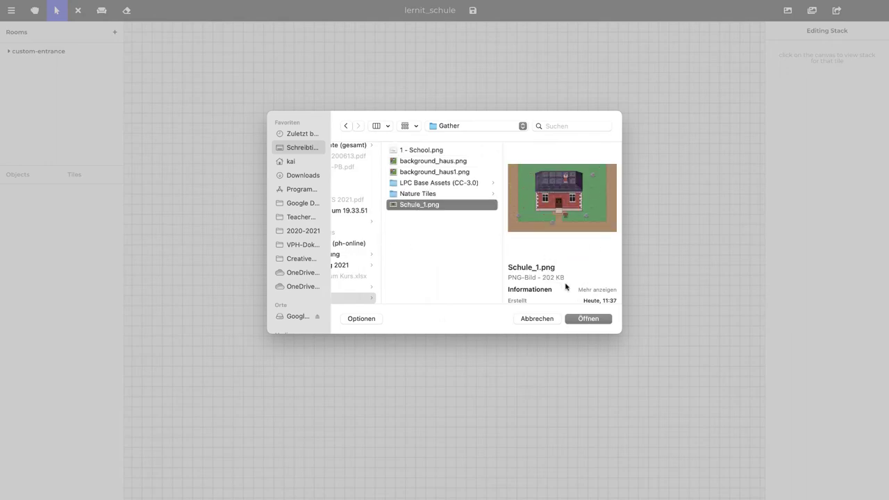
click(590, 318)
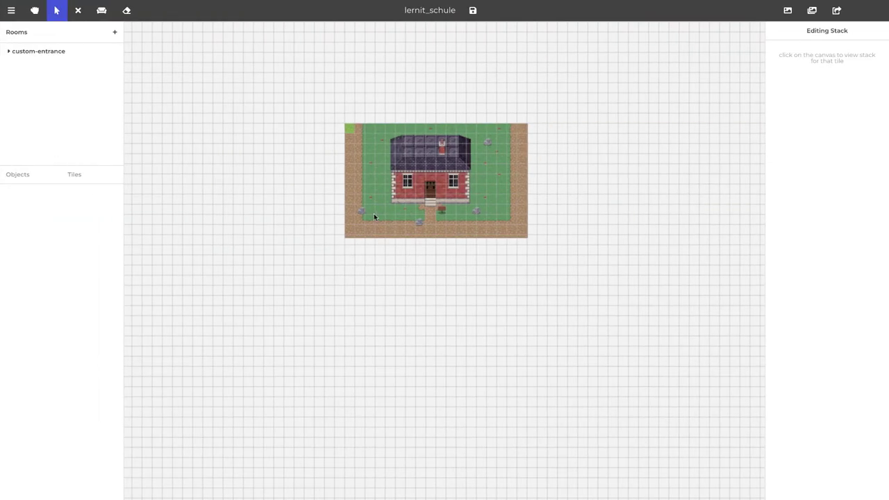
scroll(373, 217, up, 5)
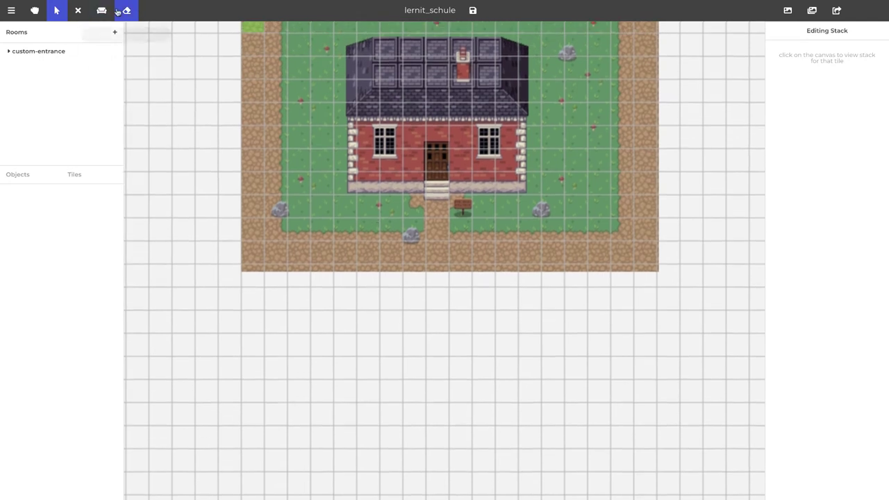
Paint spawn tiles along the dirt path below the house
click(97, 10)
click(88, 174)
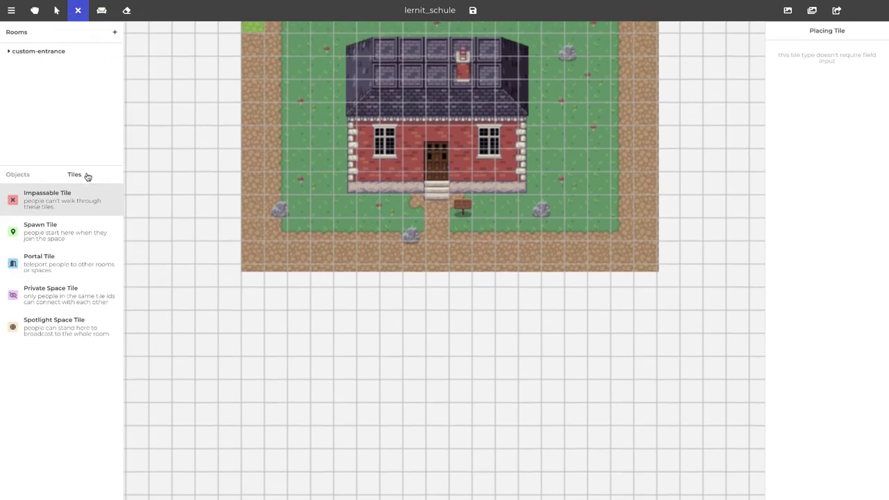
click(43, 234)
drag(344, 255, 375, 254)
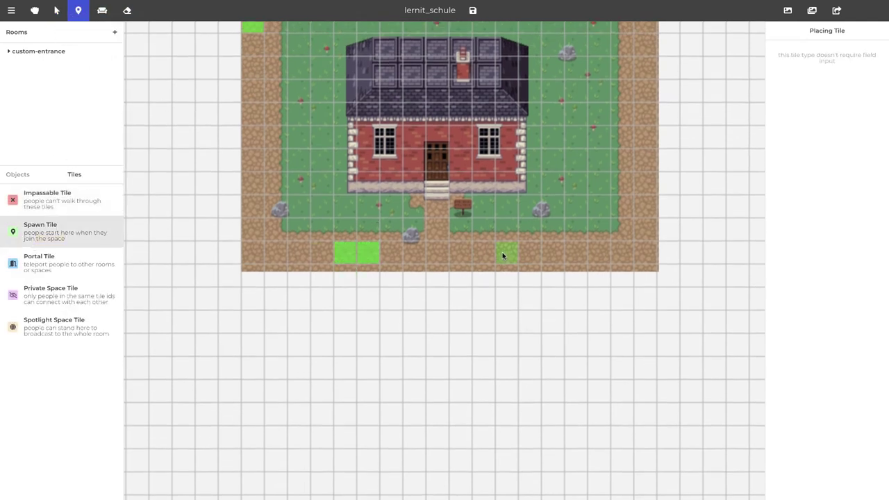
Erase the stray spawn tile at the map's top-left corner
scroll(236, 167, up, 2)
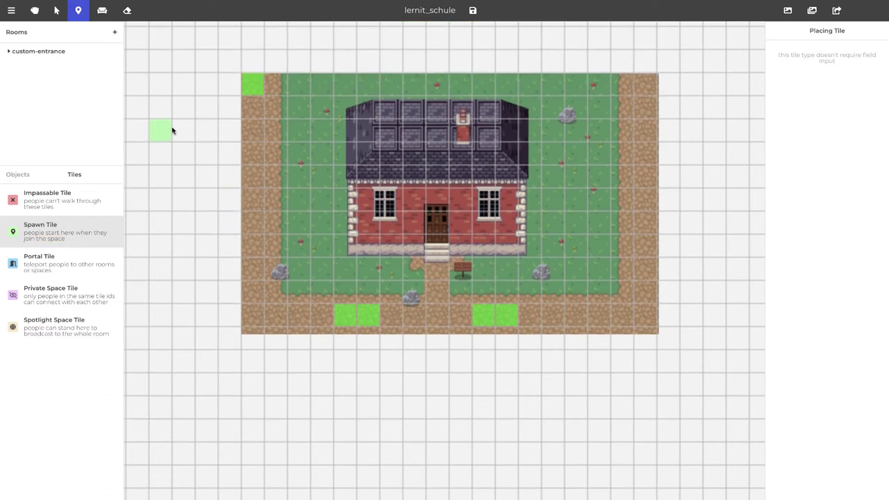
key(e)
click(252, 84)
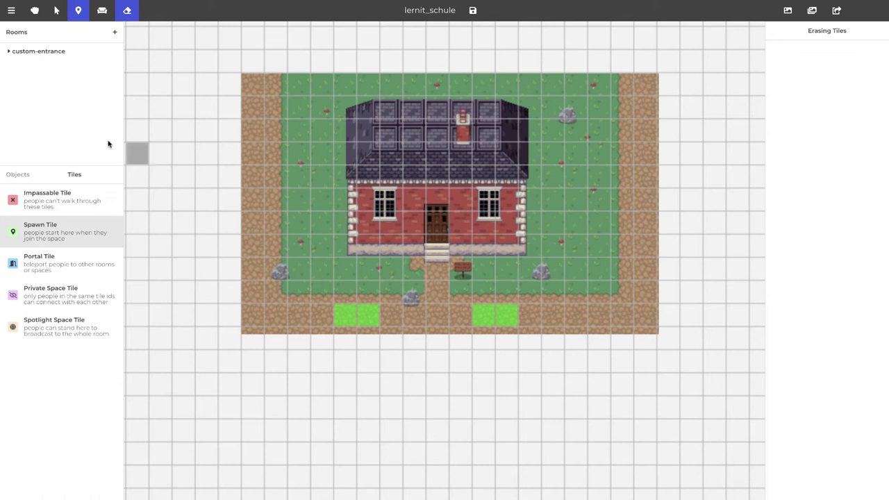
click(49, 201)
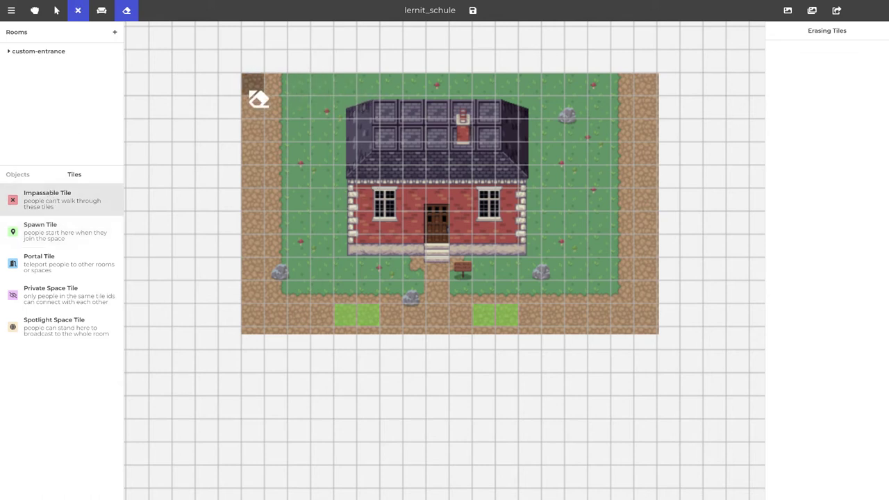
Paint impassable tiles along the map's bottom row and up the full right edge
click(90, 177)
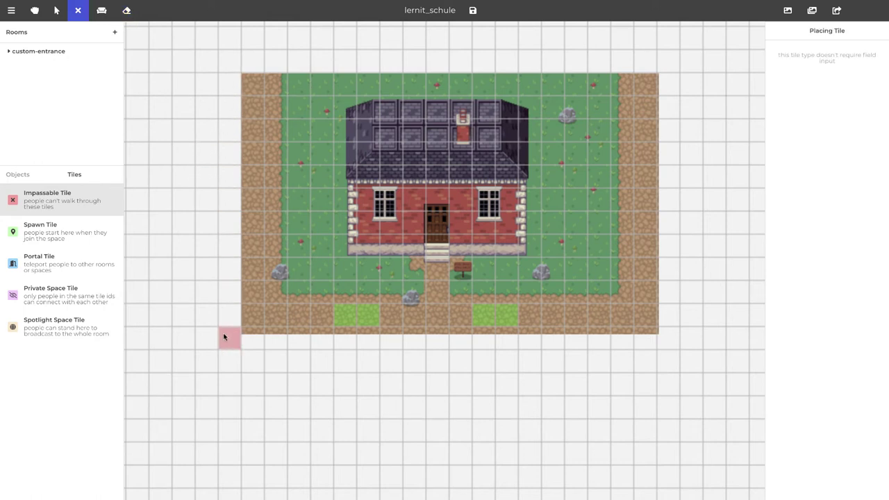
drag(252, 345, 589, 340)
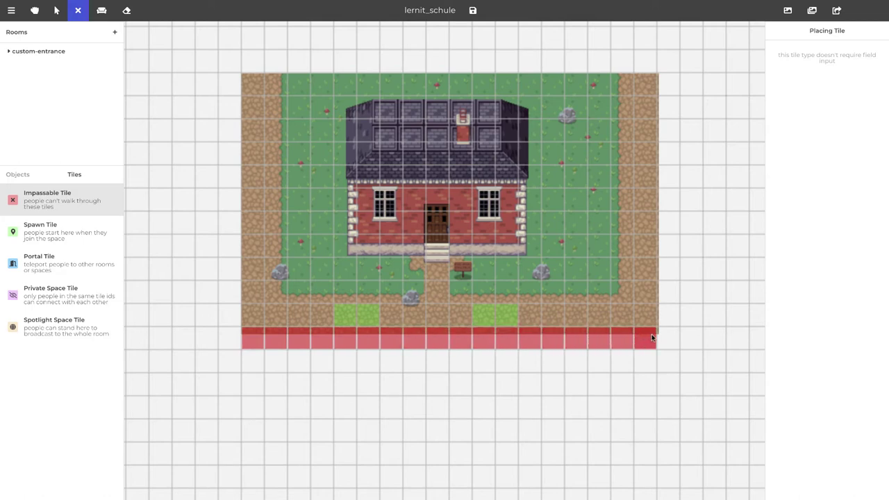
drag(661, 308, 663, 148)
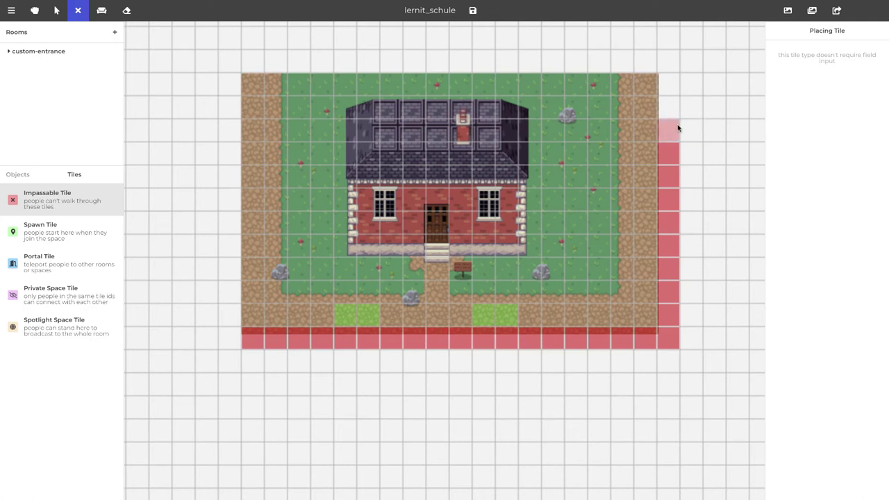
drag(676, 130, 673, 85)
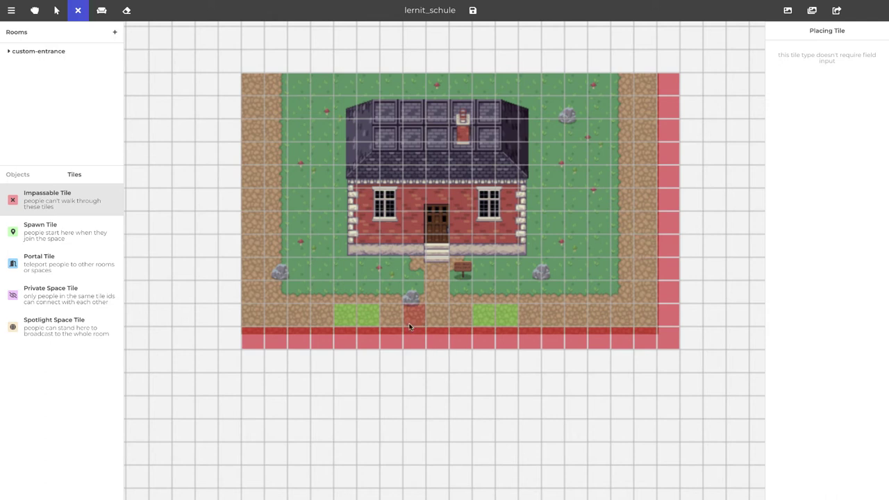
Make the house, tiles beside the steps, several rocks and the upper-right grass patch impassable
click(456, 274)
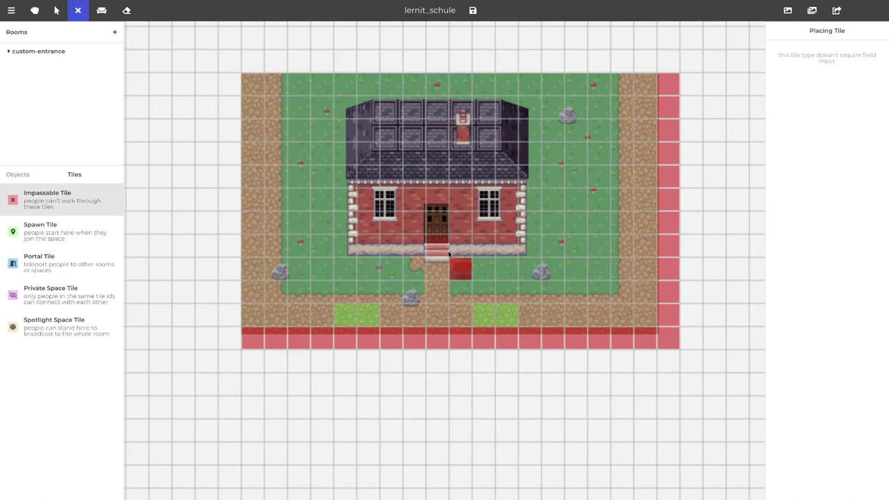
mouse_move(411, 241)
mouse_down()
mouse_move(355, 241)
mouse_move(366, 147)
mouse_move(350, 167)
mouse_move(351, 112)
mouse_move(529, 107)
mouse_move(529, 159)
mouse_move(515, 224)
mouse_move(527, 231)
mouse_move(529, 250)
mouse_move(464, 245)
mouse_move(465, 208)
mouse_move(438, 195)
mouse_up()
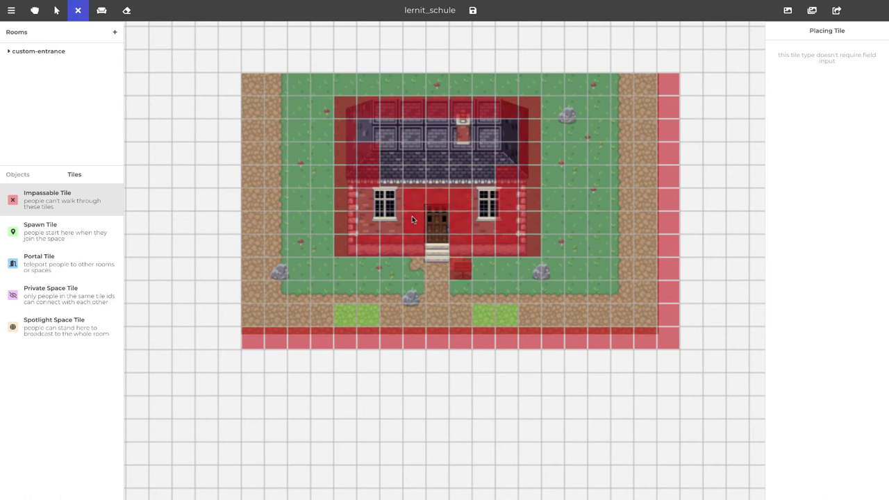
click(406, 289)
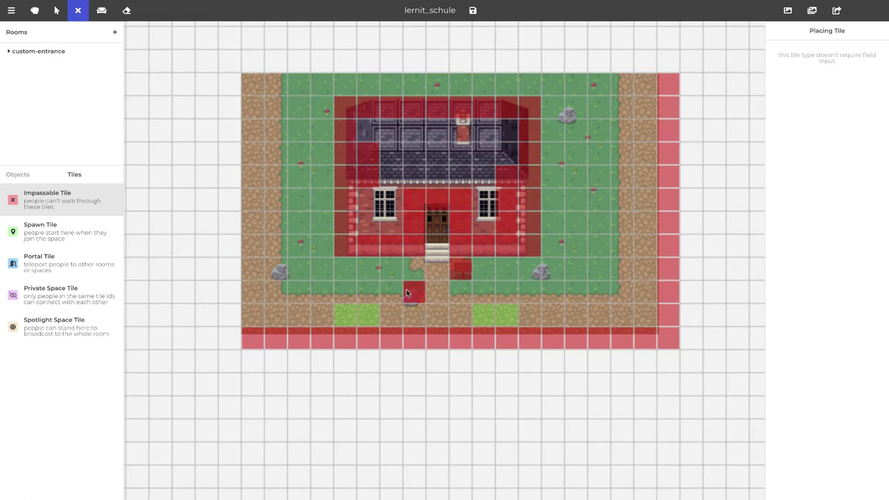
click(536, 272)
click(552, 271)
click(566, 313)
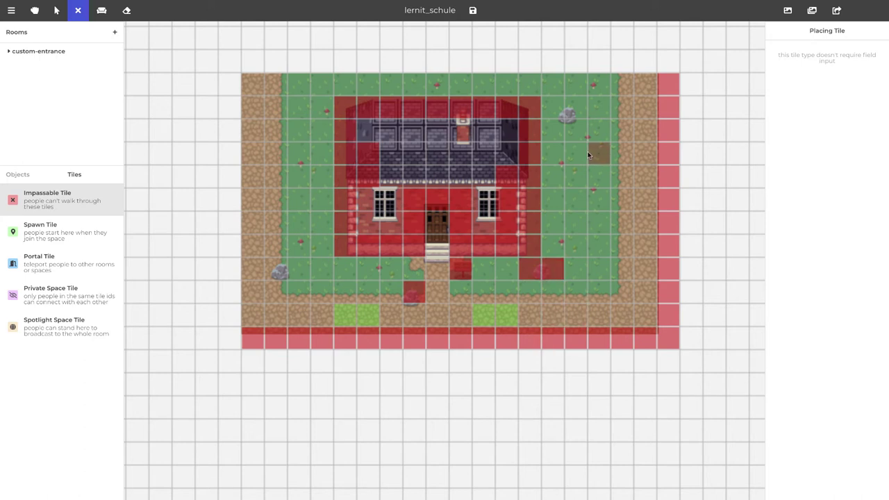
click(275, 268)
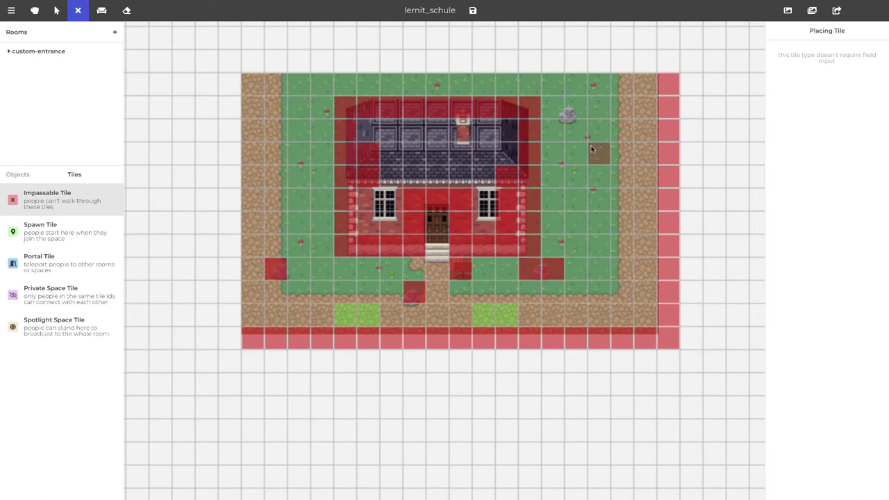
mouse_move(569, 116)
mouse_down()
mouse_move(577, 132)
mouse_move(552, 131)
mouse_move(552, 107)
mouse_up()
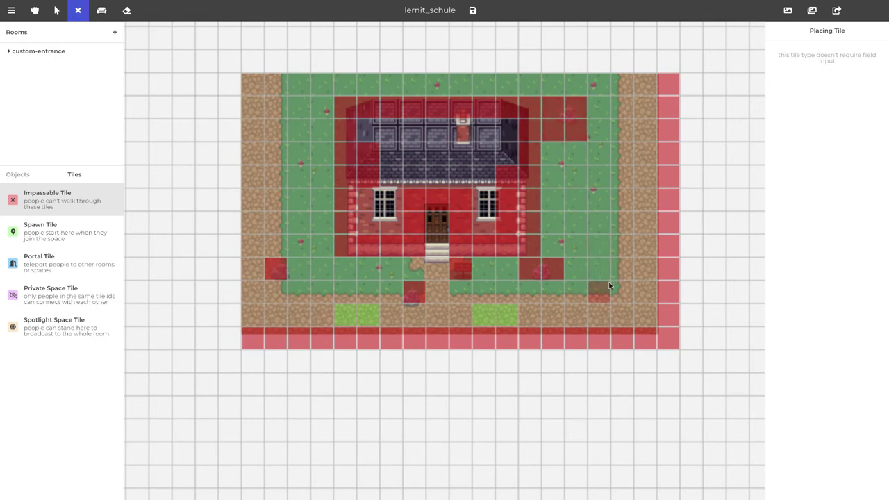
Save the map, then go to the lernit_schule space and join it
click(472, 9)
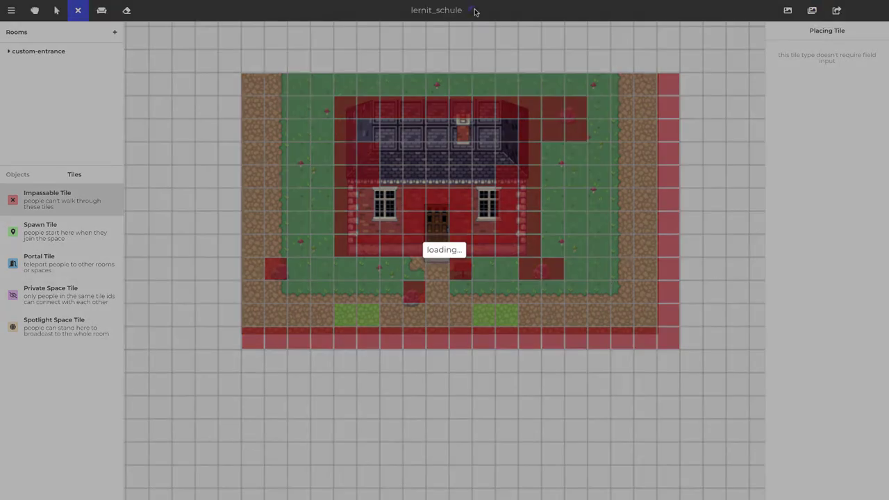
click(531, 32)
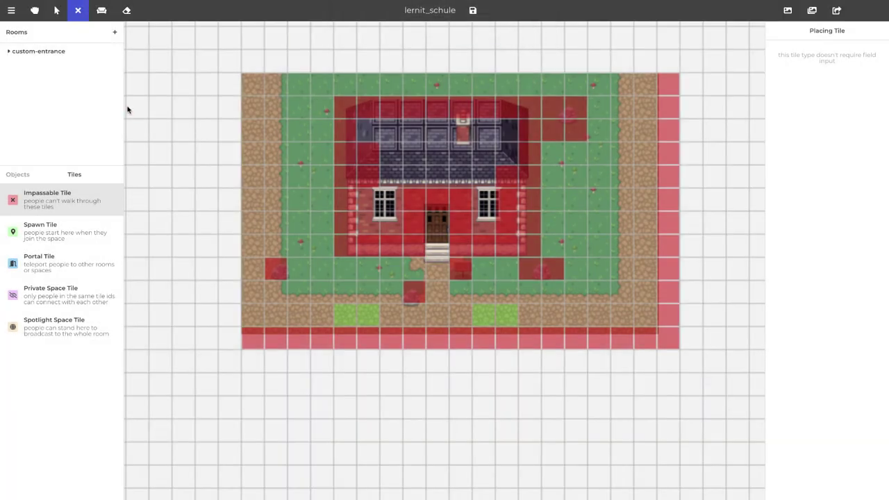
click(11, 10)
click(22, 30)
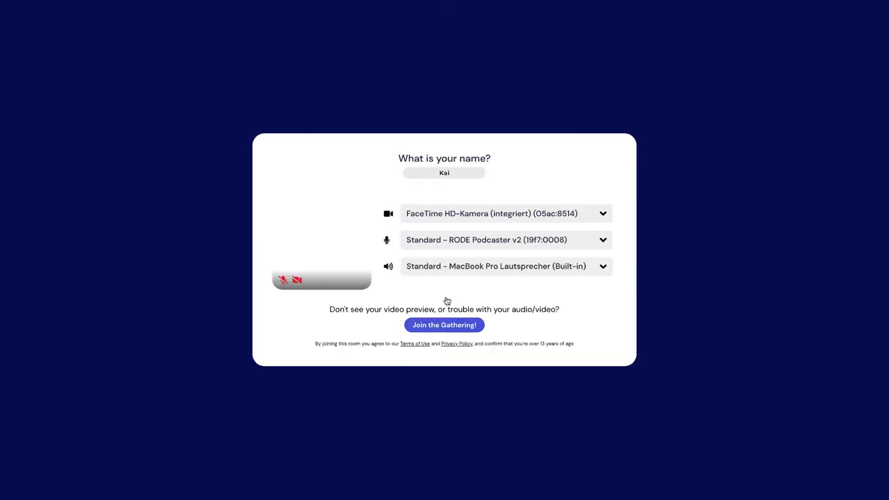
click(441, 326)
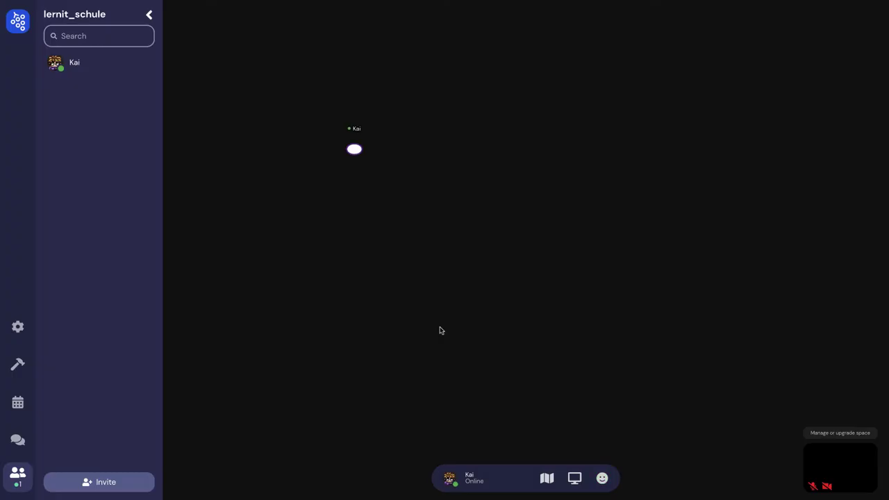
Walk the avatar around the schoolhouse grounds with the arrow keys, then return to Tiled
key(Down)
key(Down)
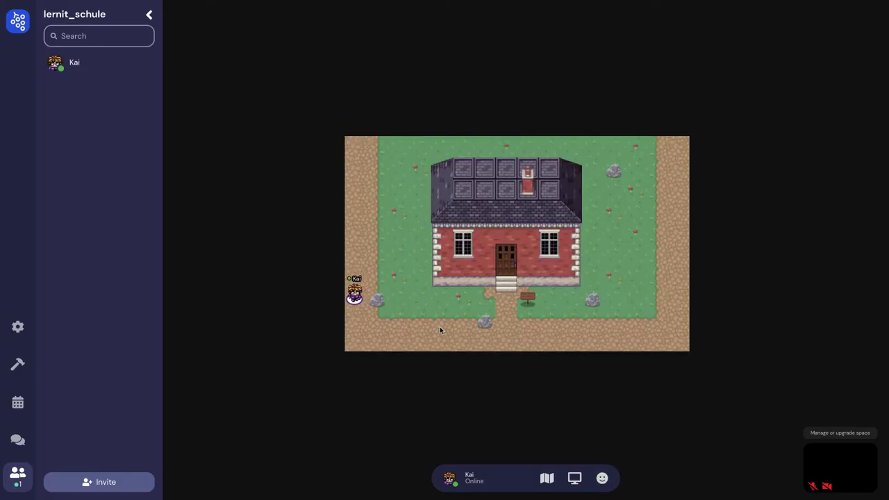
key(Right)
key(Up)
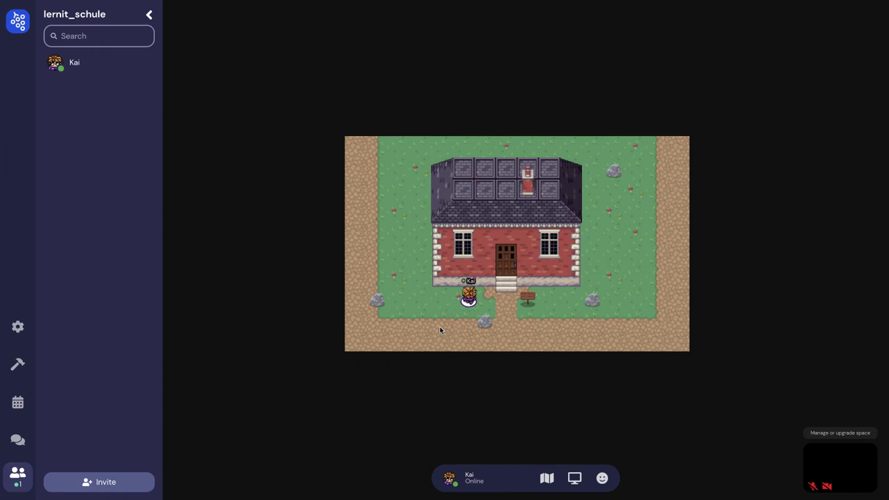
key(Down)
key(Right)
key(Right)
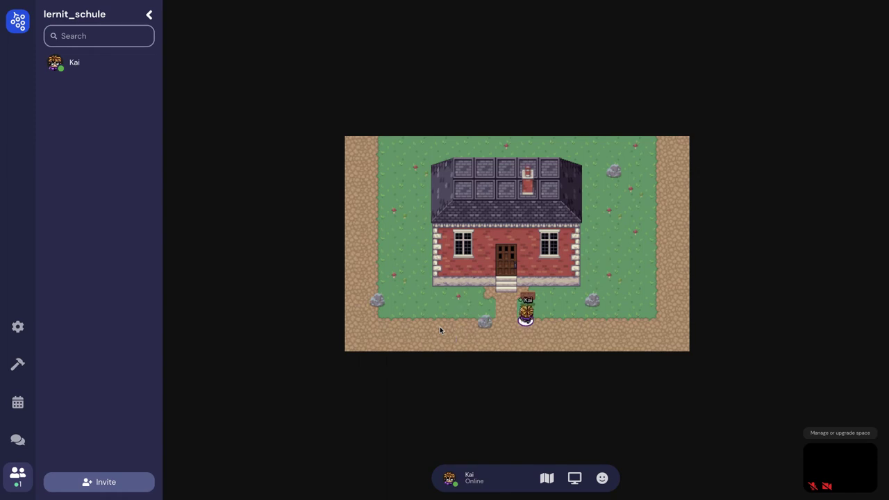
key(Up)
key(Right)
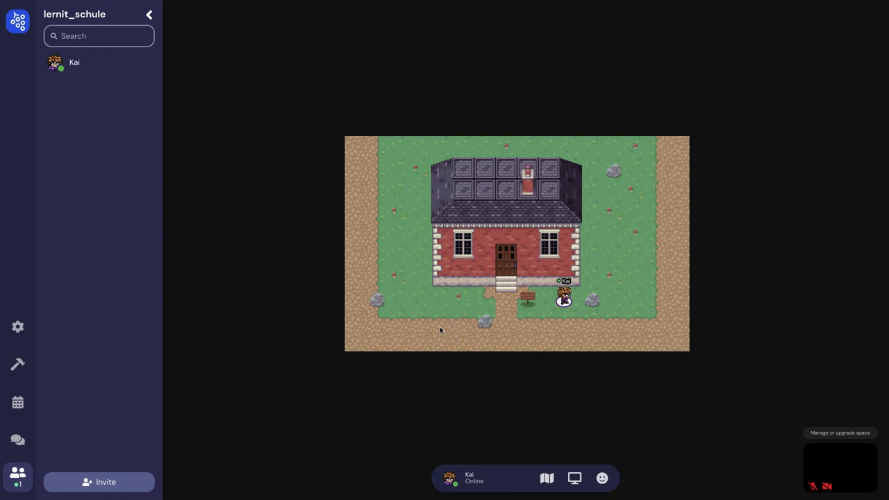
key(Down)
key(Right)
key(Up)
key(Up)
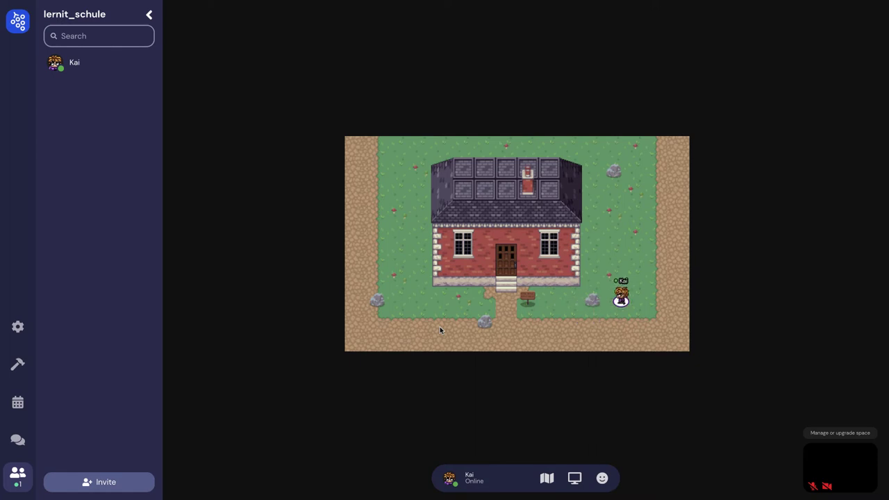
key(Up)
key(Left)
key(Up)
key(Up)
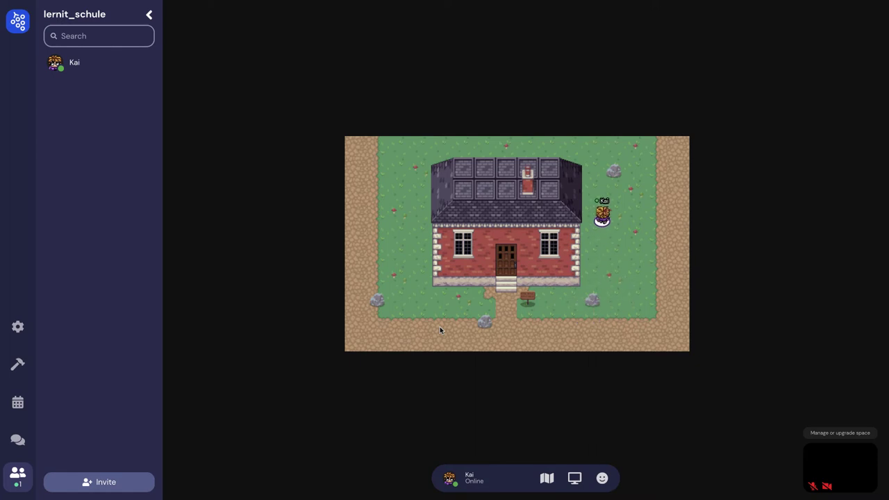
key(Down)
key(Down)
key(Up)
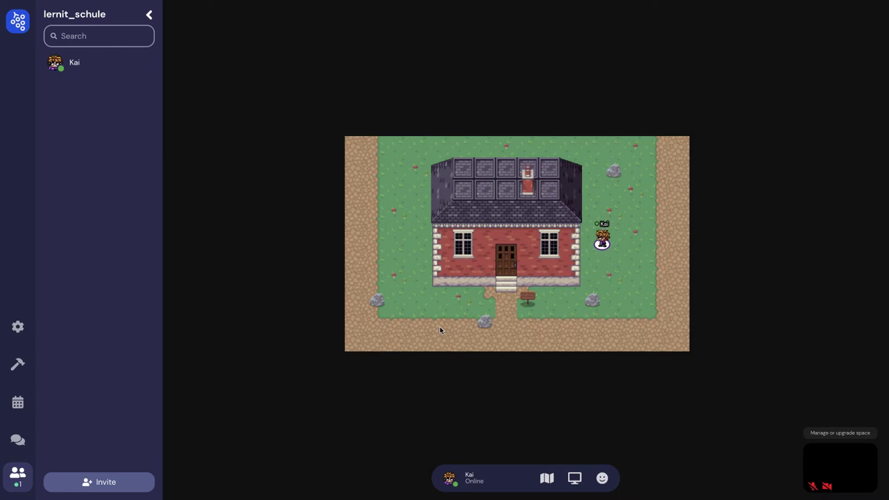
key(ctrl+Left)
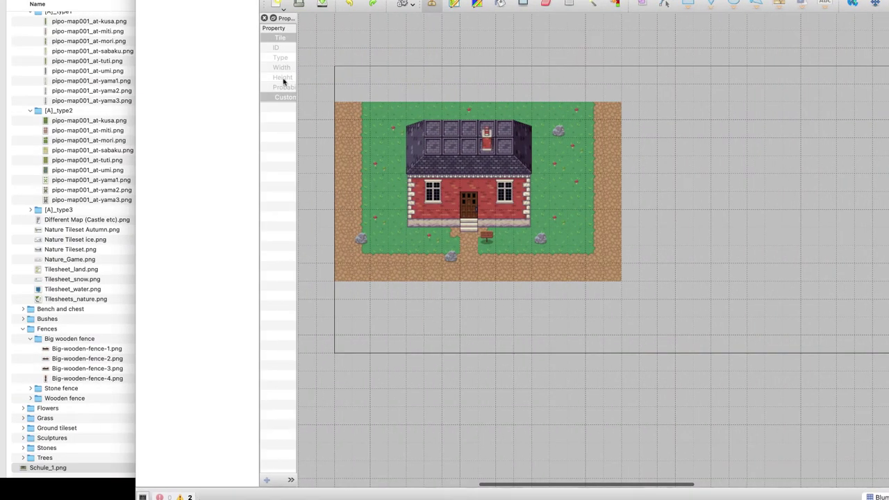
Export the Tiled map as an image, overwriting the existing Schule_1.png
click(48, 0)
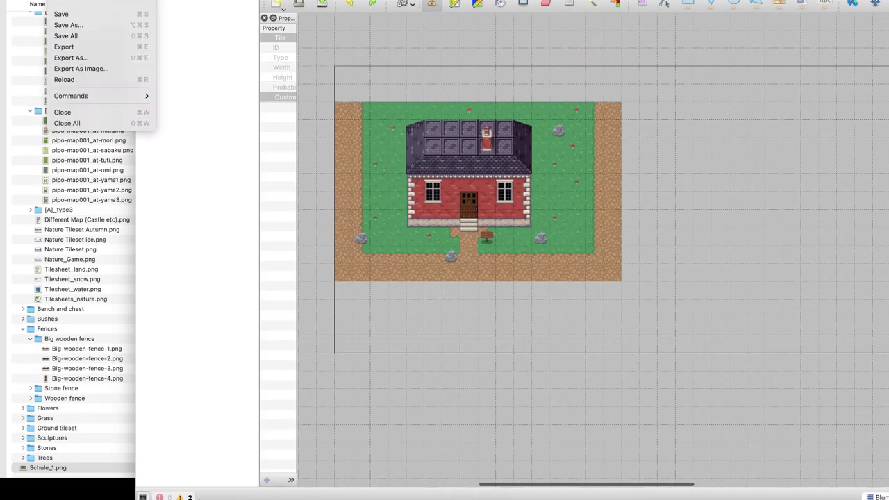
click(105, 70)
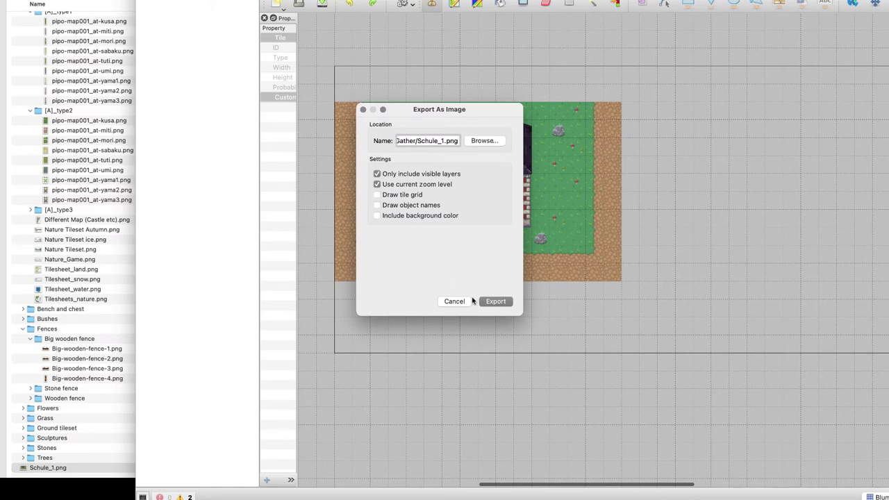
key(Return)
click(486, 228)
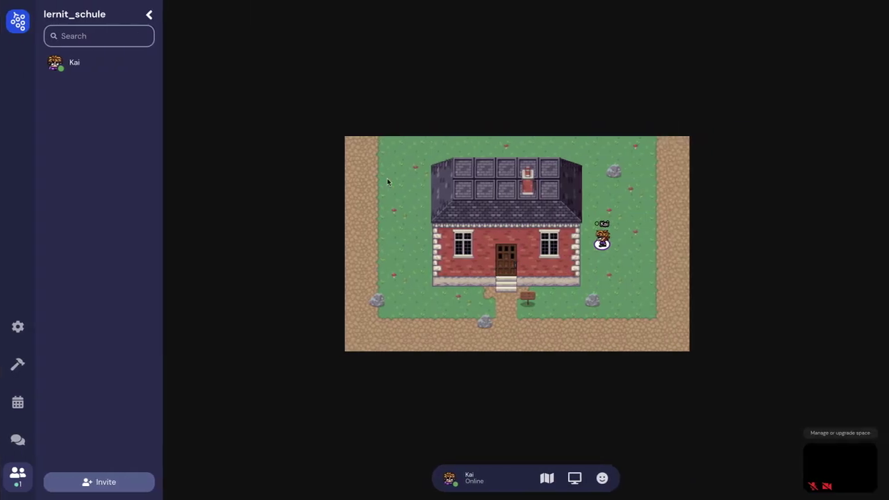
click(17, 364)
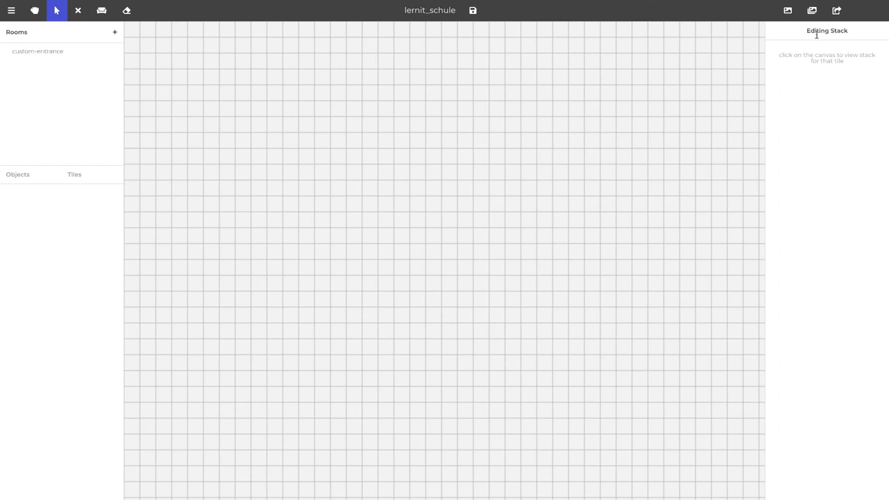
Upload the re-exported Schule_1.png as the room background and erase all old impassable tiles
click(788, 10)
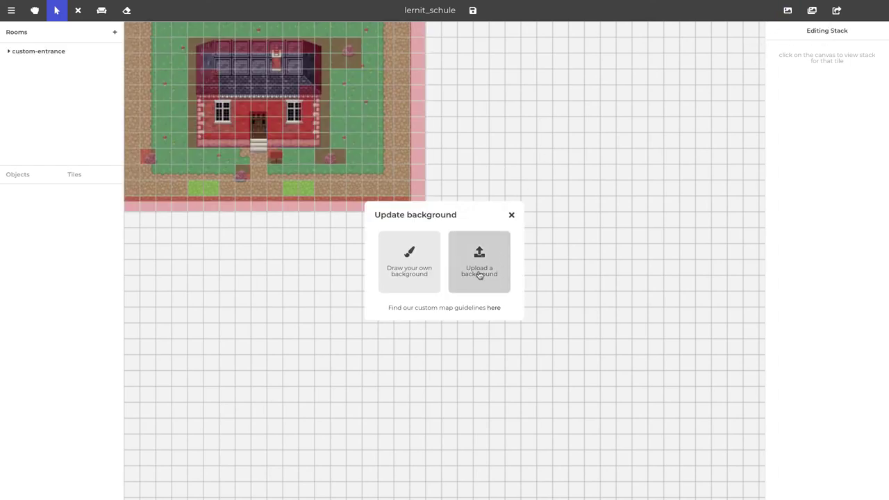
click(478, 273)
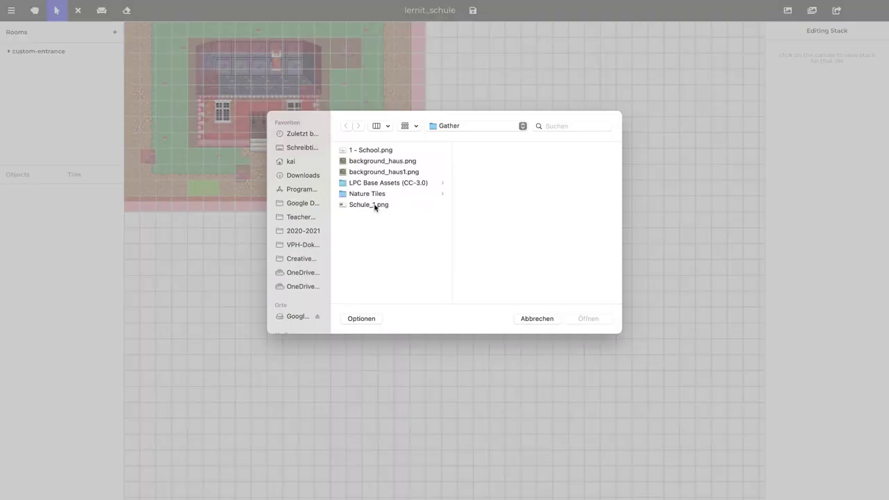
double_click(375, 205)
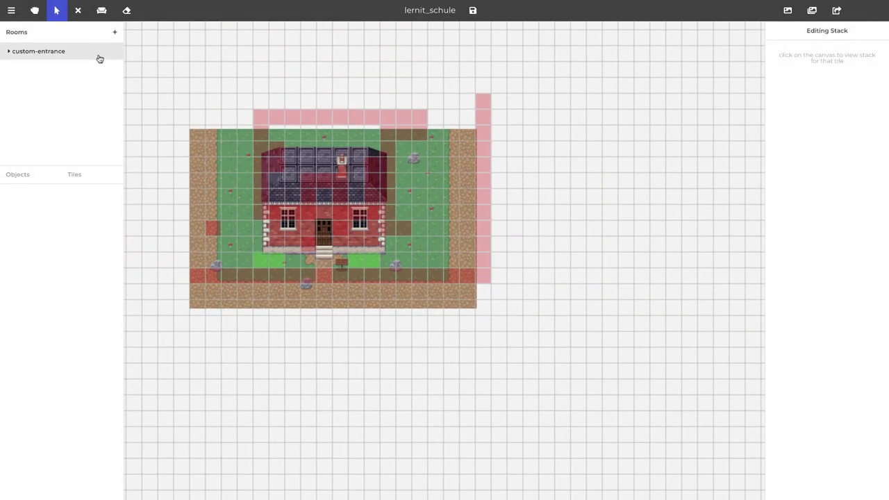
click(126, 11)
mouse_move(278, 131)
mouse_down()
mouse_move(441, 123)
mouse_move(345, 142)
mouse_move(315, 124)
mouse_move(274, 121)
mouse_move(226, 182)
mouse_move(246, 177)
mouse_move(200, 270)
mouse_move(239, 135)
mouse_move(236, 262)
mouse_move(214, 274)
mouse_move(219, 285)
mouse_move(485, 276)
mouse_move(284, 277)
mouse_move(209, 294)
mouse_move(359, 280)
mouse_move(268, 251)
mouse_move(305, 245)
mouse_move(274, 255)
mouse_move(231, 251)
mouse_move(277, 156)
mouse_move(258, 231)
mouse_move(262, 177)
mouse_move(271, 229)
mouse_move(349, 184)
mouse_move(317, 202)
mouse_move(334, 199)
mouse_move(363, 240)
mouse_move(399, 191)
mouse_move(411, 244)
mouse_move(386, 241)
mouse_move(346, 201)
mouse_move(367, 212)
mouse_move(390, 130)
mouse_move(443, 138)
mouse_move(489, 108)
mouse_move(498, 167)
mouse_move(486, 283)
mouse_move(488, 133)
mouse_up()
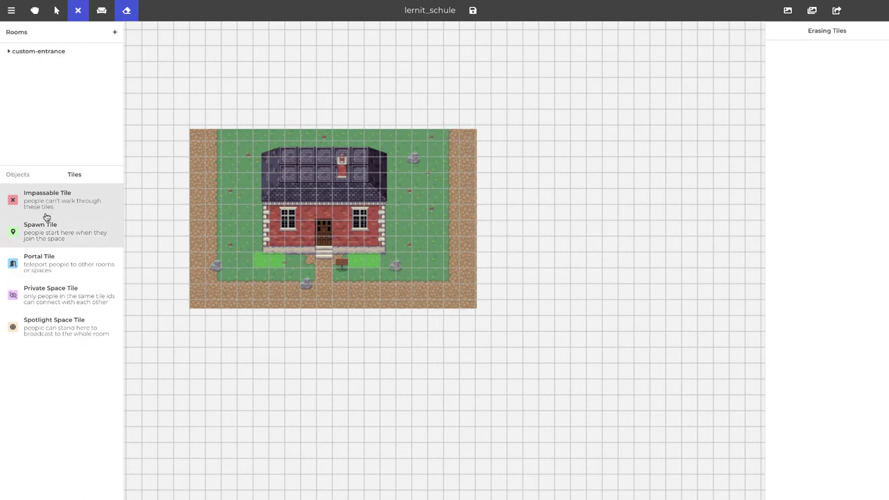
Paint impassable tiles over the house steps, front, roof's top row and walls beside the door
key(e)
click(324, 252)
mouse_move(340, 263)
mouse_down()
mouse_move(340, 245)
mouse_move(379, 245)
mouse_move(372, 220)
mouse_move(389, 191)
mouse_move(387, 167)
mouse_up()
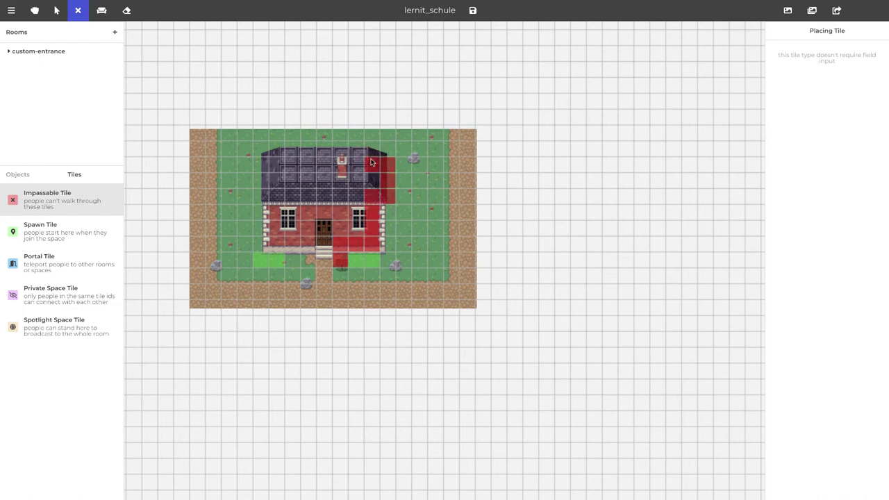
mouse_move(359, 150)
mouse_down()
mouse_move(369, 149)
mouse_move(290, 154)
mouse_up()
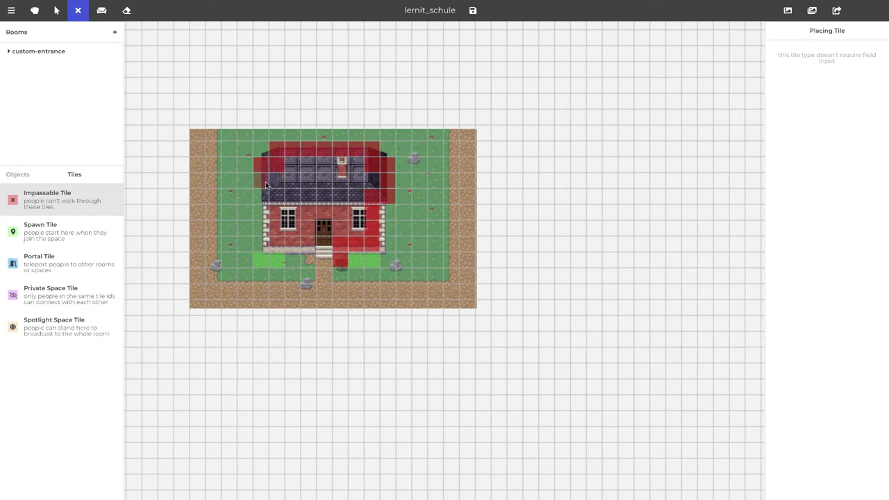
drag(279, 202, 276, 232)
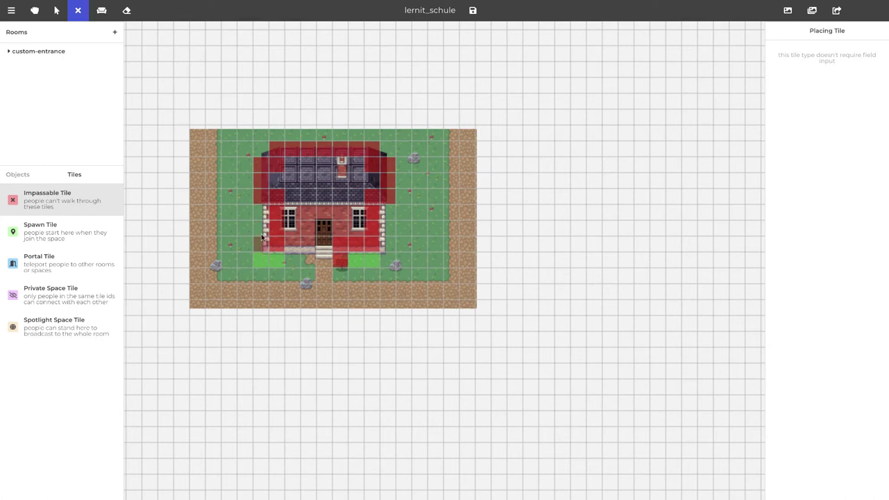
mouse_move(297, 243)
mouse_down()
mouse_move(309, 244)
mouse_move(323, 218)
mouse_move(336, 215)
mouse_up()
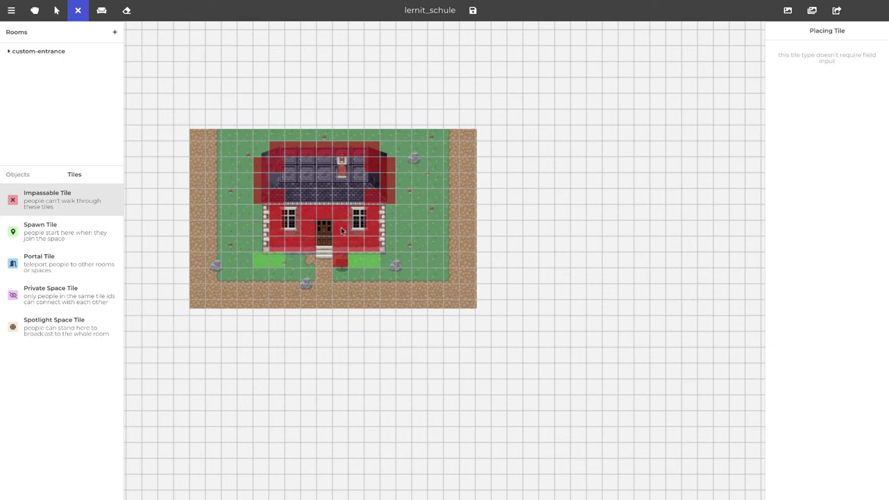
Block three path tiles near the steps and paint the impassable map border from the top-left corner
click(214, 265)
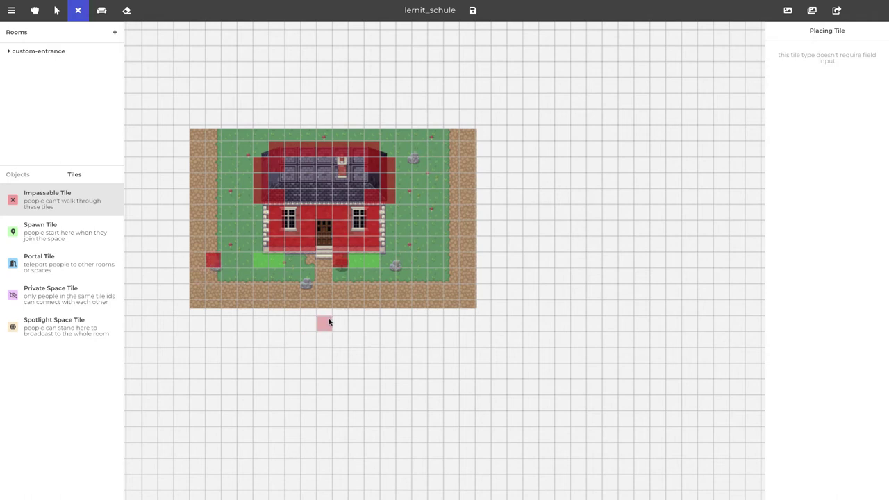
click(306, 277)
click(387, 261)
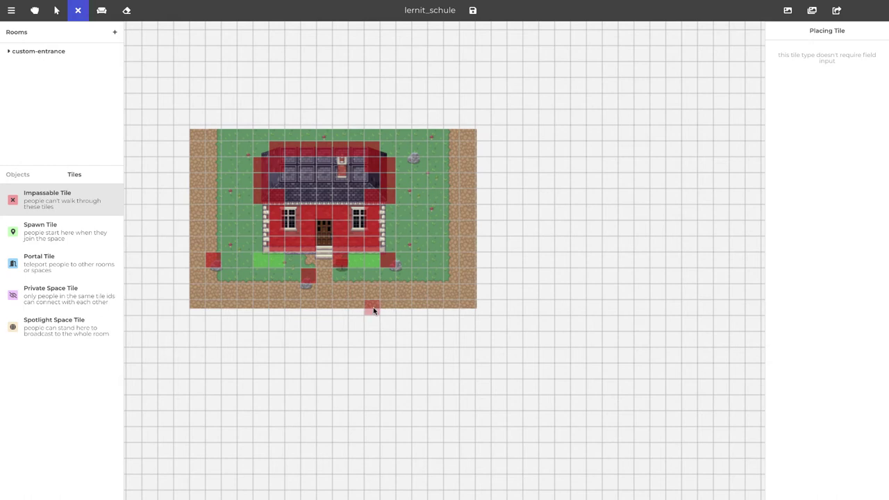
click(197, 121)
mouse_move(197, 121)
mouse_down()
mouse_move(478, 134)
mouse_move(472, 231)
mouse_move(481, 240)
mouse_move(481, 310)
mouse_move(186, 313)
mouse_up()
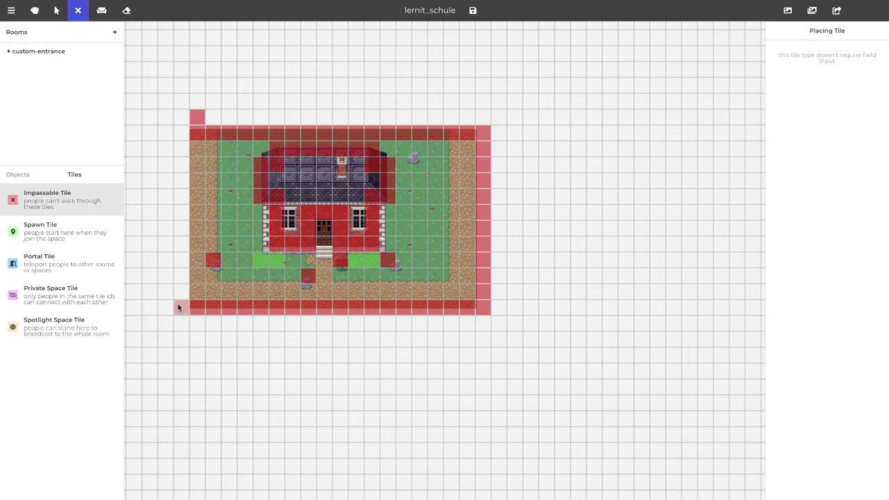
Erase the stray impassable tile above the top-left corner
key(e)
click(199, 118)
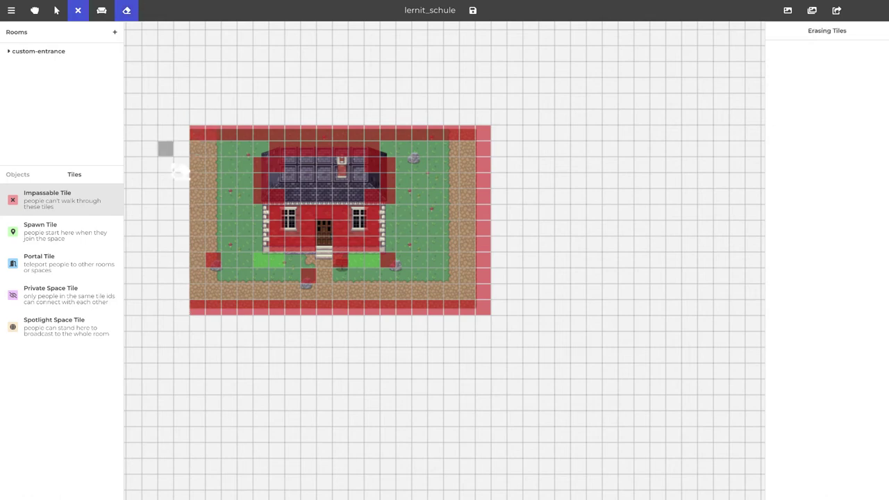
key(ctrl+Left)
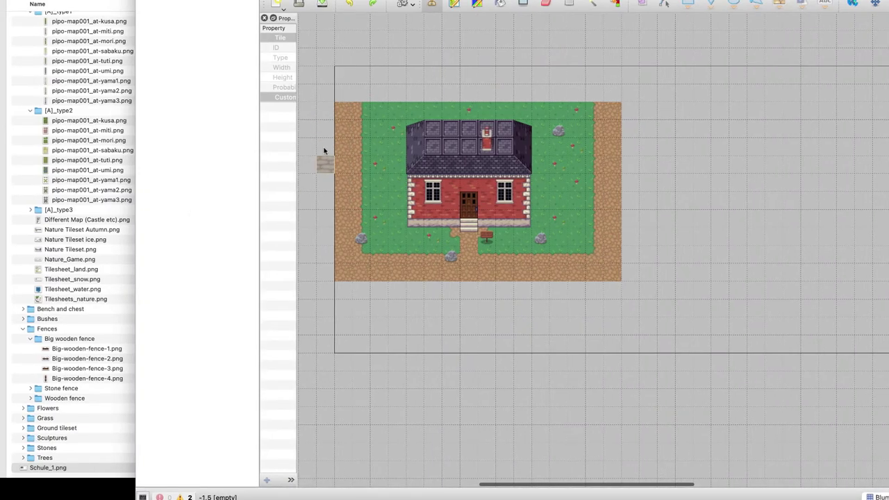
key(ctrl+Right)
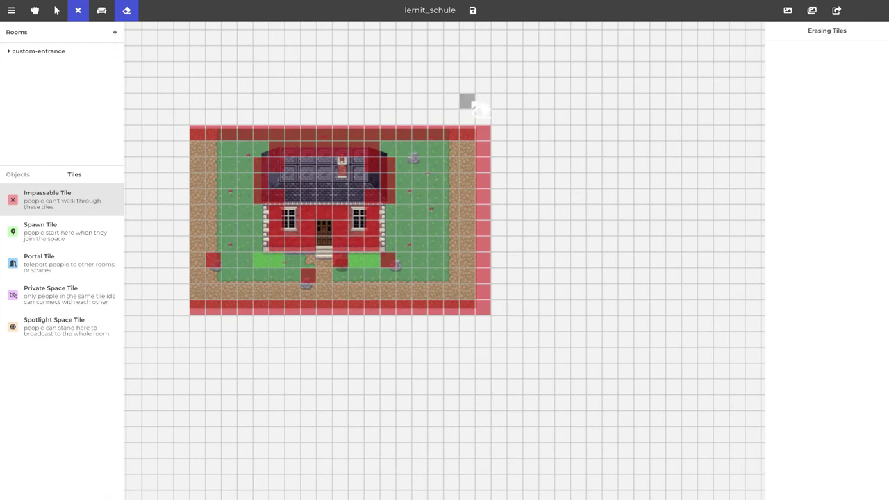
Save the map changes and join the lernit_schule space
click(472, 11)
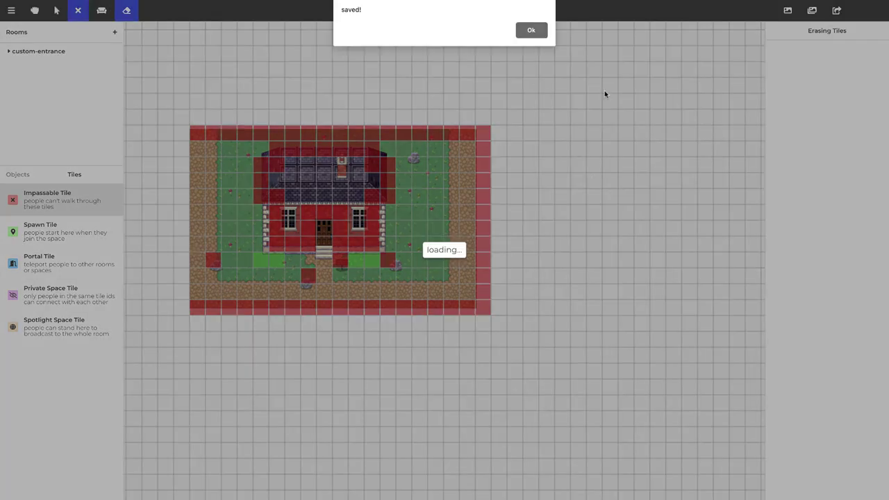
click(532, 31)
click(11, 11)
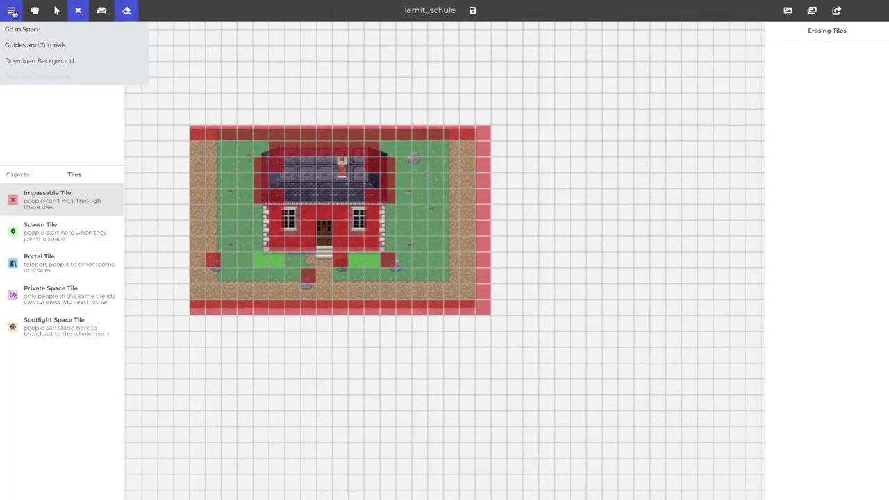
mouse_move(14, 14)
click(21, 29)
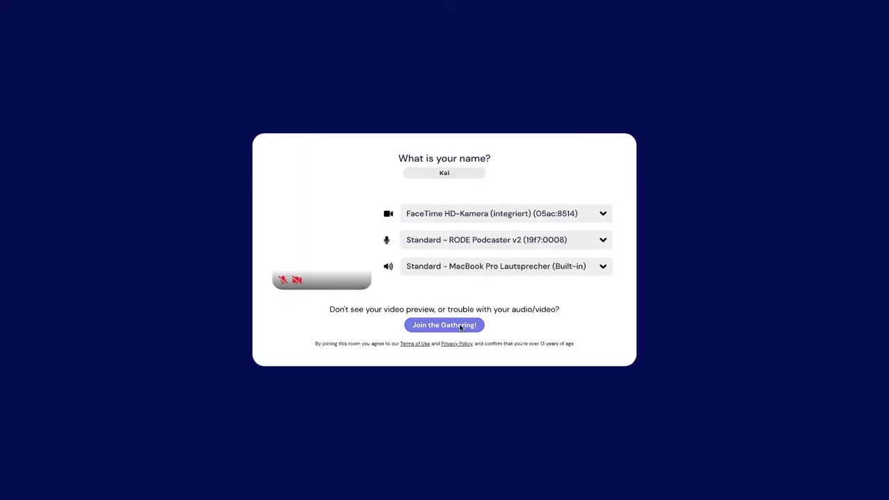
click(460, 325)
Walk the avatar along the house's sides to test the blocked tiles
key(Down)
key(Down)
key(Down)
key(Down)
key(Down)
key(Down)
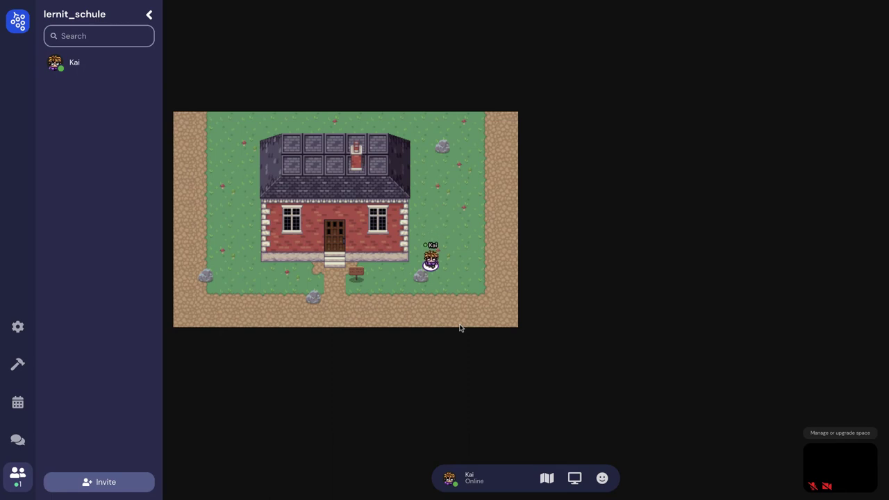
key(Left)
key(Left)
key(Left)
key(Left)
key(Right)
key(Right)
key(Right)
key(Right)
key(Up)
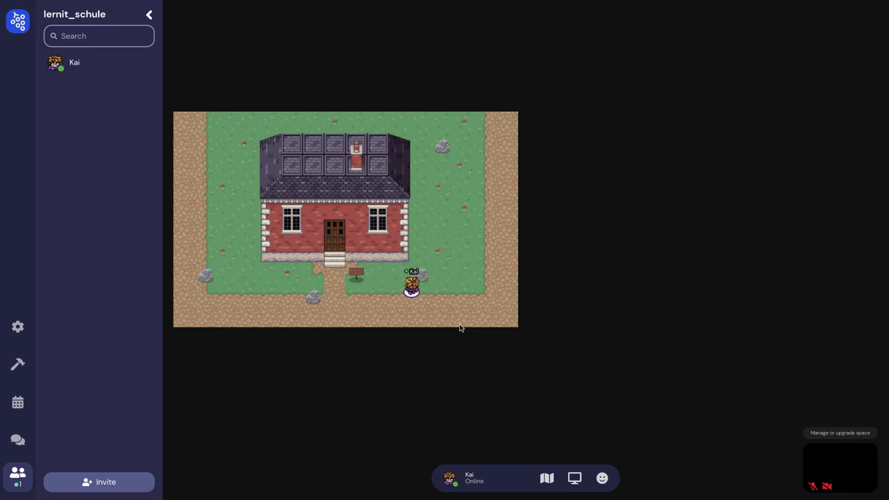
key(Up)
key(Right)
key(Right)
key(Up)
key(Left)
key(Left)
key(Right)
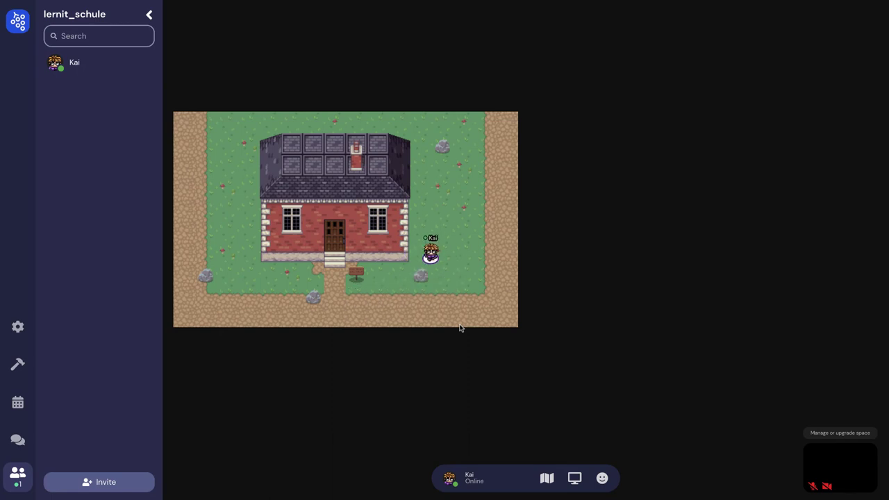
key(Down)
key(Down)
key(Left)
key(Right)
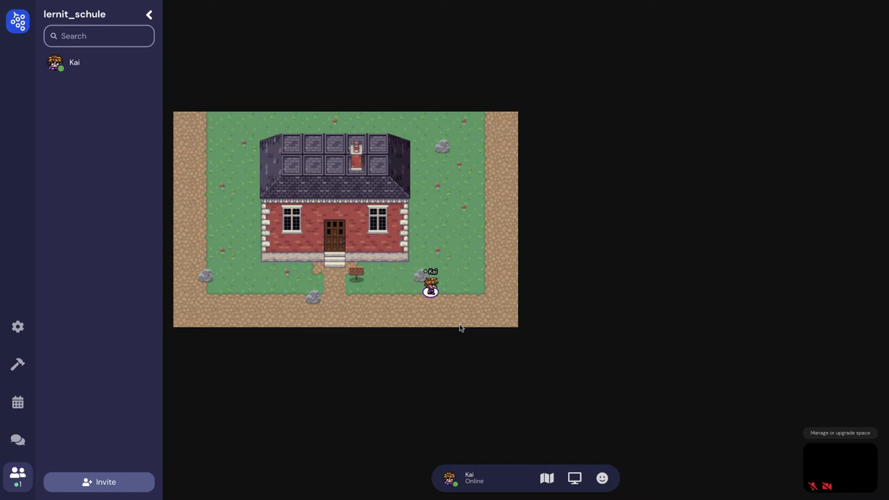
key(Up)
key(Up)
key(Up)
key(Up)
key(Up)
key(Up)
key(Up)
key(Left)
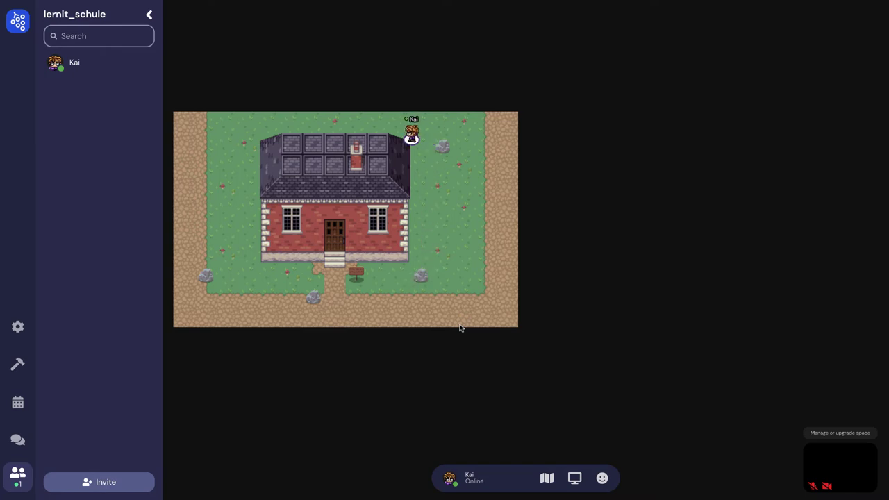
key(Right)
key(Down)
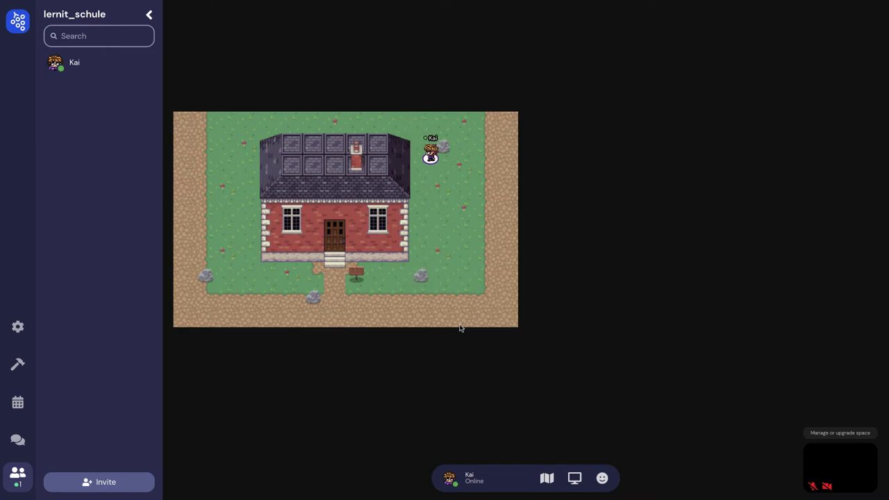
Walk the avatar along the bottom path to the doorstep, ending below it on the path
key(Down)
key(Down)
key(Down)
key(Down)
key(Down)
key(Down)
key(Down)
key(Left)
key(Left)
key(Left)
key(Left)
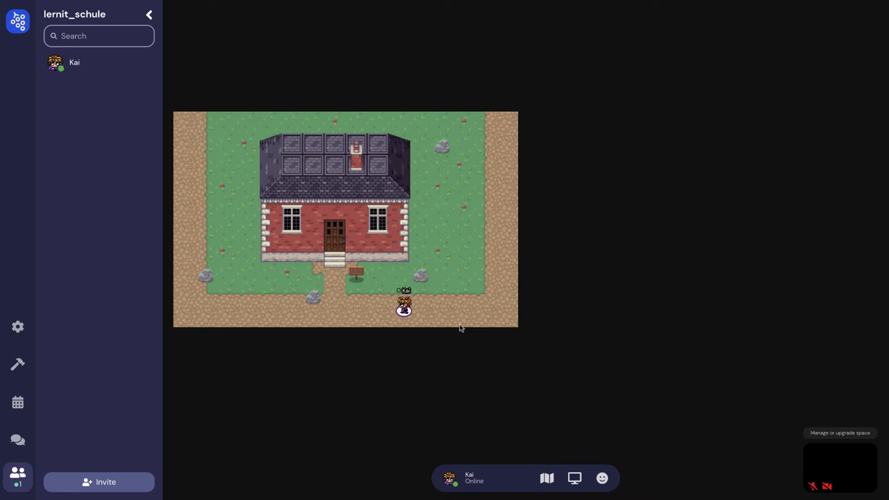
key(Left)
key(Left)
key(Left)
key(Left)
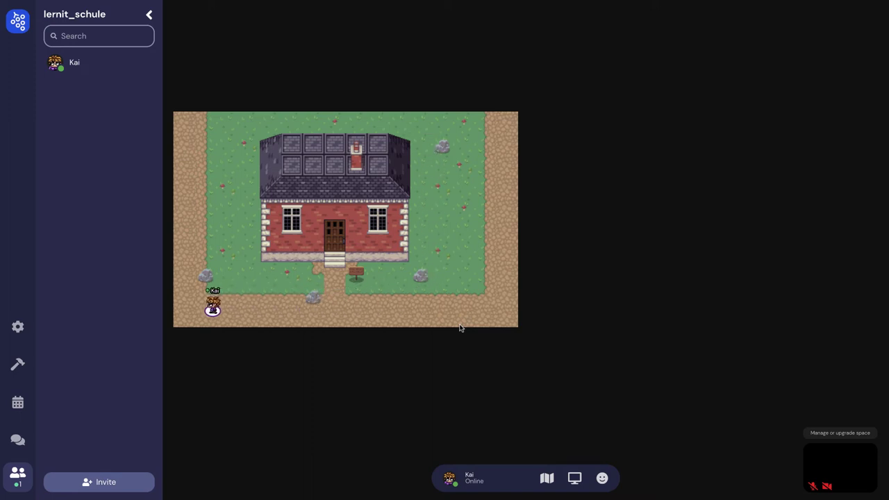
key(Up)
key(Right)
key(Right)
key(Right)
key(Right)
key(Right)
key(Right)
key(Up)
key(Up)
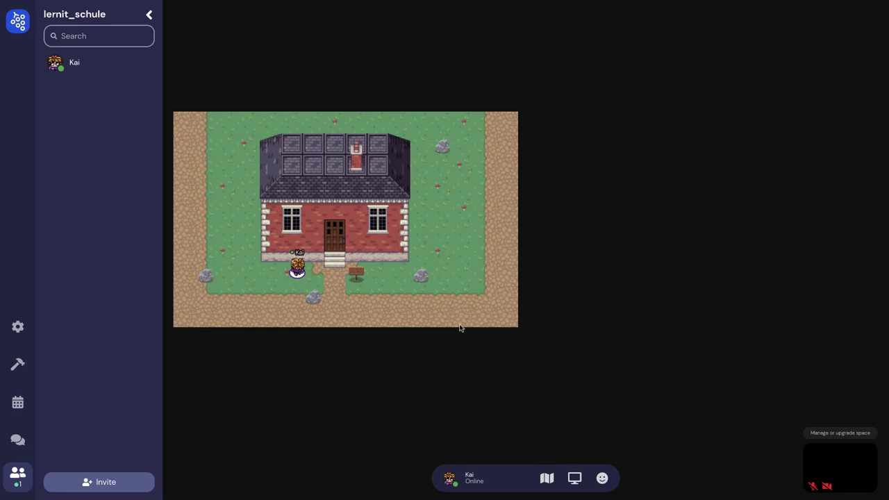
key(Right)
key(Right)
key(Up)
key(Up)
key(Down)
key(Down)
key(Down)
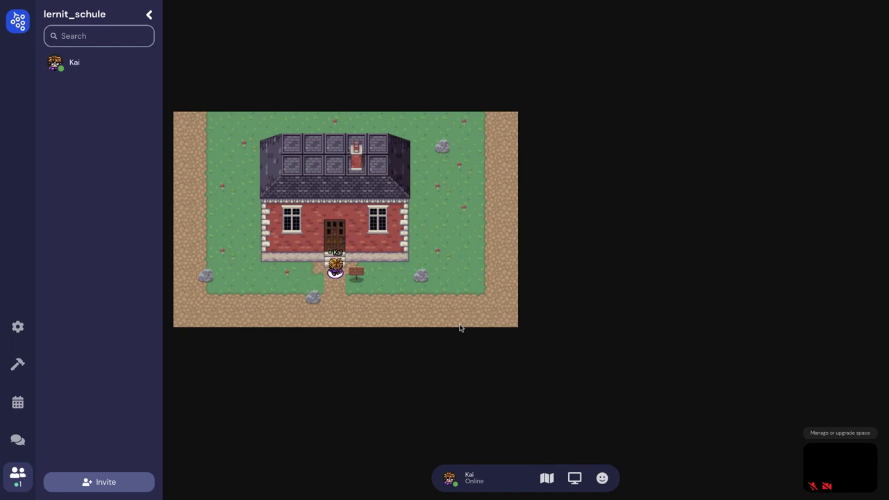
key(Up)
key(Up)
key(Up)
key(Down)
key(Up)
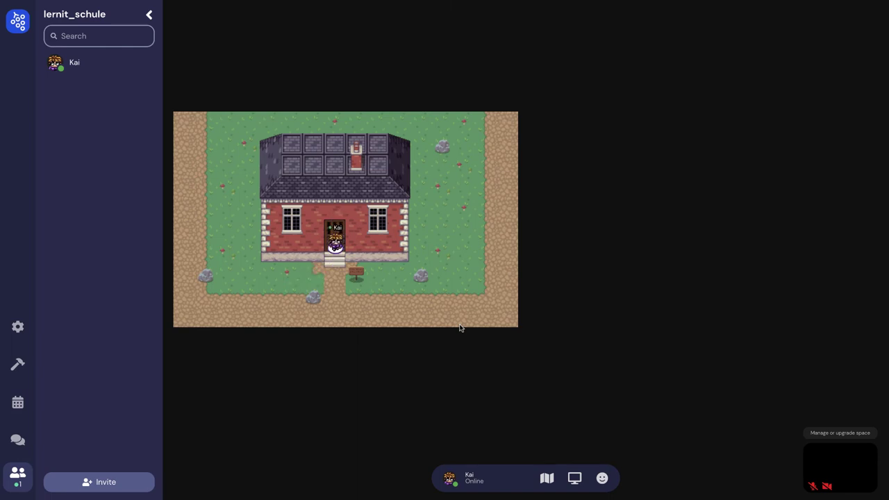
key(Down)
key(Down)
key(Down)
key(Up)
key(Up)
key(Up)
key(Up)
key(Down)
key(Down)
key(Down)
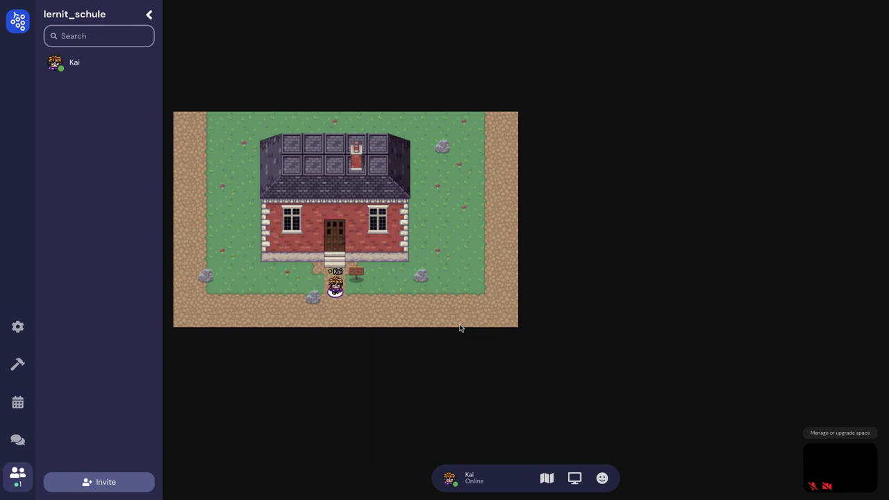
Reopen Map Maker and inspect the tile right of the front steps, revealing an Impassable Tile
click(18, 364)
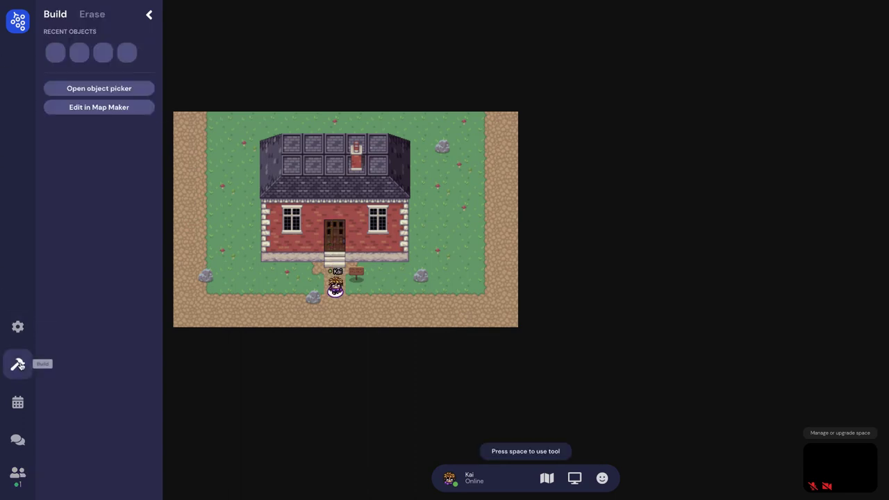
click(100, 107)
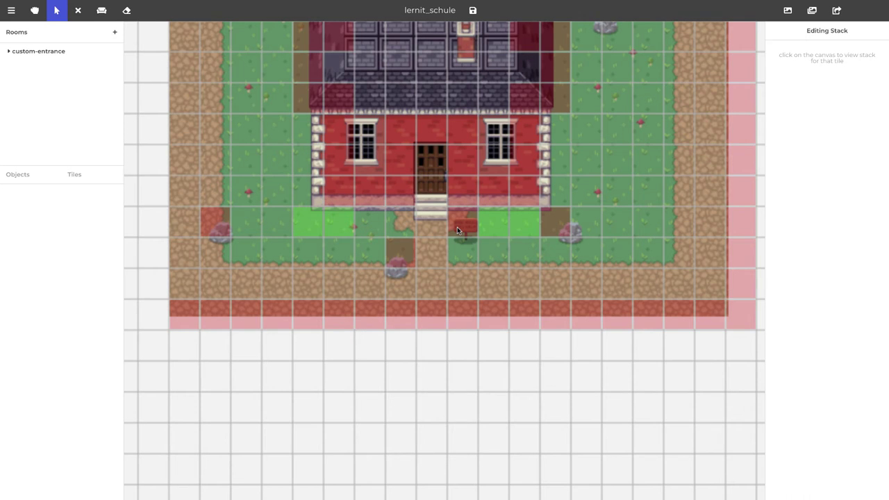
click(470, 233)
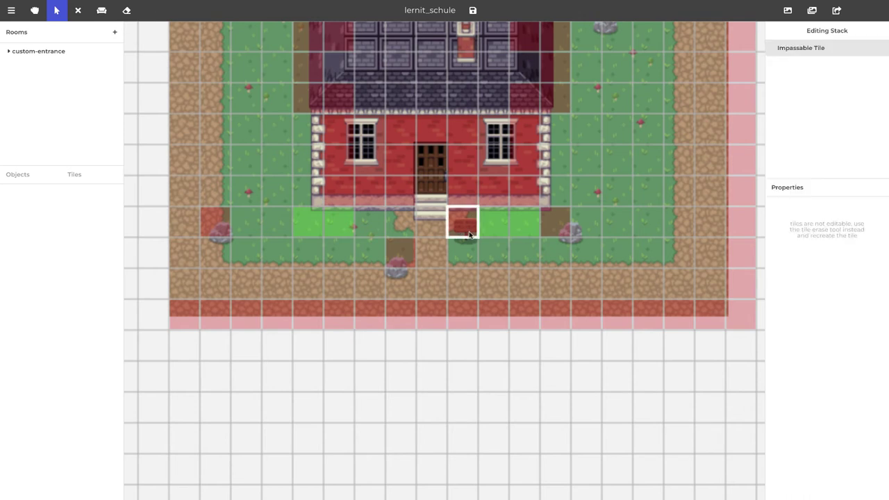
click(469, 235)
click(470, 234)
click(469, 234)
click(469, 231)
click(469, 230)
click(468, 227)
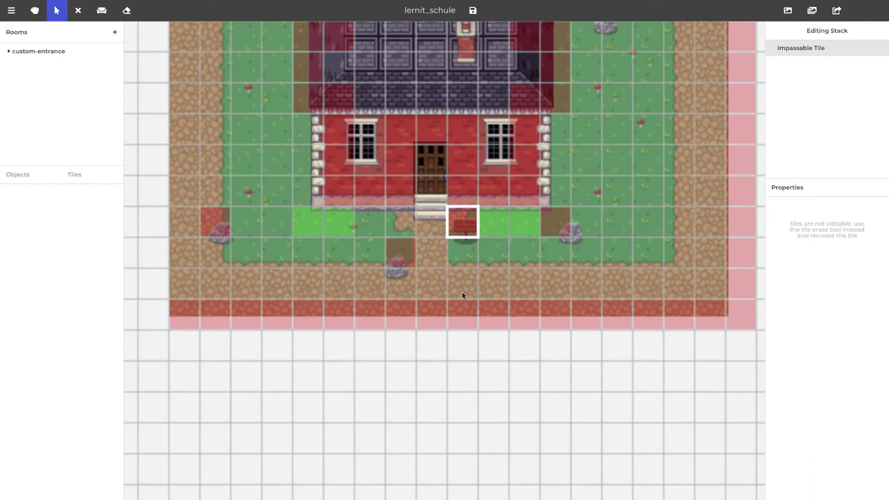
In Object mode, start a new custom object from your own image and open the file chooser
click(101, 10)
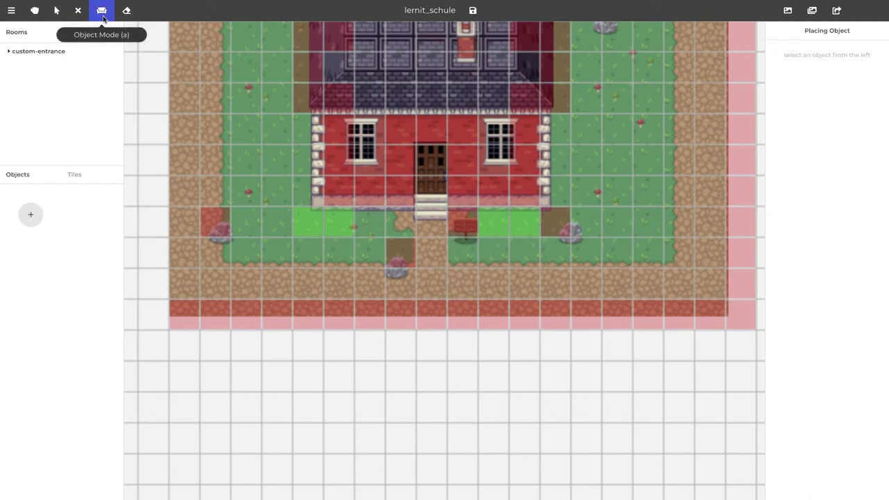
click(29, 215)
click(592, 164)
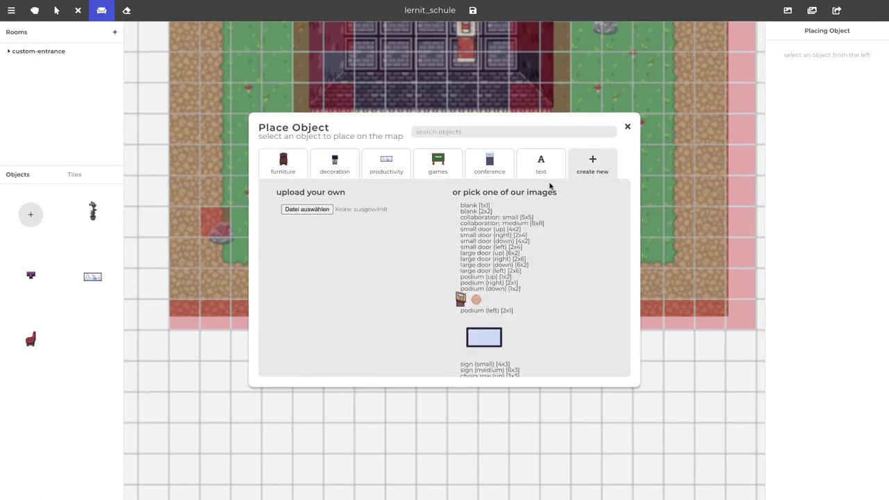
click(307, 209)
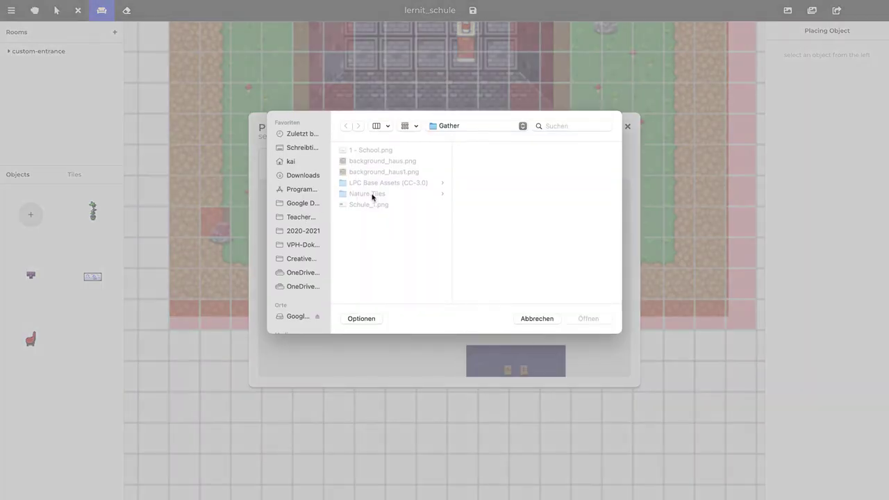
Browse the Nature Tiles, Fences and LPC Base Assets image folders, previewing house images
click(371, 195)
click(461, 183)
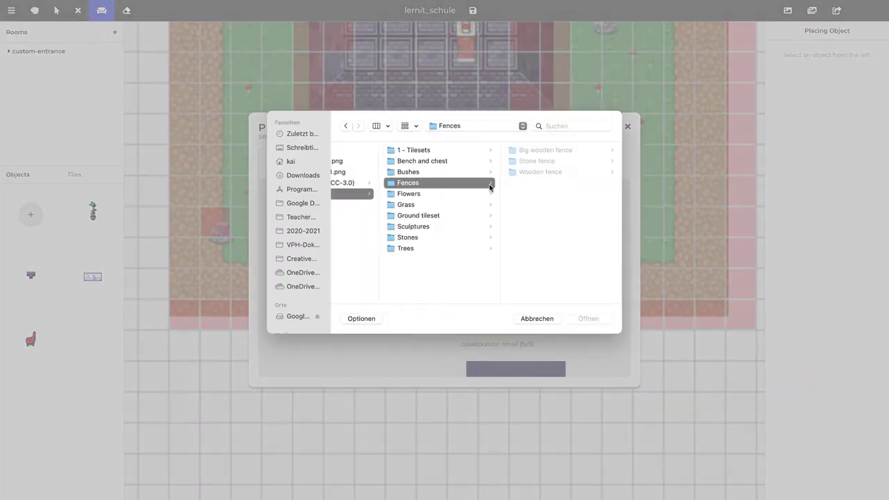
key(Left)
key(Up)
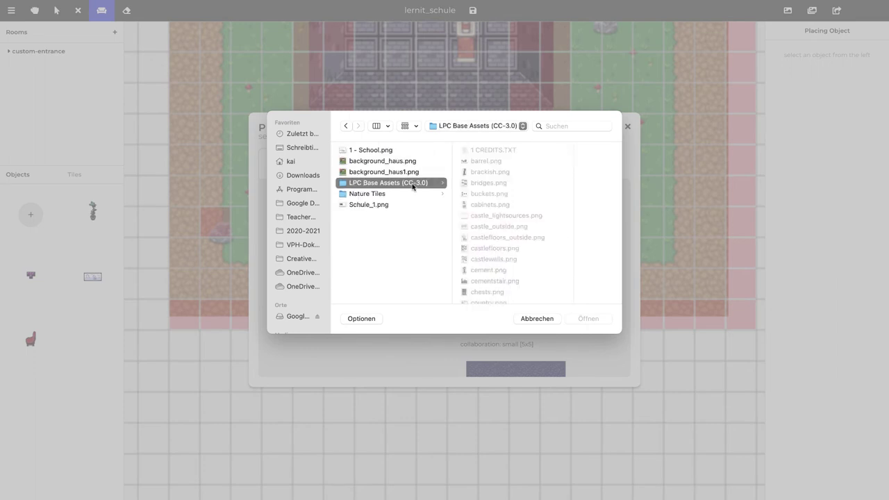
key(Up)
key(Up)
key(Down)
key(Down)
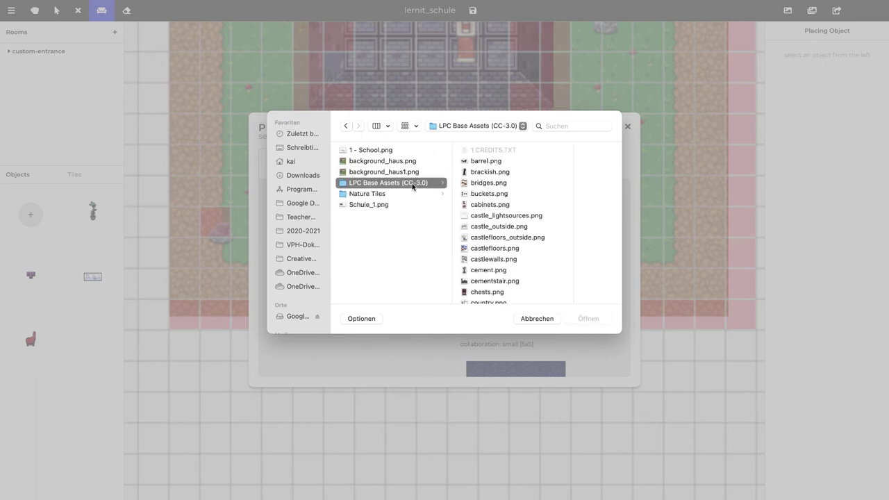
key(Right)
key(Down)
key(Down)
key(Down)
key(Down)
key(Down)
key(Down)
key(Down)
key(Down)
key(Down)
key(Down)
key(Down)
key(Down)
key(Down)
key(Down)
key(Down)
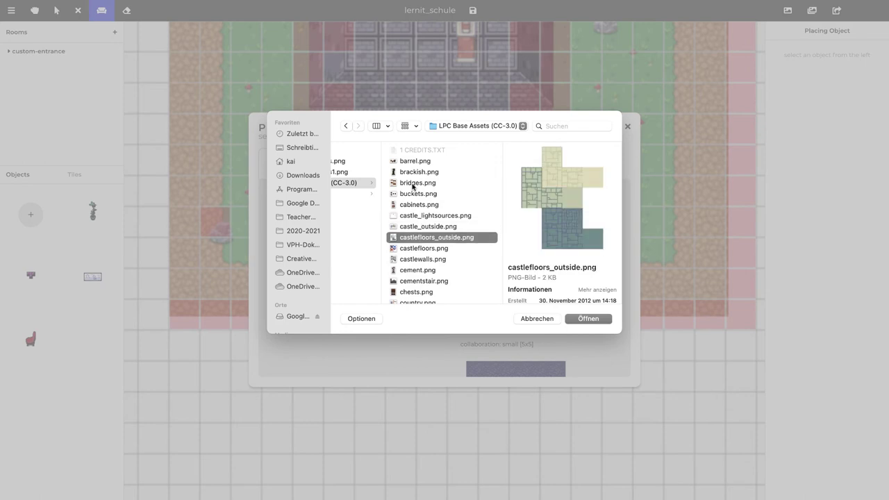
key(Down)
key(Down)
key(Down)
key(Down)
key(Down)
key(Down)
key(Down)
key(Down)
key(Down)
key(Down)
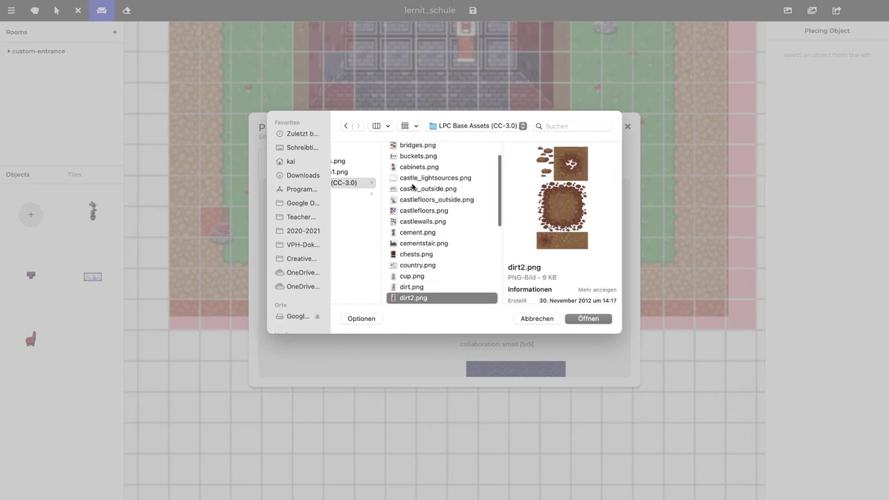
key(Up)
key(Up)
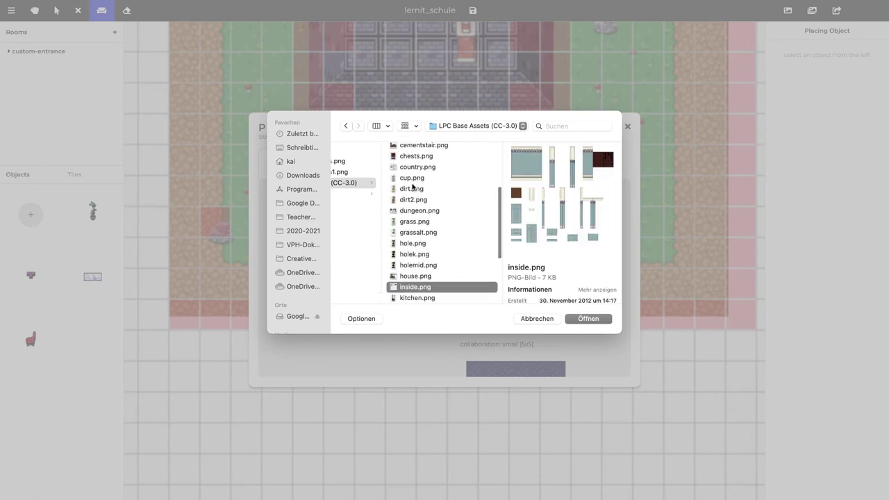
key(Down)
key(Down)
key(Down)
key(Down)
key(Down)
key(Down)
key(Down)
key(Down)
key(Down)
key(Down)
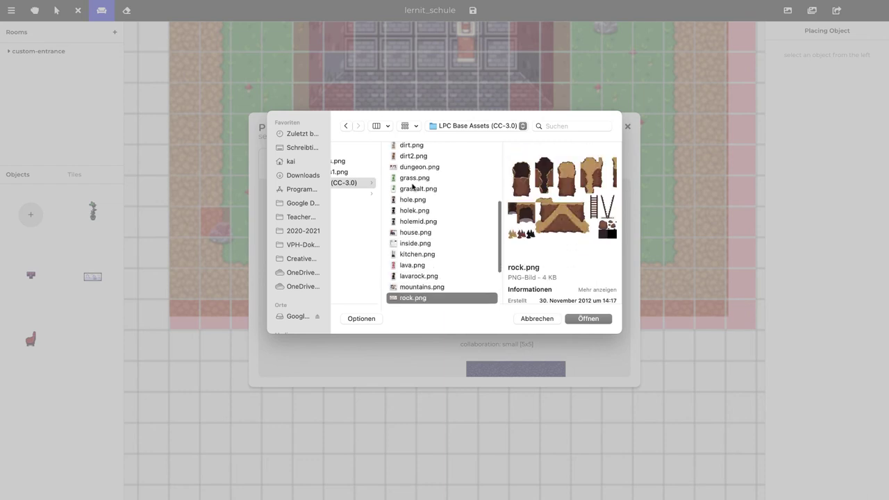
key(Down)
key(Down)
key(Down)
key(Down)
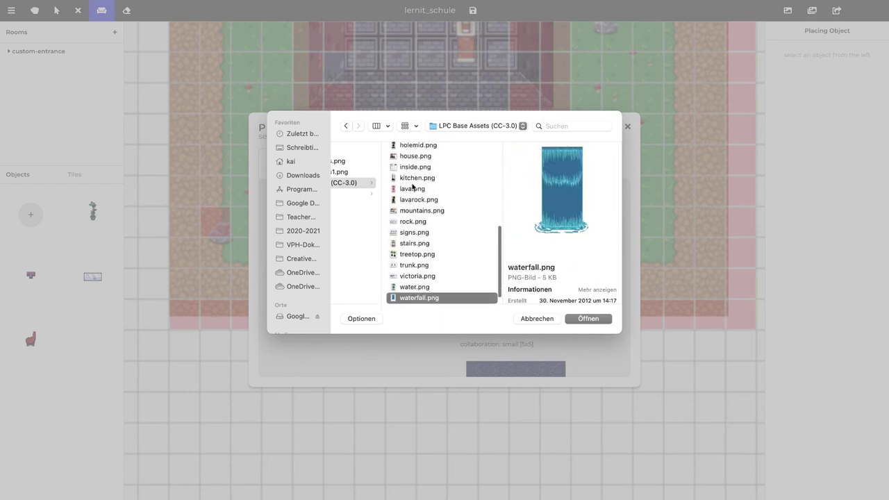
Go into Nature Tiles > 1 - Tilesets and pick Nature Tileset.png
key(Left)
key(Down)
key(Right)
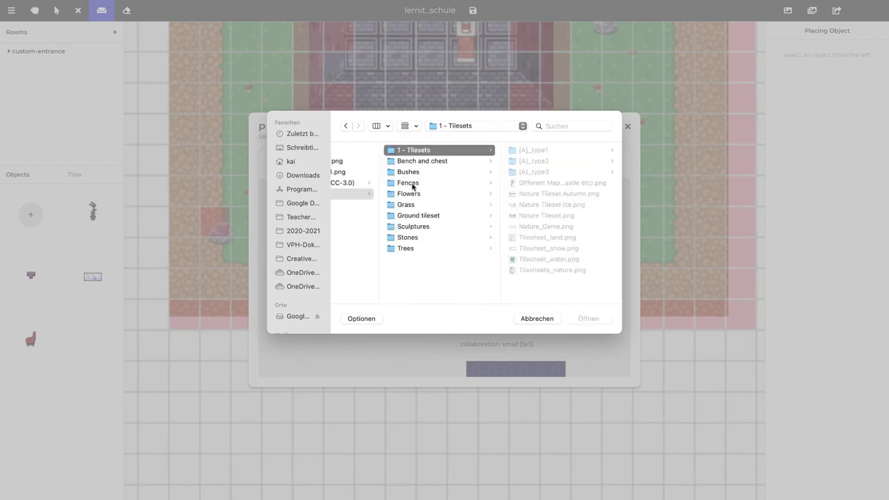
key(Right)
key(Right)
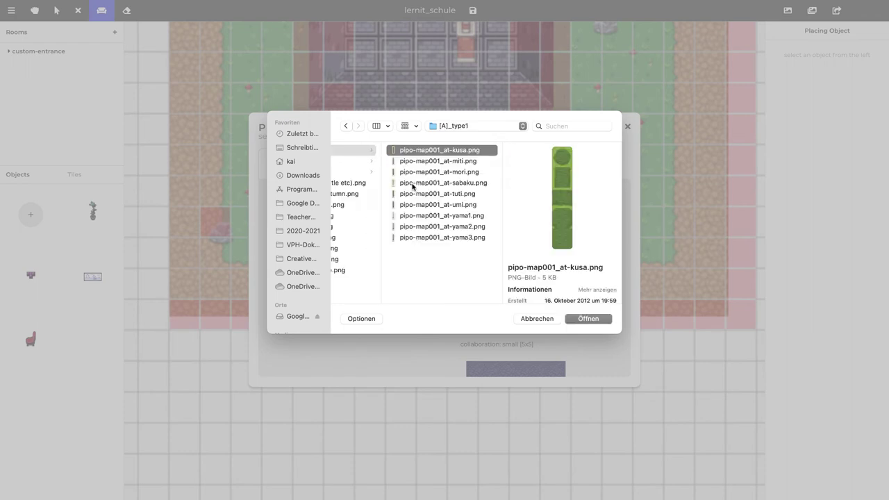
key(Left)
key(Down)
key(Down)
key(Down)
key(Down)
key(Down)
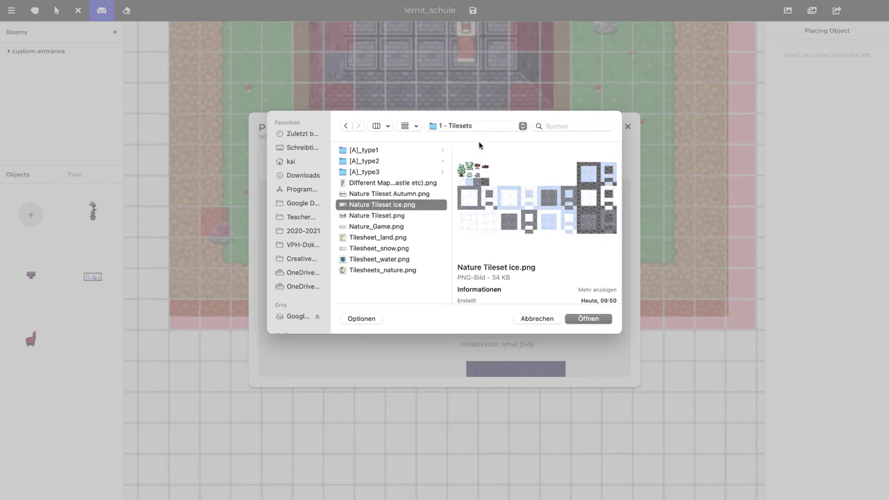
key(Down)
key(Down)
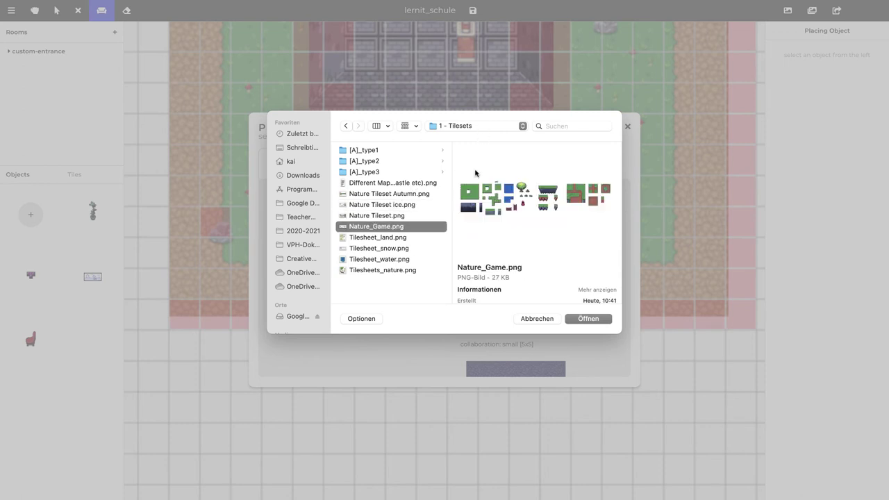
click(407, 215)
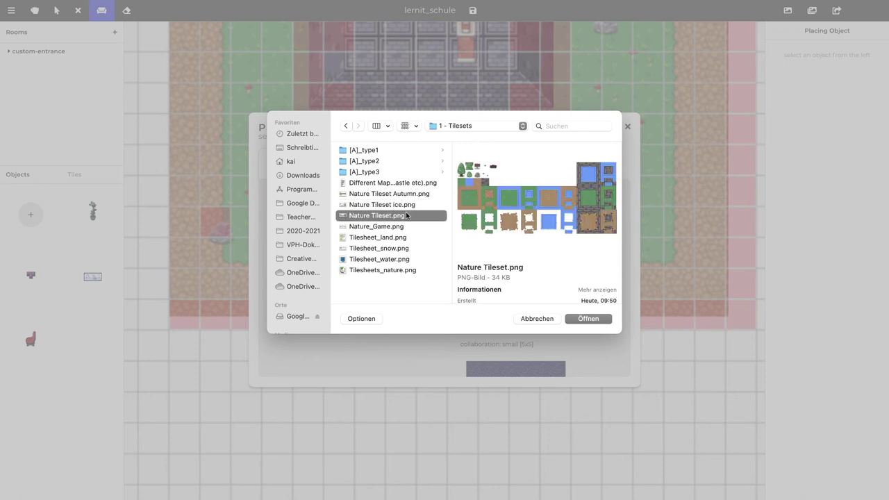
Upload Nature Tileset.png as a new object with no interaction
click(576, 319)
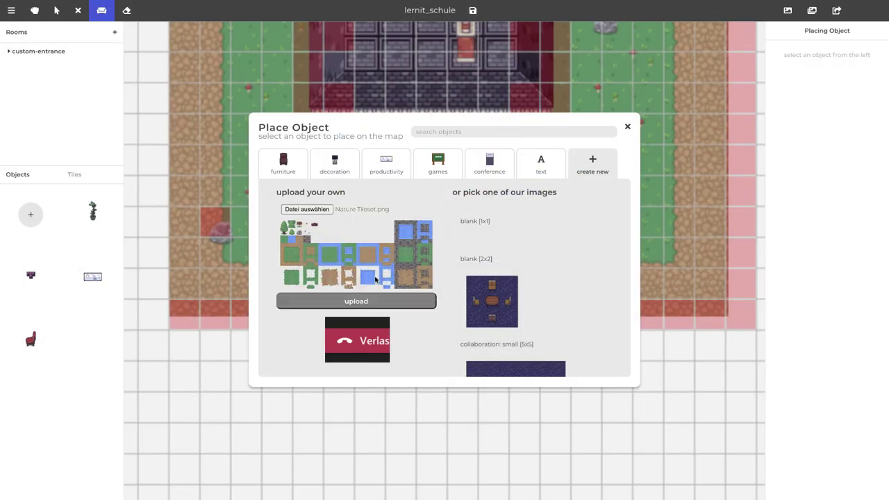
scroll(375, 279, down, 1)
click(371, 223)
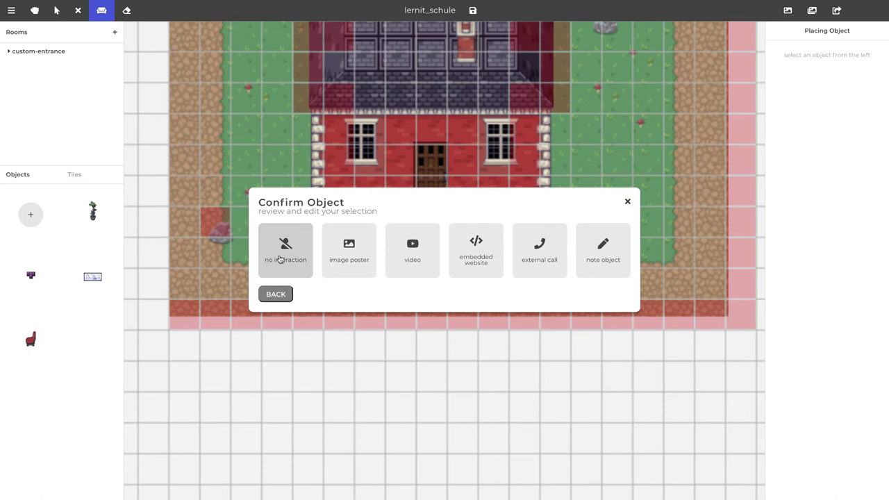
click(280, 258)
click(583, 326)
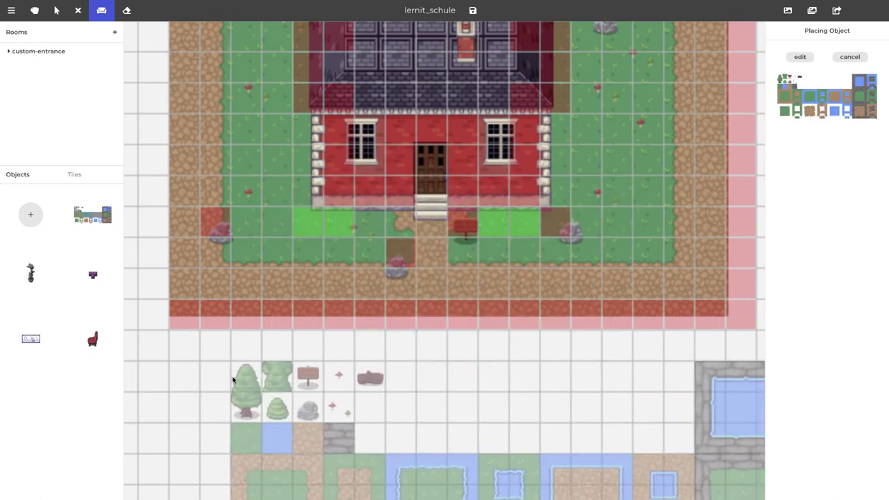
Place the tileset object below the house as a trial, then erase it
click(233, 379)
scroll(232, 378, down, 3)
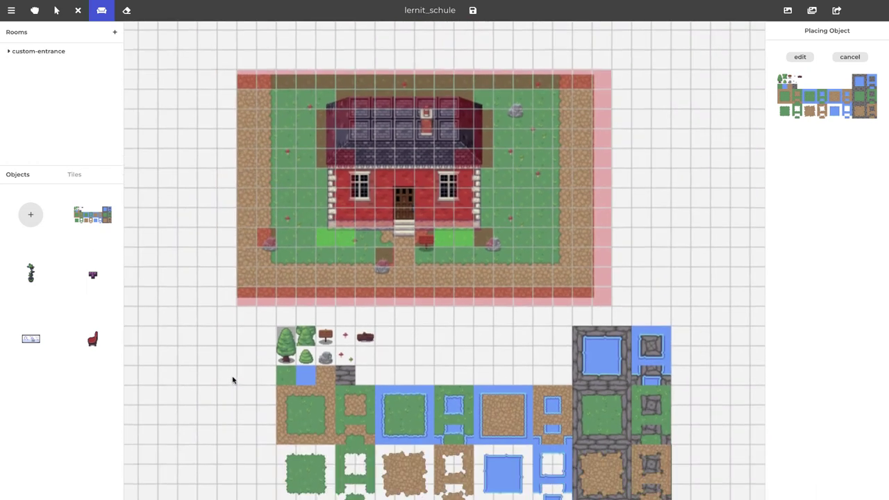
scroll(233, 378, down, 2)
key(e)
click(295, 354)
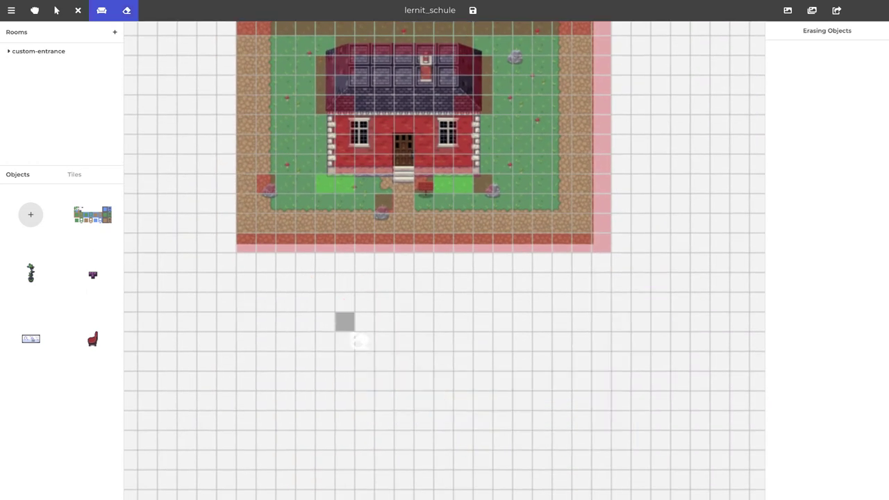
Start another custom object from an image and browse the [A]_type3 tileset folder
click(30, 216)
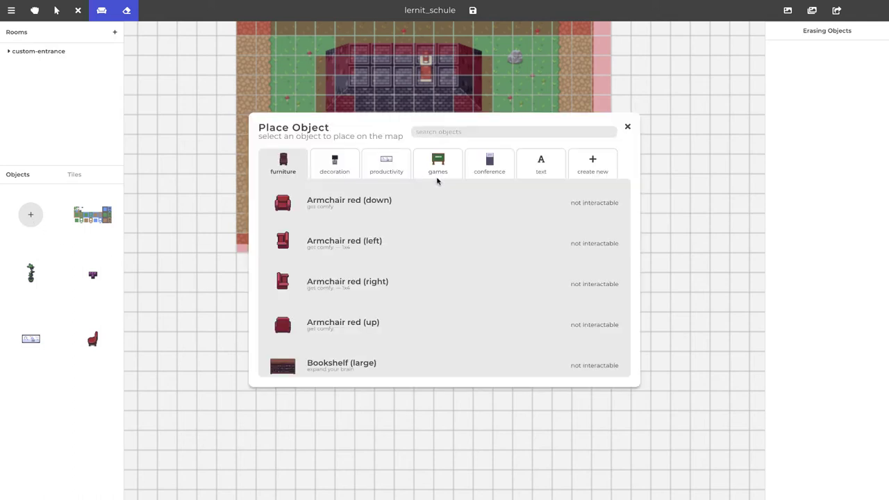
click(586, 166)
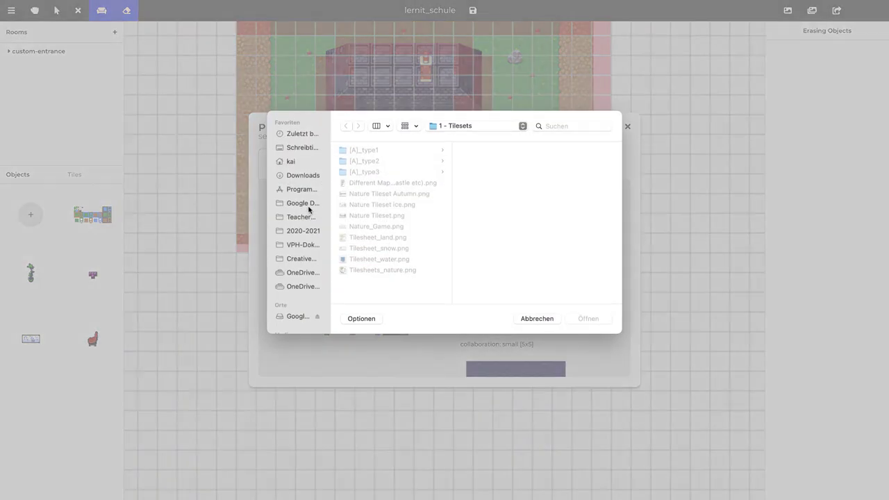
click(384, 215)
key(Down)
key(Down)
key(Down)
key(Down)
key(Down)
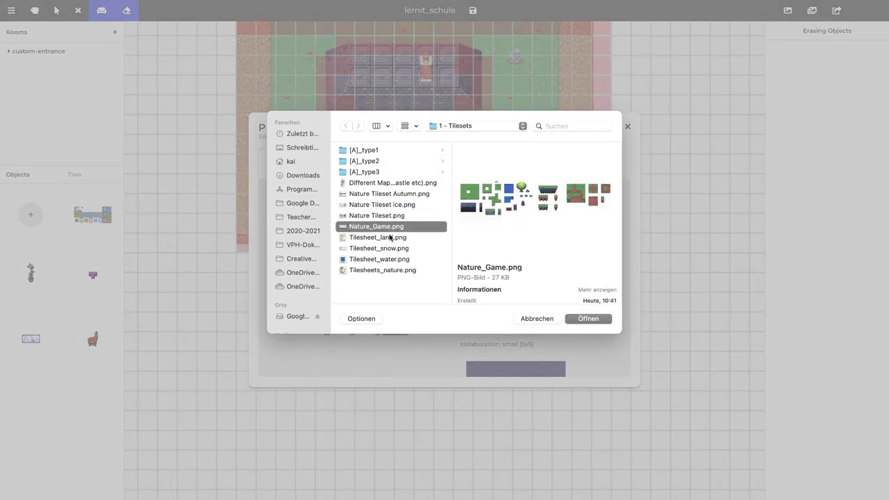
key(Up)
key(Up)
key(Up)
key(Up)
key(Up)
key(Up)
key(Up)
key(Up)
key(Up)
key(Right)
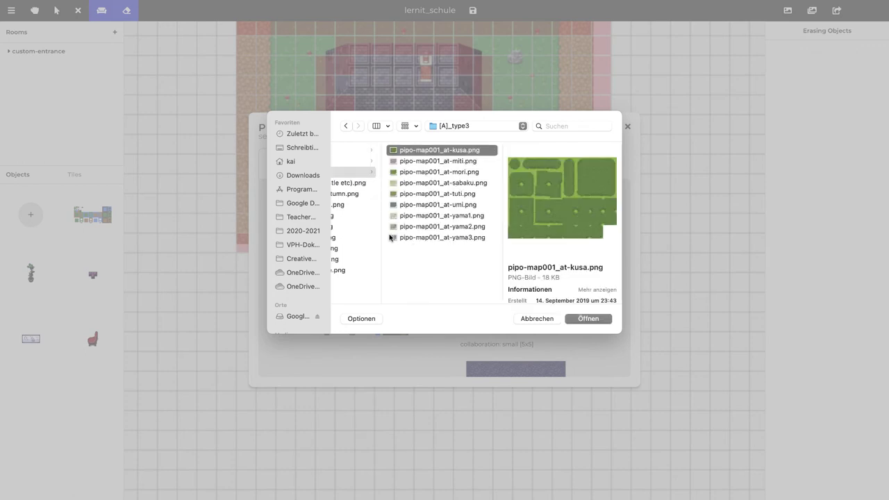
key(Down)
key(Down)
key(Down)
key(Left)
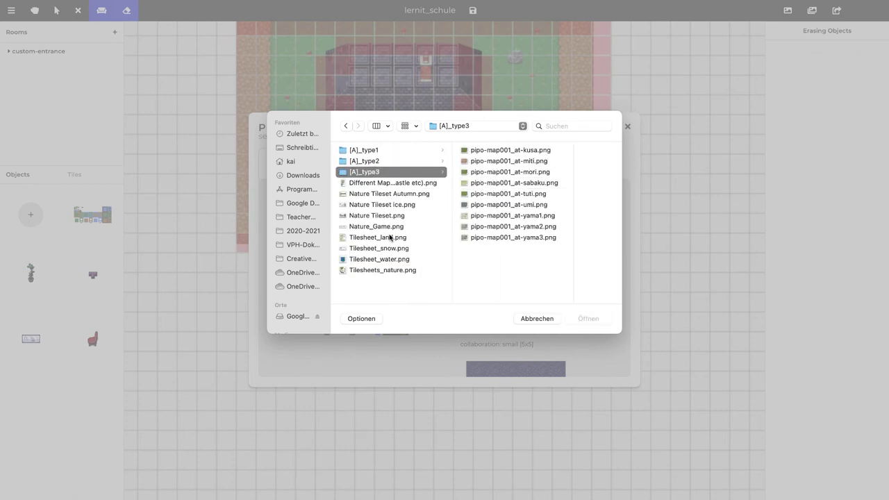
key(Left)
key(Left)
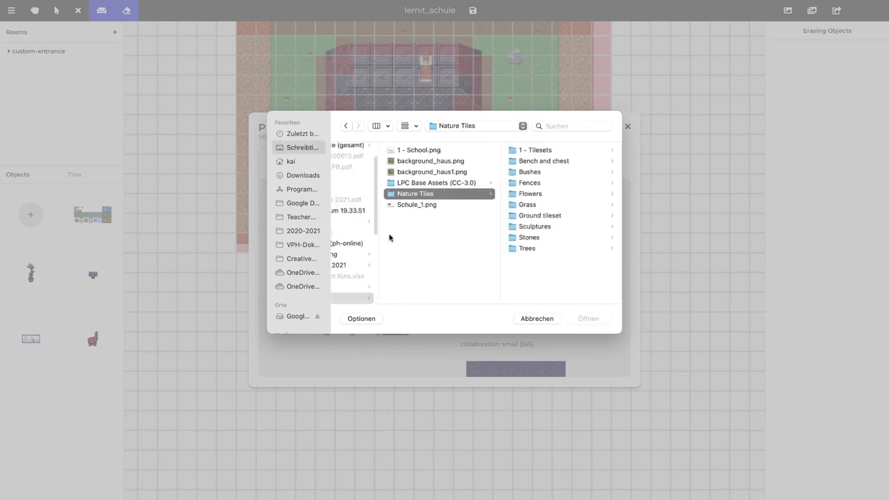
key(Right)
Browse the Fences folders and choose Big-wooden-fence-2.png from Big wooden fence
key(Down)
key(Down)
key(Down)
key(Down)
key(Down)
key(Down)
key(Down)
key(Down)
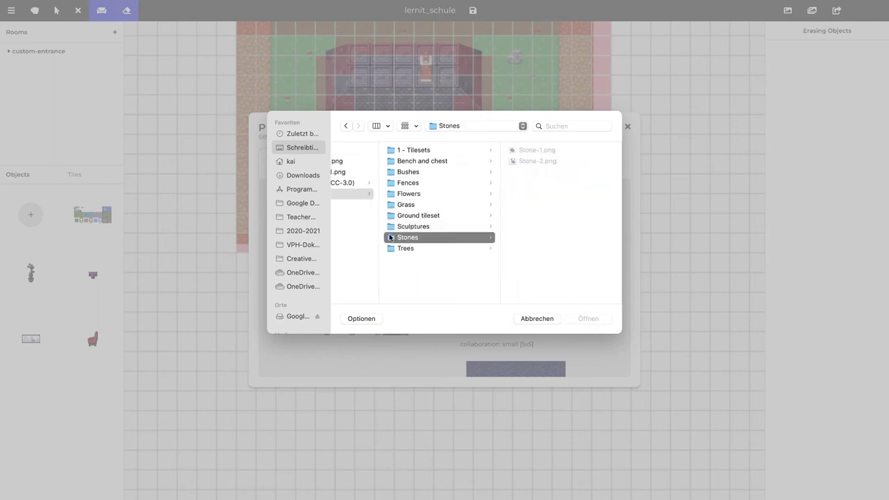
key(Up)
key(Up)
key(Up)
key(Up)
key(Up)
key(Right)
key(Down)
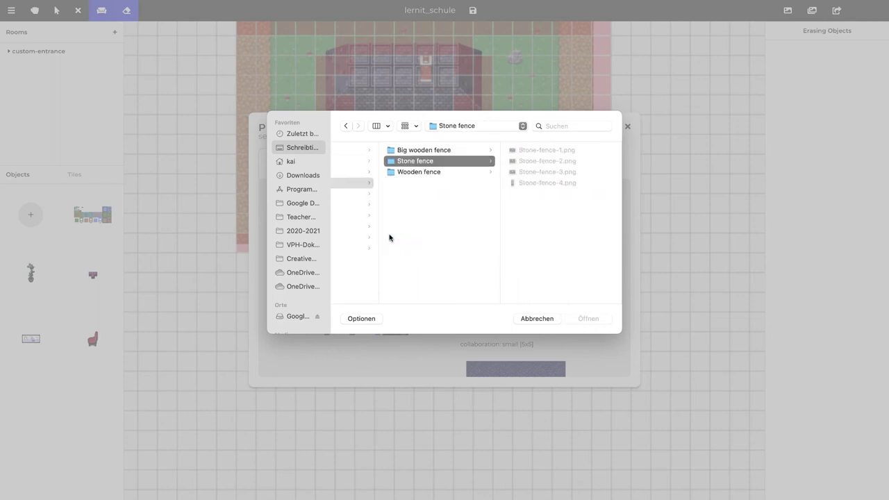
key(Right)
key(Down)
key(Down)
key(Down)
key(Left)
key(Up)
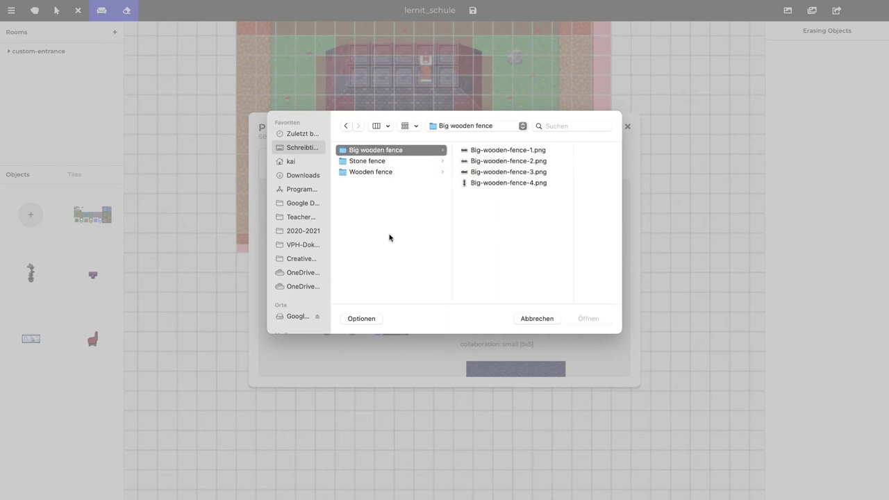
key(Right)
key(Down)
key(Down)
key(Up)
key(Up)
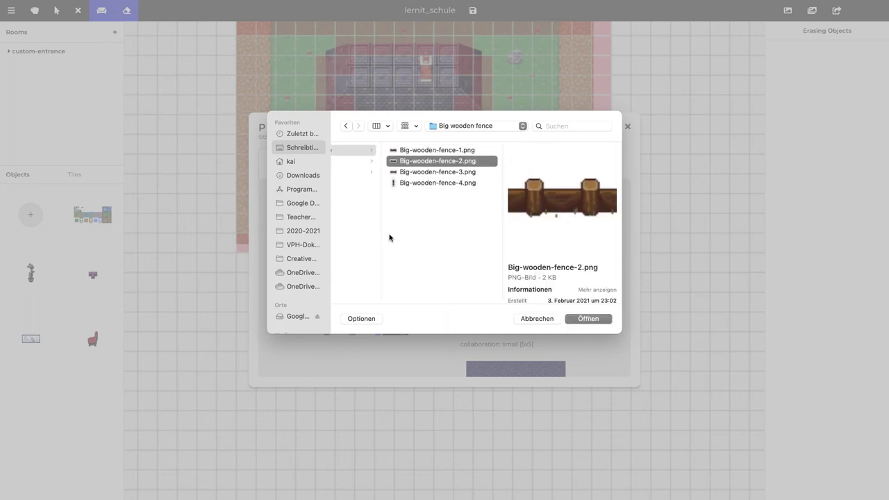
key(Down)
key(Down)
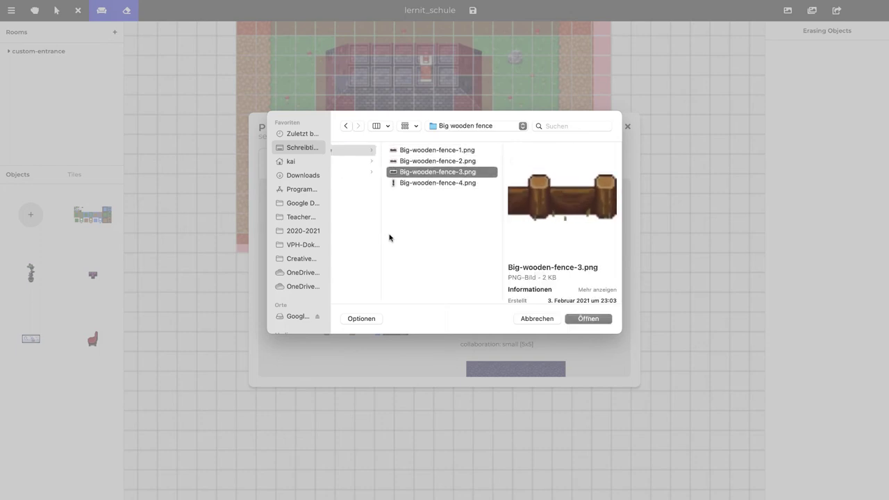
key(Up)
key(Down)
key(Down)
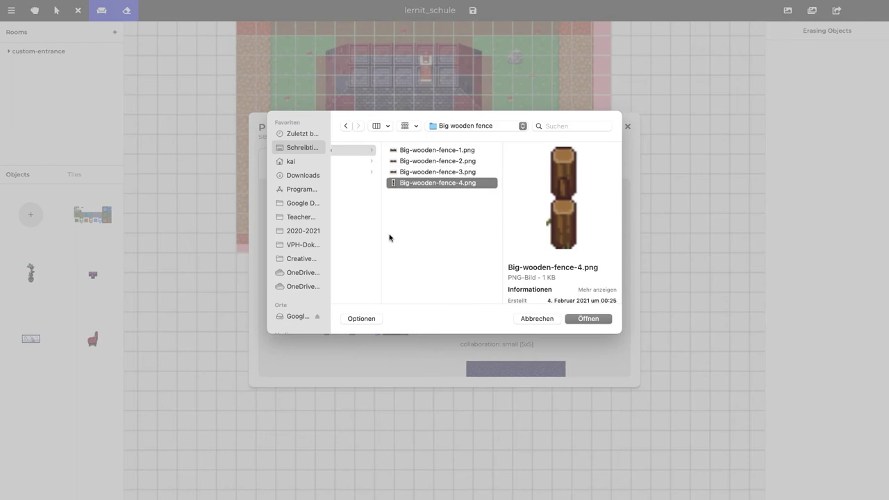
key(Up)
key(Up)
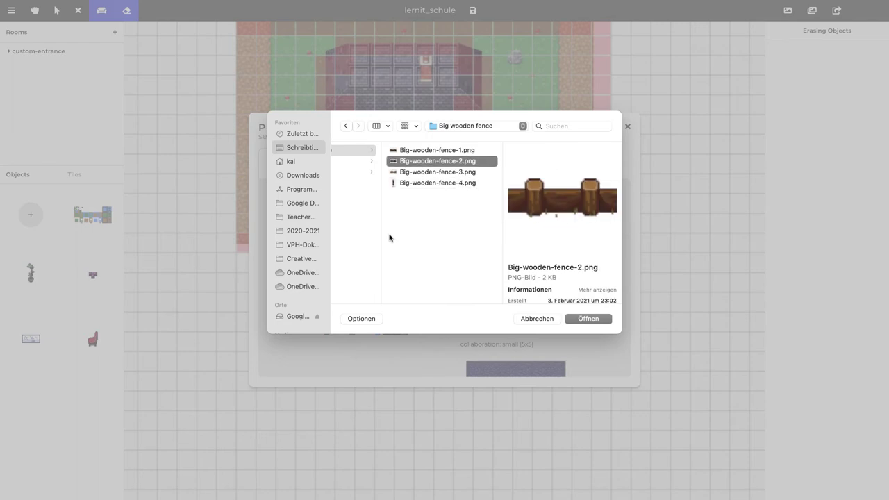
key(Return)
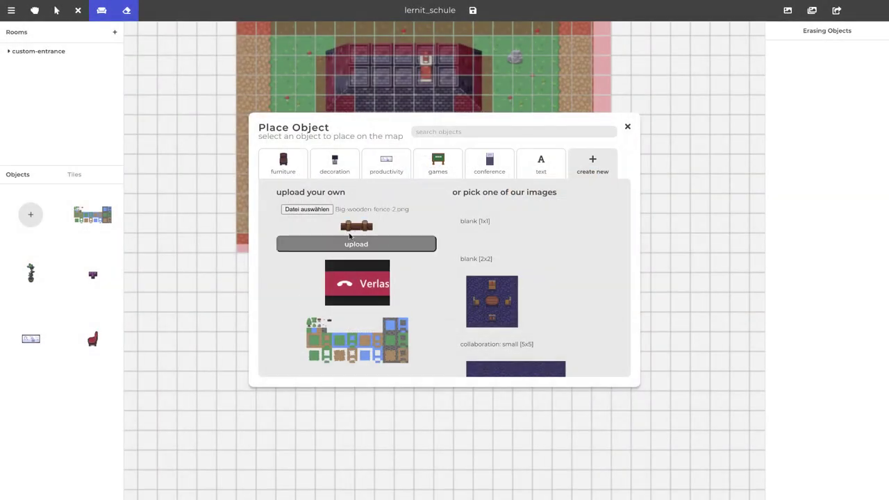
Upload Big-wooden-fence-2.png and confirm it as a new placeable object
click(352, 244)
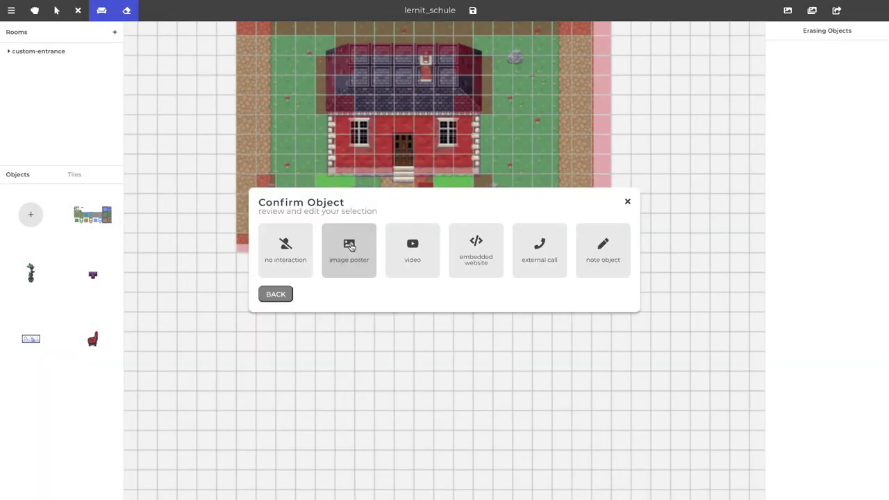
click(350, 247)
click(589, 331)
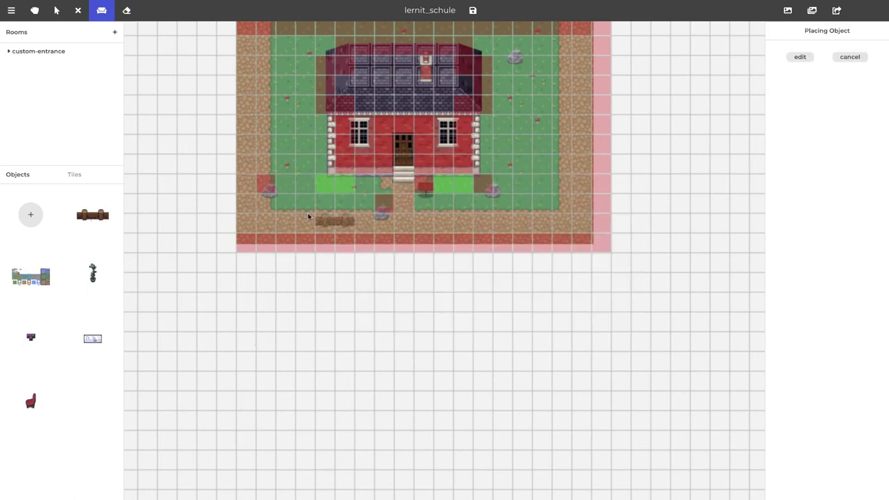
Place wooden fence segments along the lawn on both sides of the entrance path
click(282, 201)
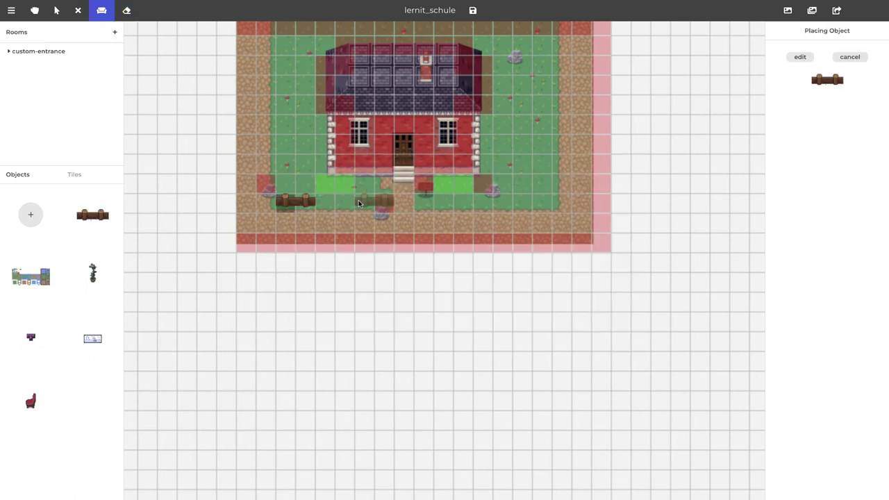
click(358, 203)
click(320, 202)
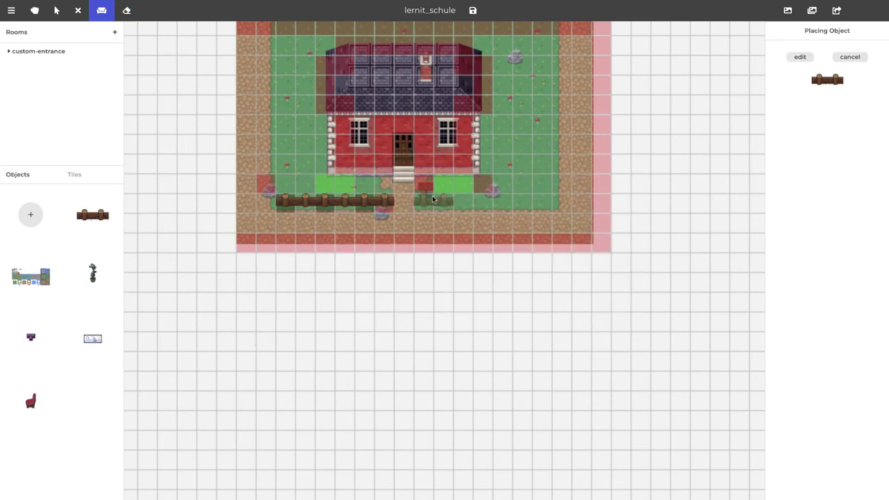
click(452, 201)
click(492, 202)
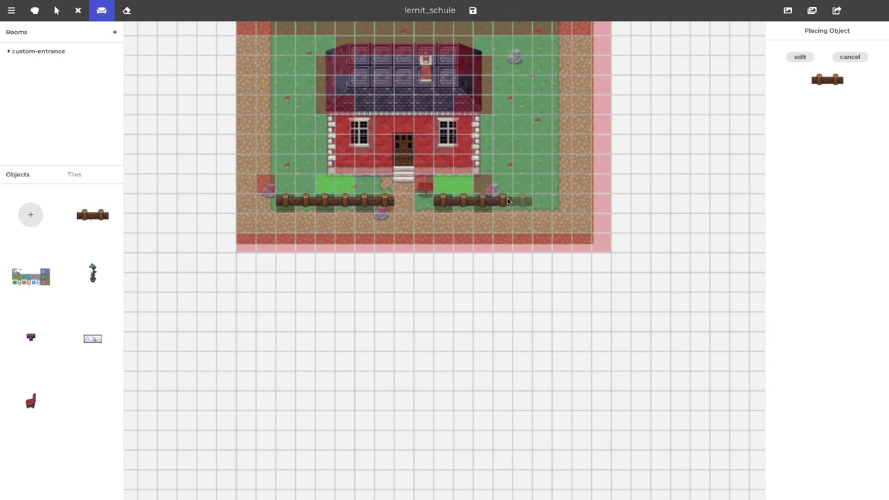
click(534, 202)
click(525, 201)
scroll(400, 215, up, 2)
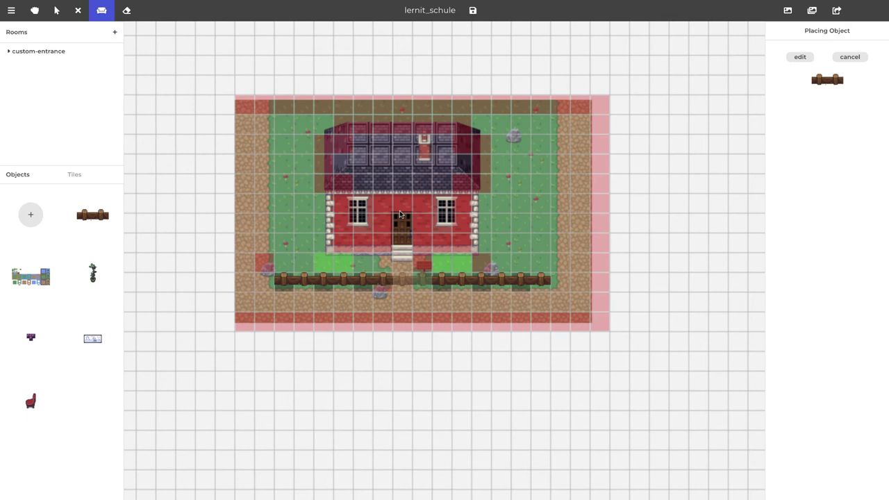
click(30, 215)
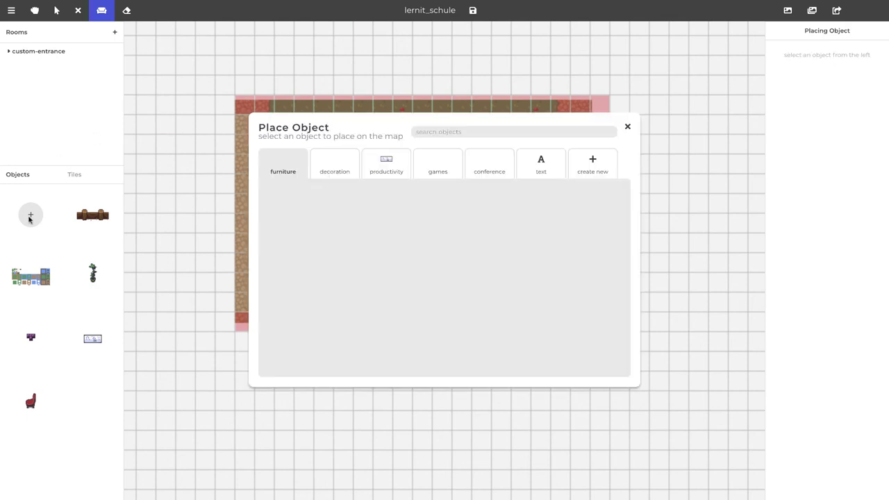
Upload Big-wooden-fence-3.png as a plain object and place it at the right fence row's end
click(601, 160)
click(302, 206)
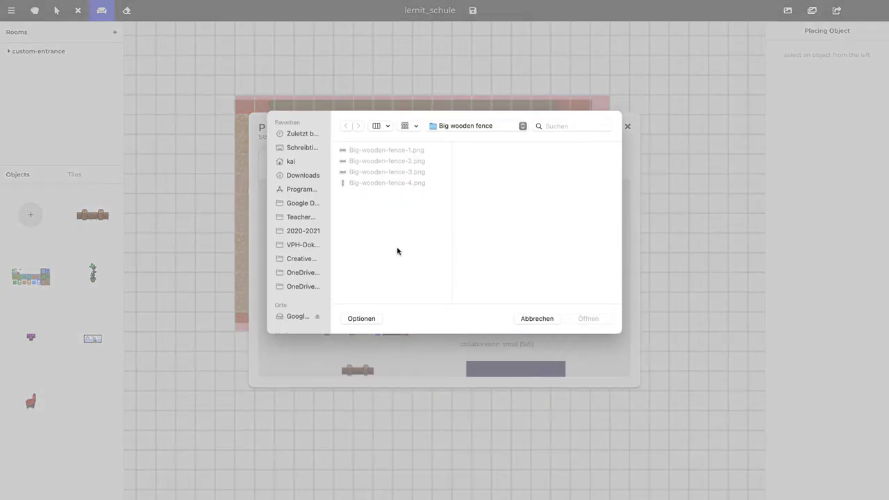
click(373, 172)
click(374, 161)
click(373, 170)
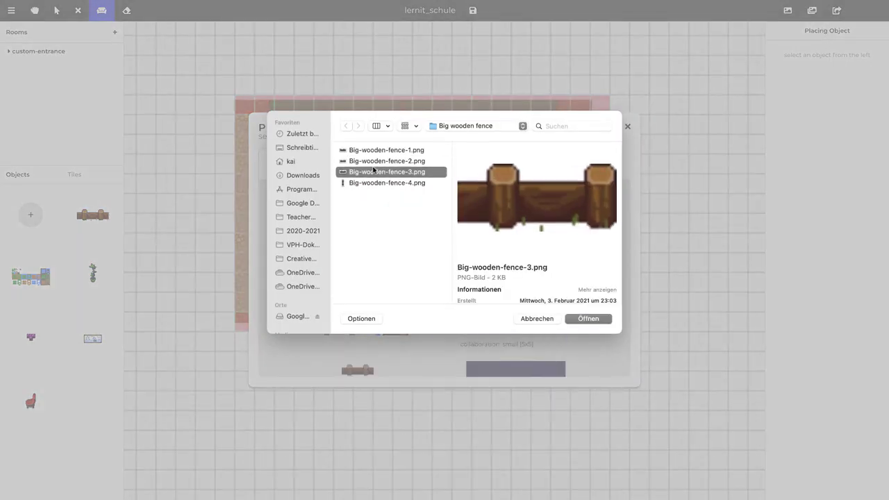
key(Return)
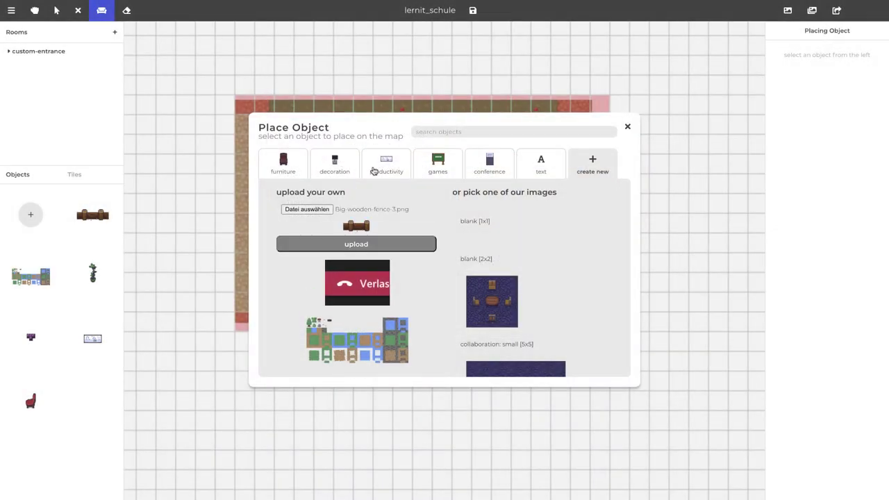
click(366, 245)
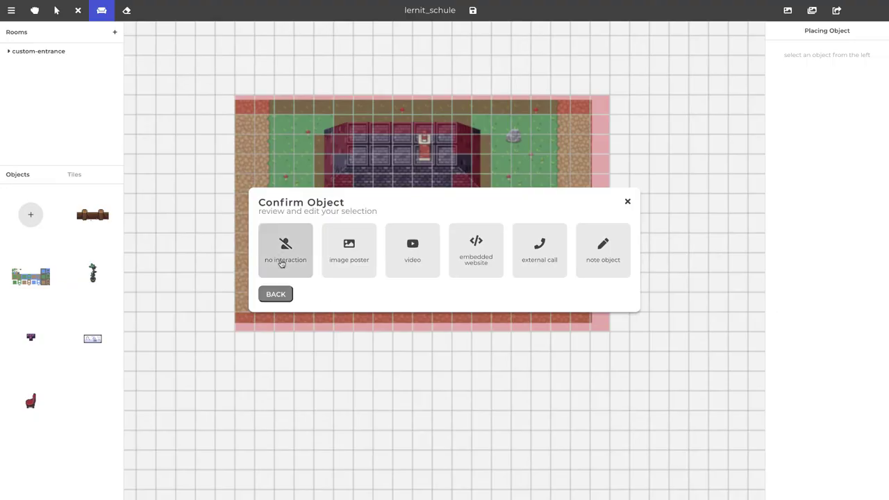
click(281, 256)
click(601, 328)
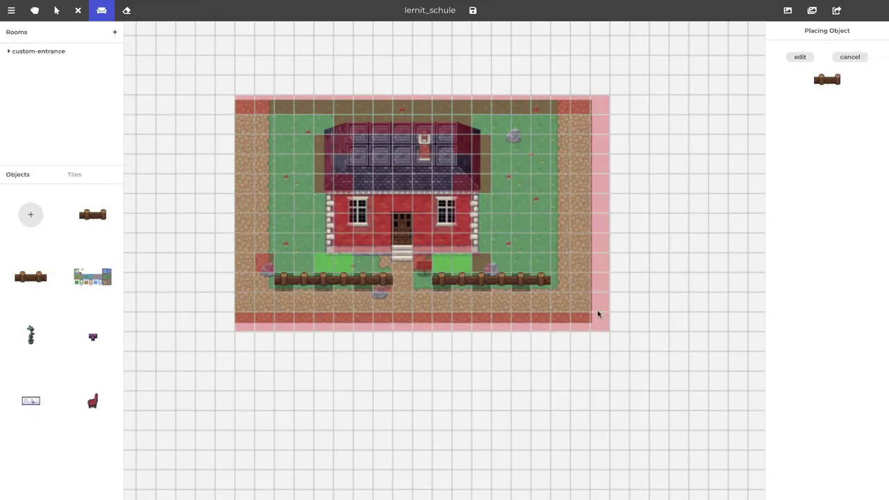
click(540, 278)
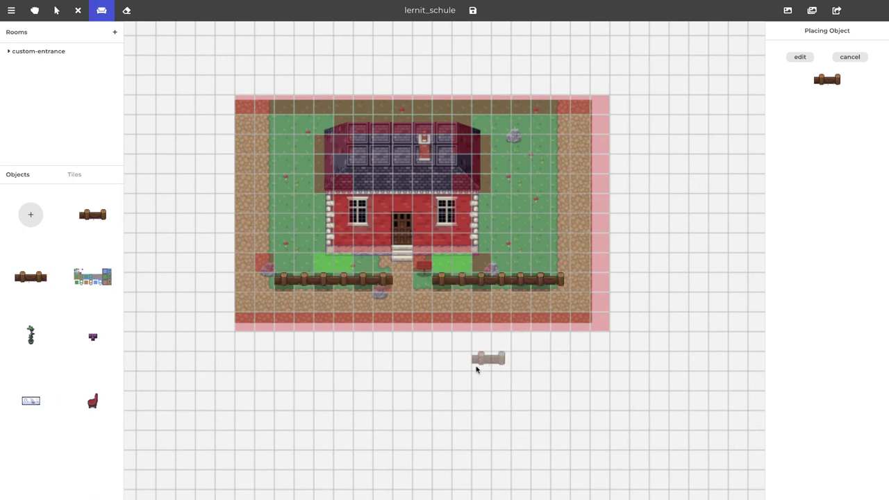
Upload Big-wooden-fence-1.png as another plain object ready for placing
click(30, 215)
click(605, 174)
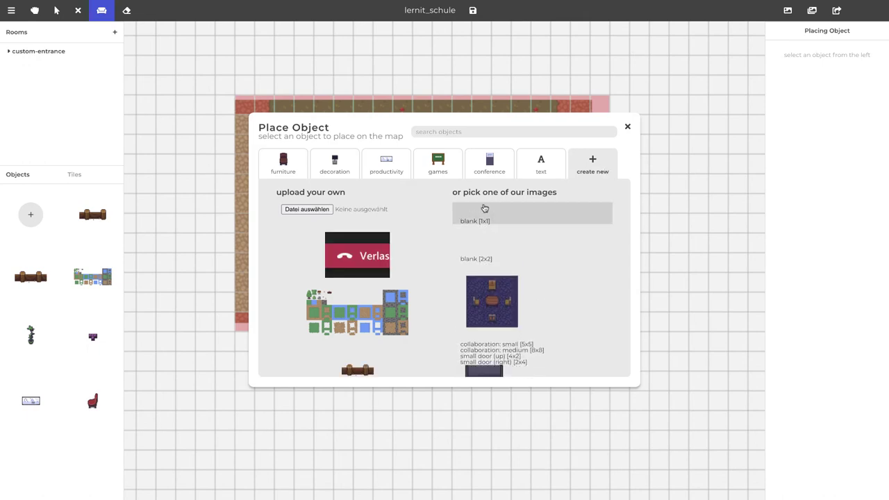
click(313, 209)
click(397, 182)
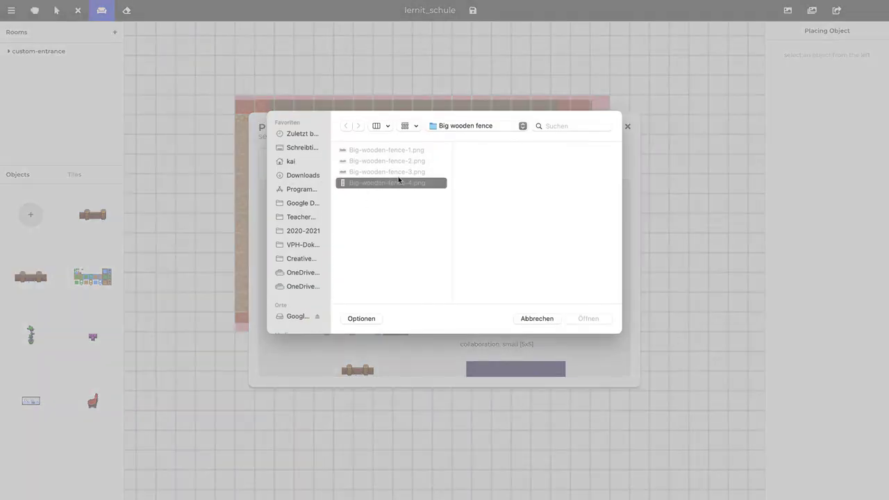
key(Up)
key(Up)
key(Up)
key(Return)
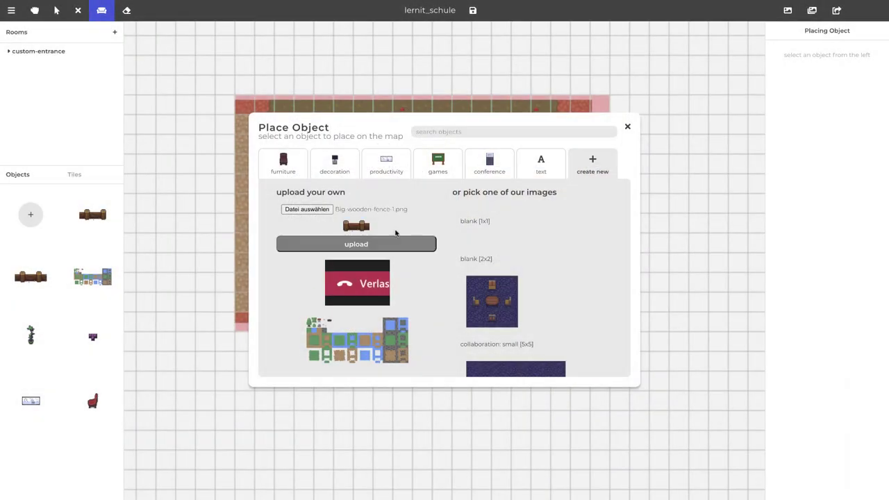
click(367, 245)
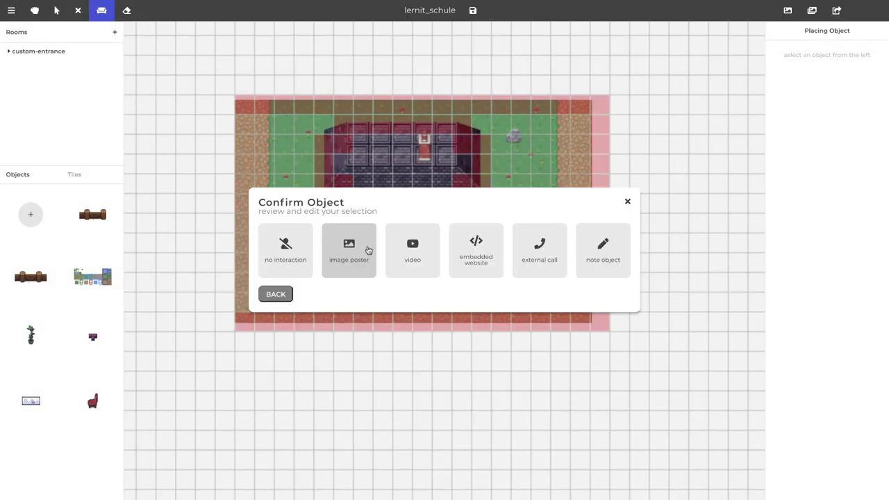
click(288, 251)
click(583, 330)
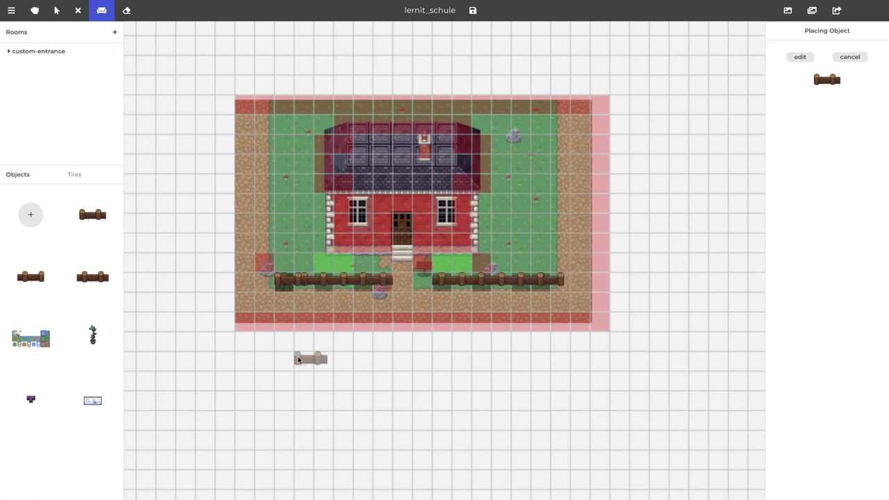
Erase the left part of the left fence and place a fence piece in the gap
key(e)
click(294, 280)
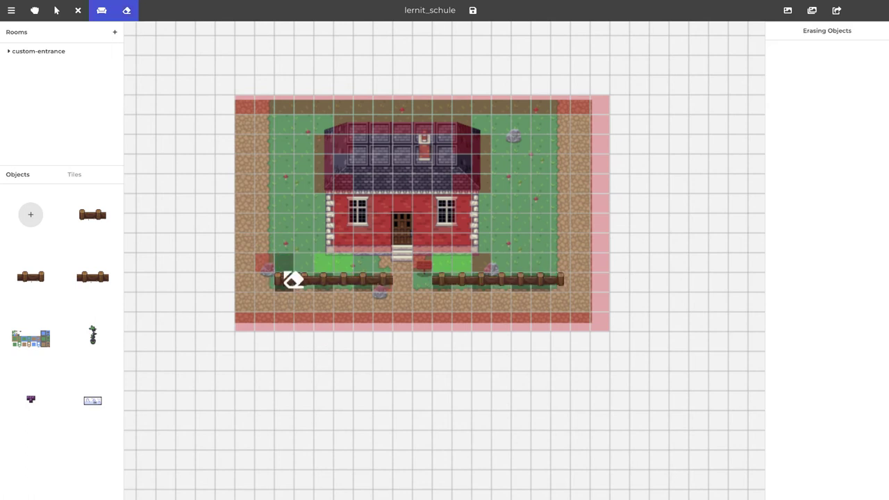
click(92, 217)
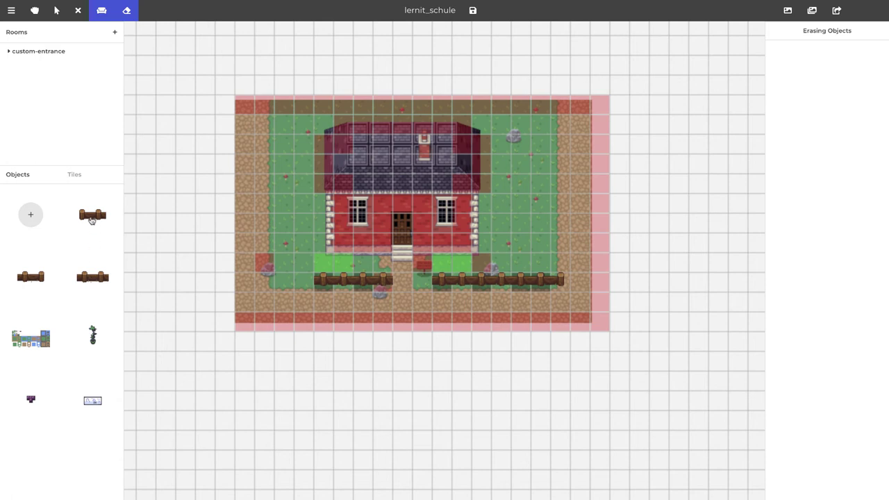
click(288, 281)
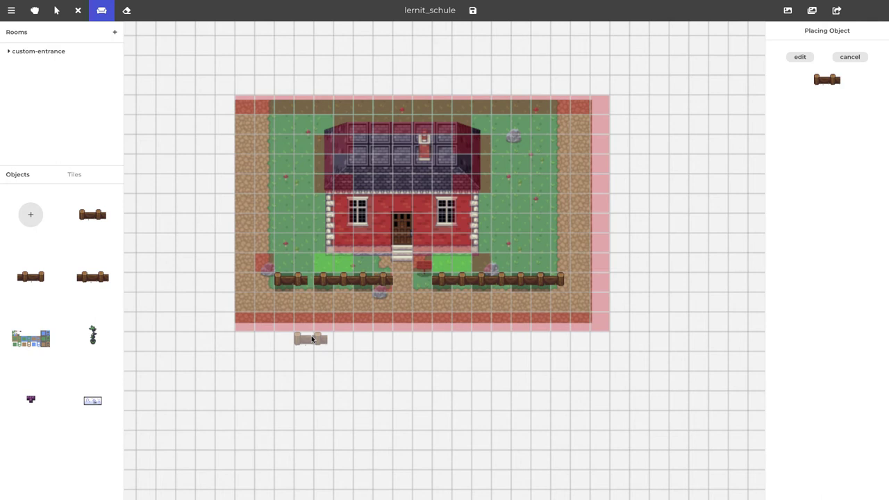
Try erasing that piece, undo, and place a different fence piece at the row's left end
key(e)
click(297, 286)
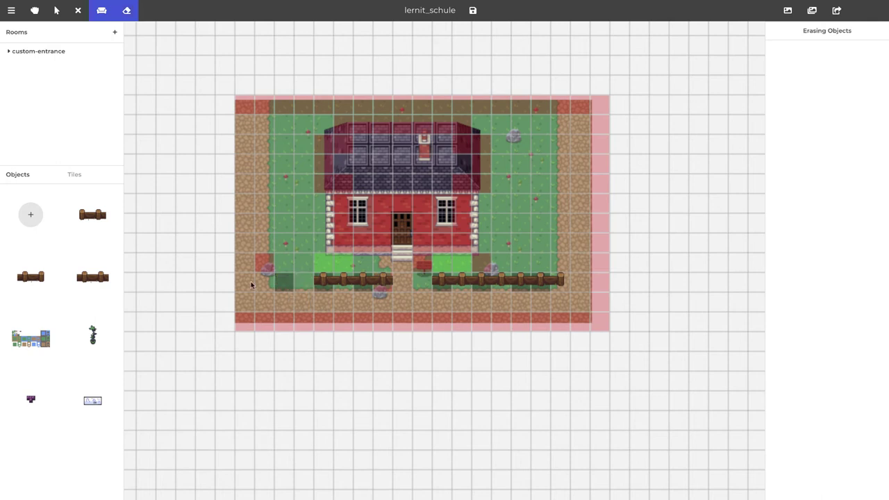
key(ctrl+z)
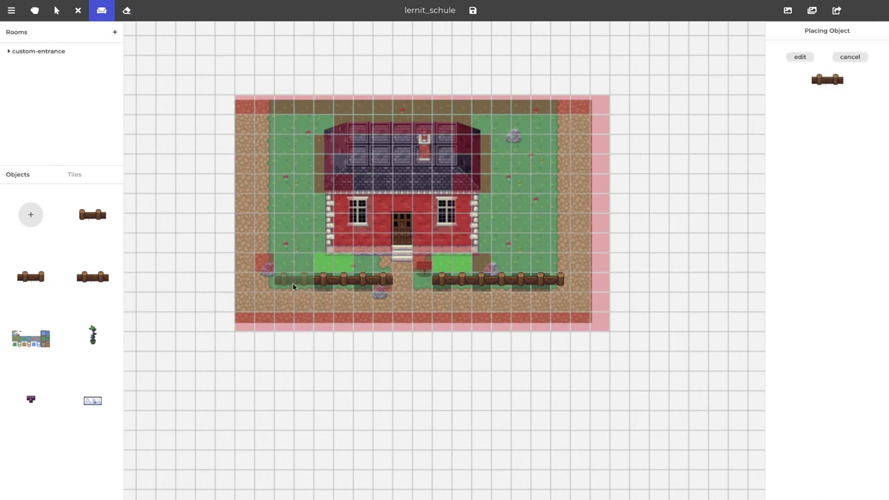
click(85, 216)
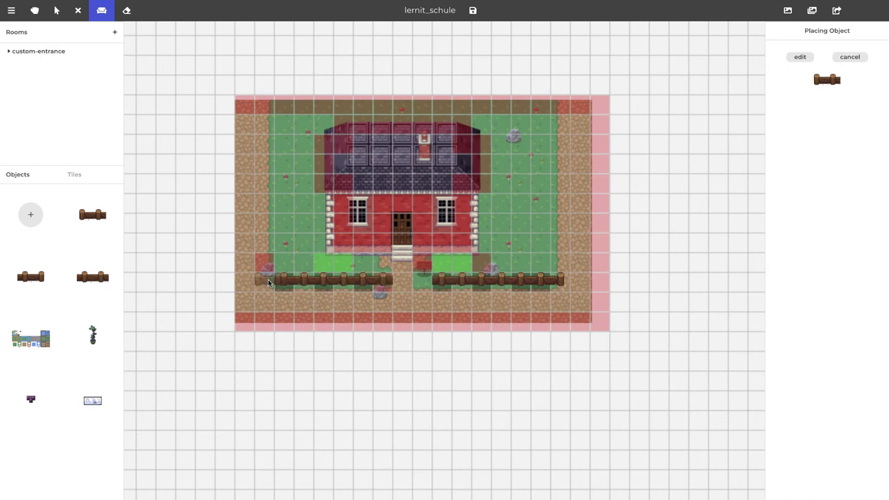
click(268, 284)
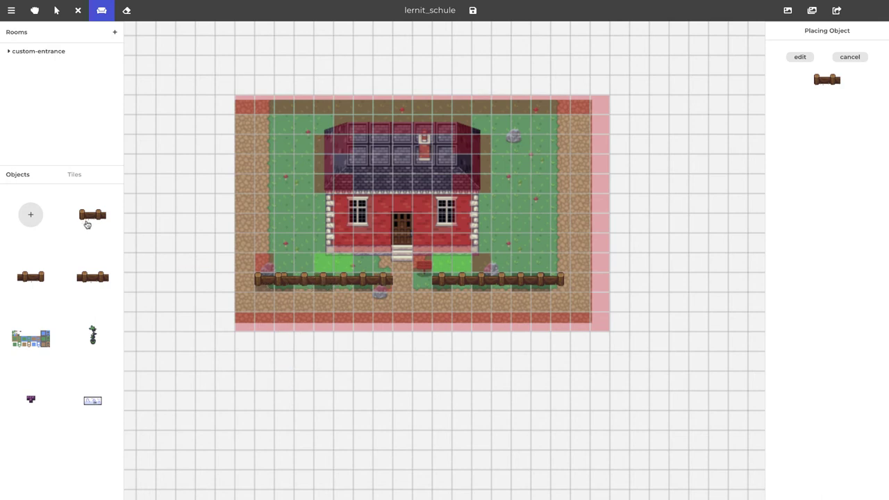
click(33, 215)
Upload Big-wooden-fence-4.png as a fence post object and start placing it
click(601, 157)
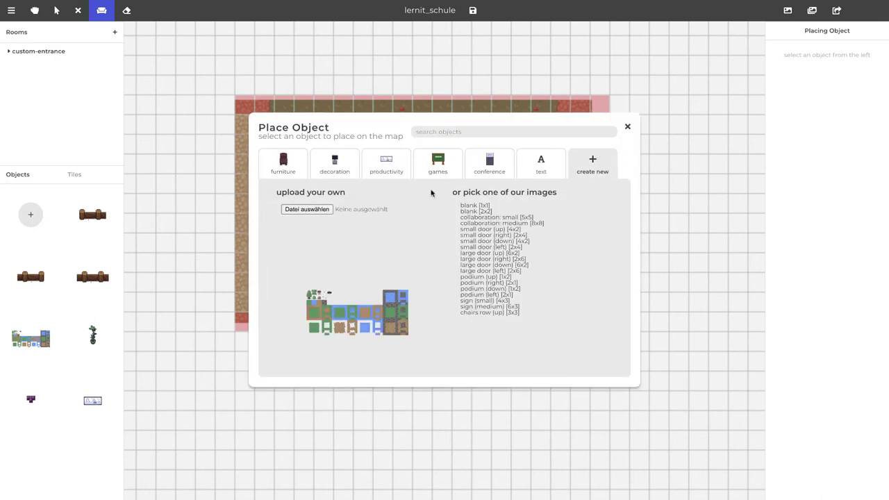
click(300, 208)
double_click(367, 183)
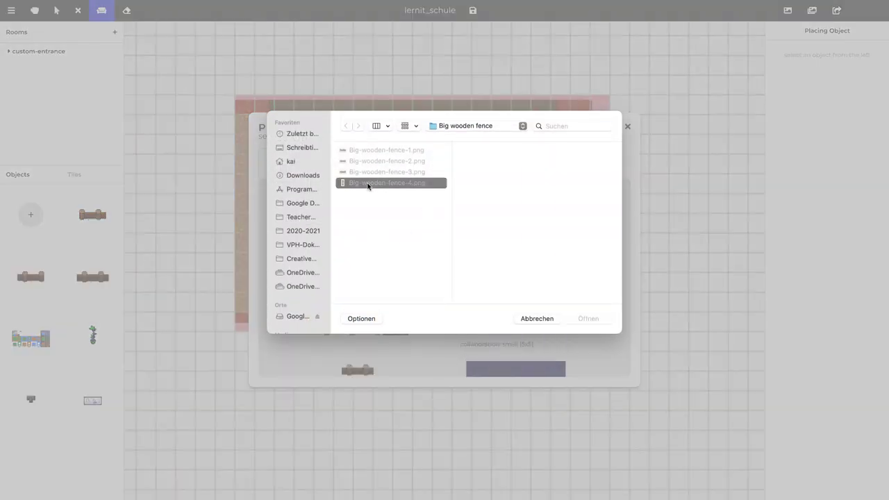
click(349, 256)
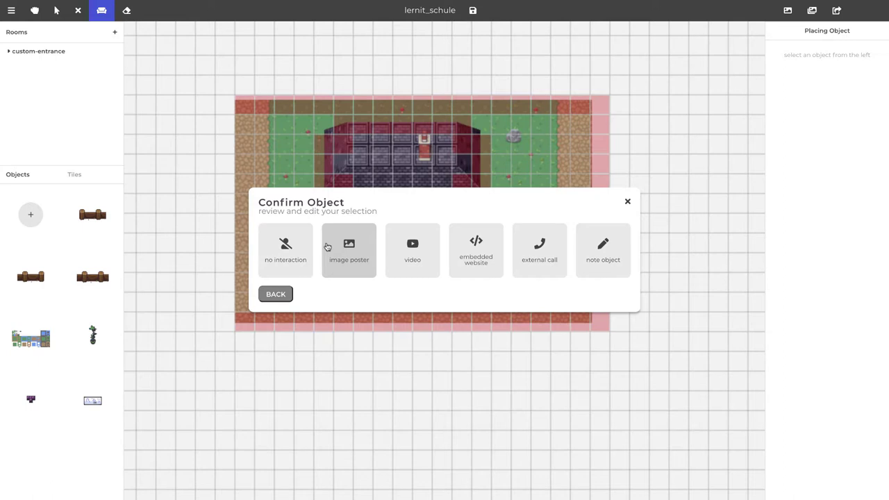
click(311, 246)
click(598, 324)
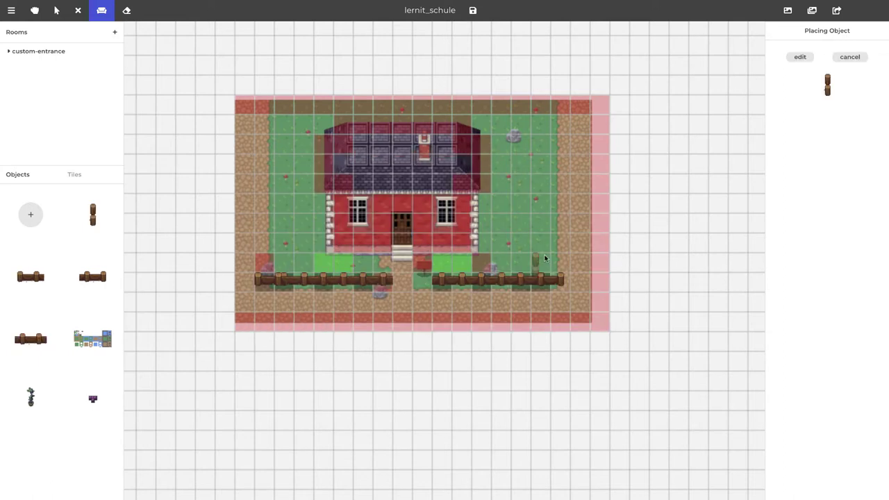
Drag fence post columns up the yard's right and left edges to meet the bottom fence
drag(562, 260, 559, 234)
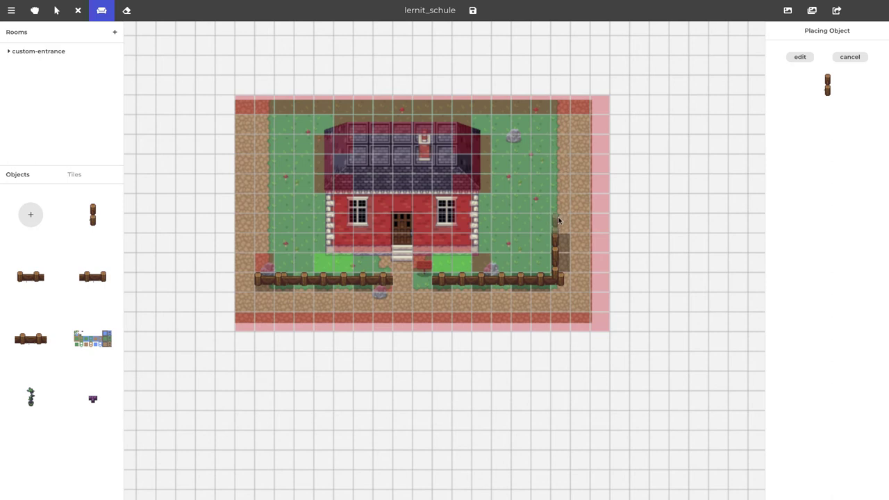
drag(559, 232, 555, 101)
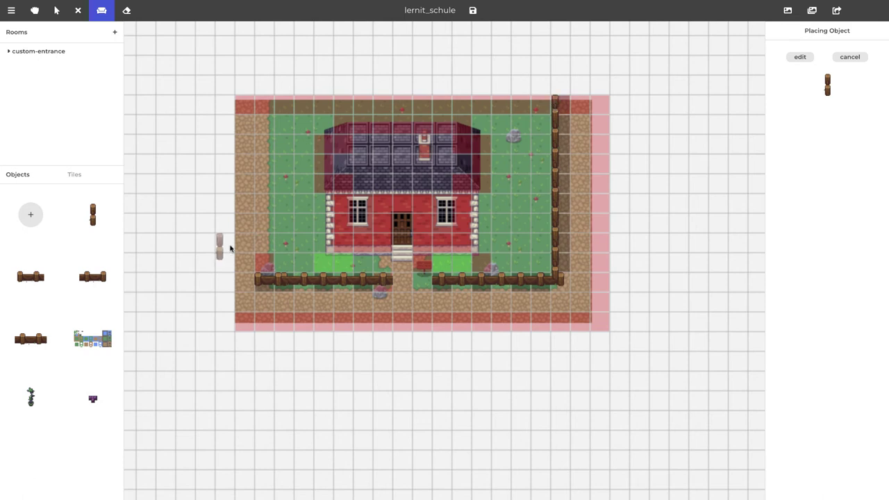
drag(259, 261, 261, 101)
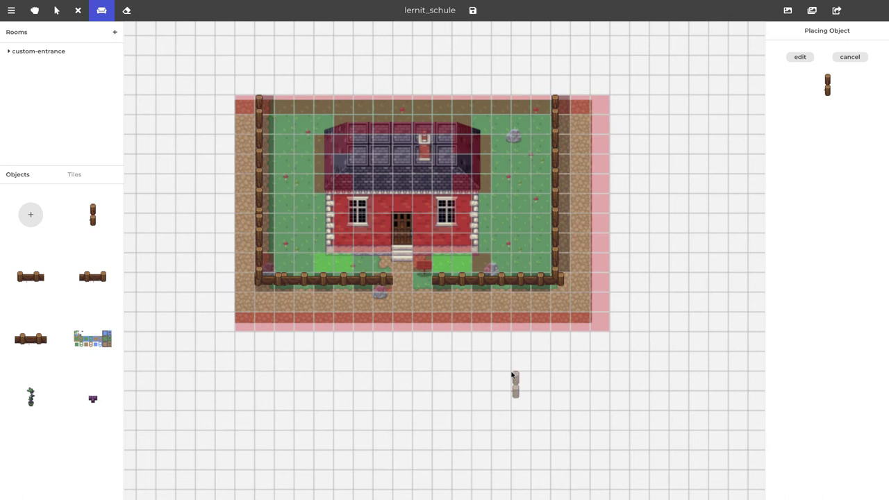
click(126, 12)
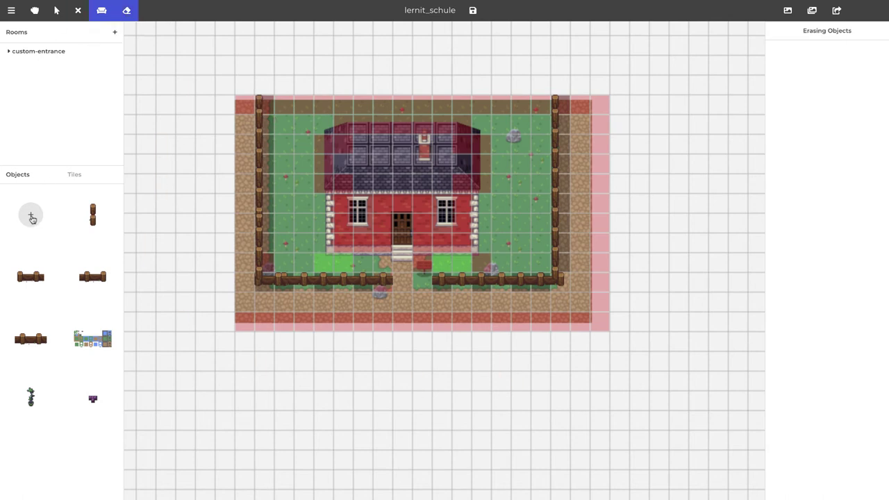
Paint Impassable Tiles over the left, bottom and right fence lines, leaving the path open
click(77, 11)
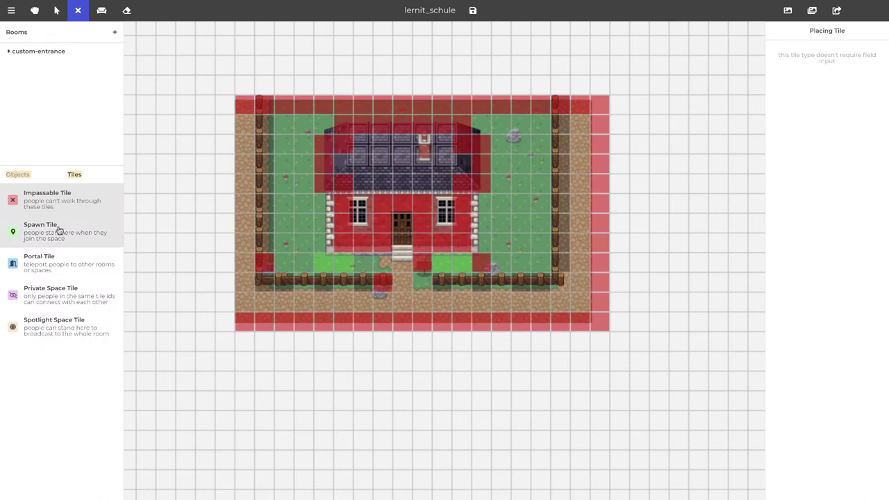
mouse_move(266, 122)
mouse_down()
mouse_move(266, 283)
mouse_move(389, 281)
mouse_up()
mouse_move(436, 281)
mouse_down()
mouse_move(548, 280)
mouse_move(560, 256)
mouse_move(557, 141)
mouse_up()
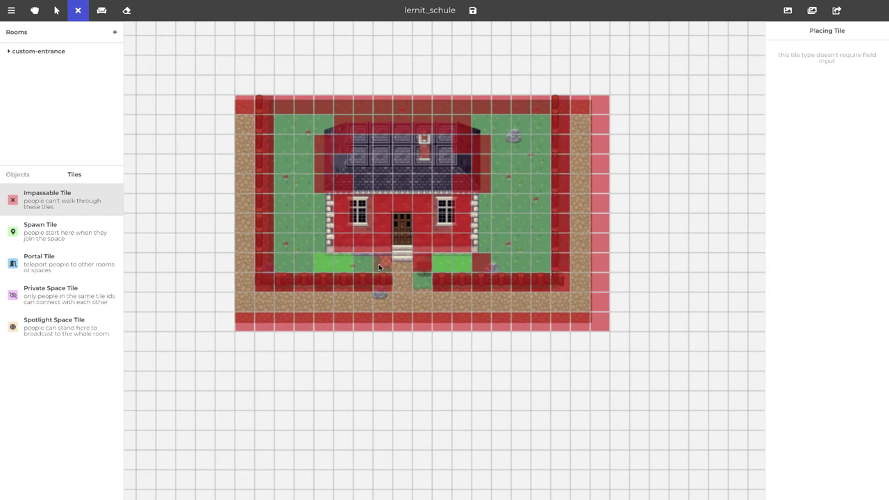
Add one more fence post beside the entrance path opening
click(21, 175)
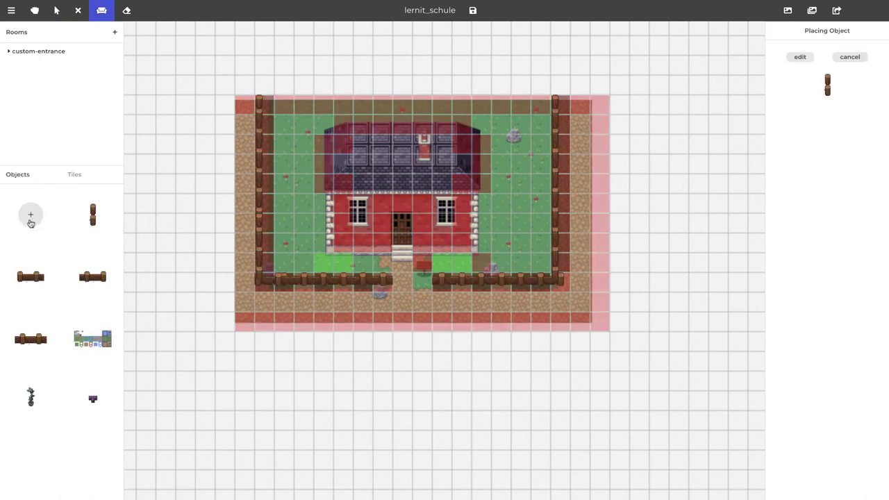
click(383, 266)
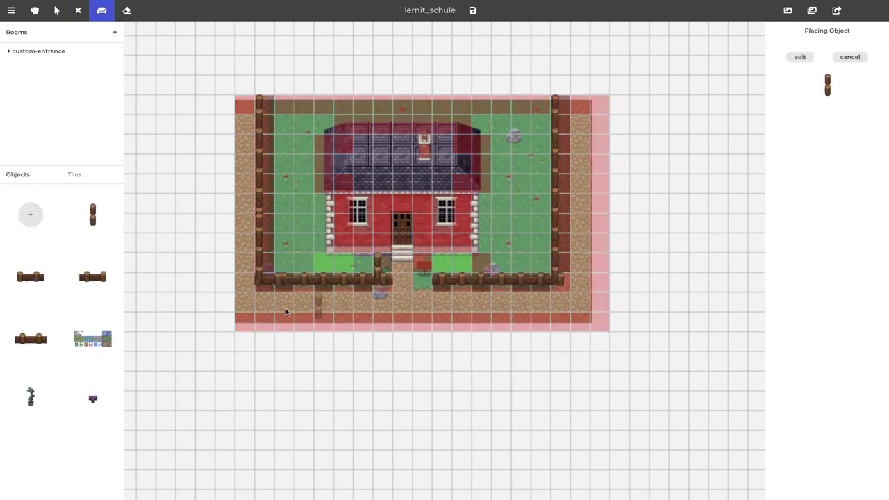
click(126, 11)
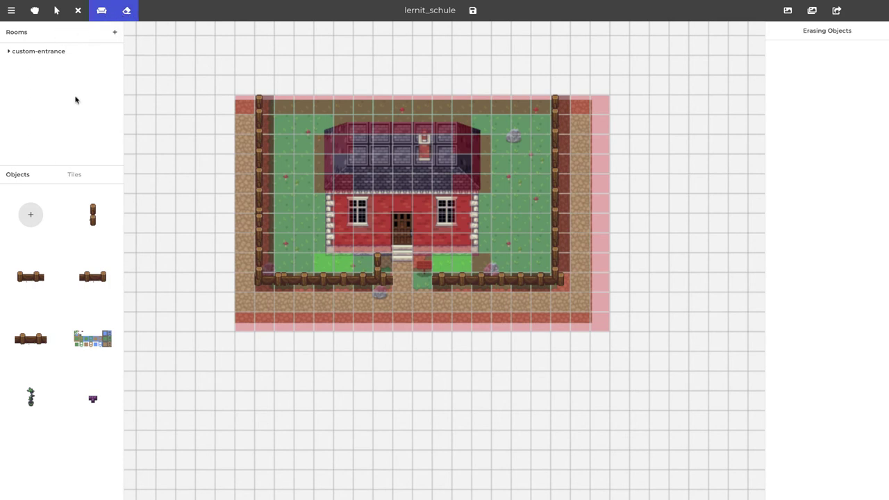
click(78, 11)
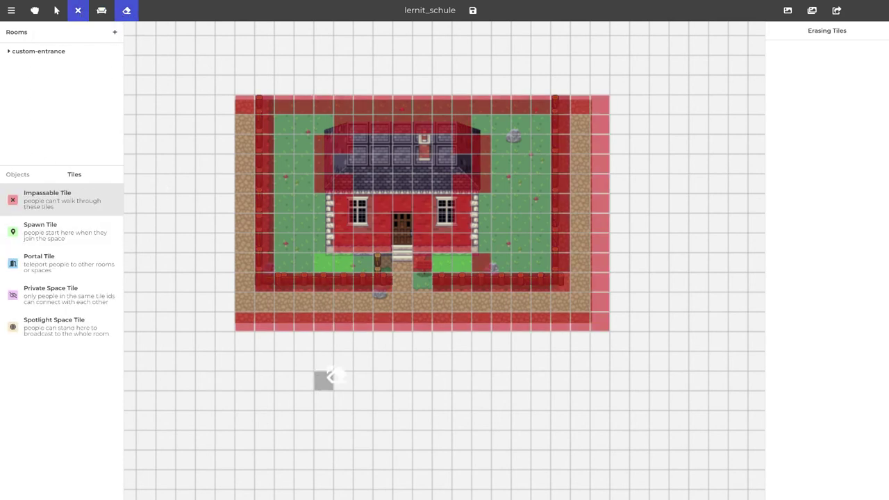
key(e)
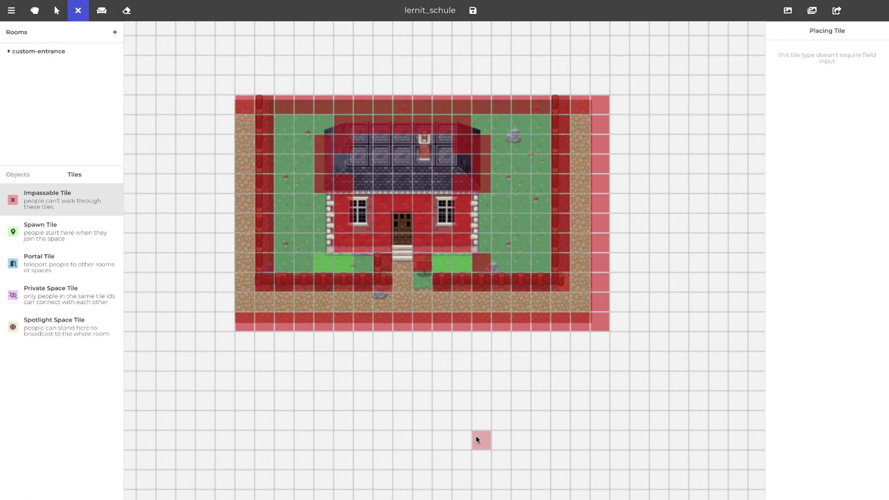
Save the space with the top-bar save icon and close the 'saved!' dialog with Ok
click(473, 11)
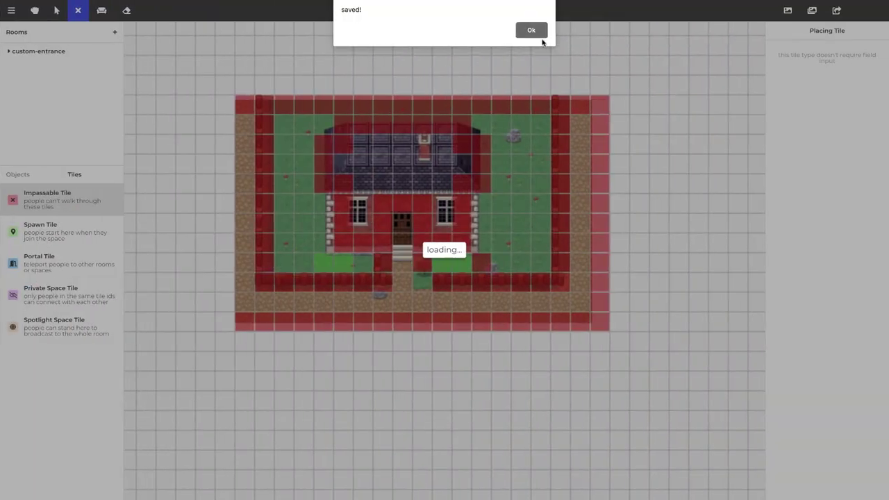
click(531, 31)
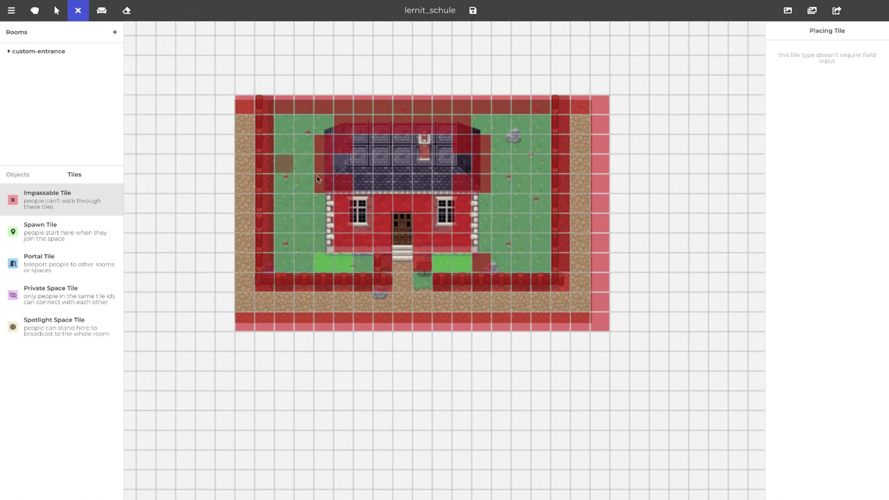
Add a room named 'Eingangsbereich' and choose Start blank for it
click(116, 33)
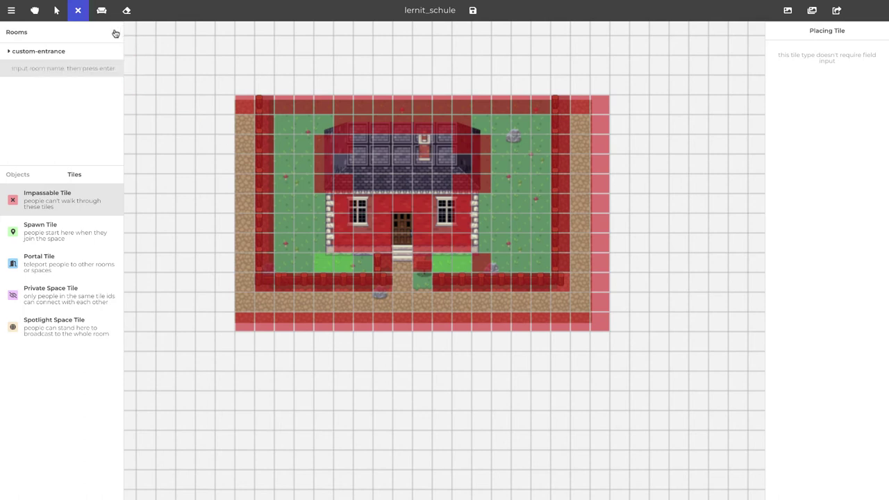
text(Eingangsbereich)
key(Return)
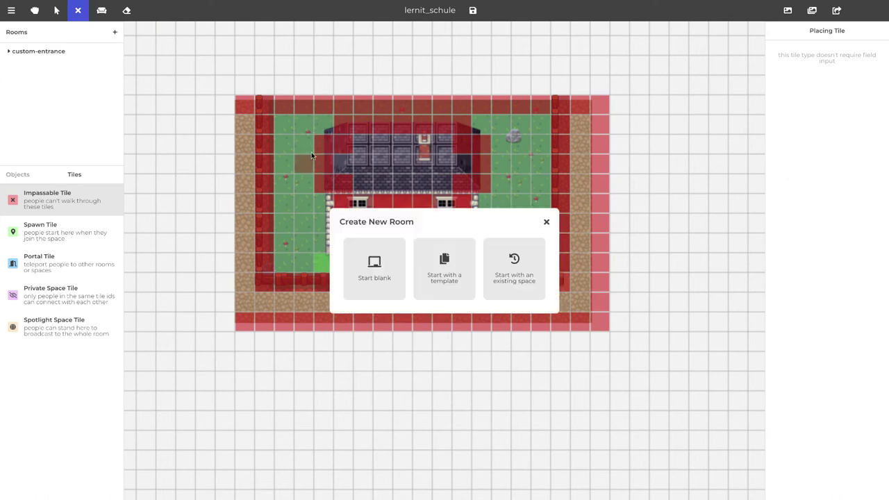
click(354, 248)
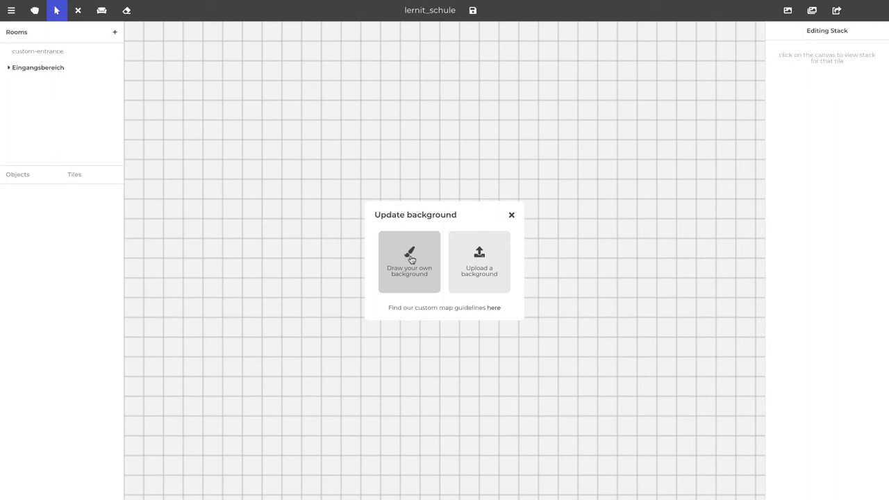
Hand-draw wall tile strips along the left, right and top sides of Eingangsbereich
click(411, 259)
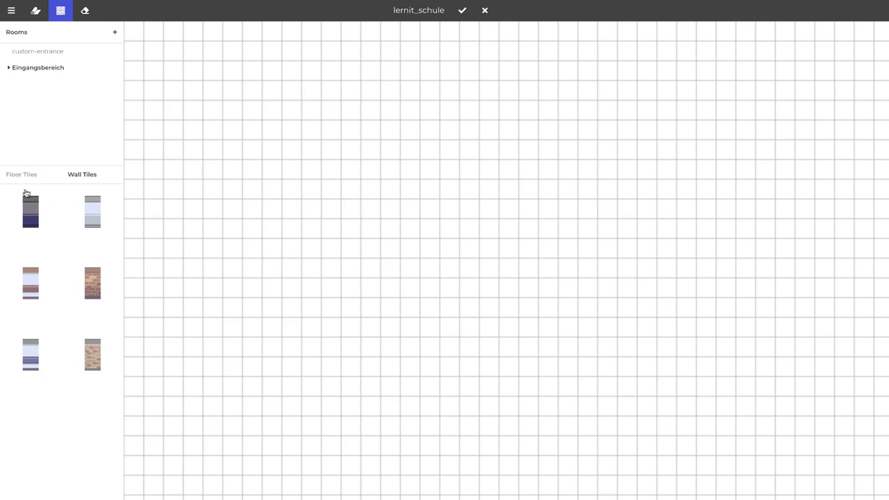
drag(407, 324, 408, 224)
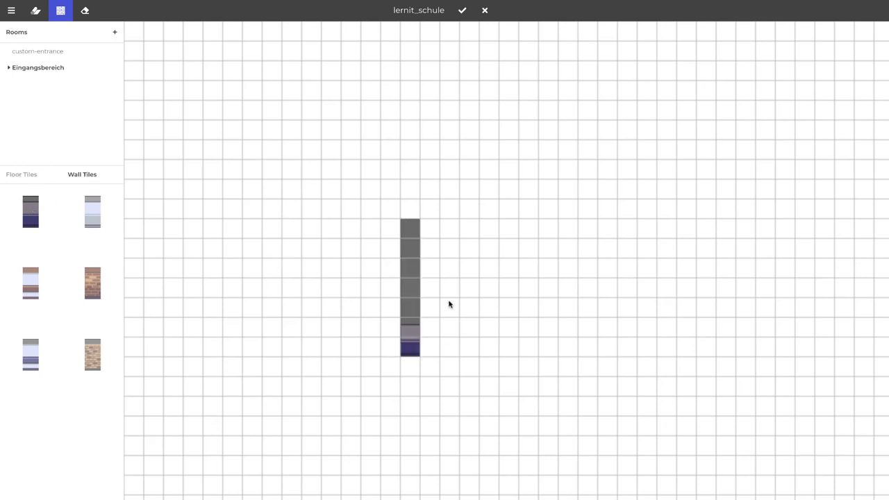
scroll(448, 304, right, 5)
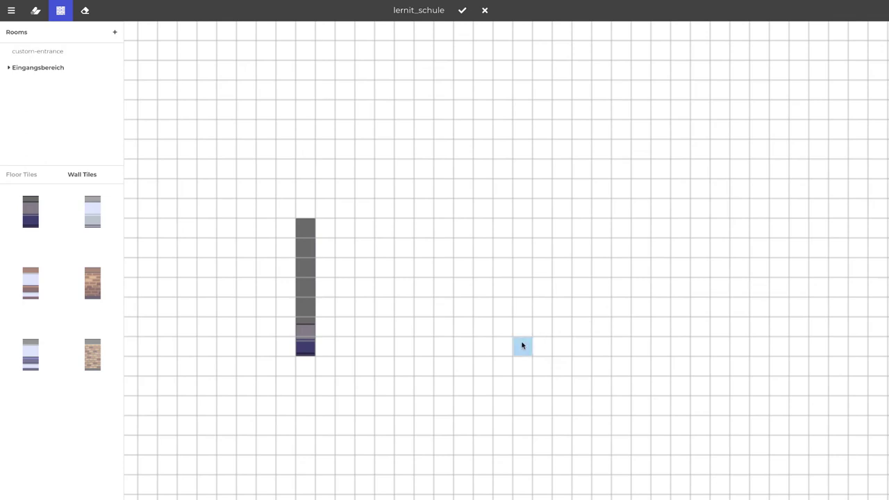
drag(522, 345, 522, 225)
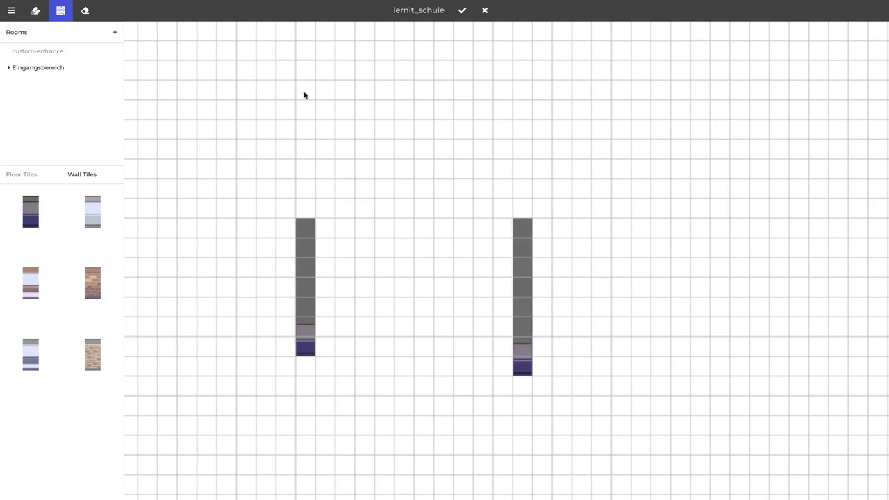
drag(303, 95, 526, 91)
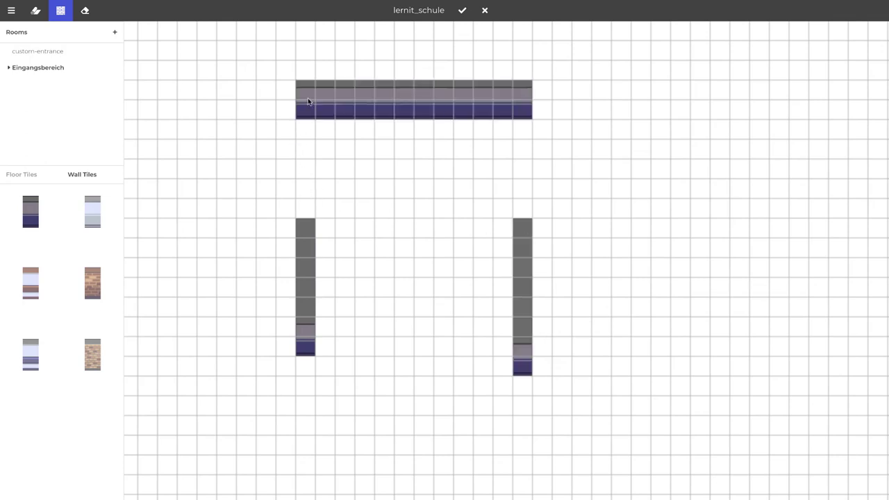
drag(304, 137, 306, 349)
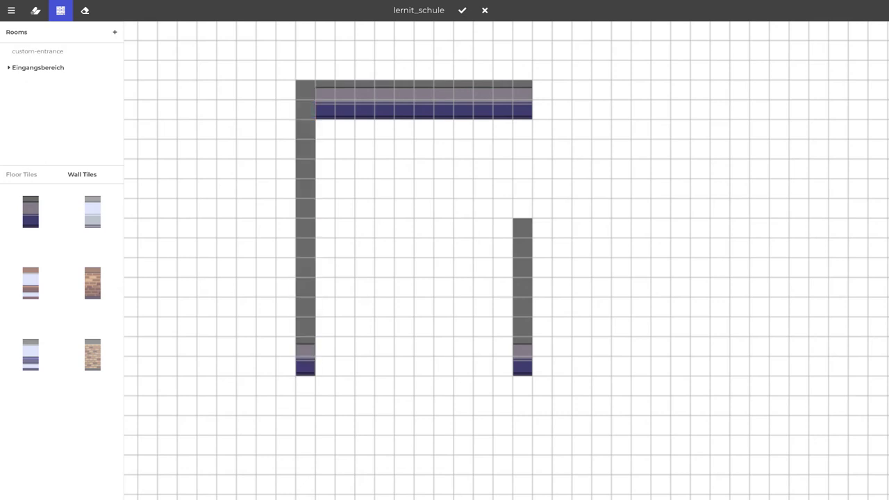
drag(526, 89, 527, 351)
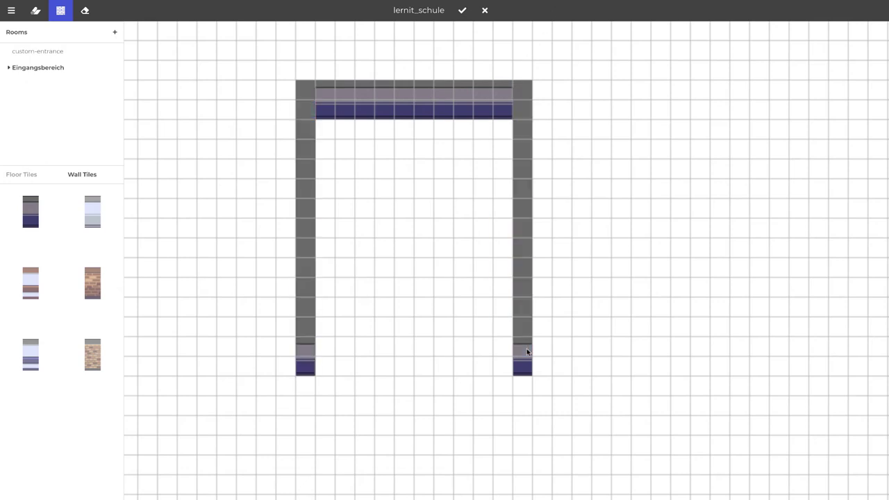
Fill the room's interior with wooden plank floor tiles
click(26, 176)
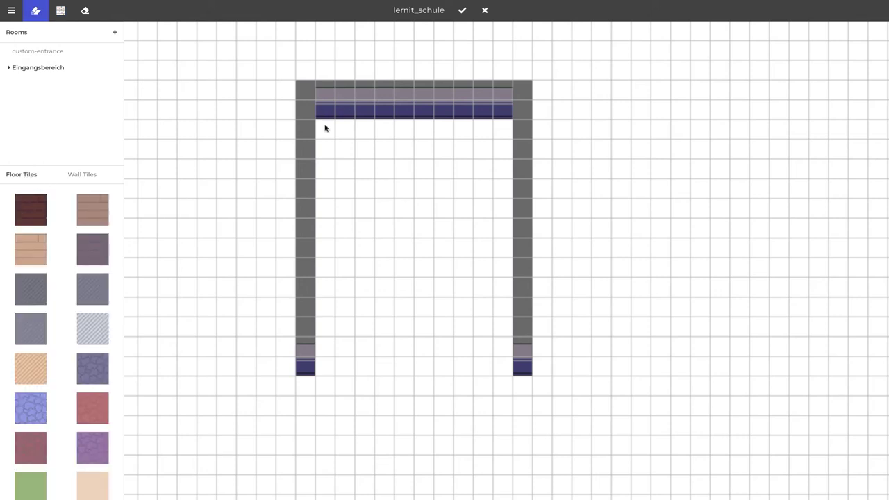
click(30, 249)
drag(330, 132, 502, 368)
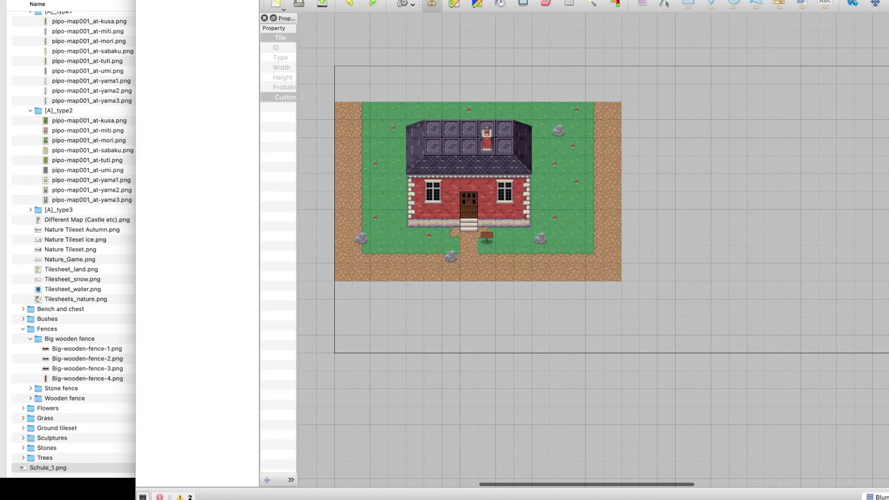
Group the seven layers from Blumen down to Background into one layer group
mouse_move(156, 0)
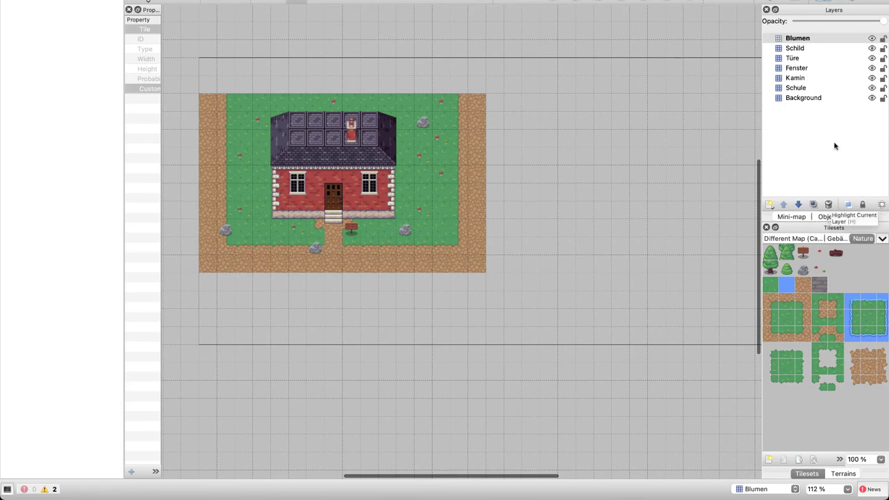
shift+click(798, 98)
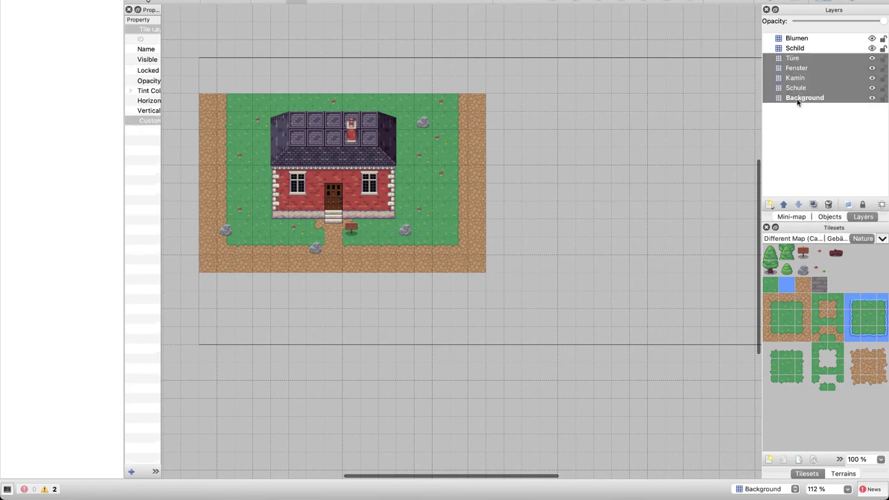
click(796, 39)
shift+click(795, 97)
right_click(797, 70)
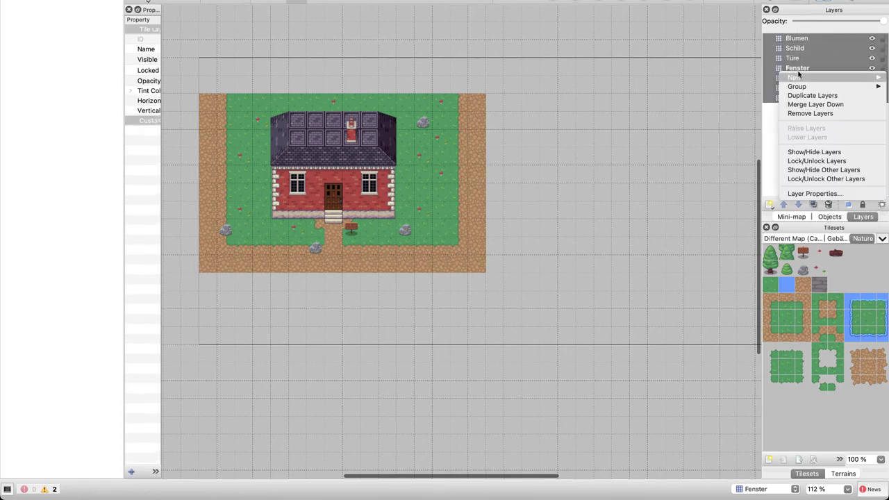
mouse_move(798, 86)
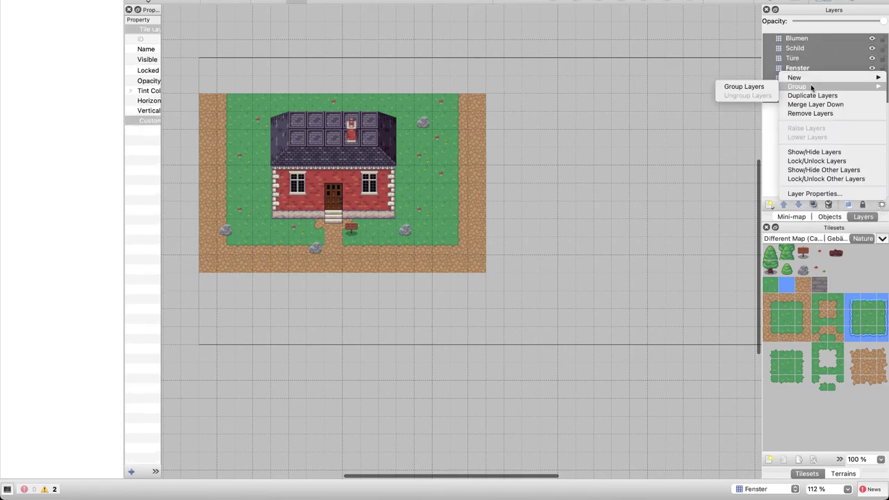
click(743, 86)
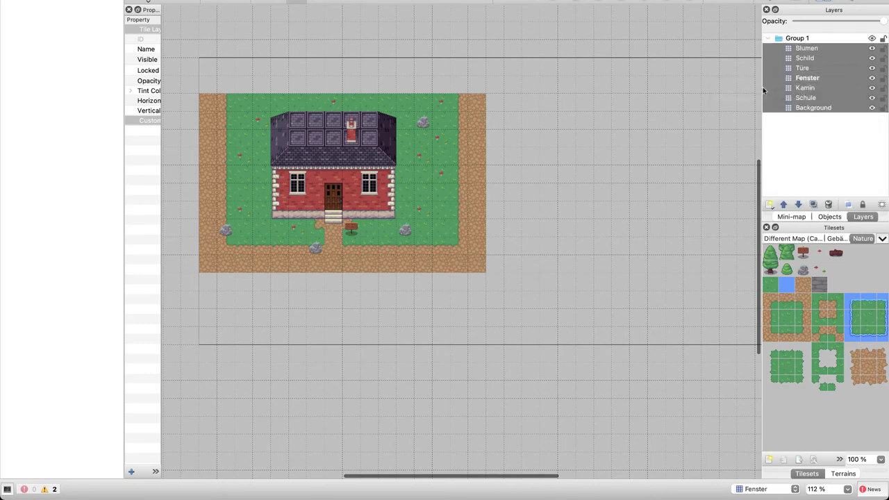
Rename the new layer group to Gebäude and collapse it
click(807, 39)
double_click(806, 38)
text(G)
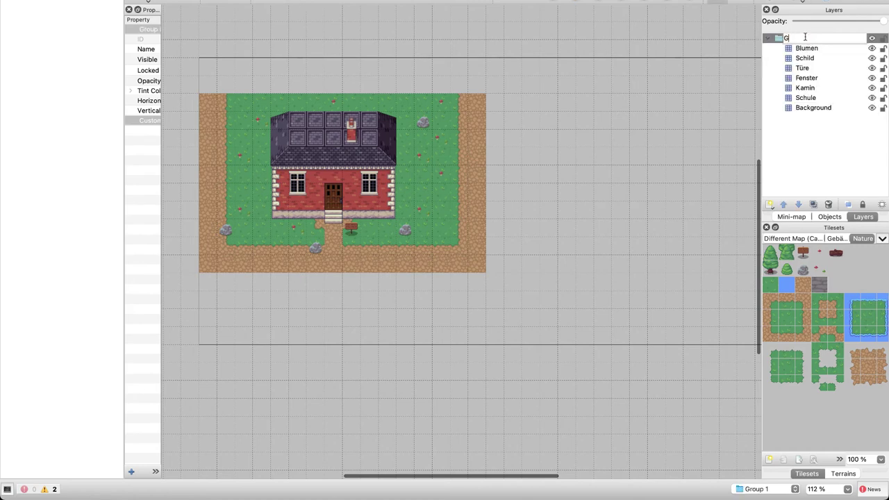
text(ebäude)
key(Return)
click(768, 39)
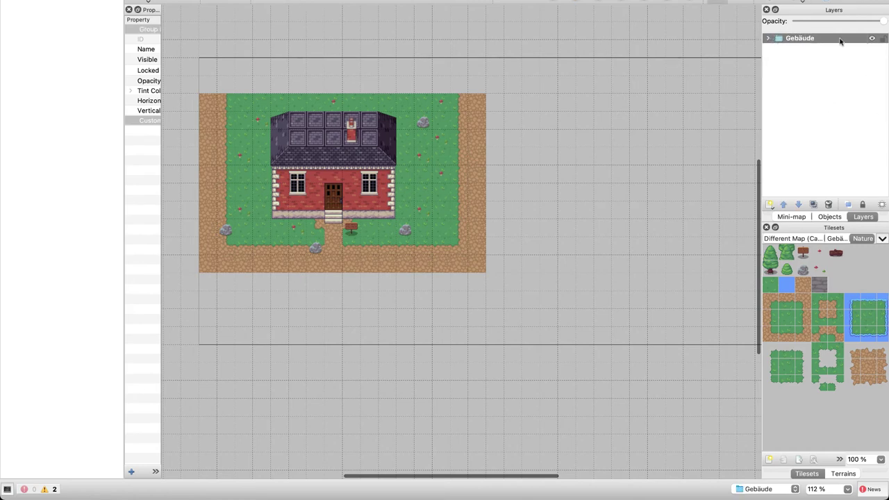
Hide the Gebäude group and add a new group layer named Eingangsbereich
click(872, 38)
right_click(810, 86)
mouse_move(815, 89)
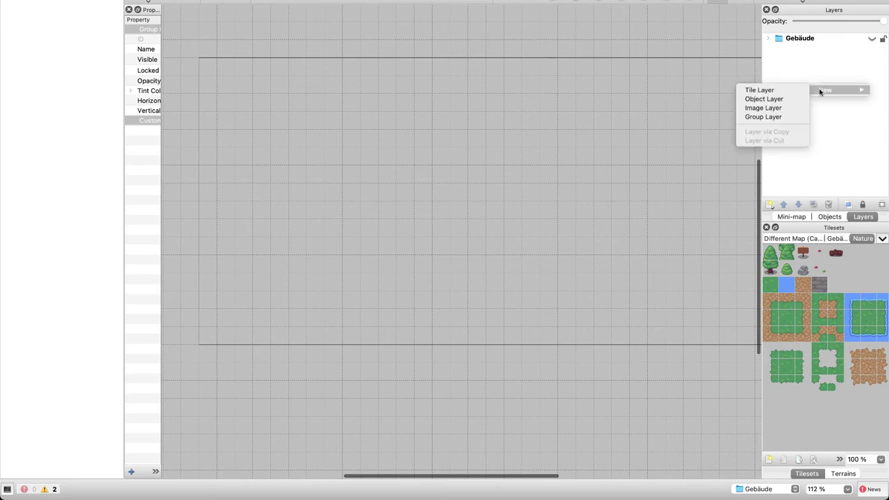
click(763, 116)
text(Einga)
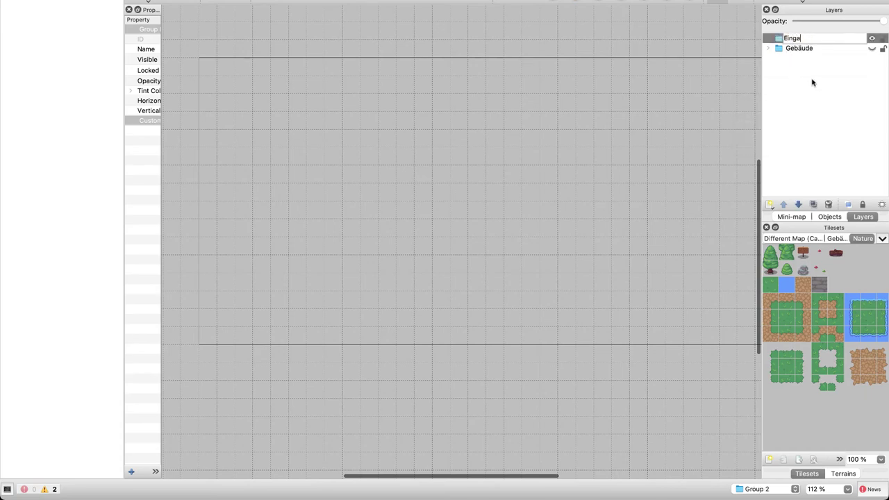
text(ngsbereich)
key(Return)
Rename Gebäude to 'Gebäude (custom entrance)' and move Eingangsbereich below it
key(ctrl+Right)
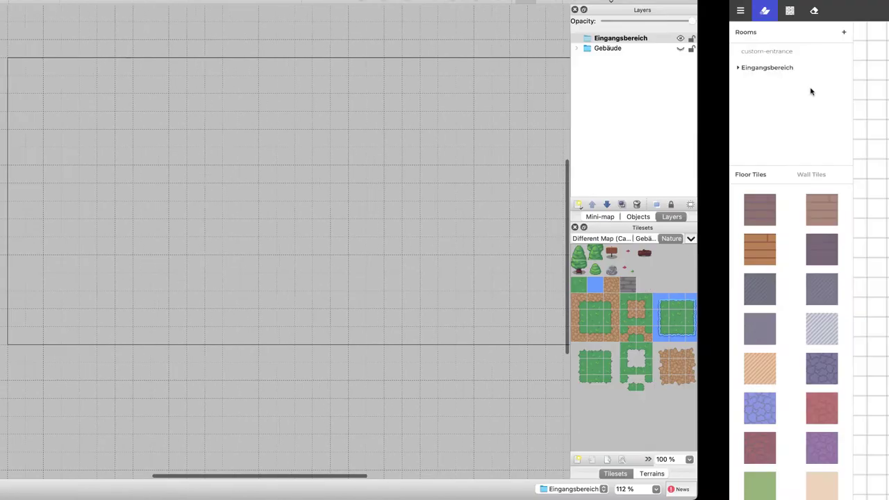
key(ctrl+Left)
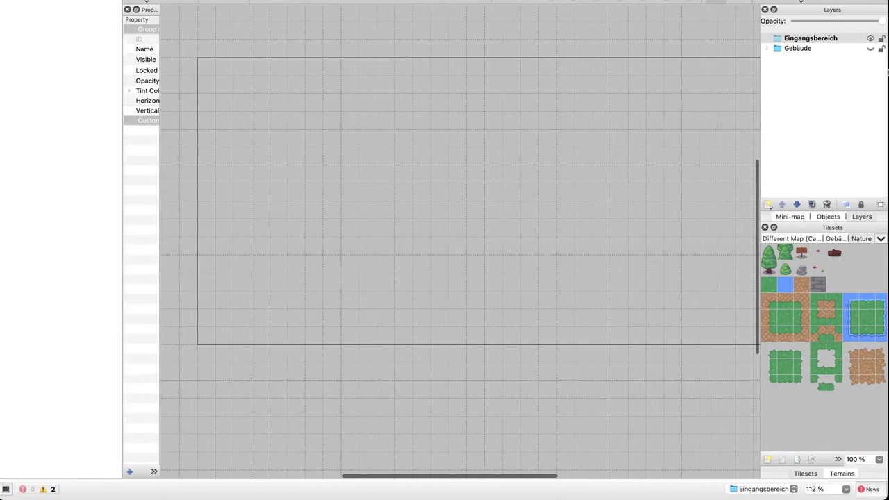
double_click(799, 49)
key(Right)
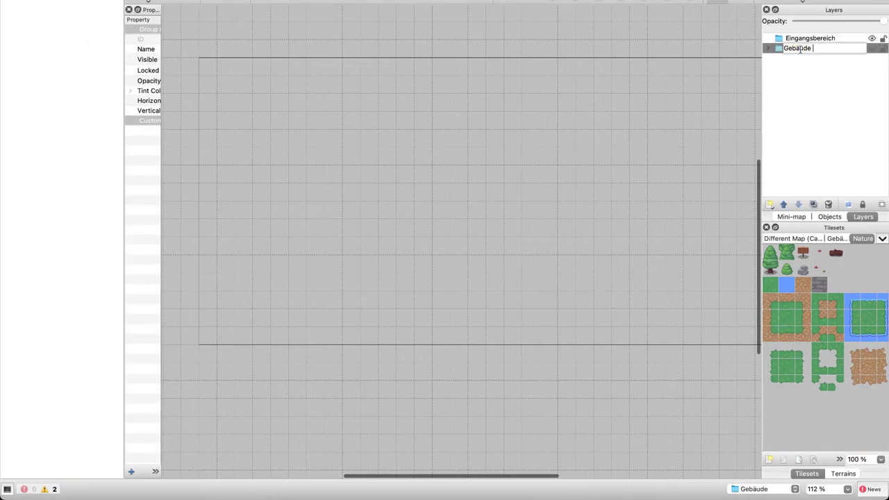
text((custom entrance))
key(Return)
double_click(802, 39)
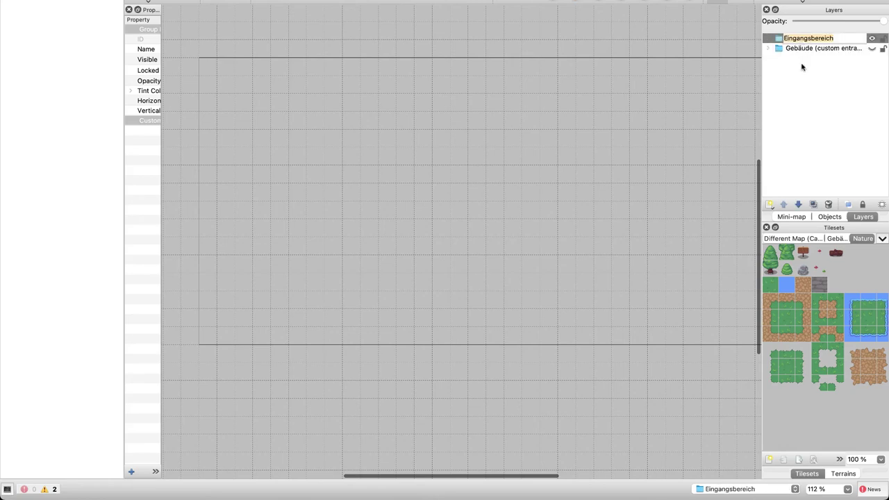
drag(810, 40, 805, 64)
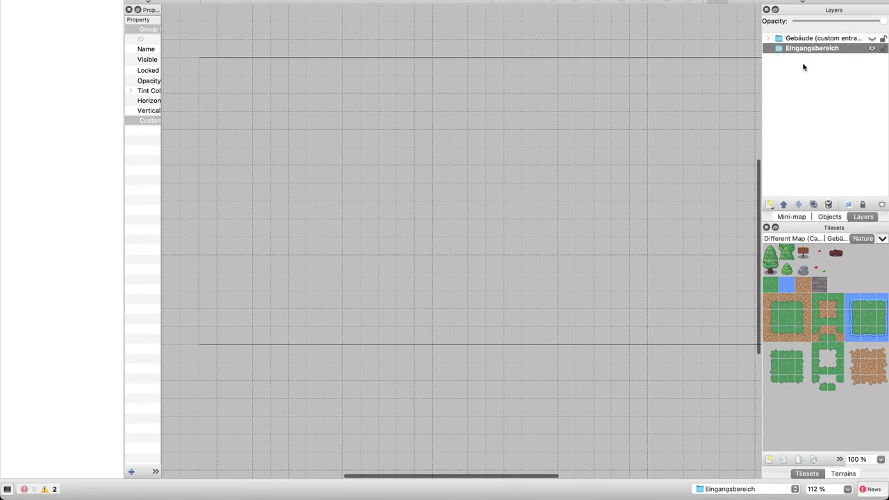
Add a tile layer named Wände and move it into the Eingangsbereich group
click(770, 205)
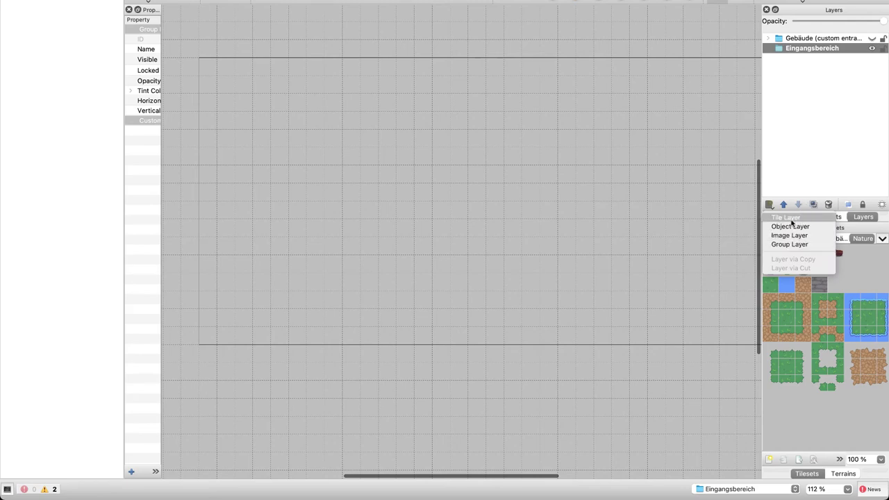
click(794, 218)
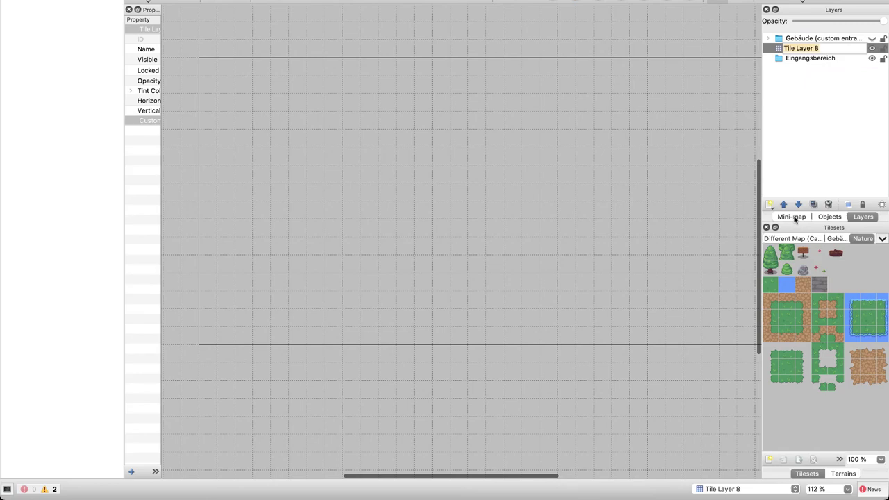
text(Wände)
key(Return)
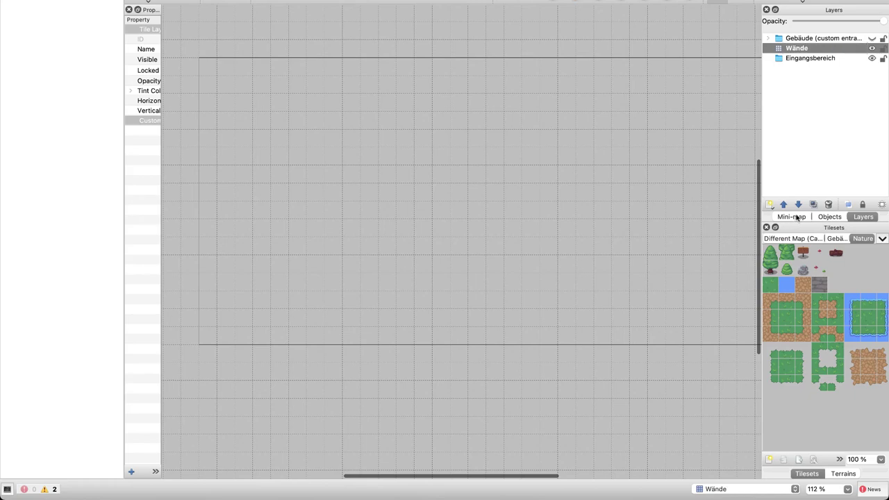
drag(802, 50, 802, 60)
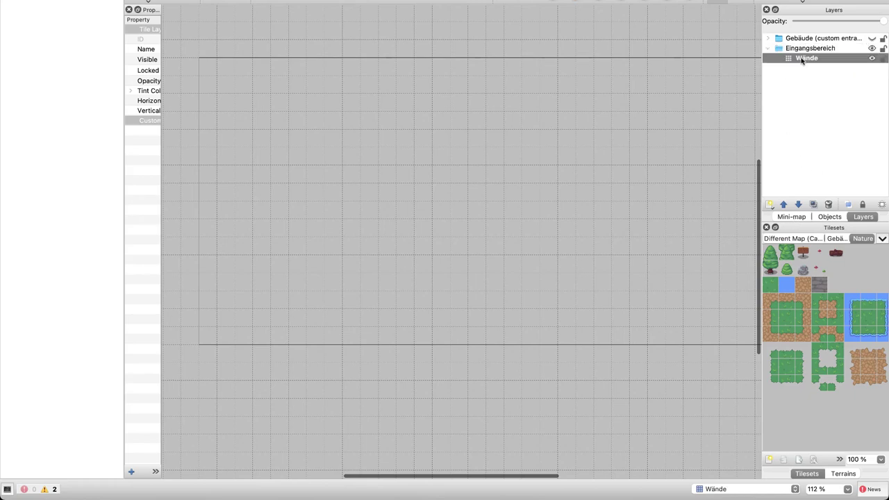
Browse the tiles of the Gebäude and Different Map castle tilesets
scroll(828, 300, right, 5)
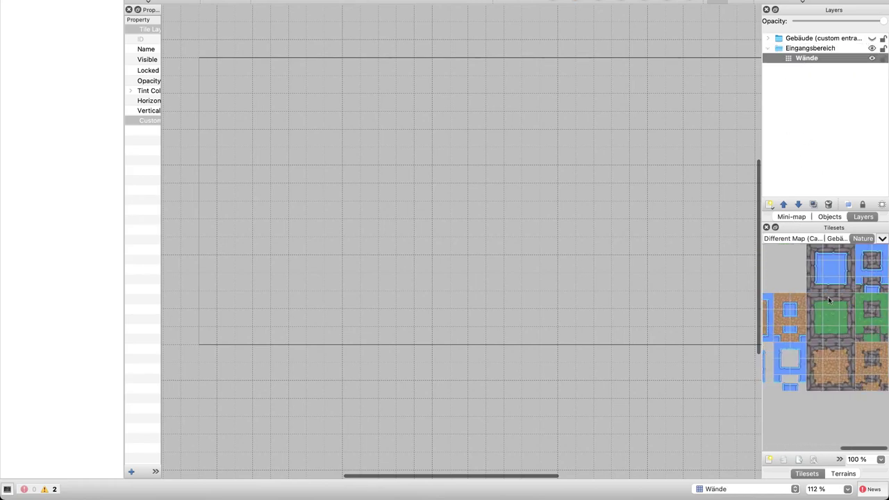
click(836, 239)
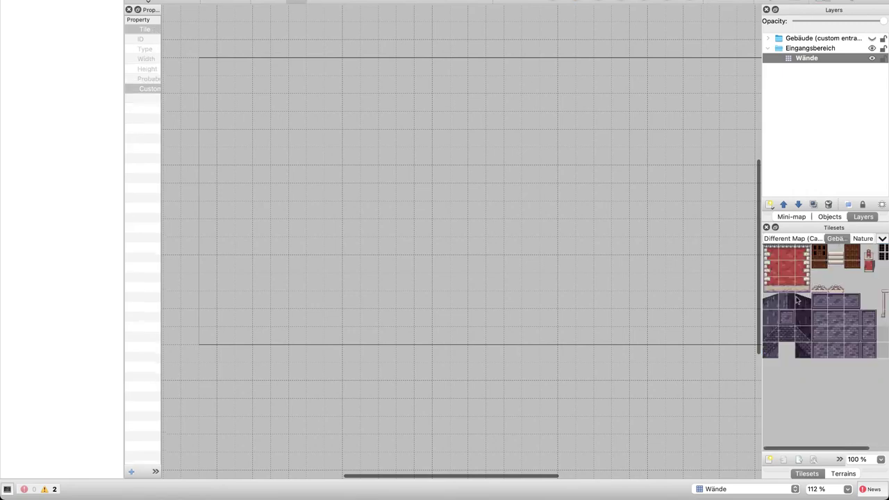
scroll(797, 300, left, 2)
scroll(797, 300, right, 2)
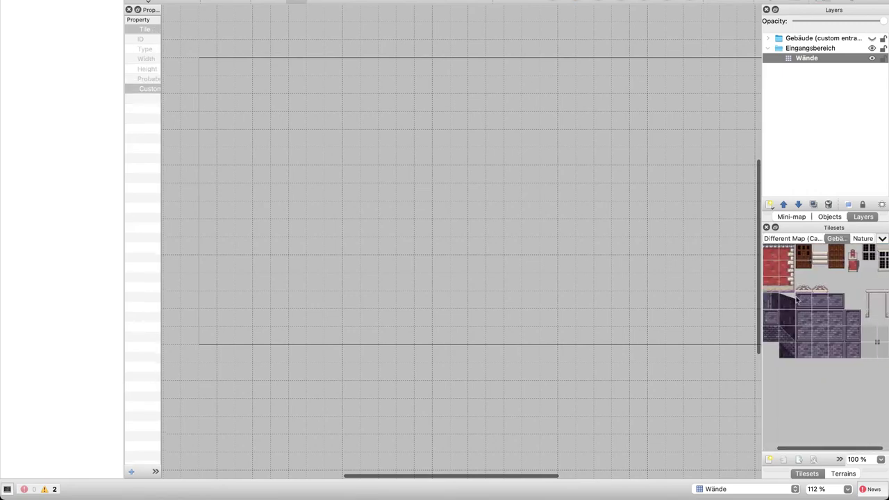
click(805, 239)
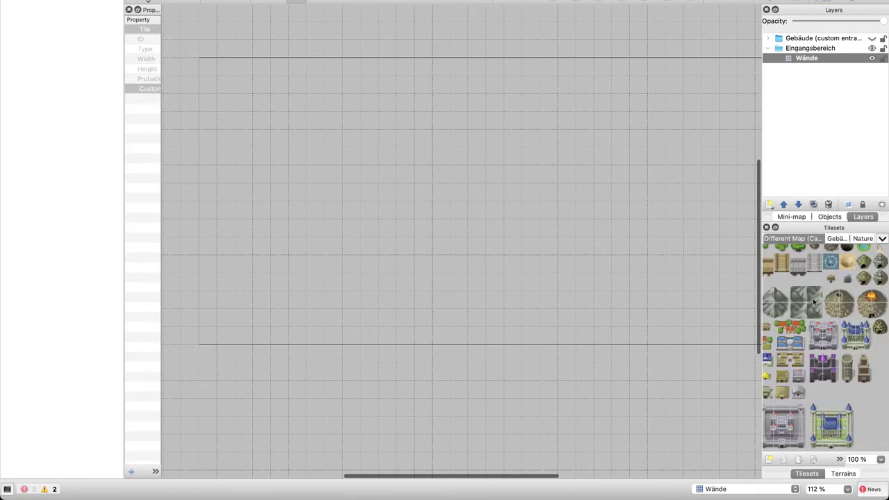
scroll(814, 301, down, 3)
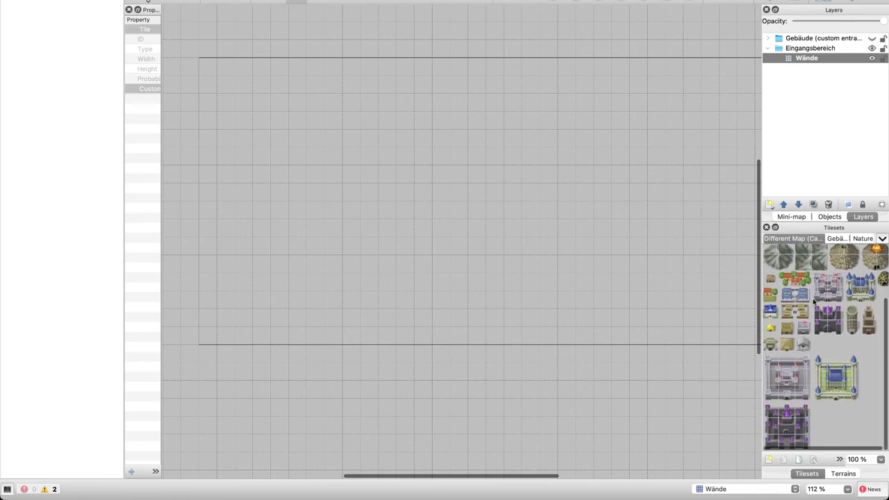
scroll(814, 301, up, 4)
scroll(814, 300, right, 1)
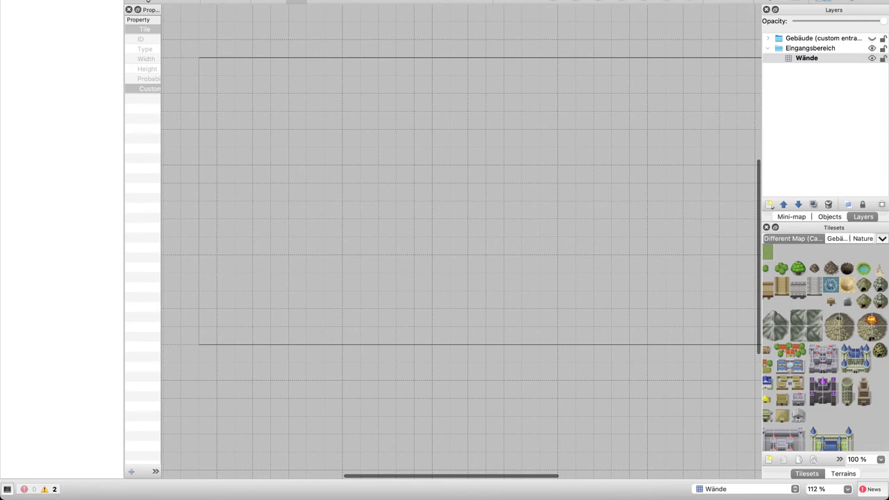
Select Different Map (Castle etc).png in Finder and preview it in Quick Look
click(30, 85)
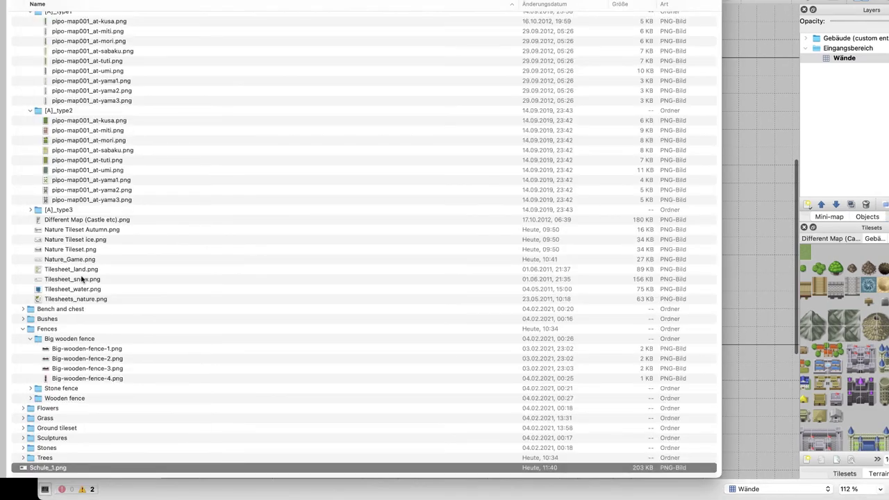
scroll(87, 280, down, 2)
click(69, 312)
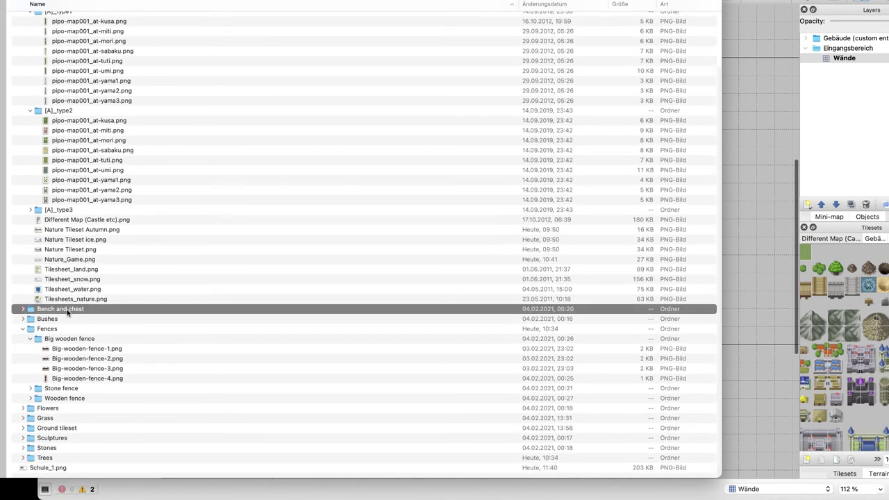
scroll(115, 425, up, 5)
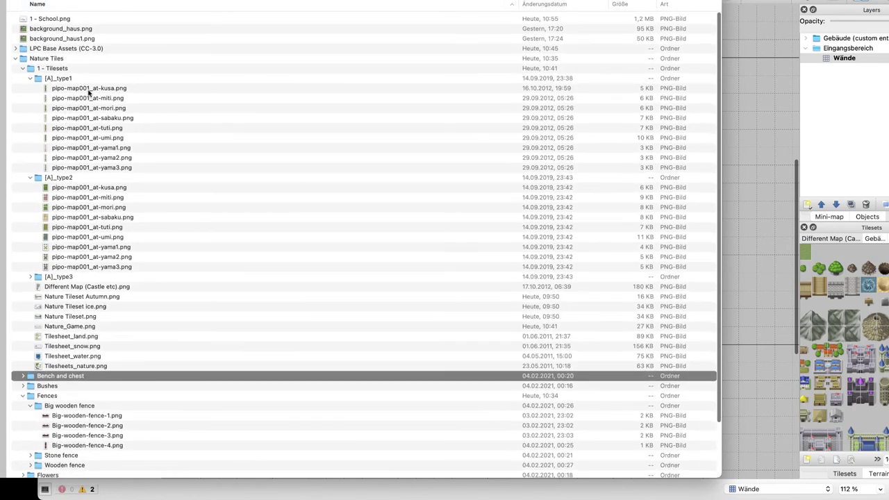
click(85, 287)
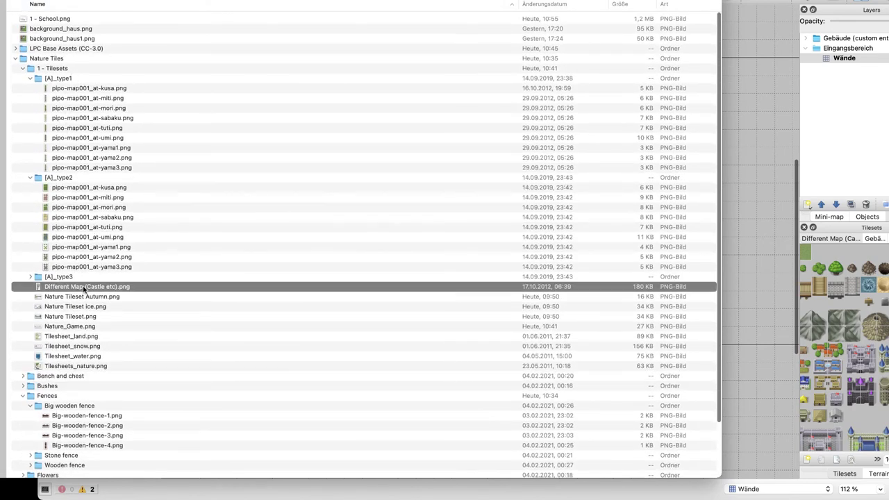
key(space)
Preview the Bench and chest, Fences and Ground tileset folders and images
key(Down)
key(Down)
key(Down)
key(Down)
key(Down)
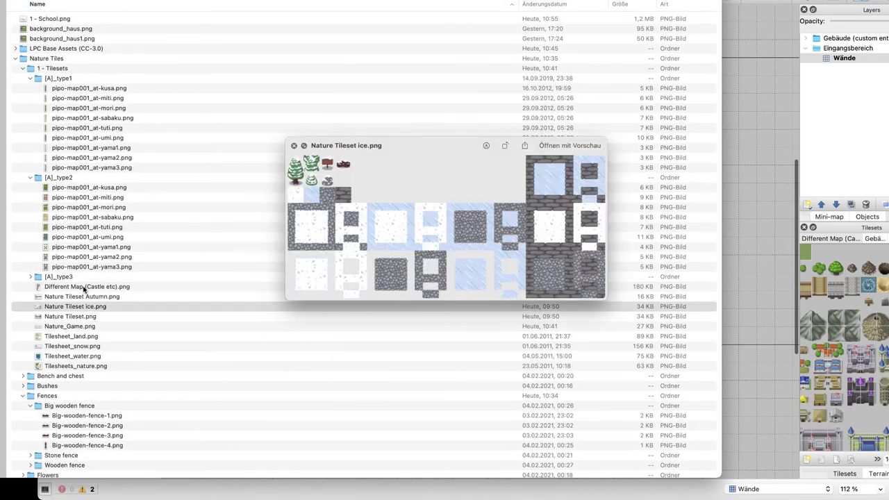
key(Down)
key(Down)
key(Down)
key(Down)
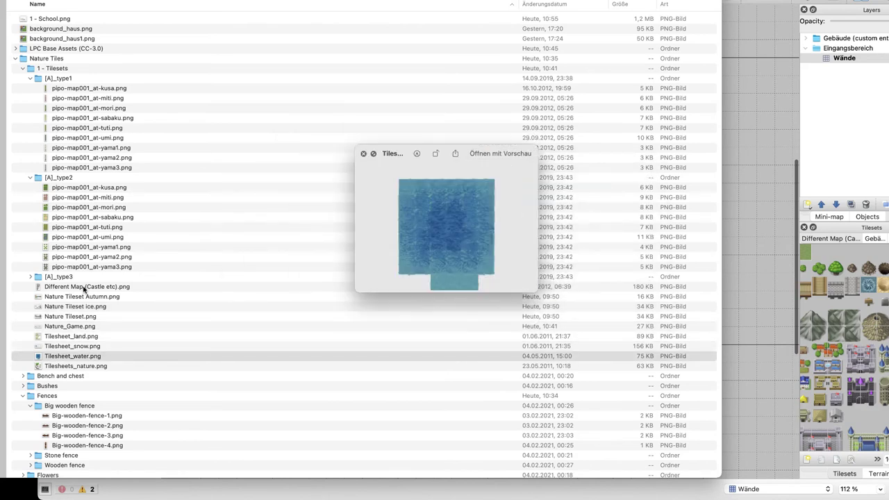
key(Down)
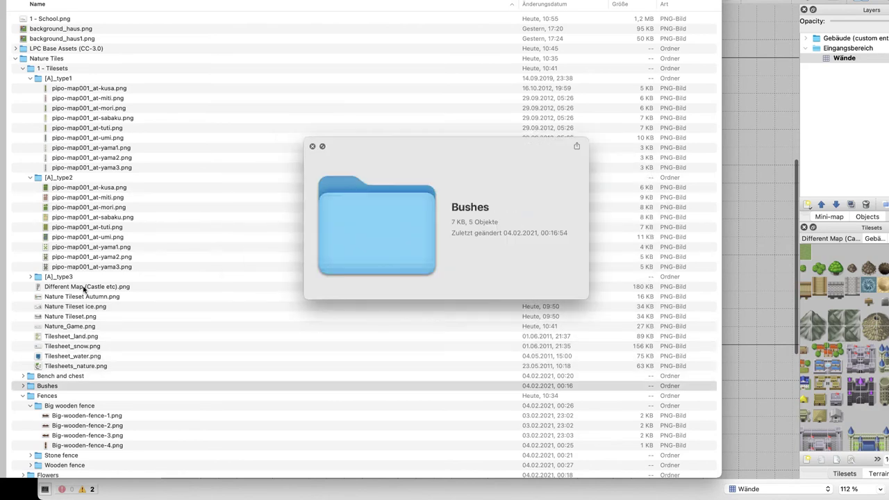
key(Down)
key(Down)
key(Up)
key(Left)
key(Down)
key(Down)
key(Down)
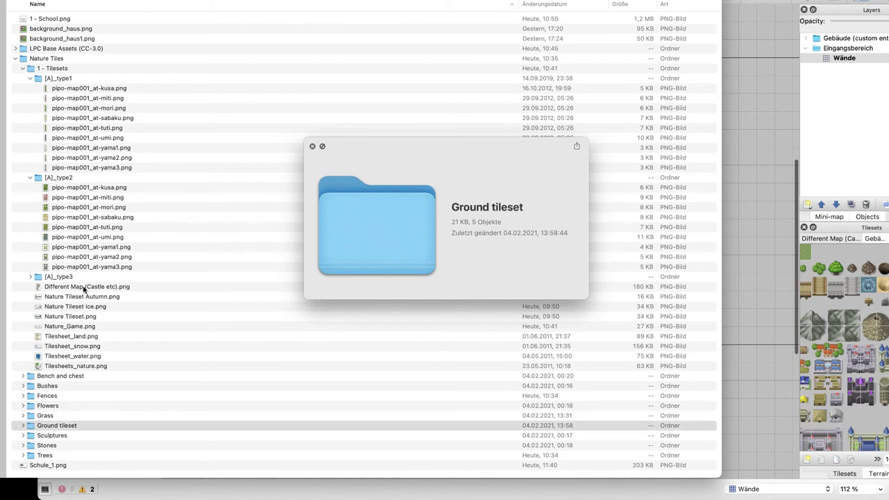
key(Right)
key(Down)
key(Down)
key(Down)
key(Down)
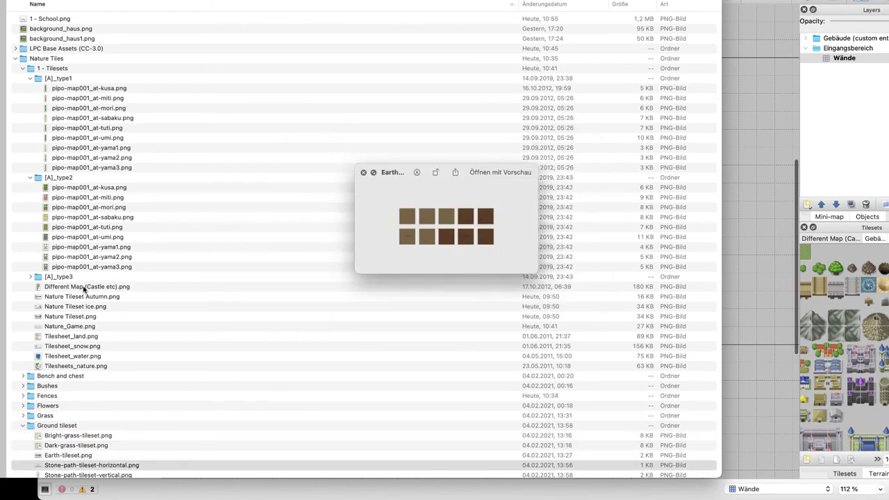
key(Up)
key(Up)
key(Up)
key(Down)
key(Down)
key(Down)
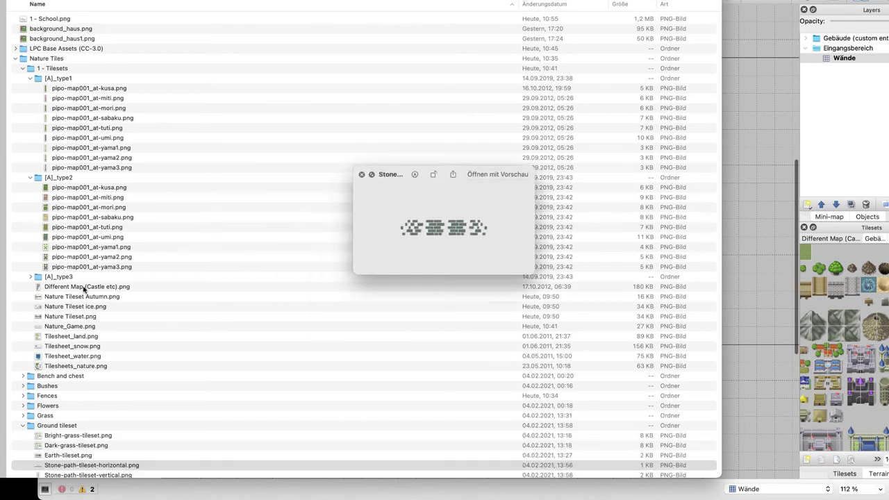
key(Down)
key(Down)
Preview the Sculptures and Trees folders, then return to Sculptures
key(space)
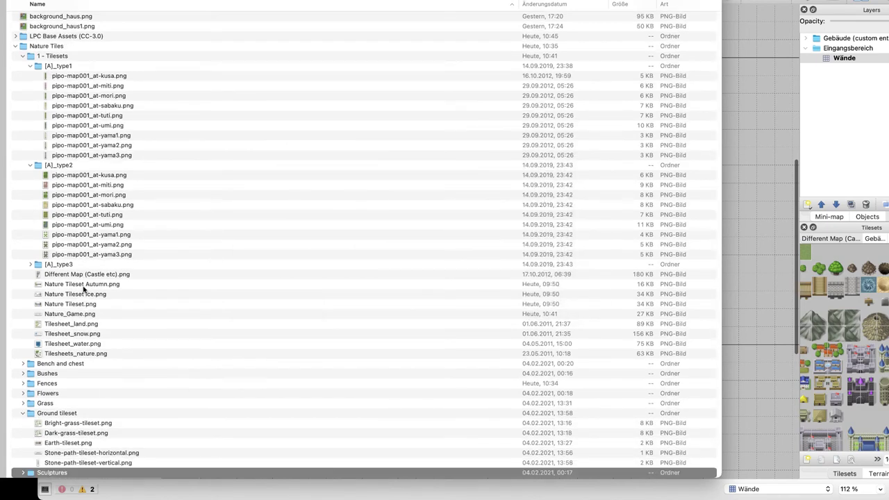
key(Right)
key(Down)
key(space)
key(Down)
key(Down)
key(Down)
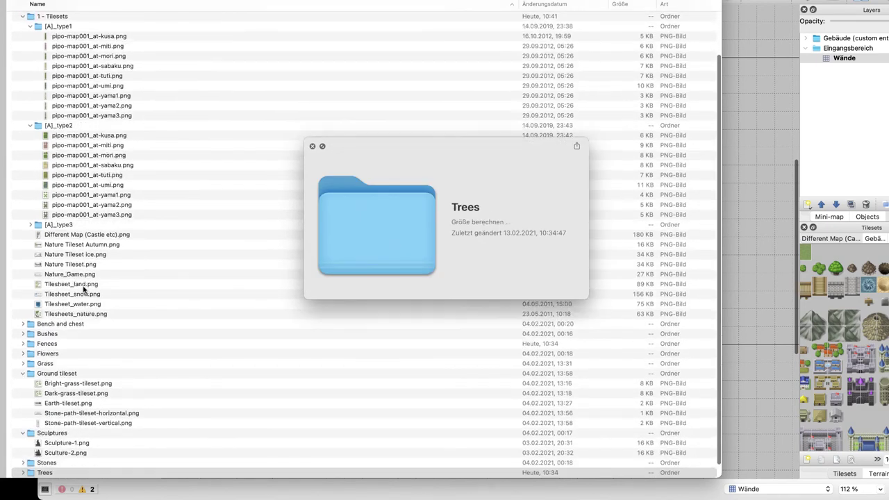
key(space)
key(Down)
key(Up)
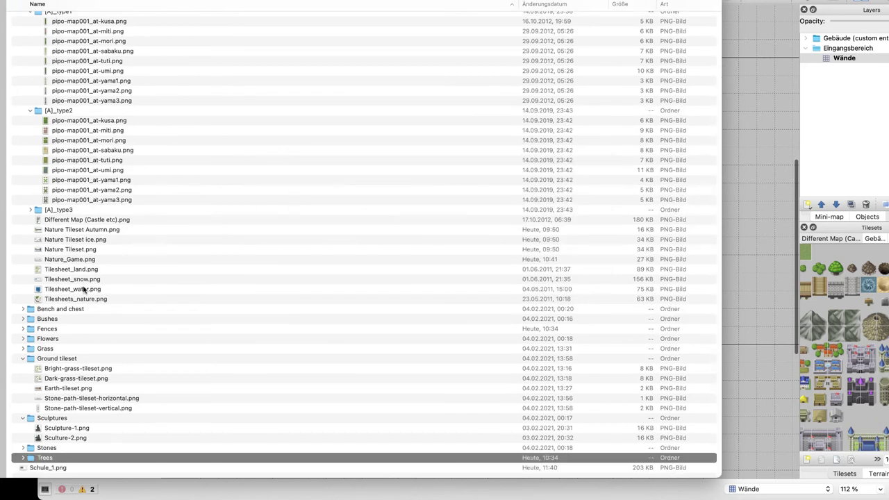
key(Up)
key(Up)
key(Up)
key(Up)
key(Up)
key(Up)
key(Up)
key(Up)
key(Up)
key(Up)
key(Up)
key(Up)
key(Up)
key(Up)
key(Up)
key(Up)
key(Up)
key(Up)
key(Up)
key(Up)
key(Up)
key(Up)
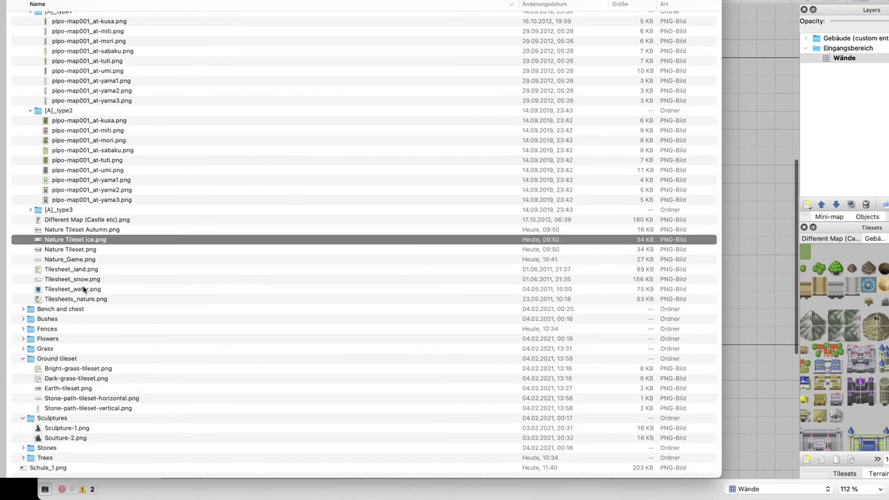
Preview the Different Map, Nature ice and sabaku tileset images, then go to Gather
key(space)
key(Down)
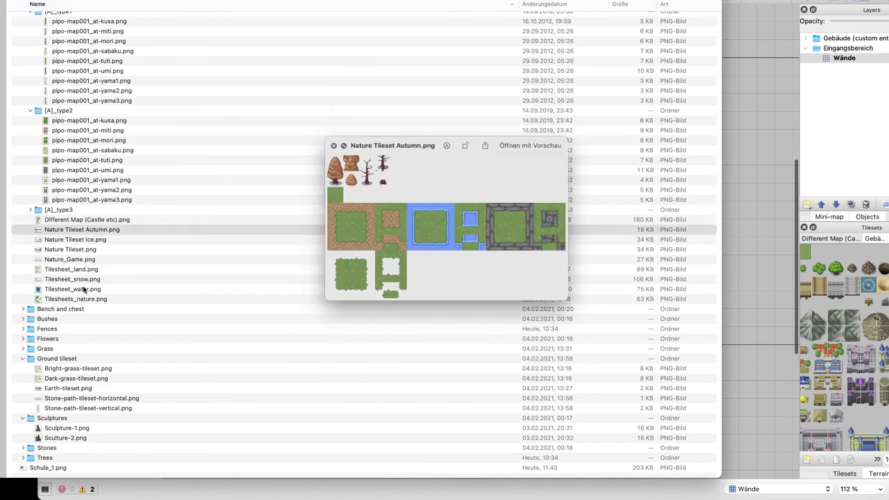
key(Down)
key(Down)
key(Down)
key(Down)
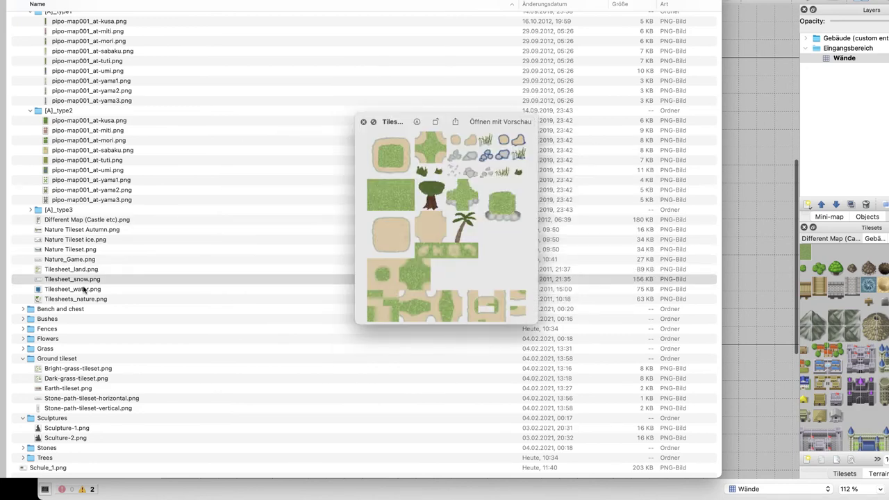
key(Down)
key(Down)
key(Down)
key(Down)
key(Up)
key(Up)
key(Up)
key(Up)
key(Up)
key(Up)
key(Up)
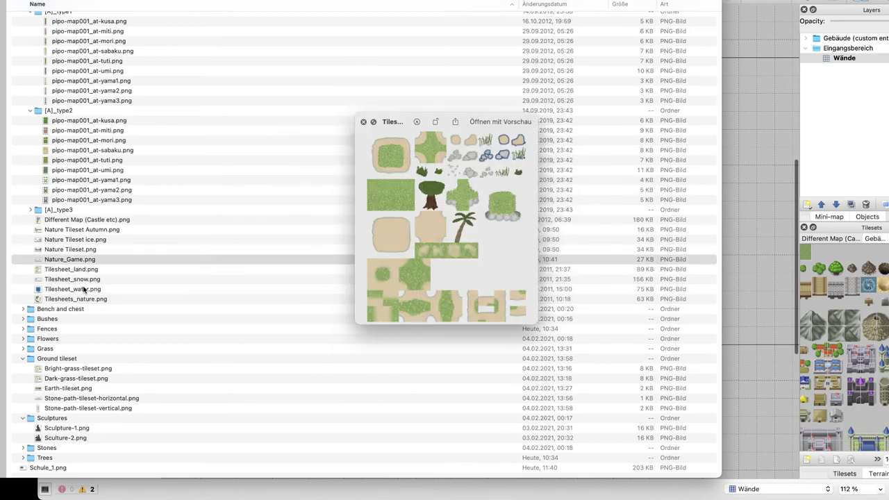
key(Up)
key(Up)
key(Up)
key(Up)
key(Up)
key(Up)
key(Up)
key(Up)
key(Up)
key(Up)
key(Up)
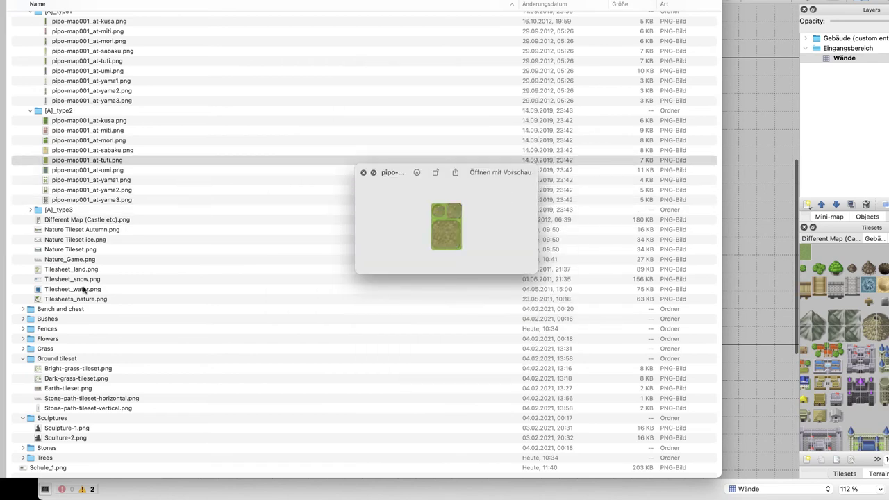
key(Up)
key(Up)
key(Up)
key(Up)
key(Up)
key(Up)
key(Up)
key(Up)
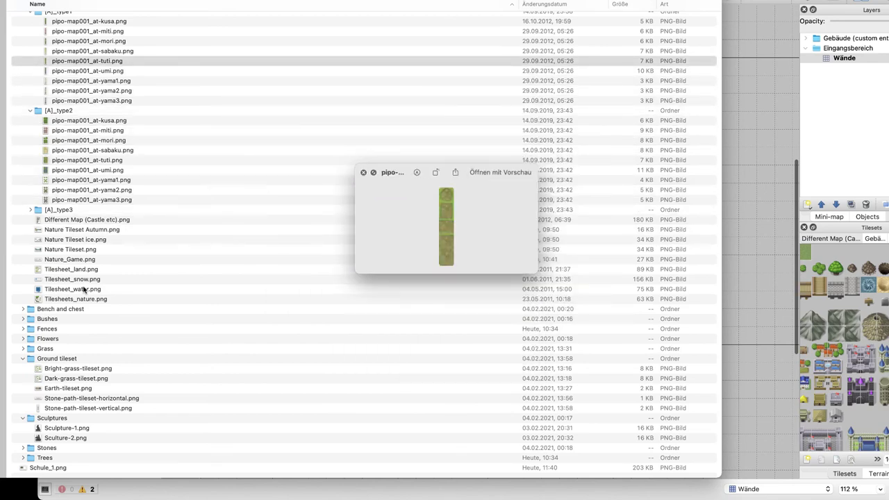
key(space)
key(ctrl+Right)
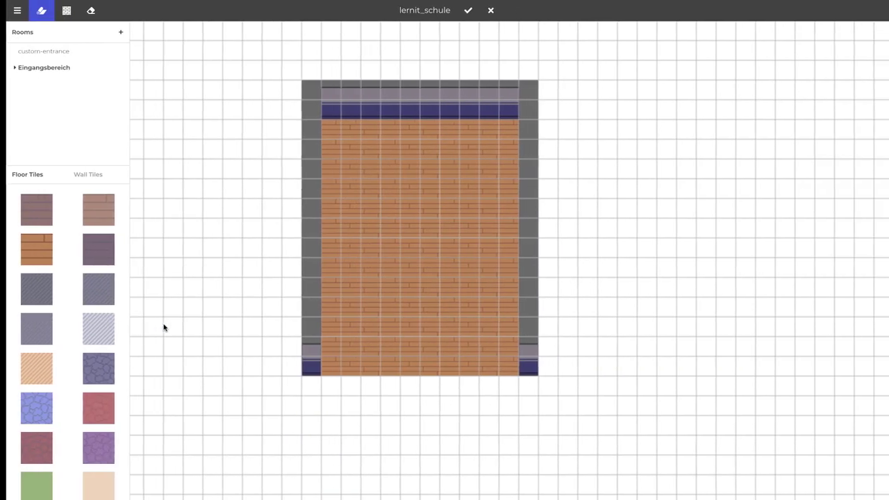
Paint a full-width wall along the room's bottom row in the background drawing
click(462, 10)
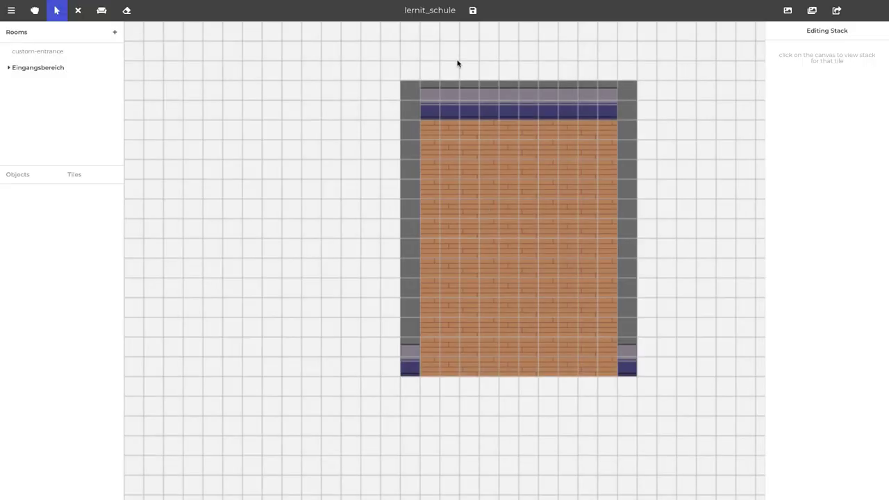
click(788, 10)
click(421, 282)
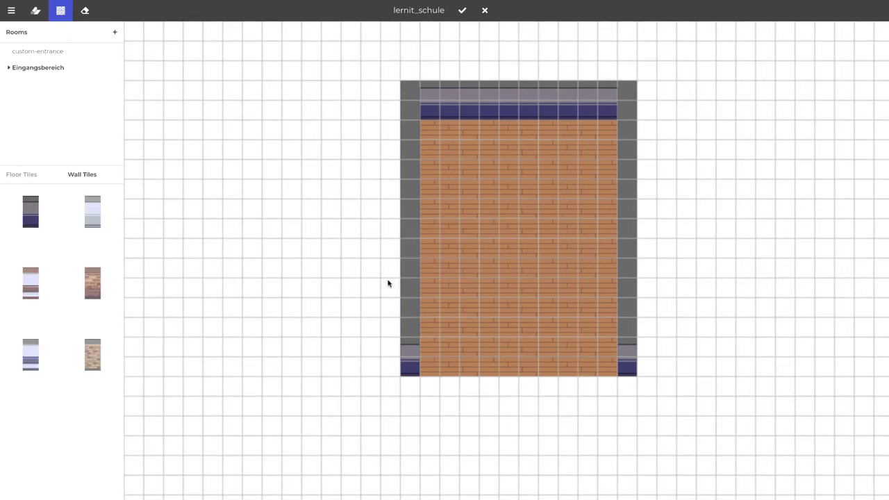
drag(413, 354, 557, 353)
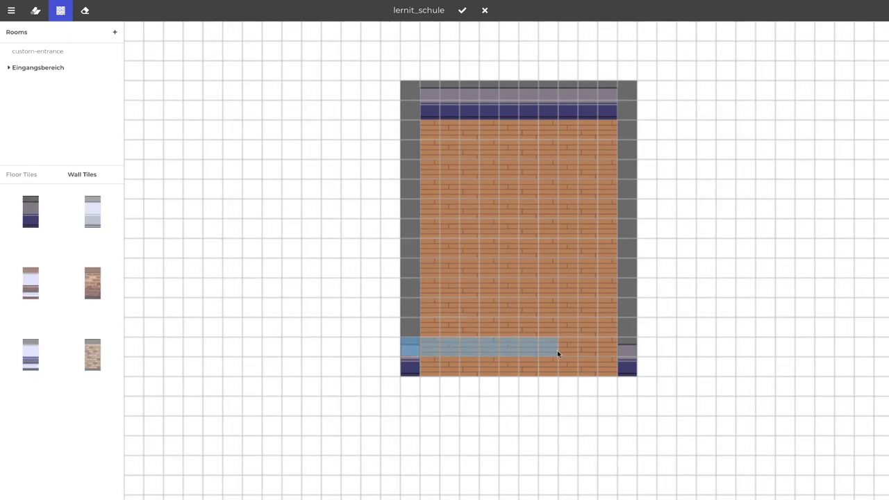
drag(615, 352, 625, 352)
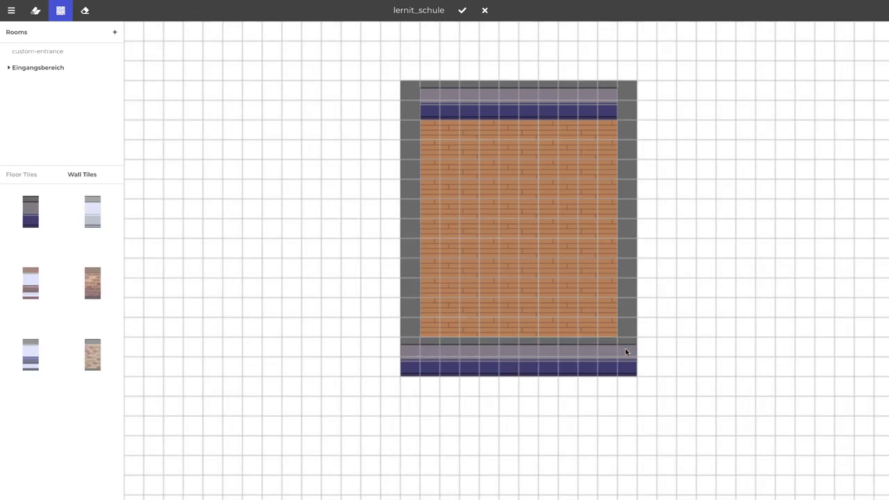
click(22, 176)
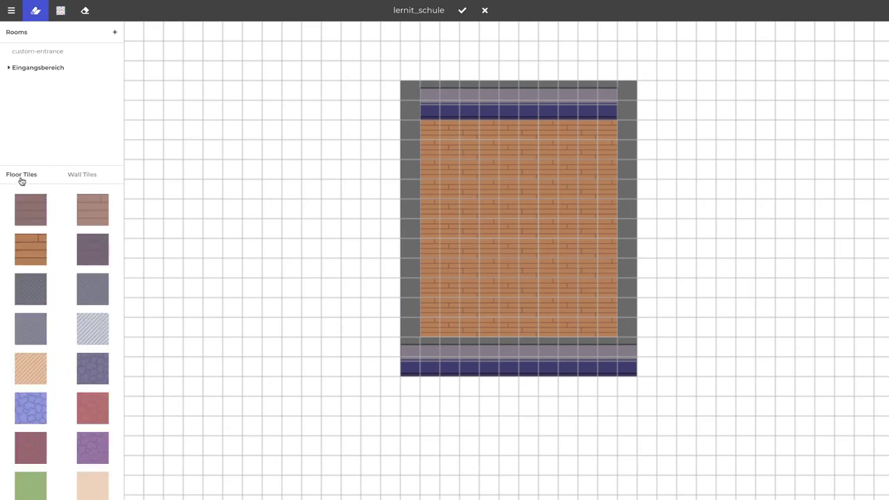
Save the updated room background and download the background image
click(461, 10)
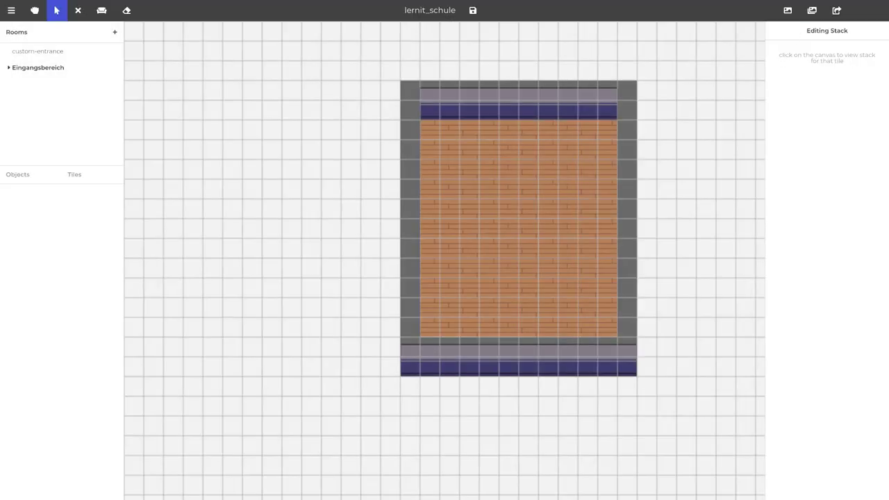
click(12, 11)
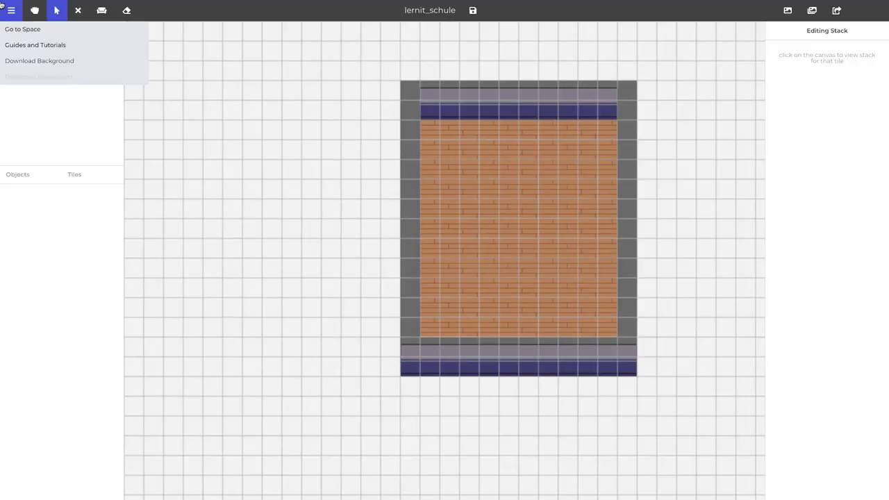
click(35, 61)
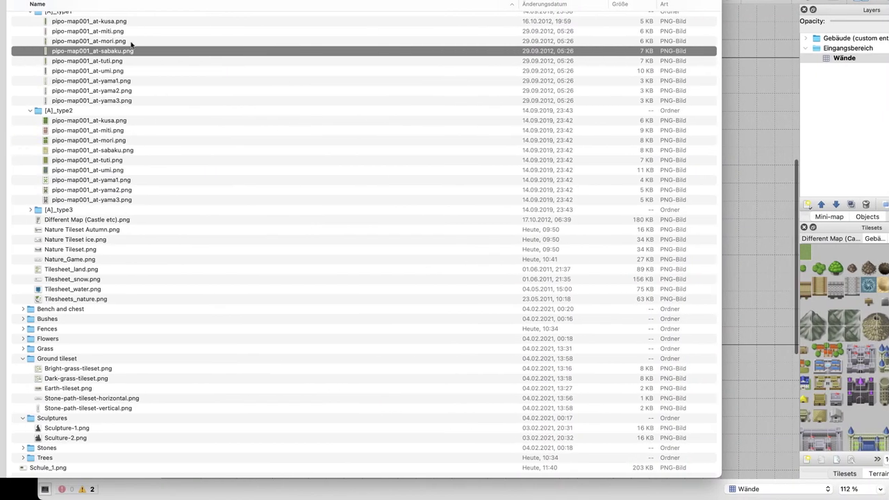
Collapse all folders and create a new folder named '1 - gather Images'
scroll(129, 91, up, 3)
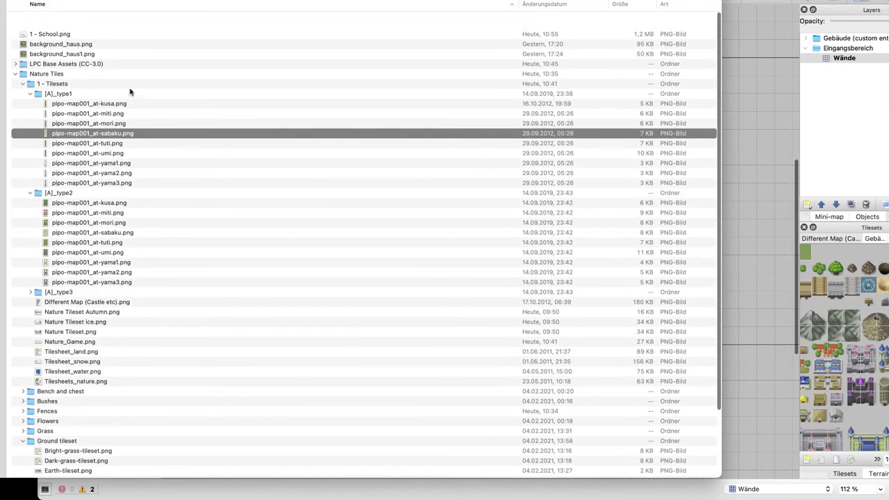
scroll(130, 92, down, 5)
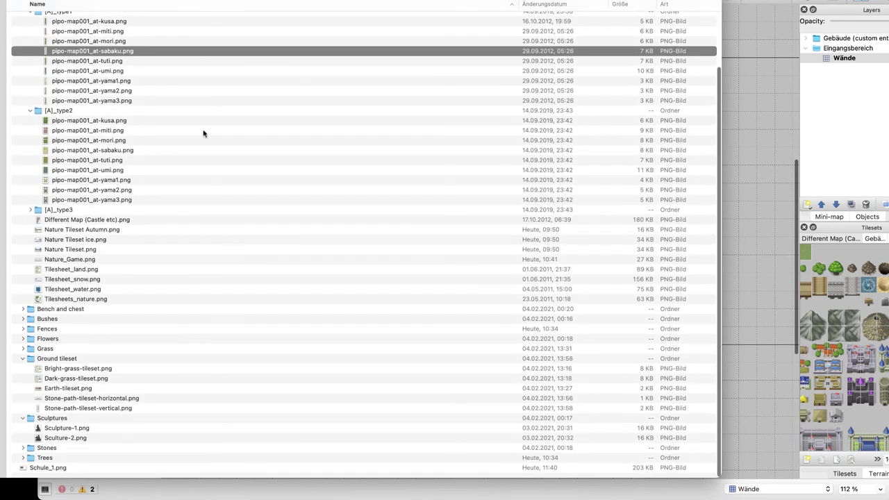
key(super+a)
key(alt+Left)
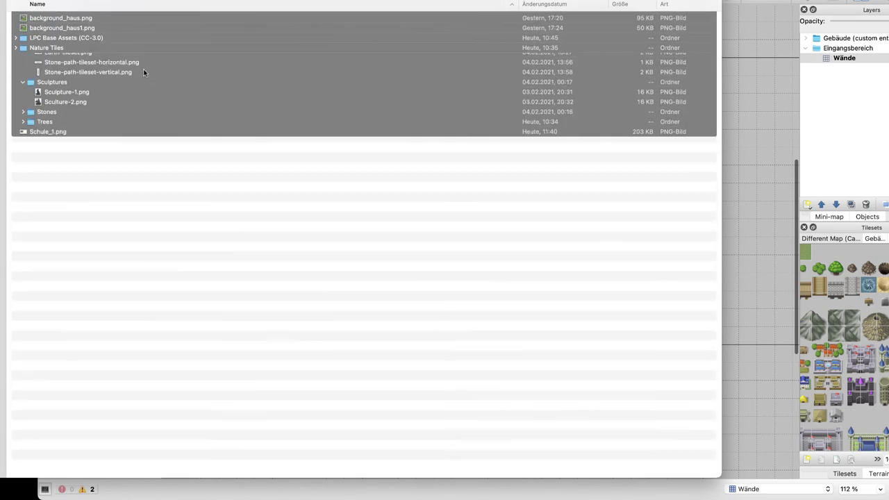
click(143, 111)
key(shift+super+n)
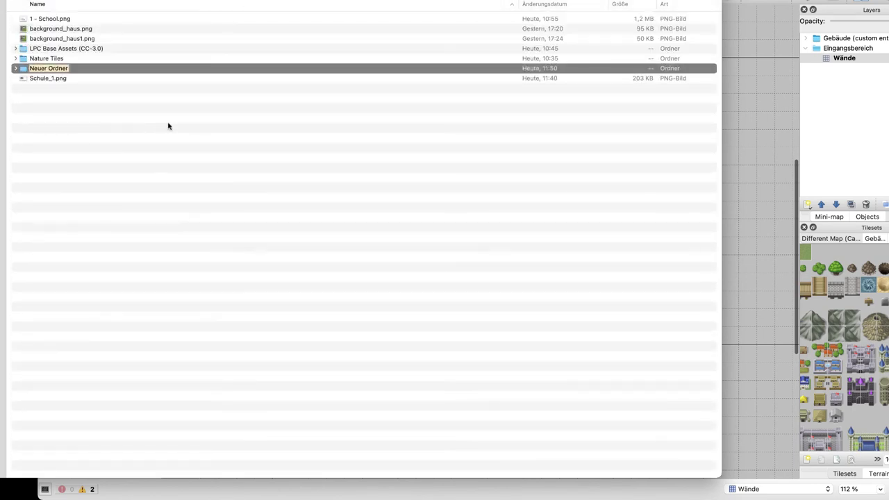
text(1 - gather Images)
key(Return)
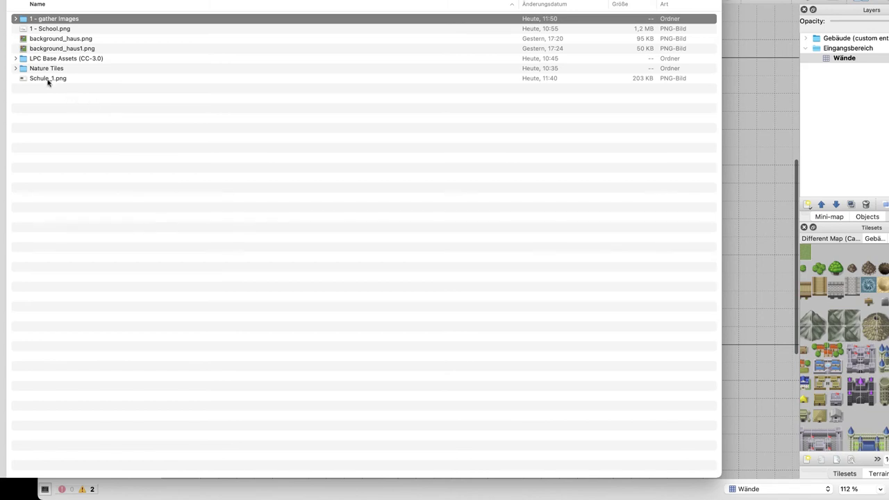
Rename Schule_1.png to 'Gebäude (custom entrance).png' and move it into that folder
click(48, 78)
key(space)
key(space)
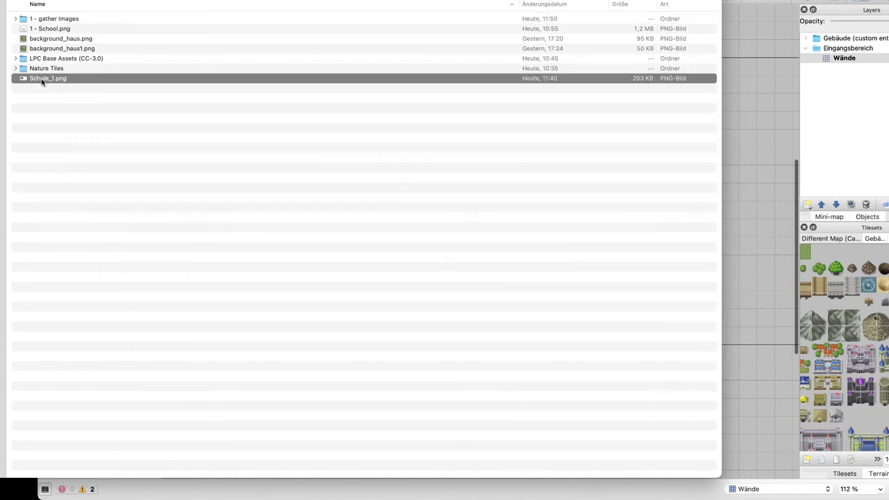
key(Return)
text(Gebäude ()
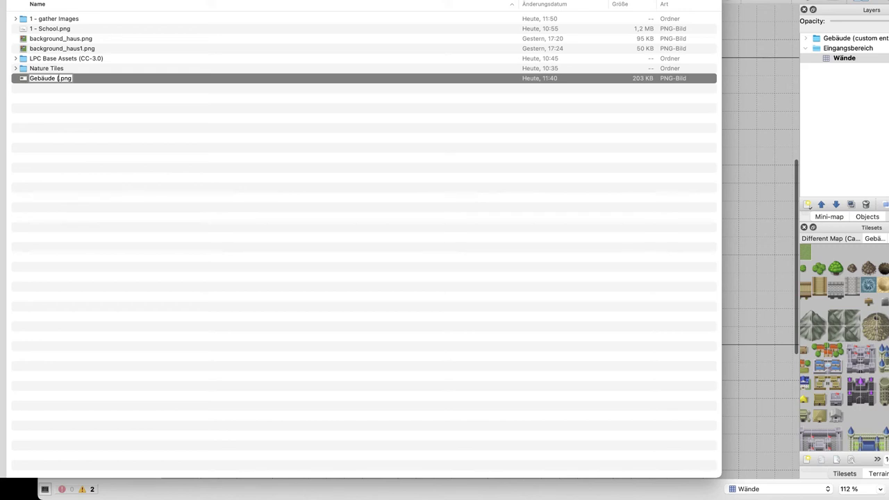
text(custom entranc)
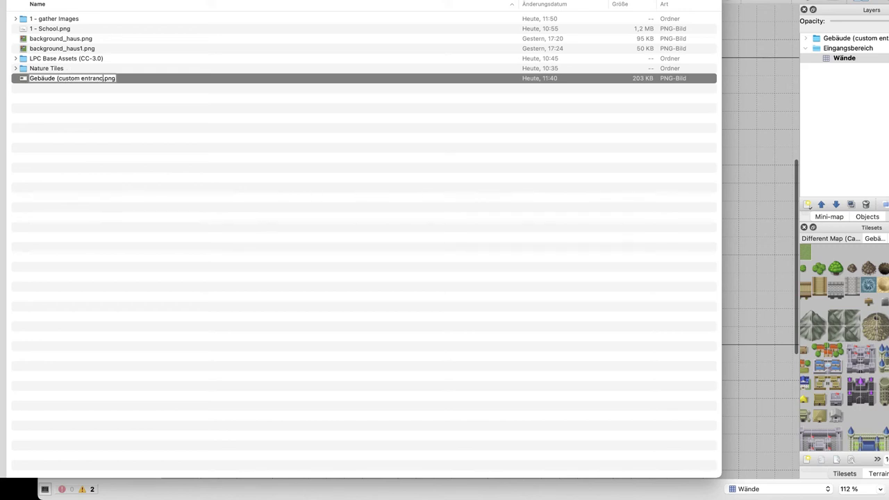
text(e))
key(Return)
drag(38, 59, 43, 19)
double_click(43, 19)
Copy the downloaded room image into the folder and rename it Eingangsbereich.png
key(ctrl+Right)
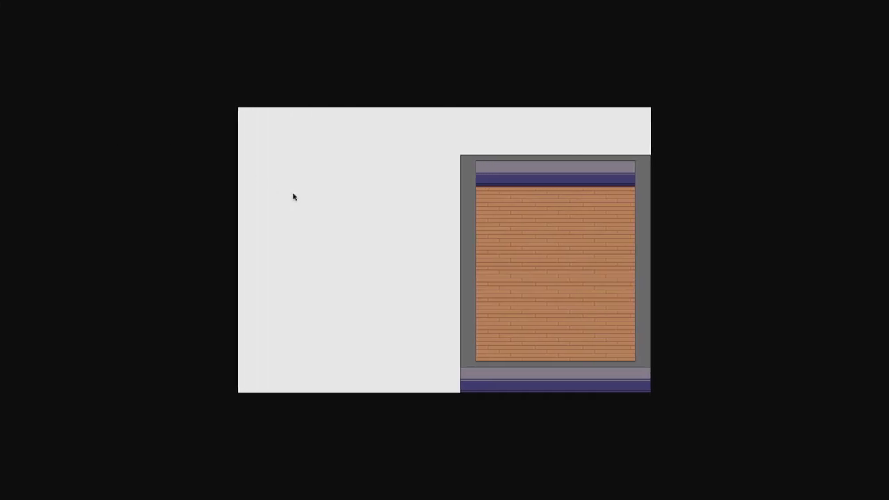
drag(294, 194, 173, 184)
key(ctrl+Left)
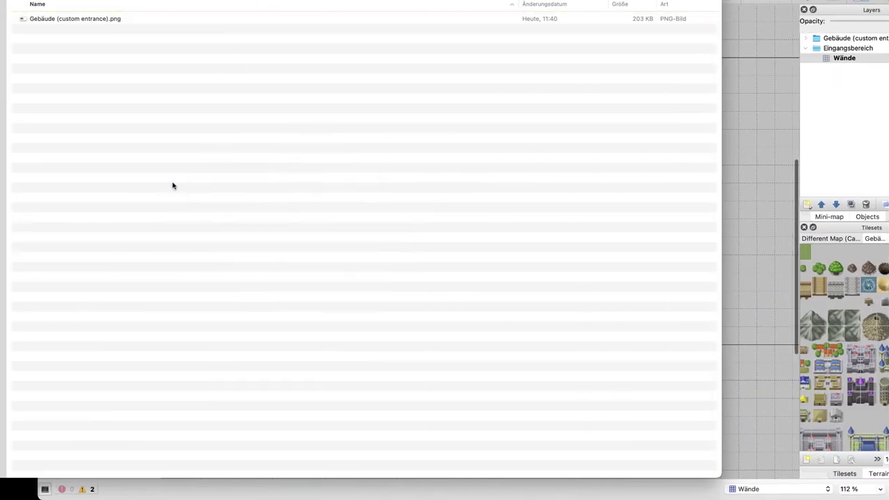
key(Return)
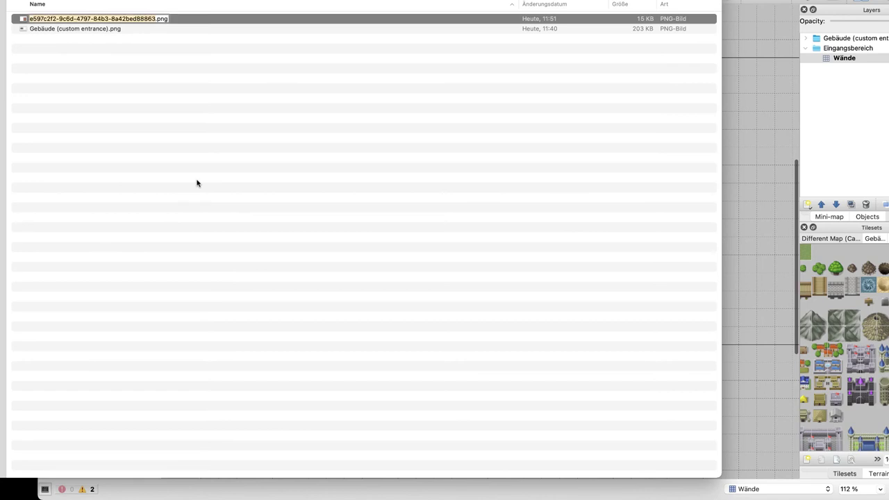
text(Eingangsbereich)
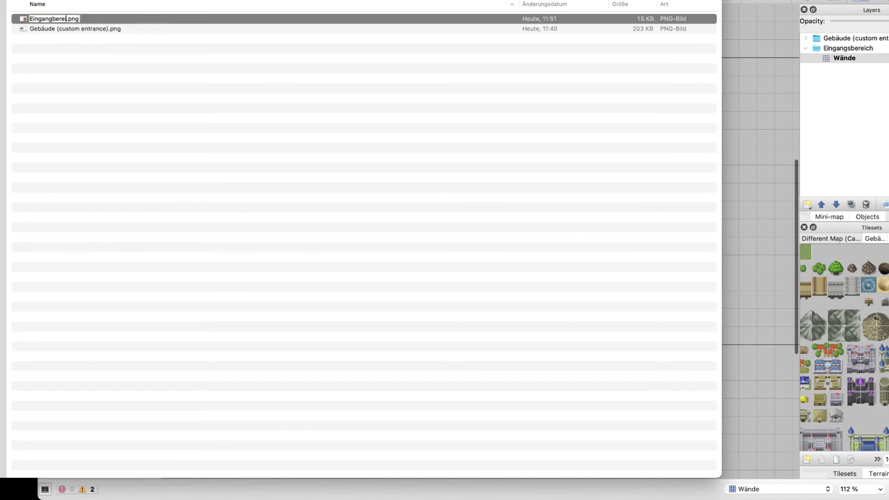
key(Return)
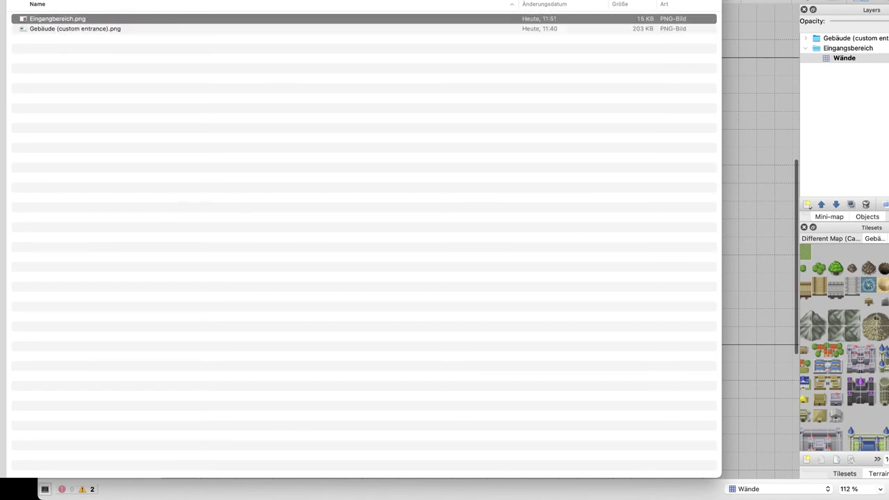
key(space)
key(space)
Add Image Layer 1 and drop the Eingangsbereich image onto the map
click(857, 141)
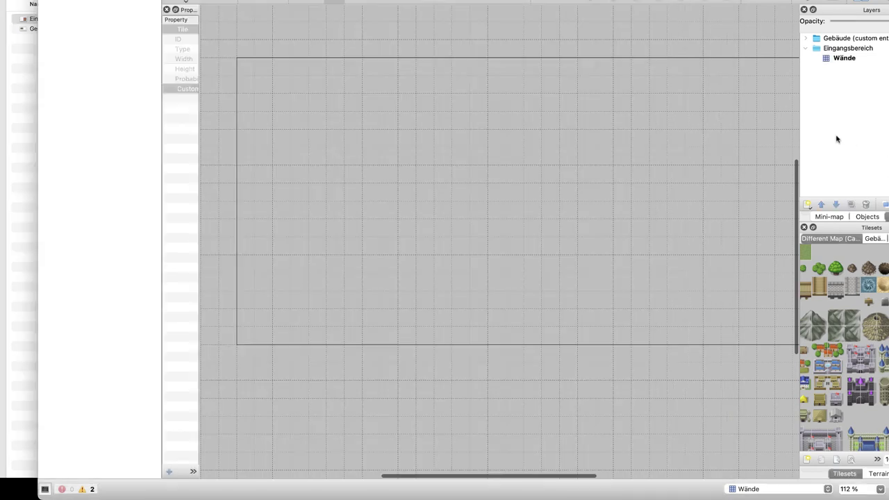
click(807, 205)
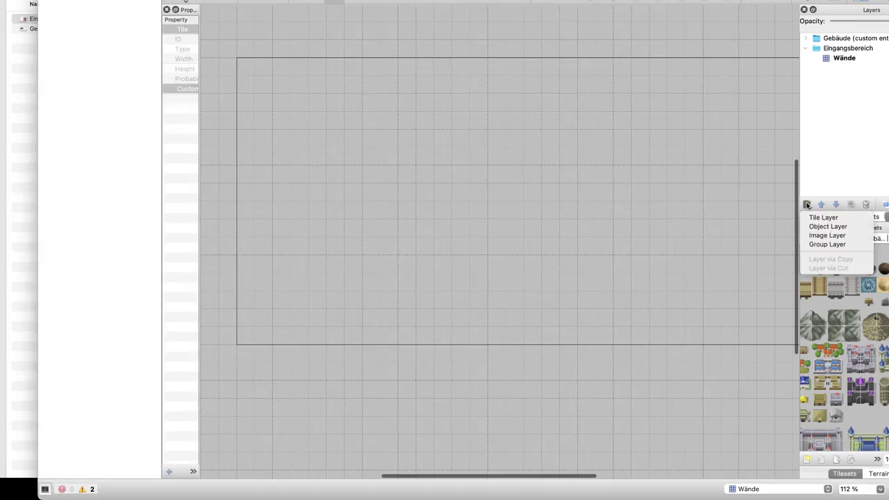
click(825, 240)
click(799, 34)
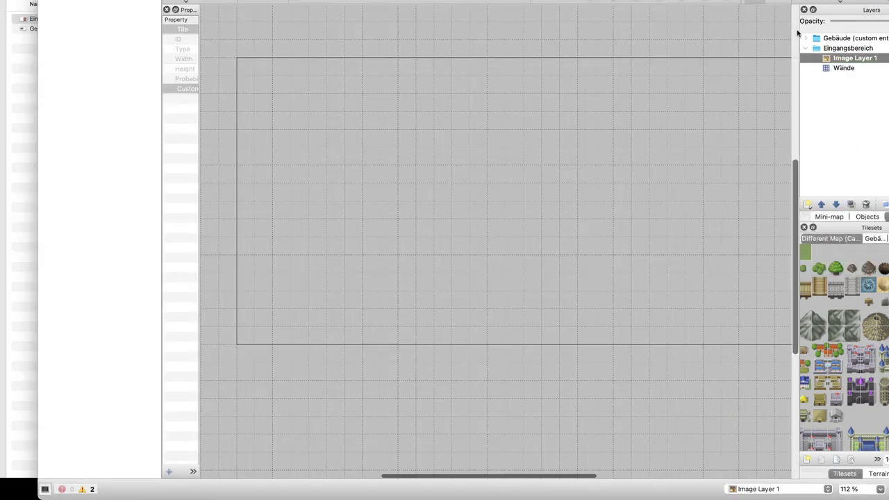
drag(25, 21, 351, 115)
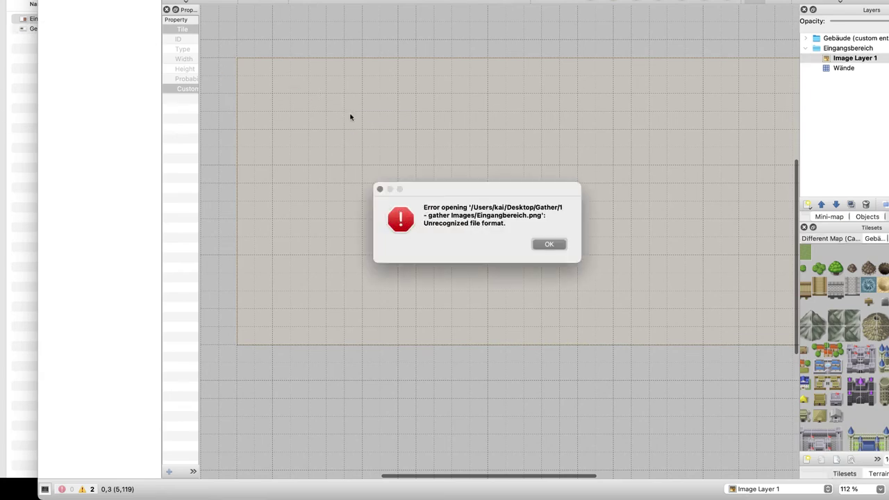
key(Return)
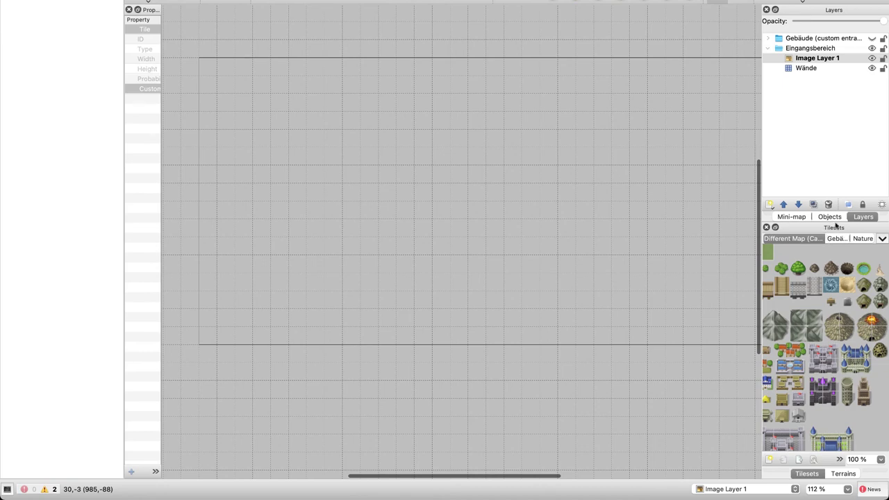
Glance at the Objects and Mini-map panels, then return to the Layers panel
click(831, 217)
click(804, 217)
click(857, 217)
right_click(810, 59)
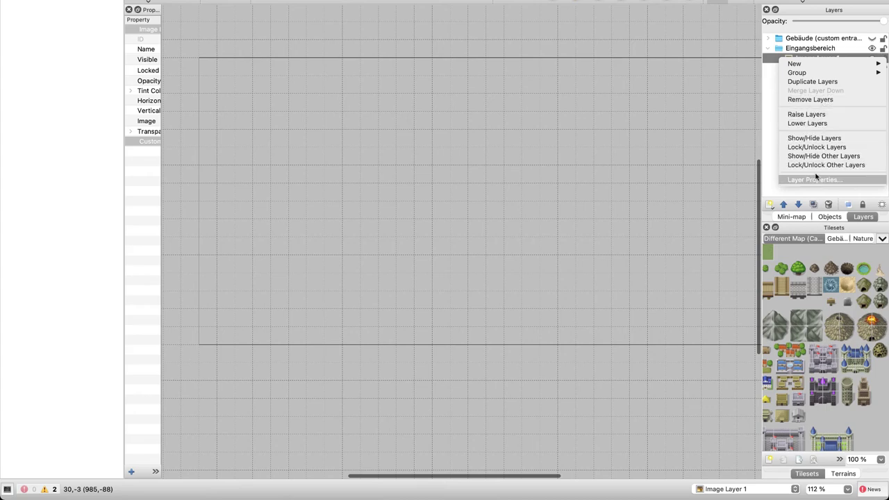
click(498, 166)
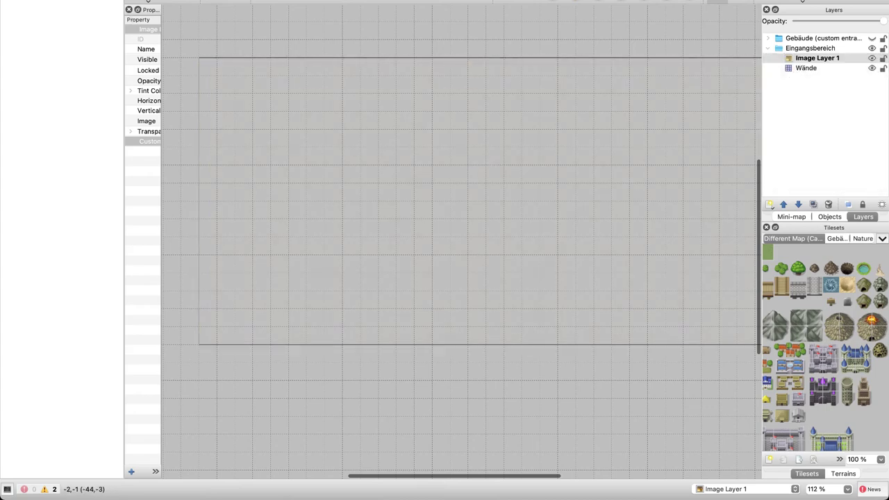
Browse the Edit, View, Map, Layer, Project and Help menus without choosing anything
click(79, 0)
mouse_move(97, 0)
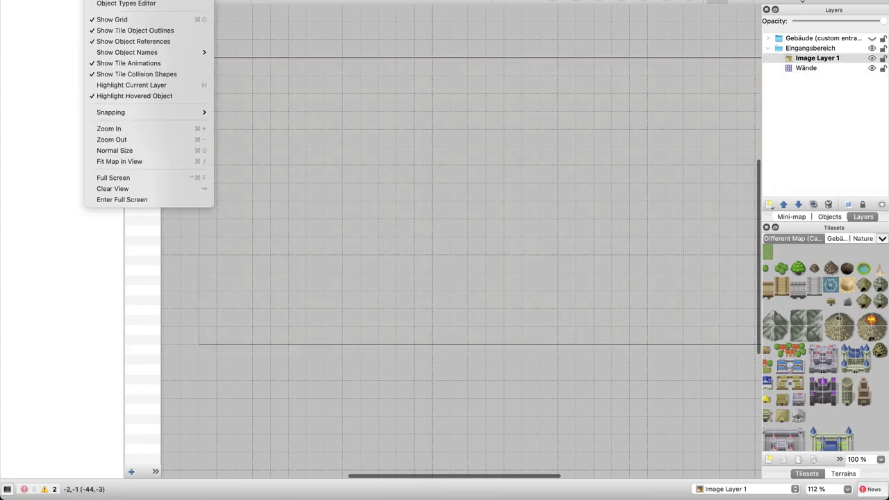
mouse_move(128, 0)
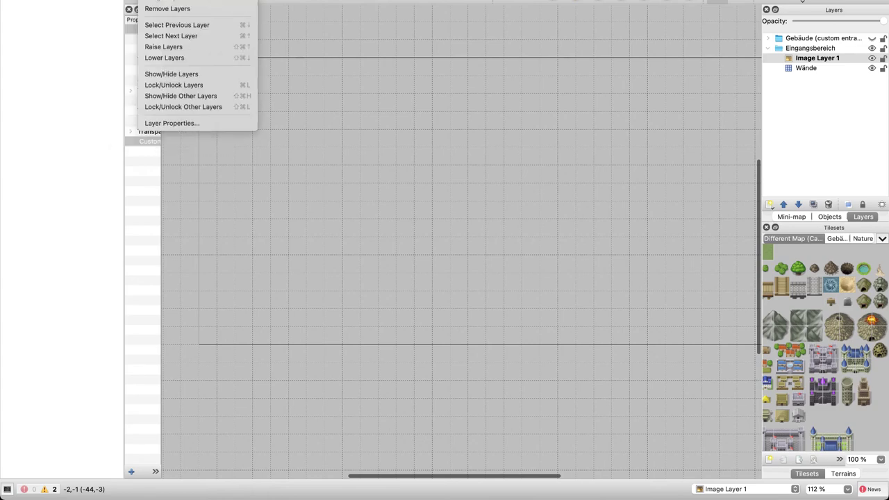
mouse_move(194, 1)
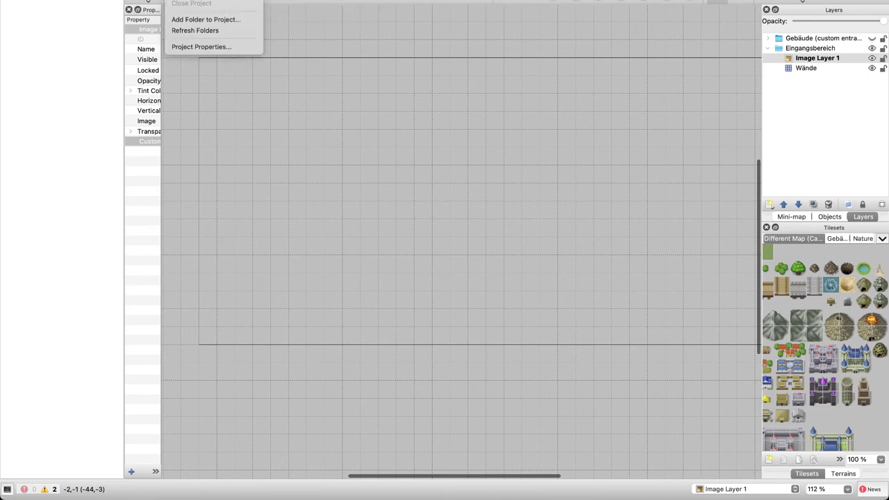
click(427, 49)
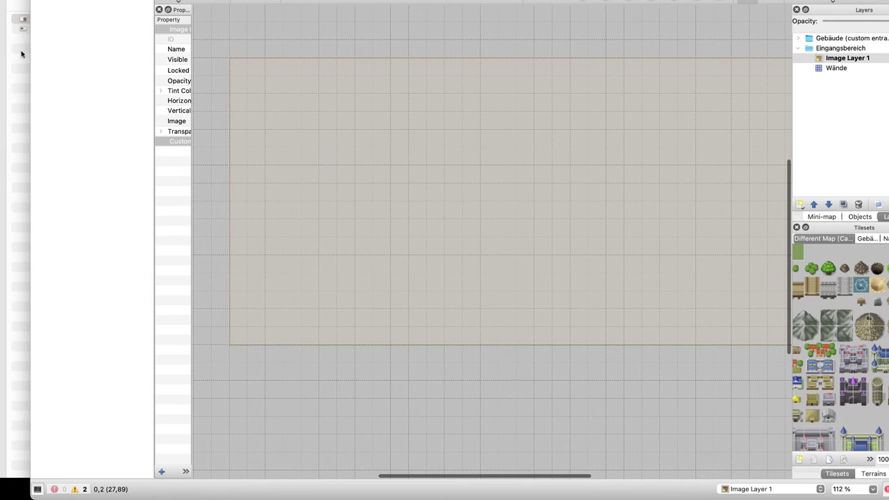
Import Eingangsbereich.png into the map as a new embedded tileset of 32 px tiles
click(21, 54)
drag(63, 21, 785, 291)
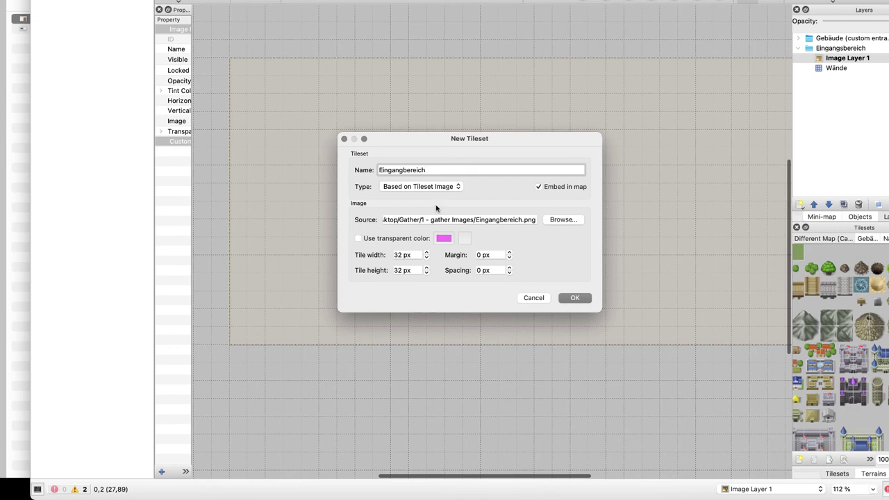
click(573, 297)
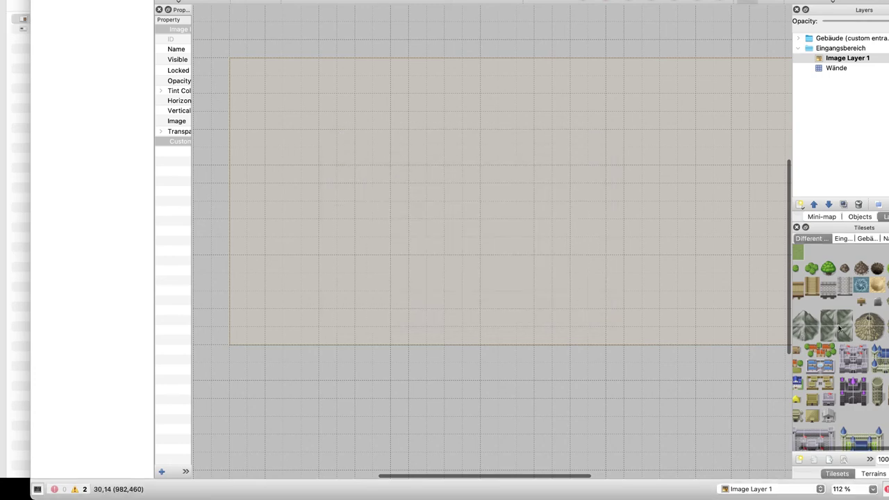
Show the new Eingangbereich tileset and select a couple of its tiles
scroll(839, 327, left, 1)
scroll(838, 328, right, 1)
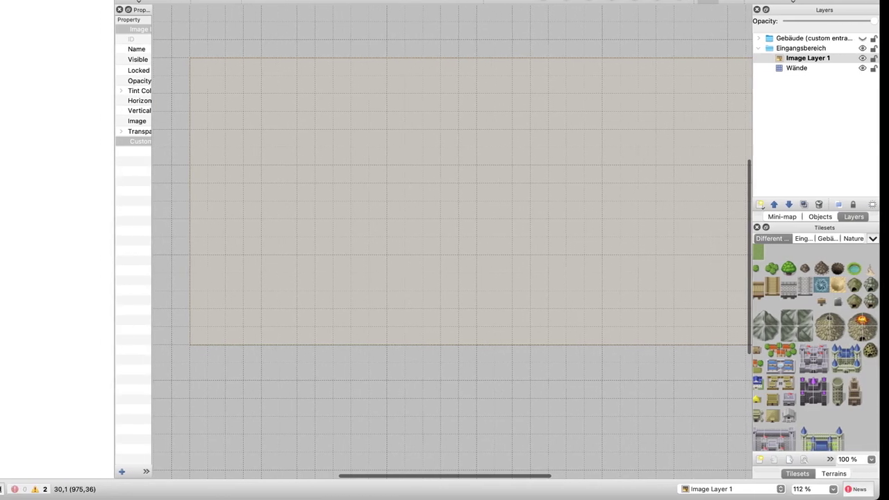
scroll(818, 304, down, 3)
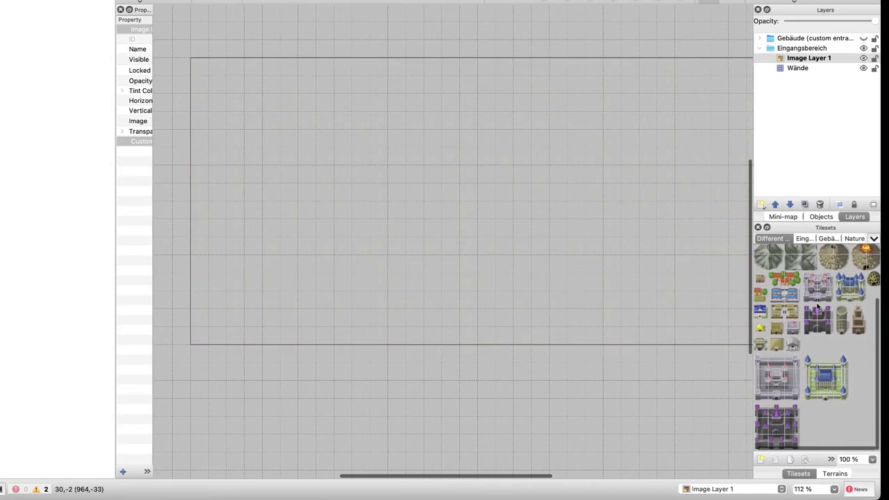
scroll(817, 305, up, 3)
scroll(817, 306, left, 1)
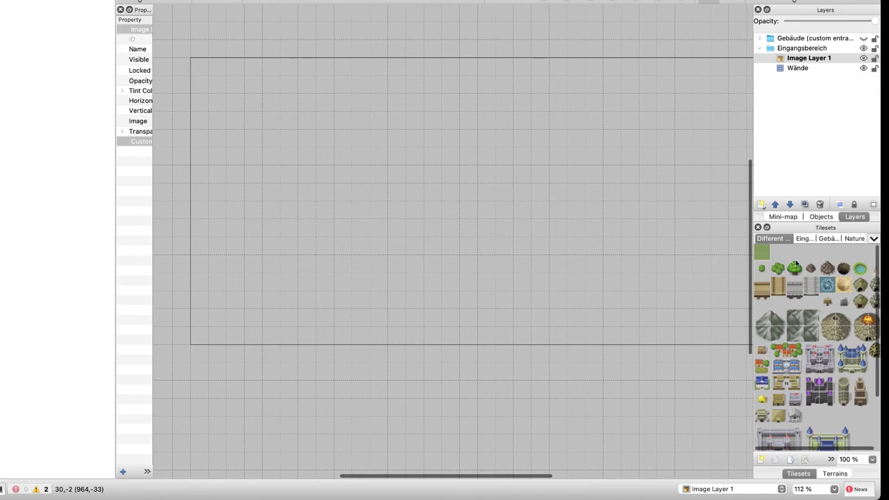
scroll(808, 307, down, 3)
click(802, 239)
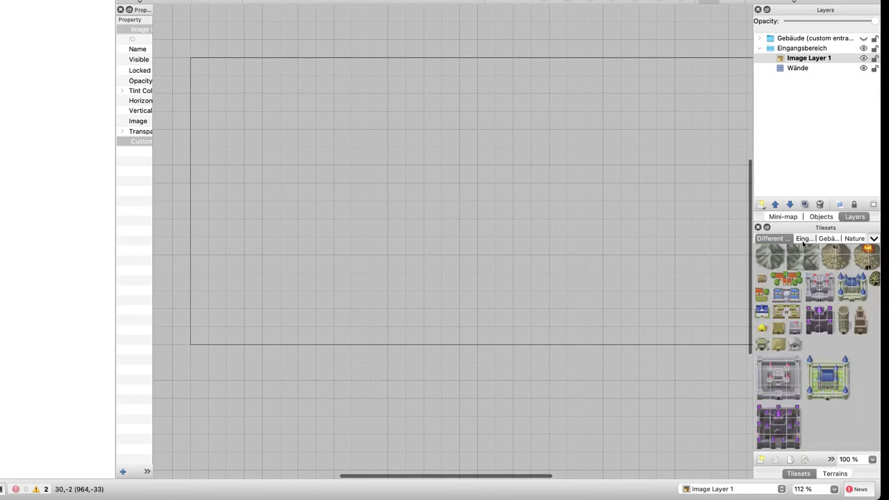
click(805, 316)
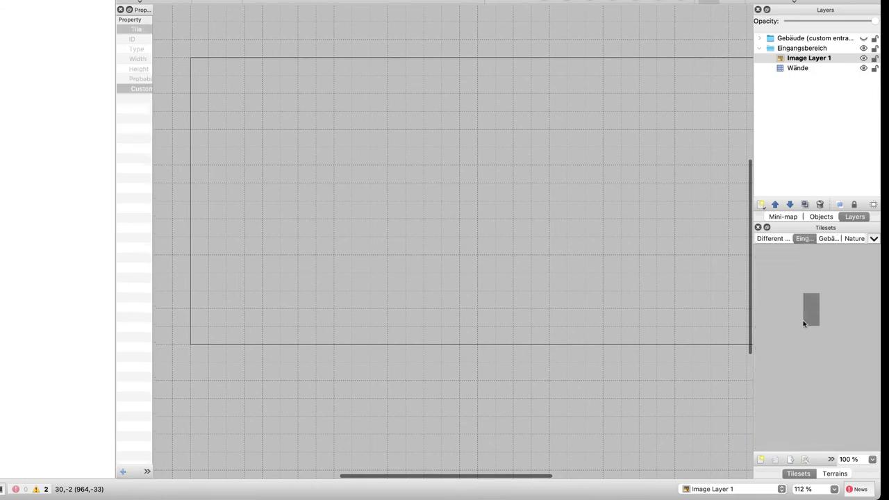
click(834, 334)
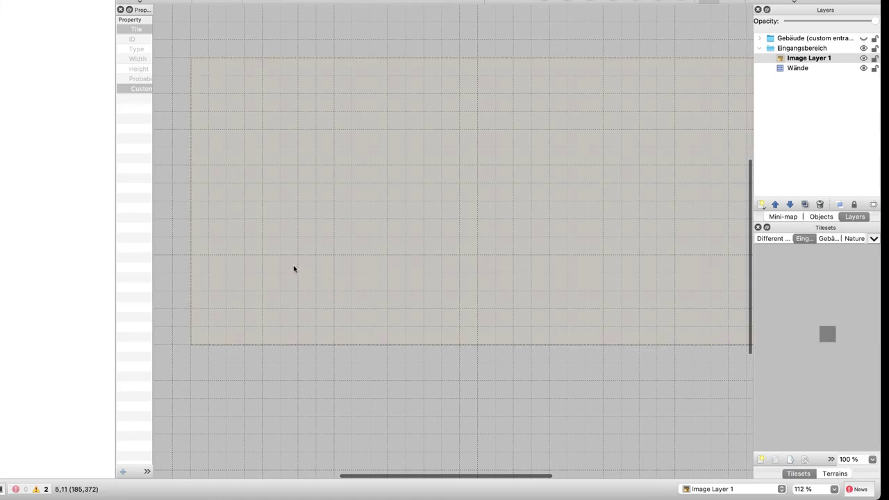
key(ctrl+Up)
click(581, 218)
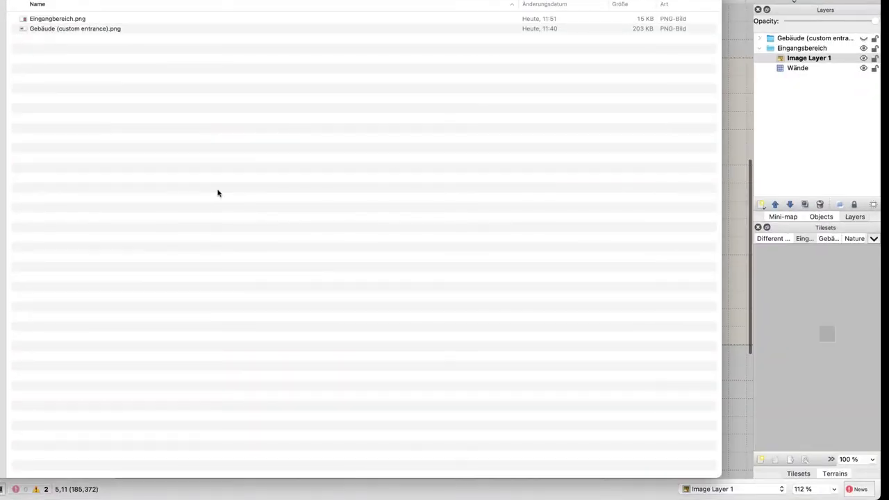
key(super+Up)
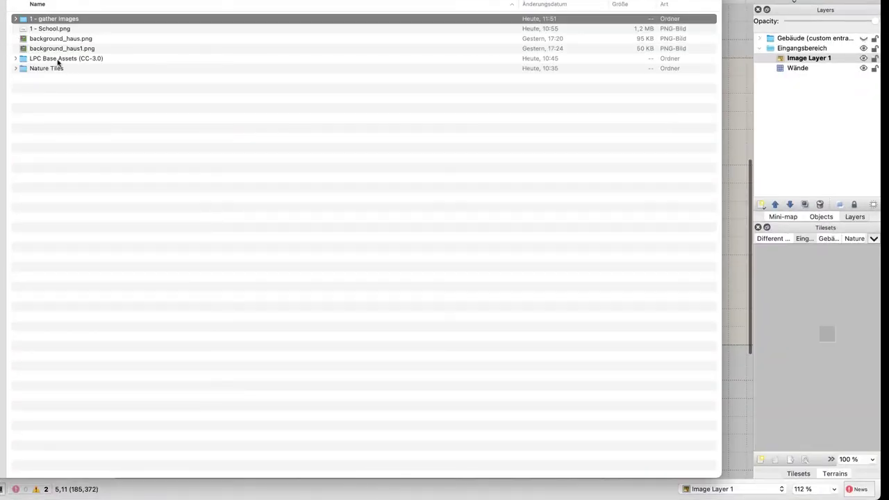
double_click(59, 61)
click(69, 232)
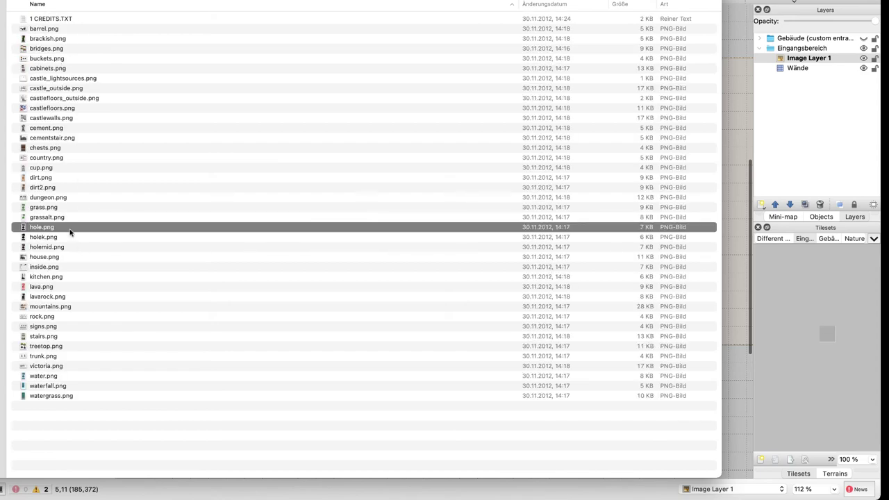
key(space)
key(Down)
key(Down)
key(Down)
key(space)
key(super+bracketleft)
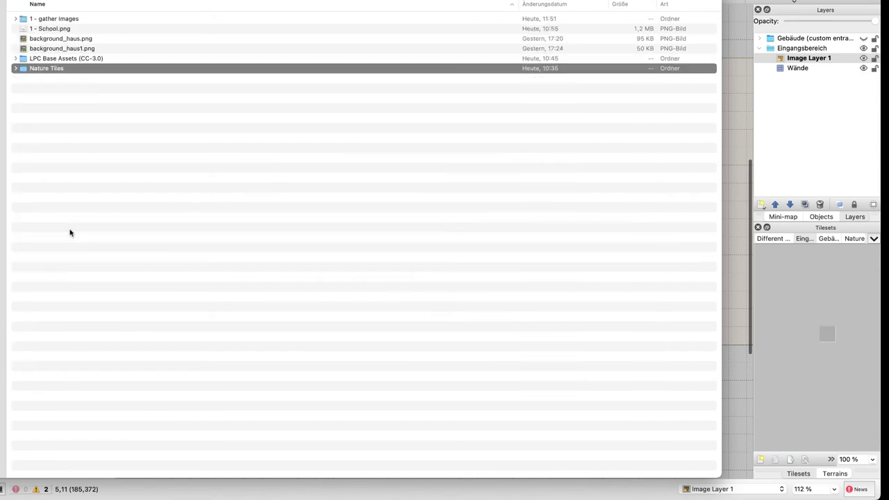
key(super+Down)
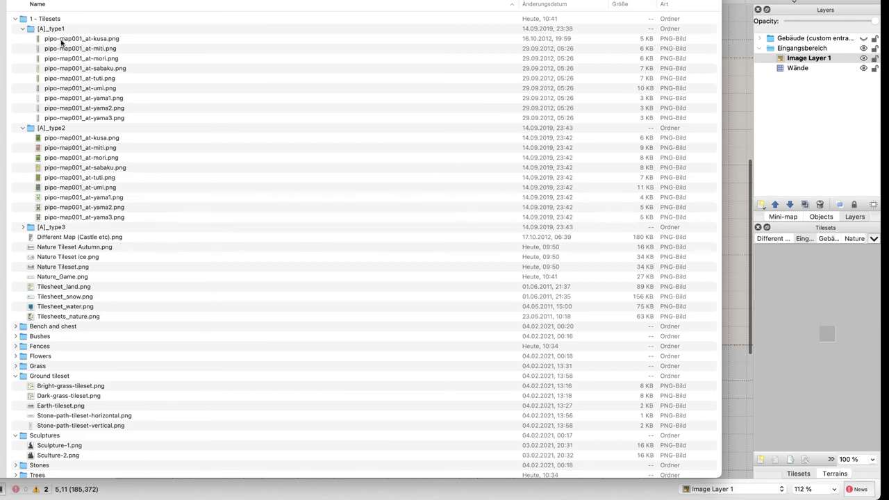
scroll(48, 355, down, 1)
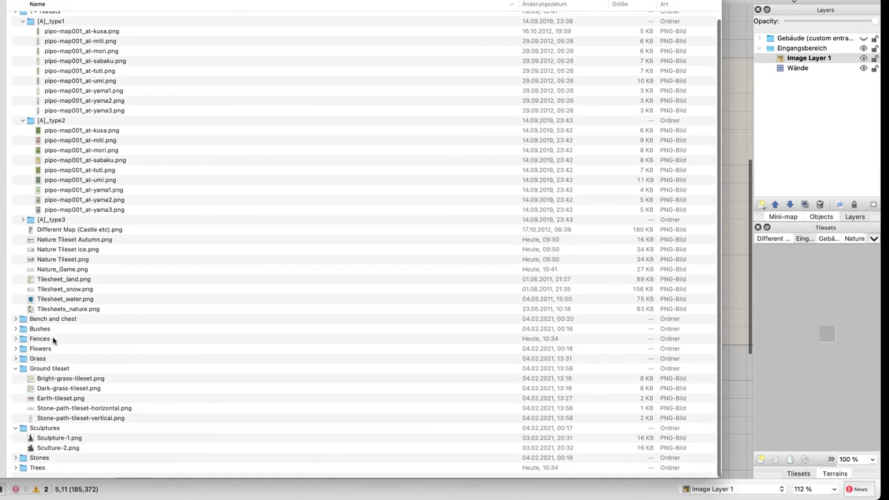
click(53, 340)
key(super+Down)
drag(105, 38, 825, 299)
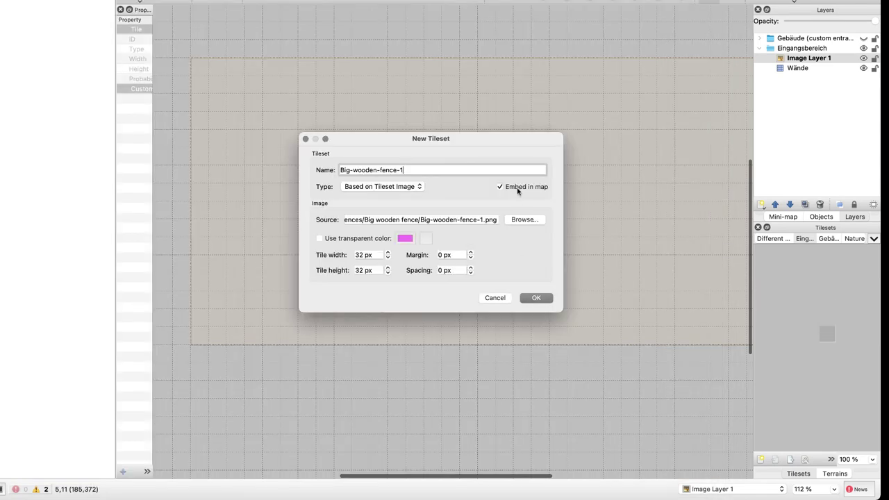
click(541, 299)
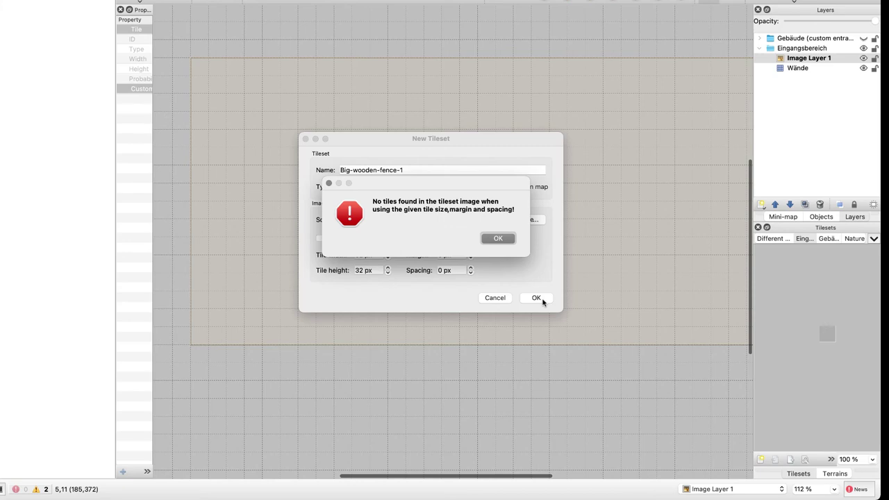
click(493, 236)
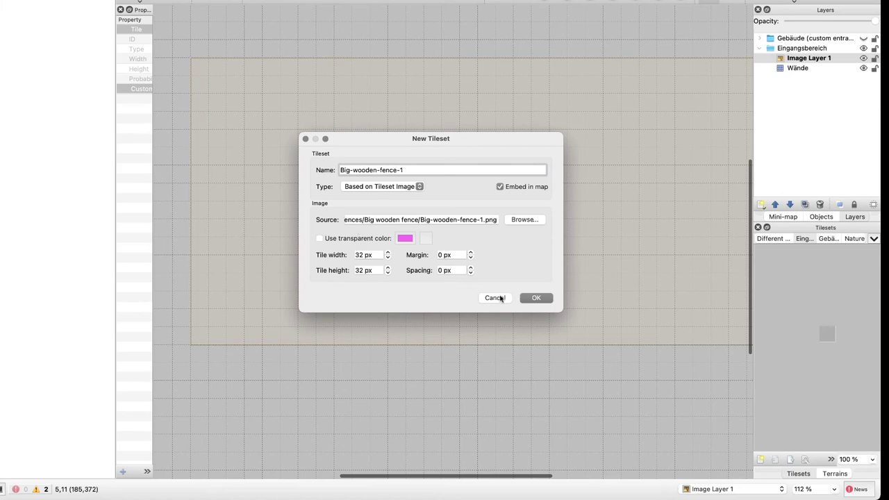
Cancel the four Big-wooden-fence tileset imports
click(500, 297)
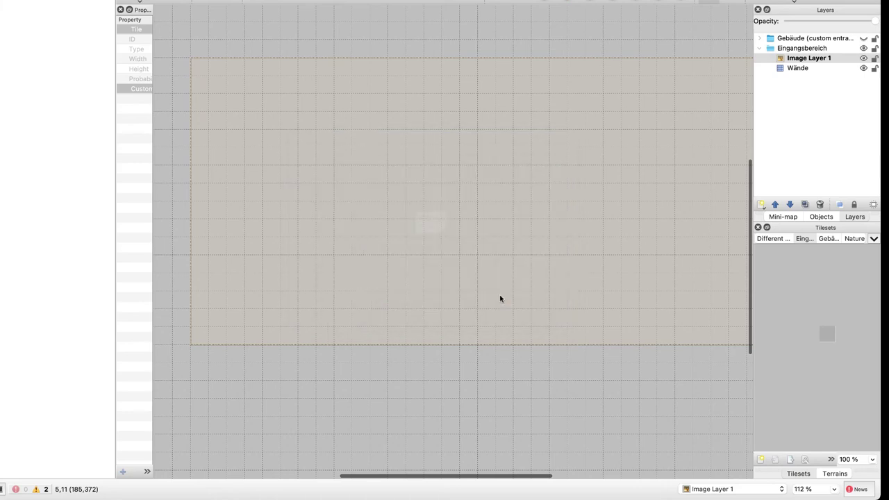
click(499, 297)
click(500, 297)
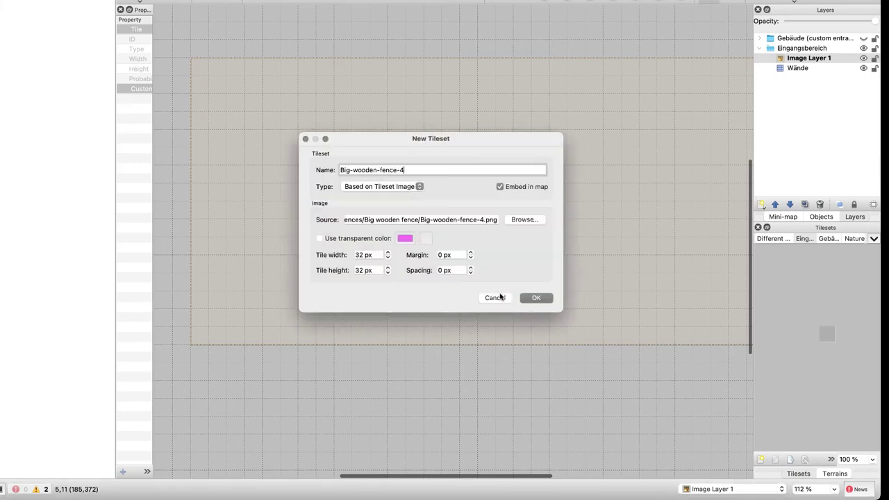
click(500, 297)
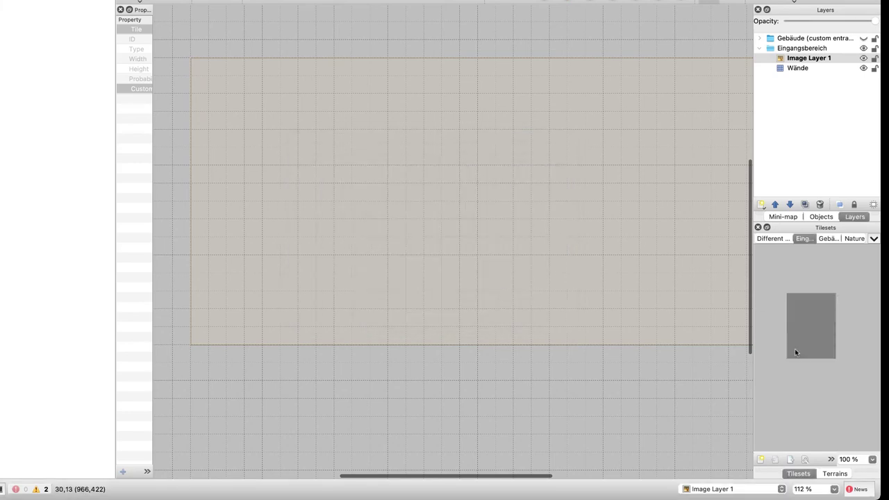
Select every tile of the Eingangbereich tileset
scroll(815, 351, down, 3)
scroll(816, 348, down, 5)
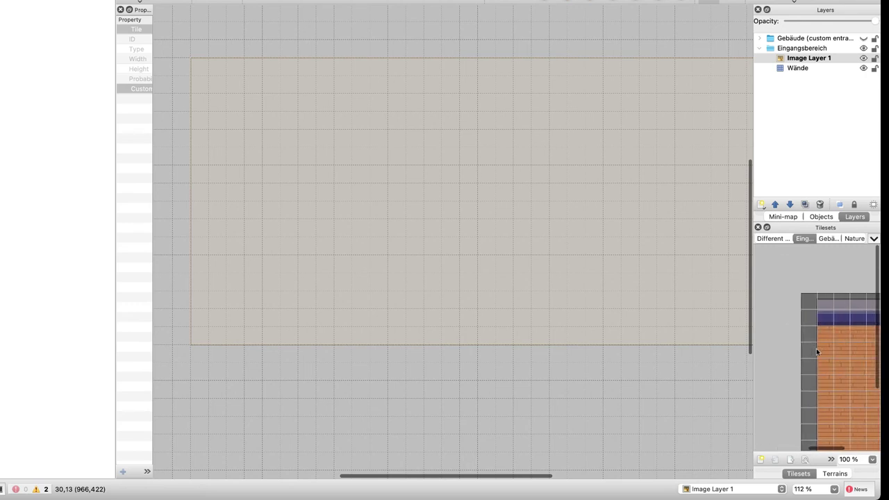
scroll(816, 347, up, 3)
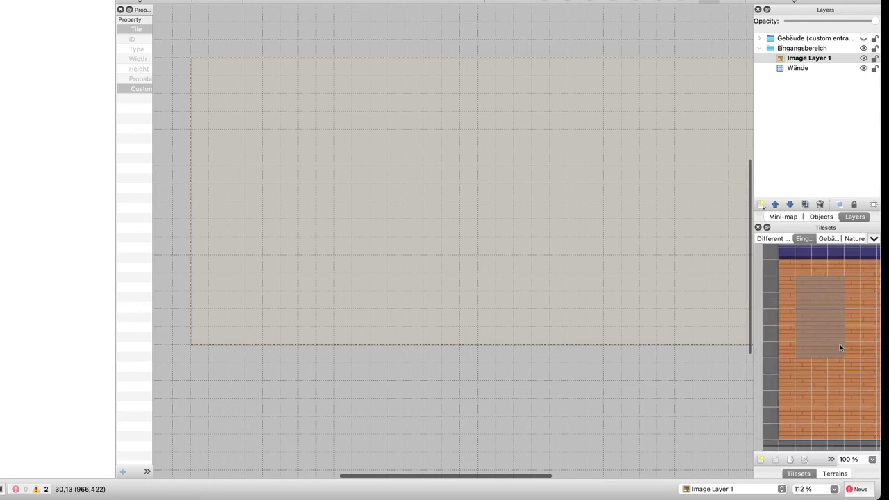
ctrl+scroll(838, 373, down, 3)
ctrl+scroll(838, 372, down, 2)
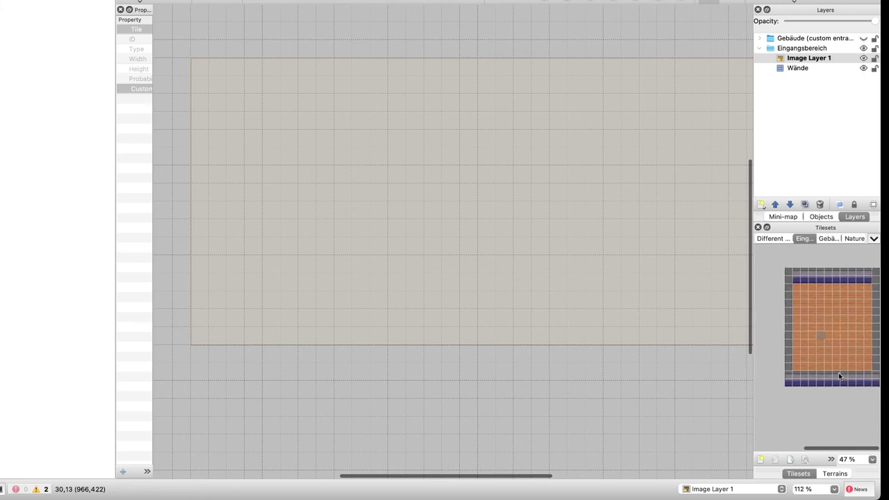
drag(794, 276, 878, 384)
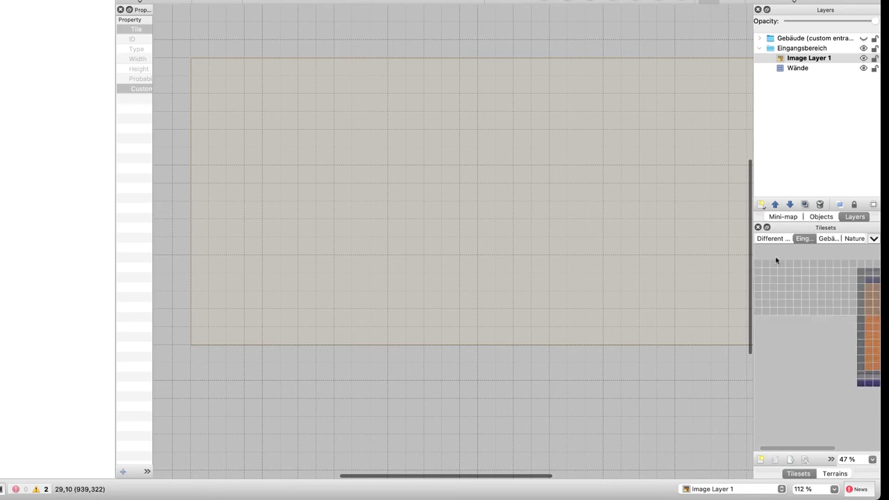
Display the Gebäude building tileset's wall and furniture tiles
scroll(860, 297, right, 5)
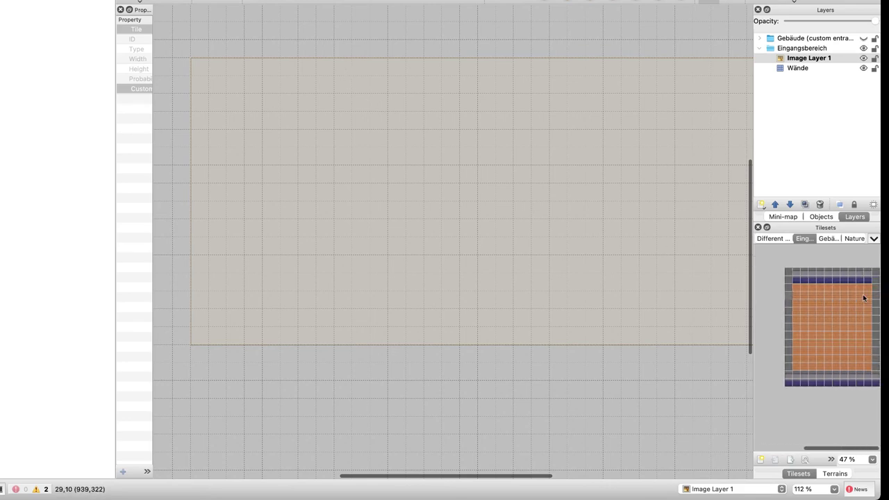
click(828, 238)
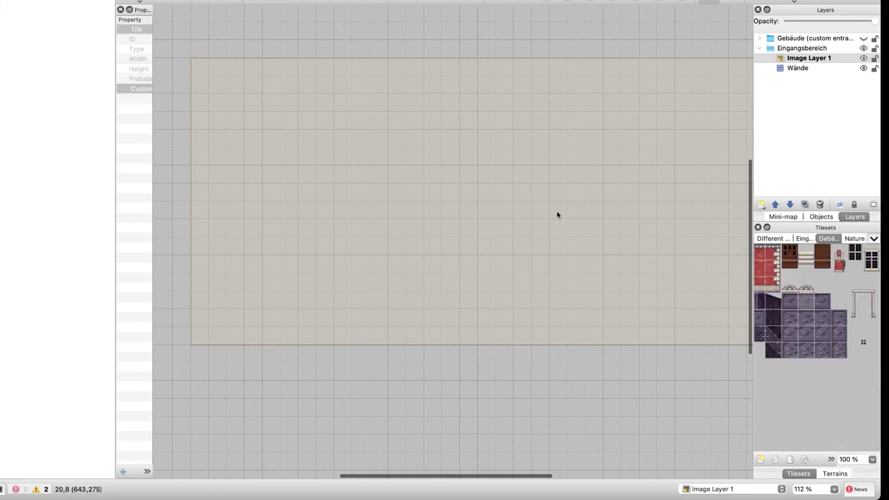
ctrl+scroll(562, 243, down, 5)
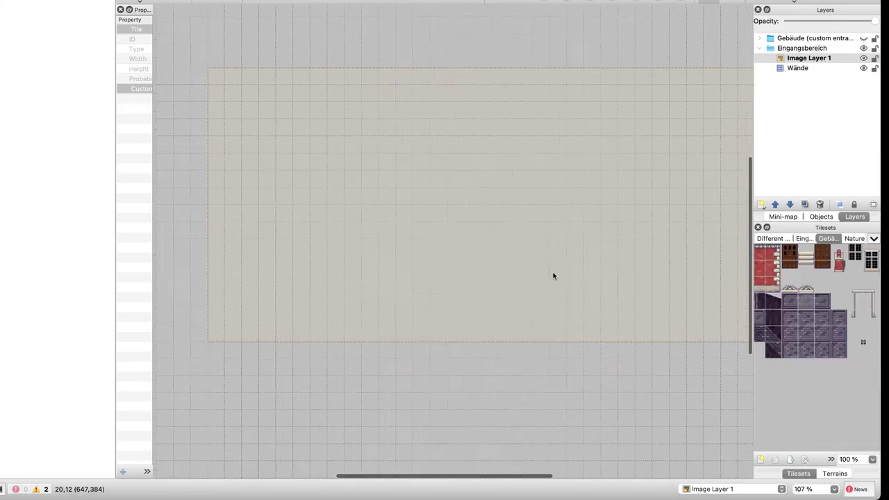
Delete Image Layer 1 and rename the Wände layer to Background
click(813, 58)
key(Delete)
click(803, 58)
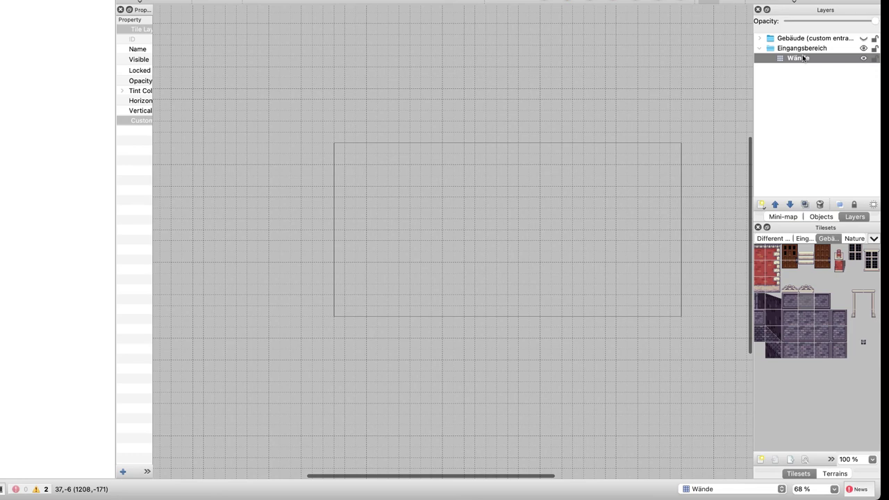
double_click(803, 58)
text(Background)
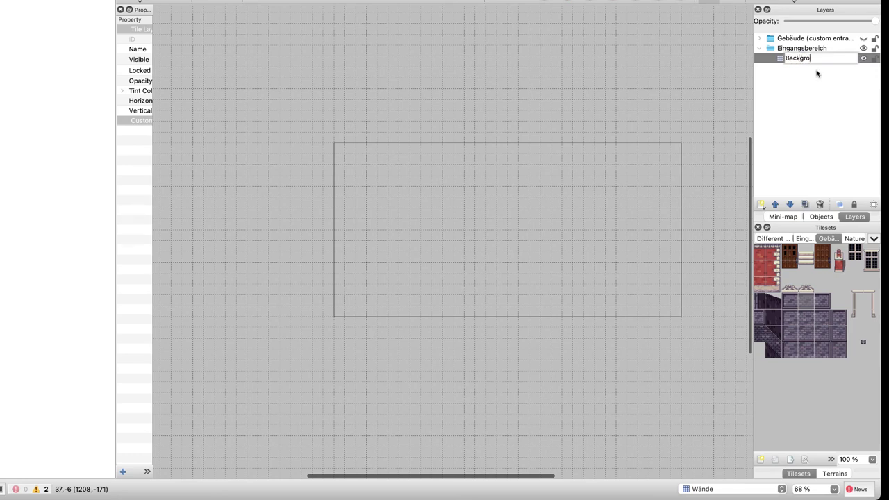
key(Return)
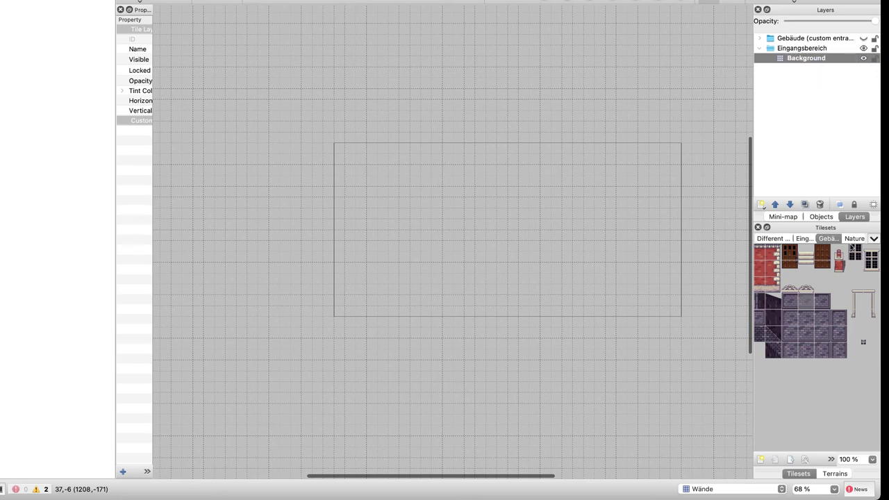
Stamp the whole Eingangsbereich room from its tileset onto the map centre
click(803, 238)
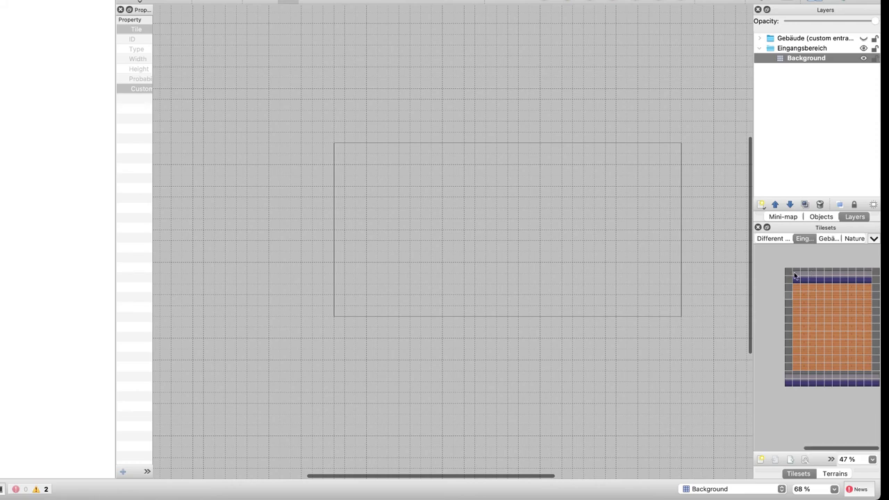
mouse_move(795, 276)
mouse_down()
mouse_move(879, 381)
mouse_move(783, 272)
mouse_up()
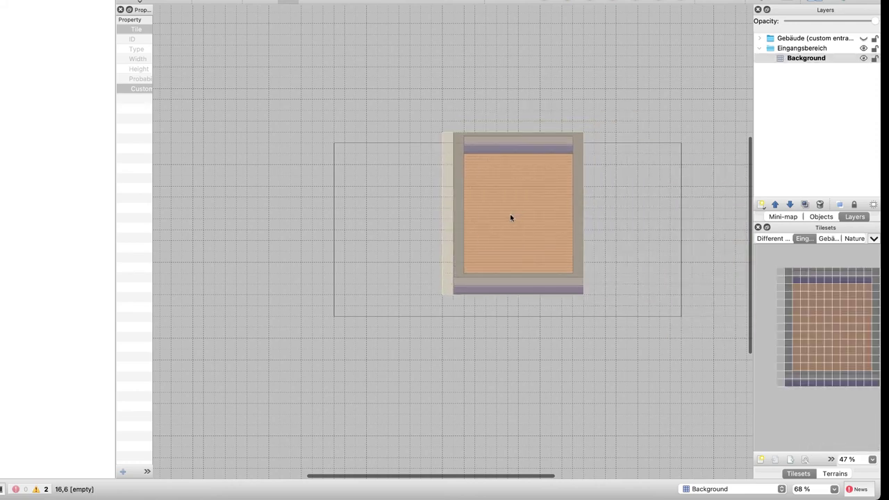
click(499, 226)
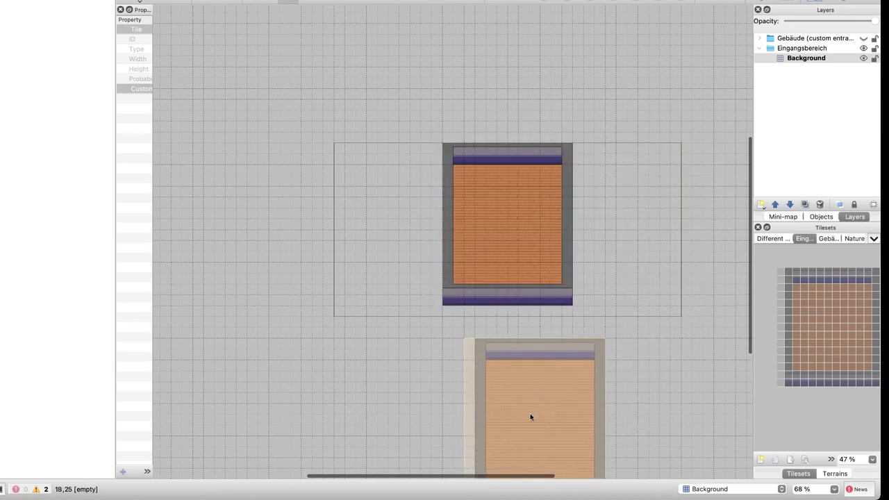
Look through the tilesets and pick the stair tile from the building tileset
click(782, 241)
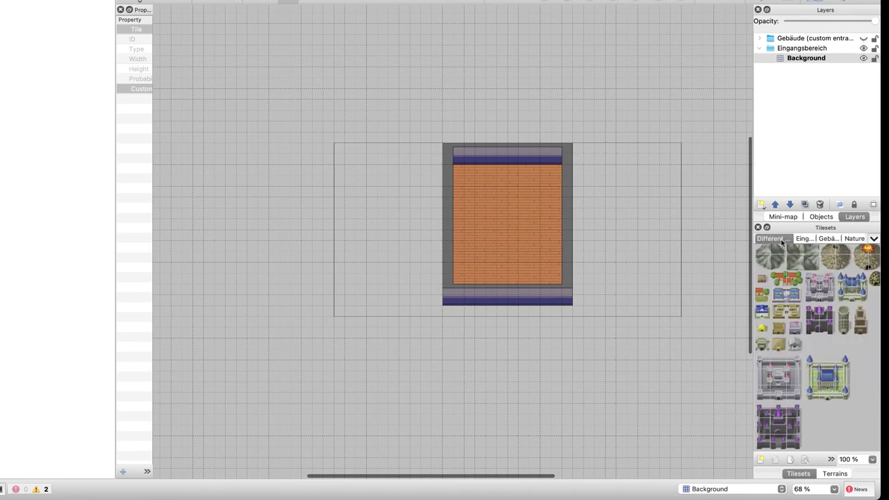
scroll(813, 307, up, 5)
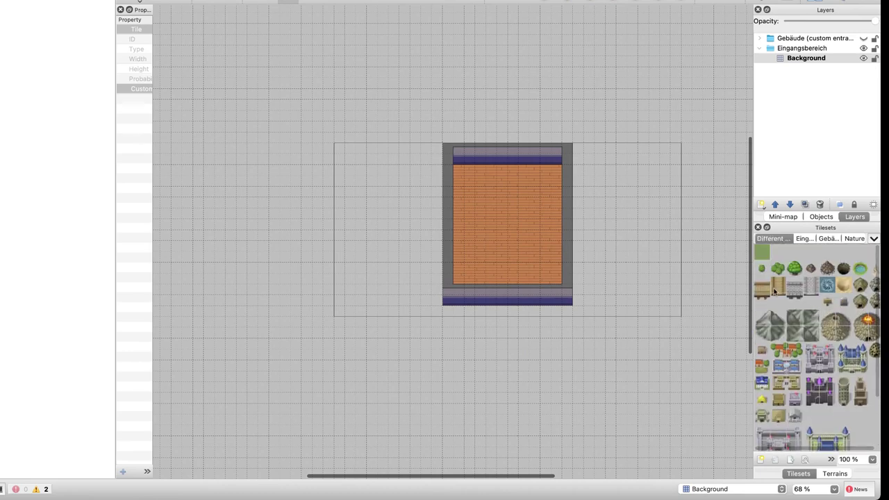
scroll(812, 302, down, 5)
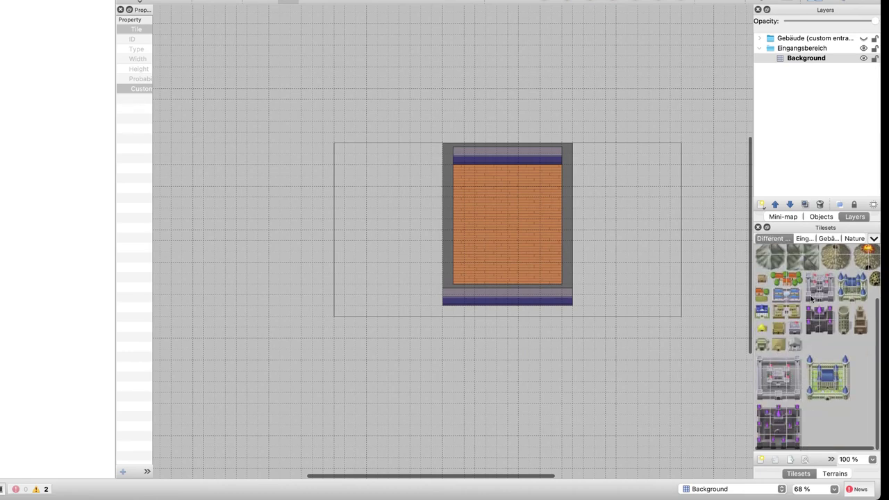
click(803, 239)
click(827, 239)
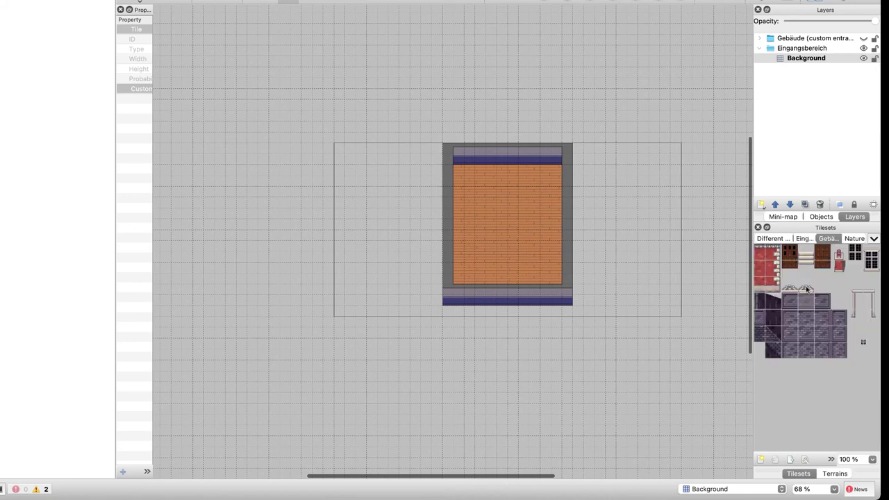
click(810, 257)
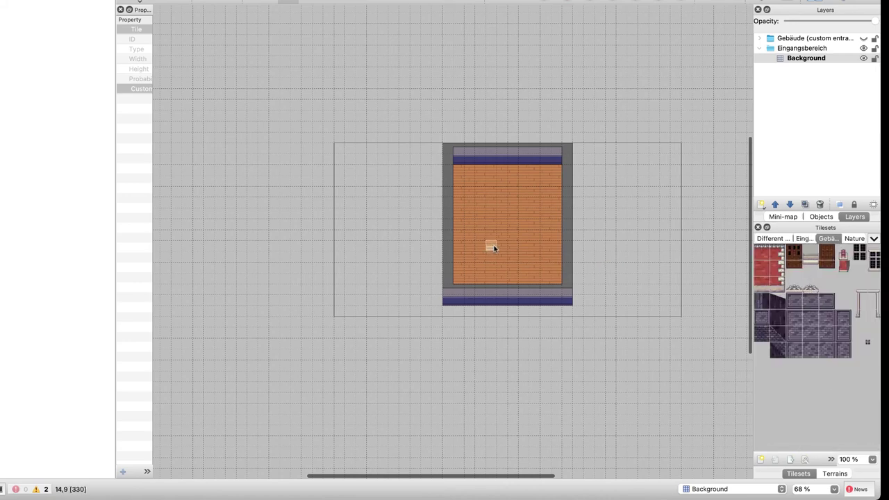
Paint four trial rows of stair tiles across the room's wooden floor
drag(483, 249, 546, 246)
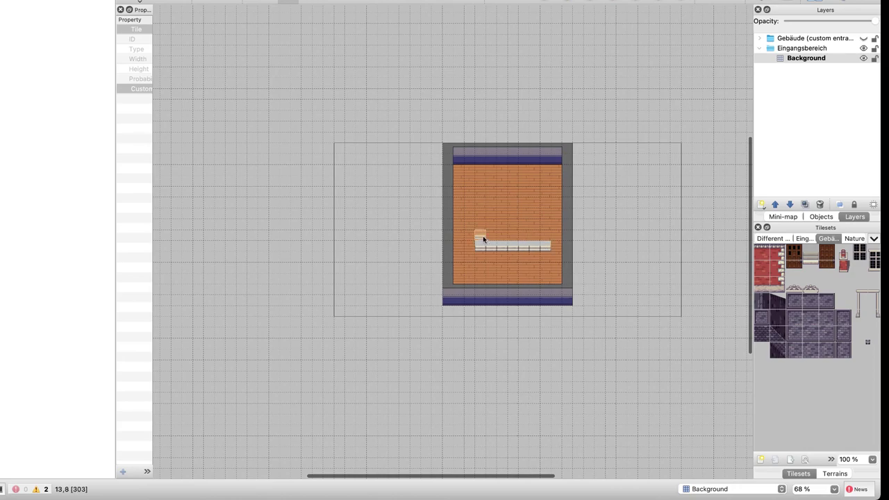
ctrl+scroll(499, 239, up, 5)
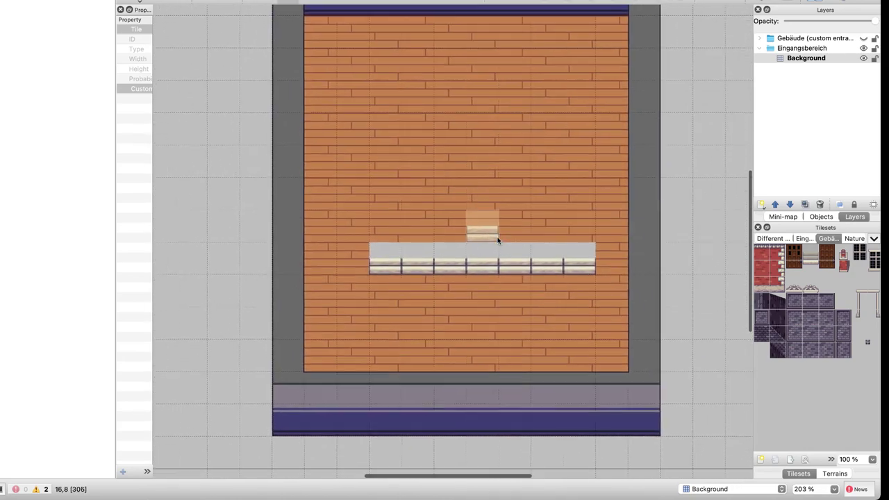
drag(387, 236, 566, 231)
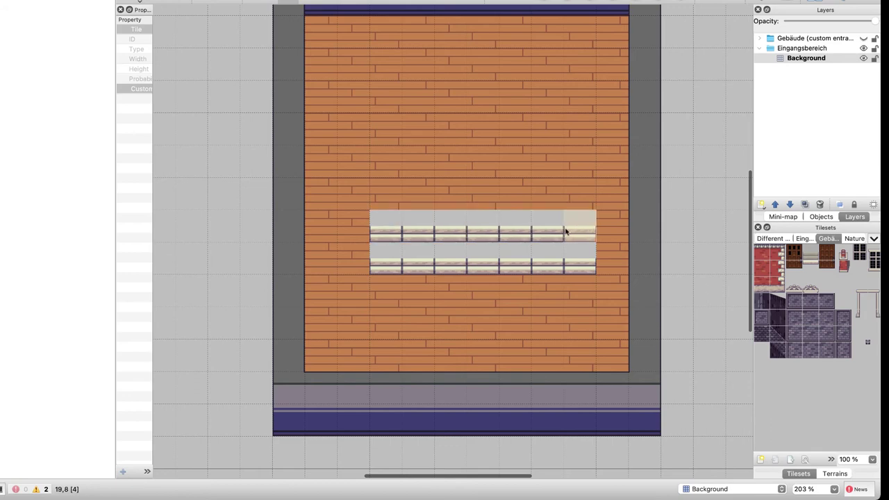
drag(386, 201, 580, 201)
drag(390, 171, 565, 171)
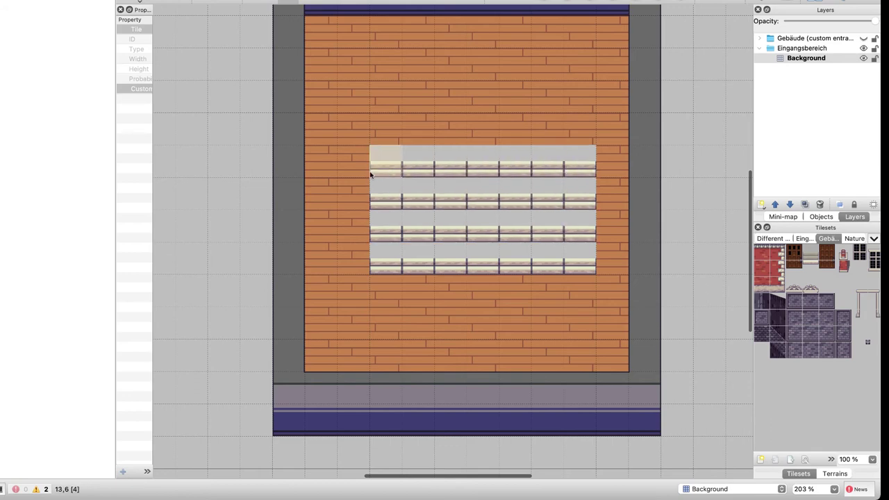
mouse_move(354, 171)
mouse_down()
mouse_move(351, 257)
mouse_move(364, 90)
mouse_move(443, 70)
mouse_move(551, 76)
mouse_move(571, 106)
mouse_move(555, 130)
mouse_move(434, 134)
mouse_move(386, 103)
mouse_move(504, 101)
mouse_up()
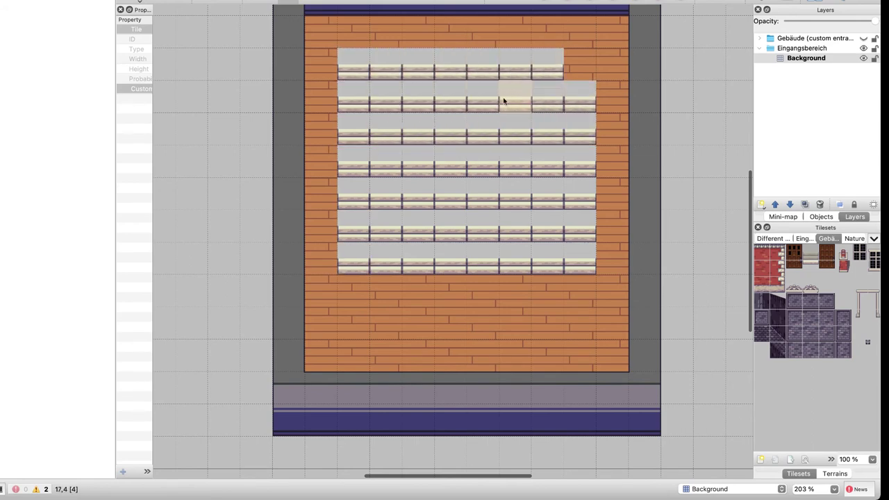
Undo the stair rows to restore the bare floor and display the Nature tileset
key(super+z)
key(super+z)
key(super+z)
key(super+z)
key(super+z)
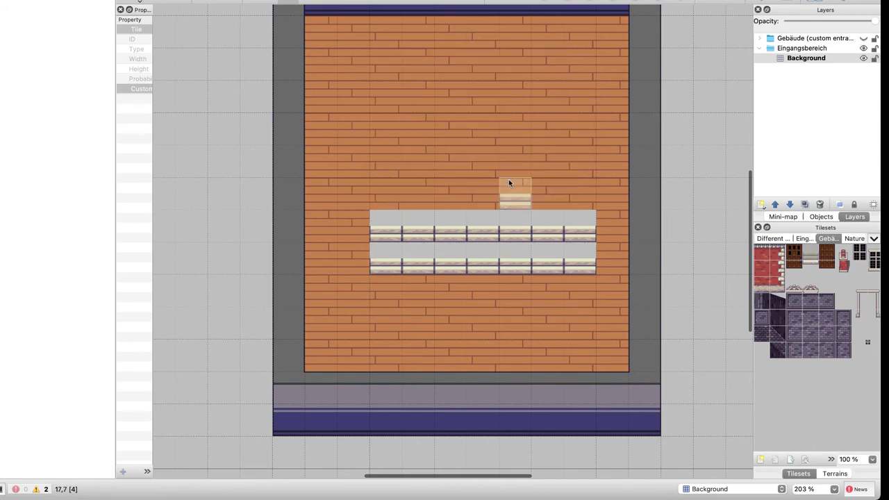
key(super+z)
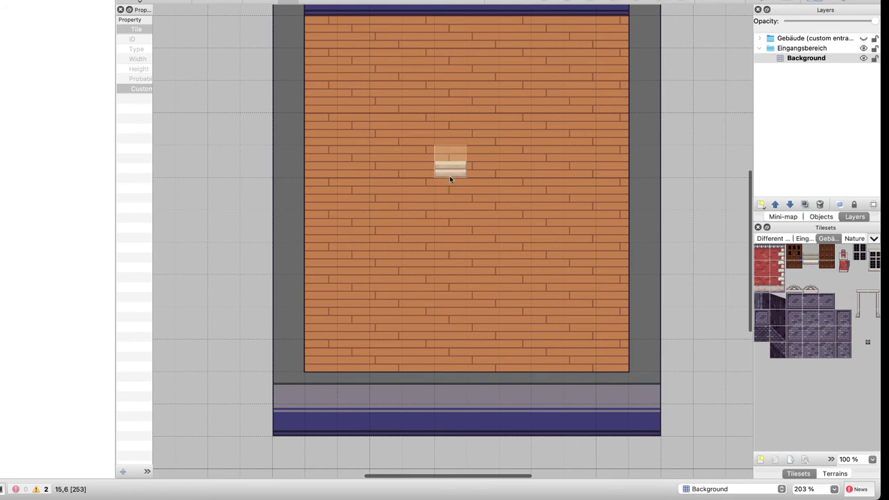
scroll(871, 298, right, 2)
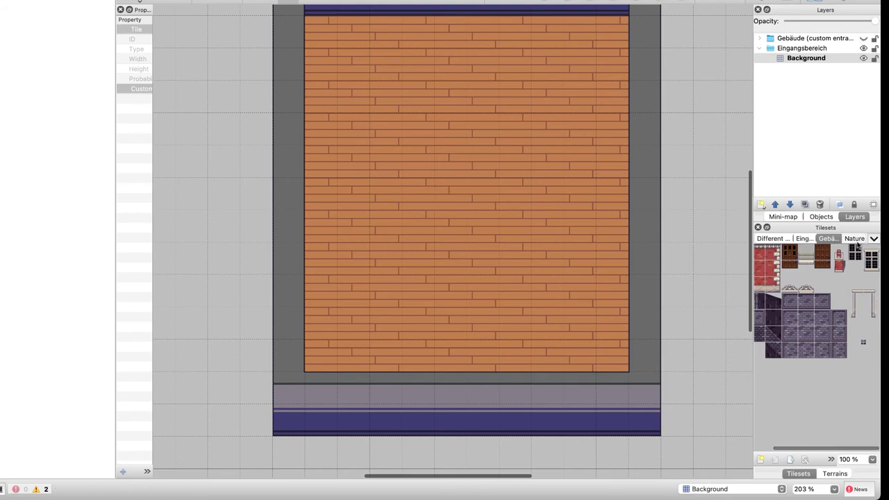
click(855, 239)
scroll(816, 312, left, 3)
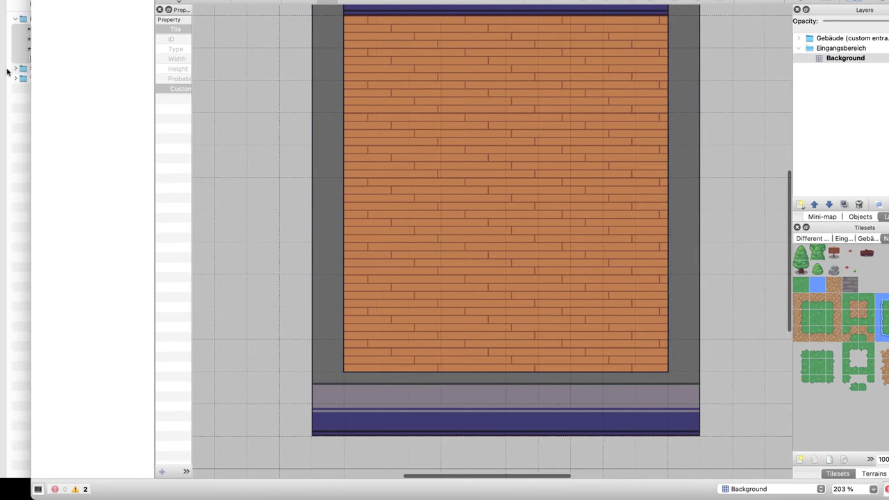
Quick Look the images in the 1 - Tilesets folder, including Different Map (Castle etc).png
click(8, 71)
click(79, 104)
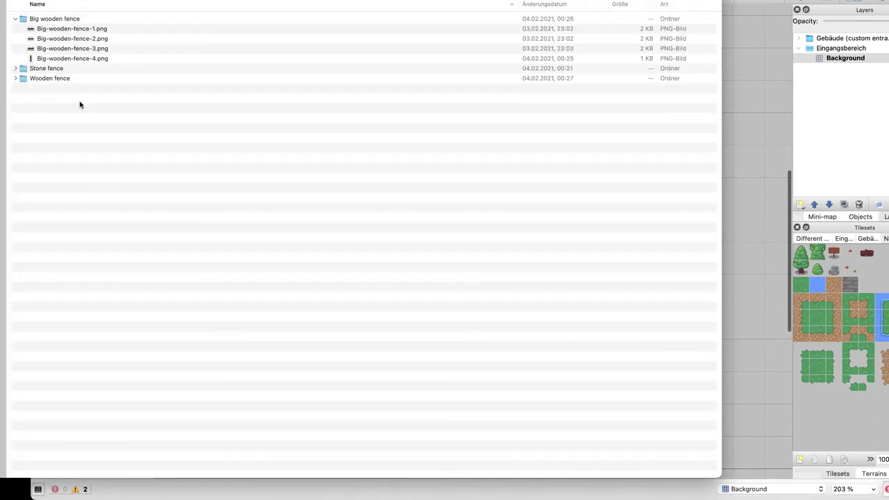
key(Up)
key(Left)
key(Left)
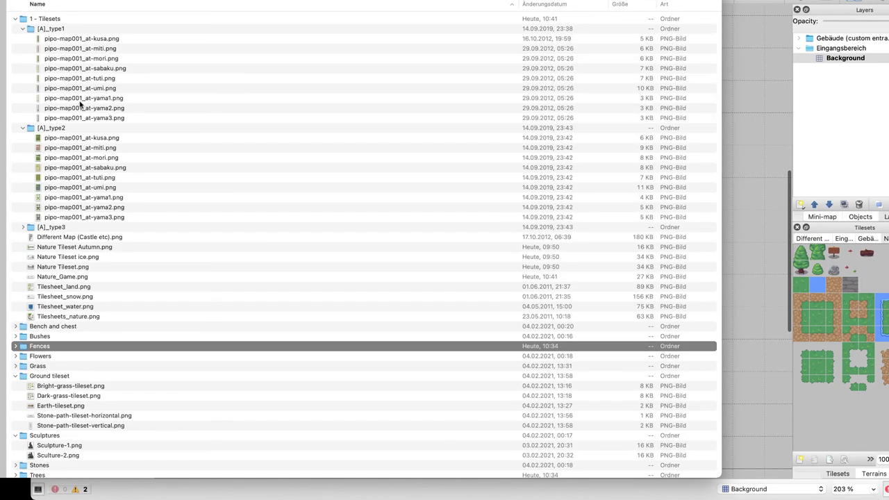
key(Up)
key(Up)
key(Up)
key(space)
key(Up)
key(Up)
key(Up)
key(Up)
key(Up)
key(Up)
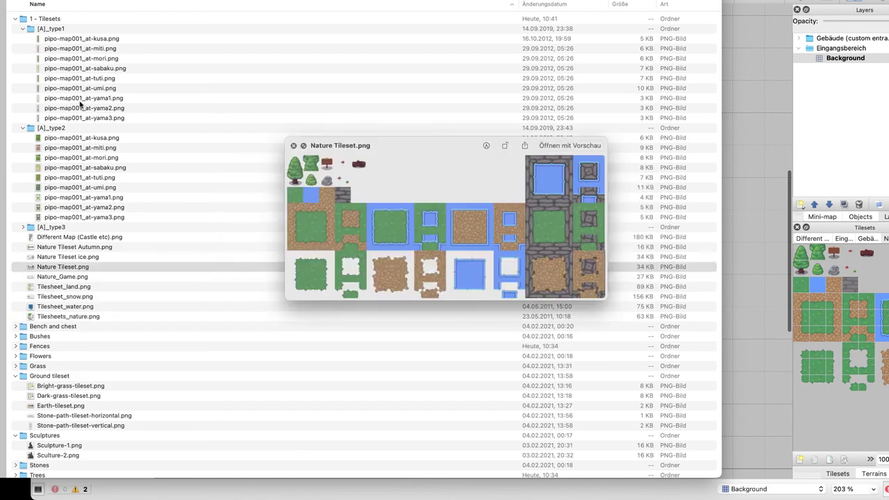
key(Up)
key(Up)
key(Up)
key(Up)
key(Down)
key(Down)
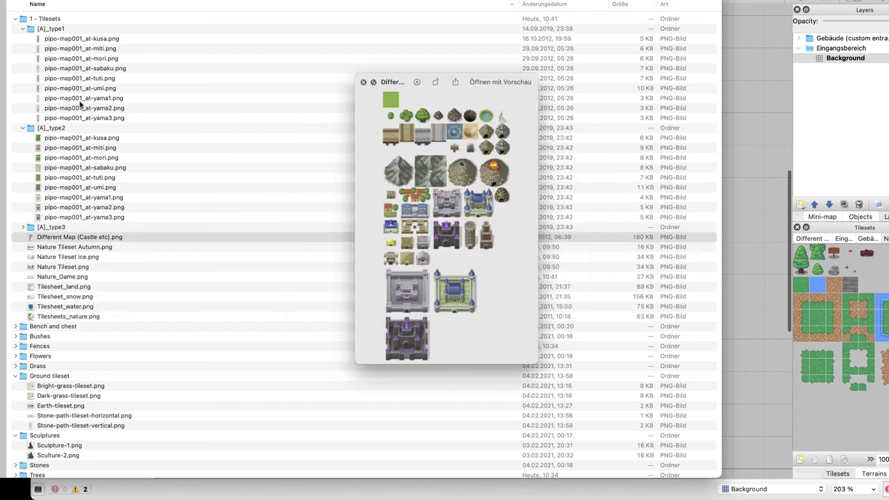
key(Up)
key(Up)
key(Up)
key(Up)
key(Up)
key(Up)
key(Up)
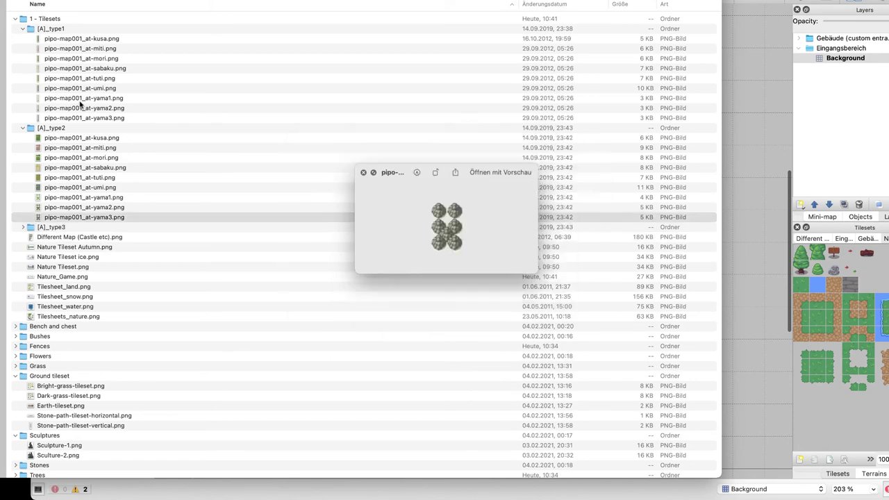
key(Up)
key(Up)
key(Up)
key(Up)
key(Up)
key(Up)
key(Up)
key(Up)
key(Up)
key(Up)
key(Up)
key(Up)
key(Up)
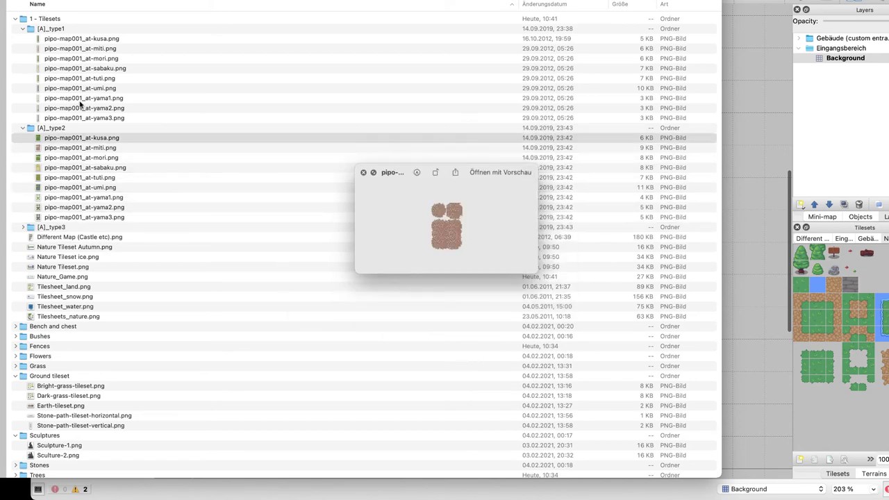
key(Up)
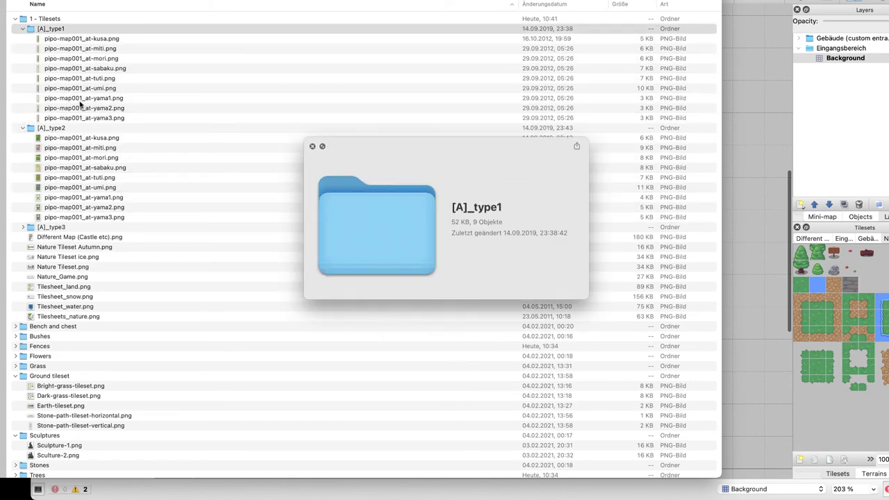
key(Left)
key(Down)
key(Left)
key(Up)
key(Up)
key(Down)
key(Down)
key(Down)
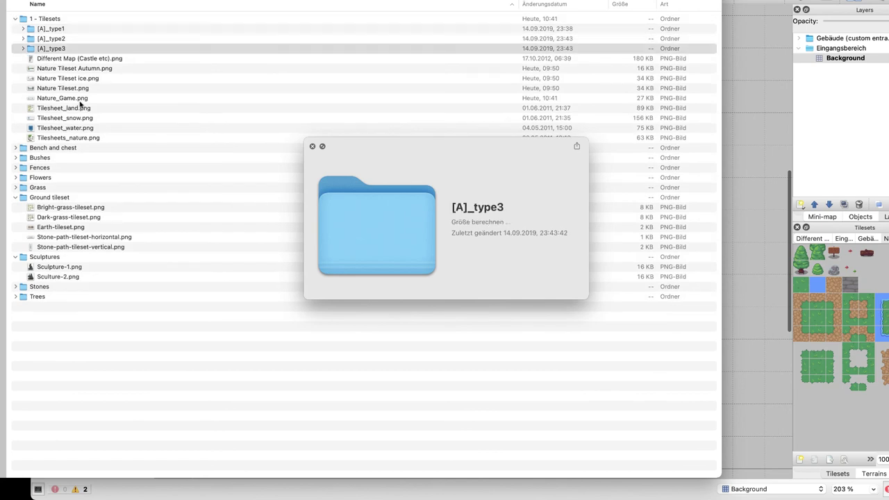
key(Up)
key(Up)
key(Up)
key(space)
key(Down)
key(Down)
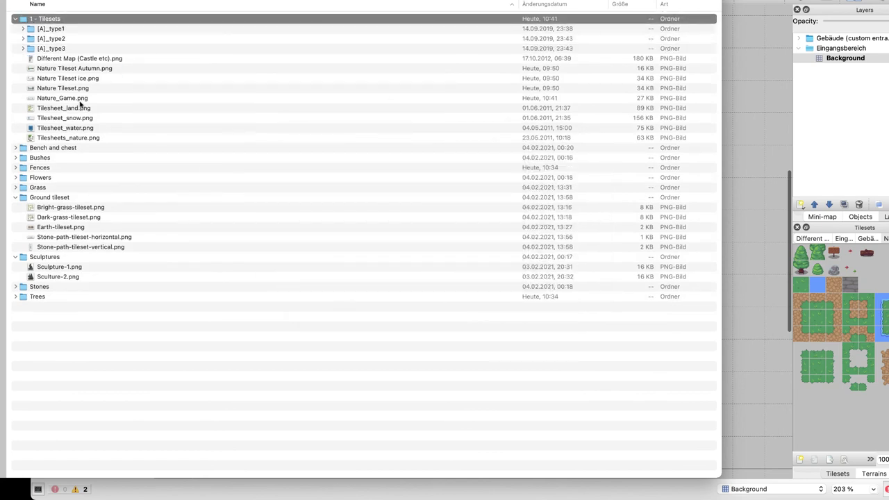
Preview Nature_Game.png, the Bench and chest images, and the Bushes folder images
click(58, 101)
key(space)
key(Down)
key(Down)
key(Down)
key(Down)
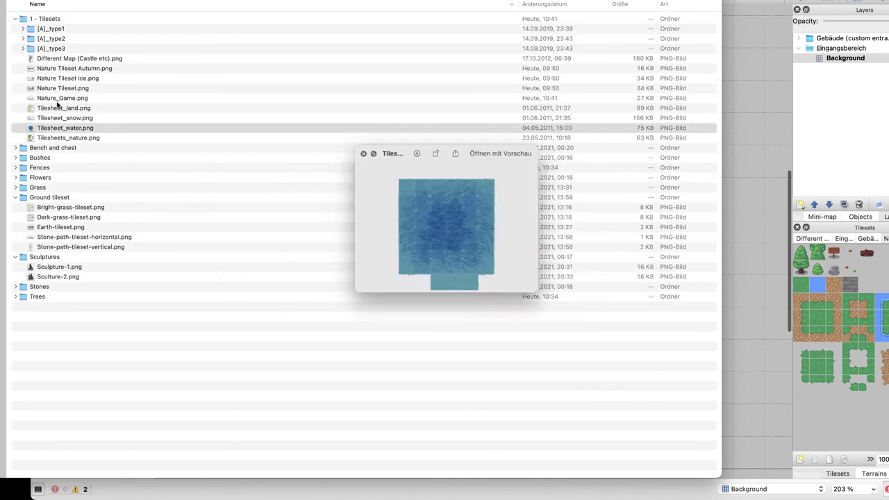
key(space)
key(Down)
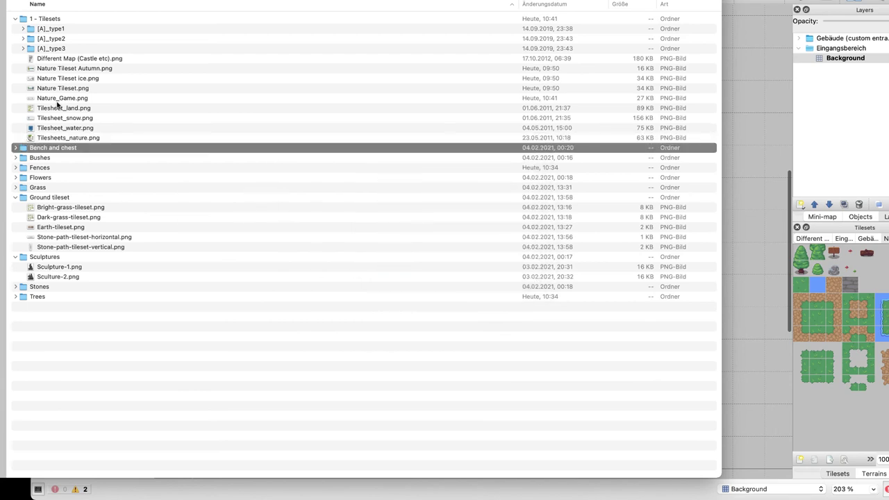
key(Right)
key(Down)
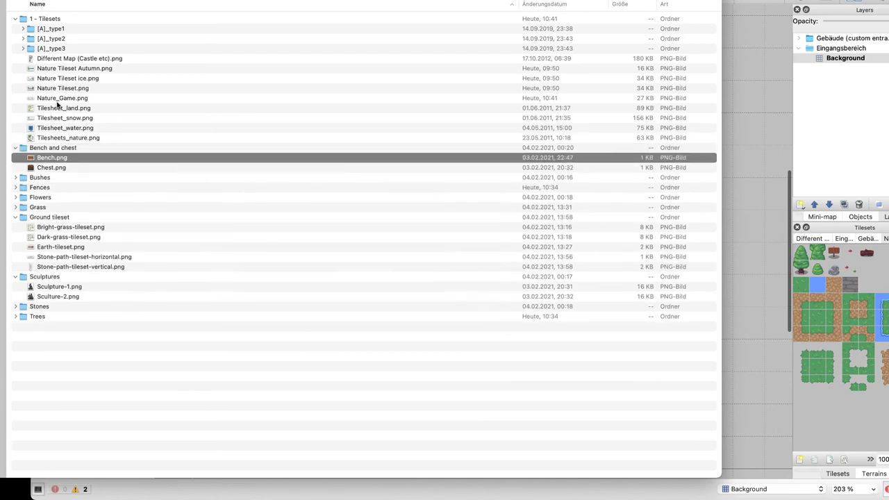
key(space)
key(Down)
key(space)
key(Left)
key(Left)
key(Down)
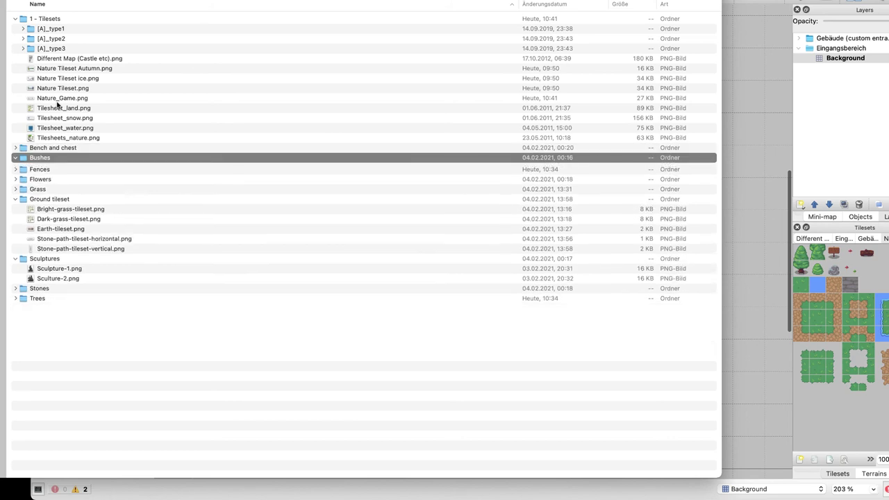
key(Right)
key(Down)
key(Down)
key(space)
key(Down)
key(Down)
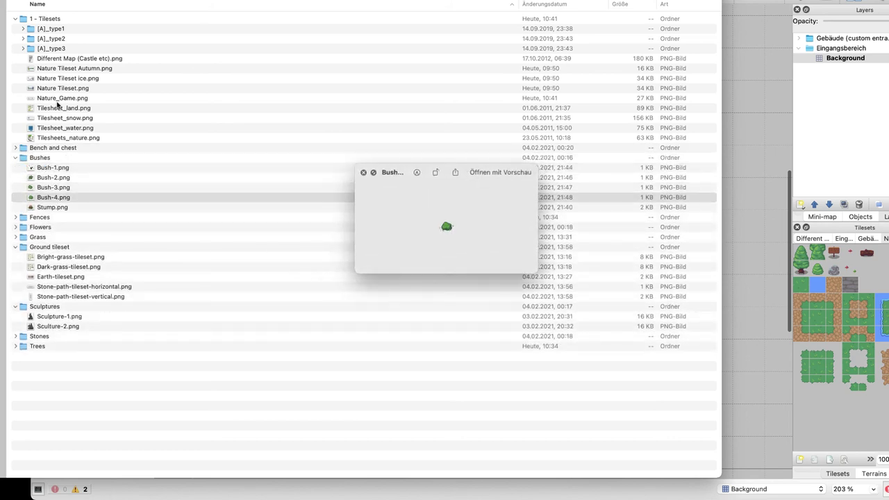
key(Down)
key(Up)
key(Down)
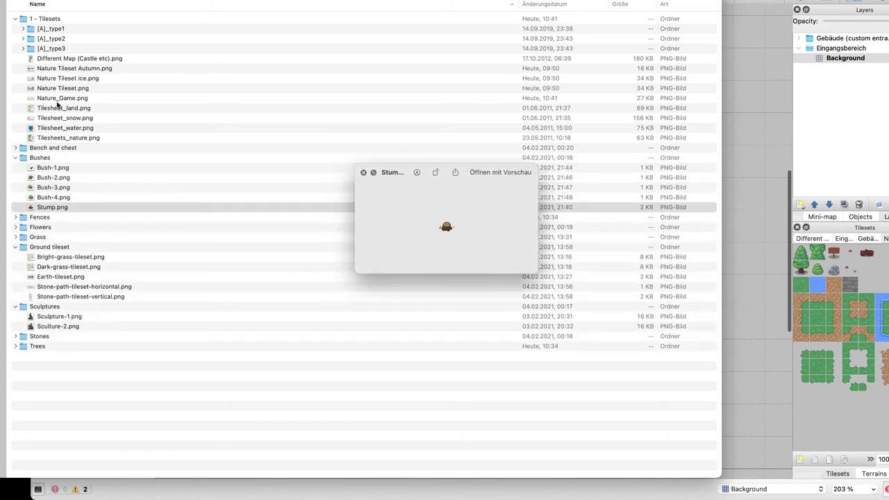
key(space)
key(Left)
key(Left)
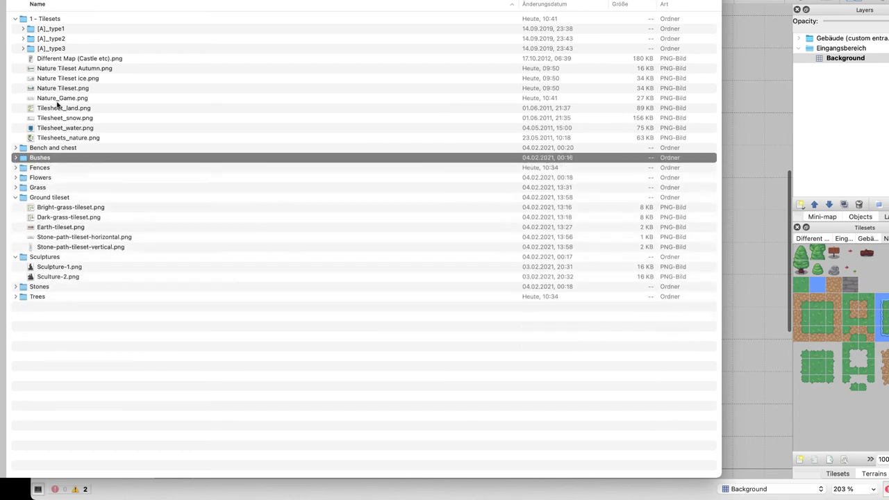
key(Down)
key(Right)
Browse the Flowers, Grass, Ground and Stones asset folders with Quick Look
key(Left)
key(Down)
key(Right)
key(Left)
key(Down)
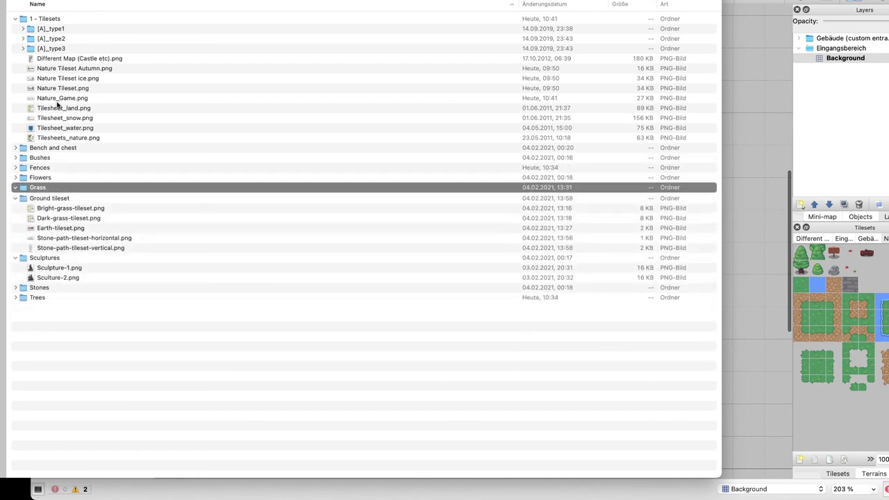
key(Right)
key(Left)
key(Down)
key(Down)
key(space)
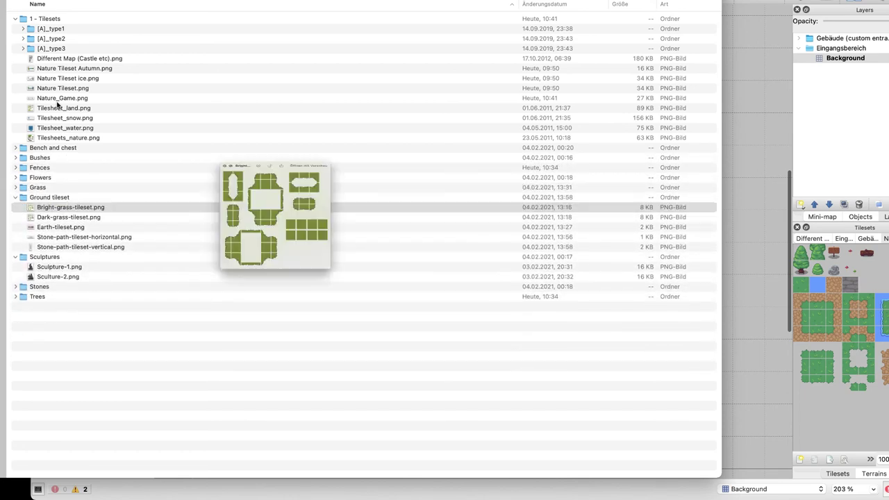
key(Down)
key(Down)
key(Down)
key(Down)
key(Down)
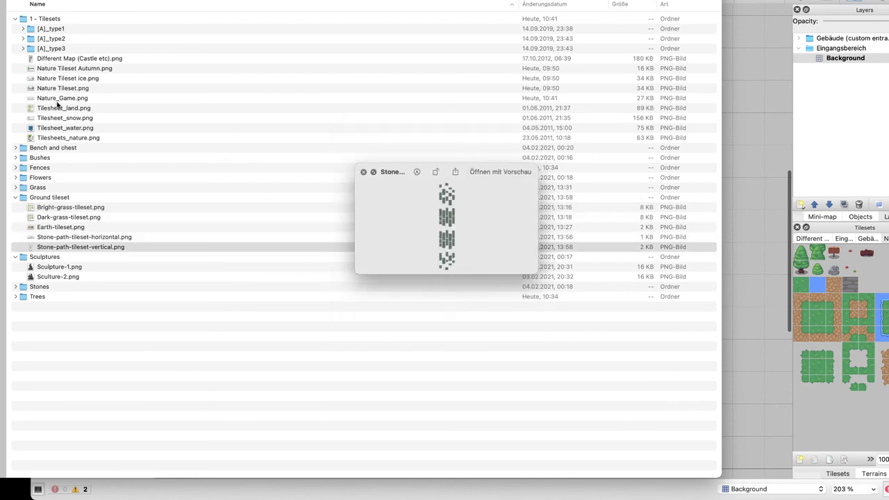
key(space)
key(Down)
key(Down)
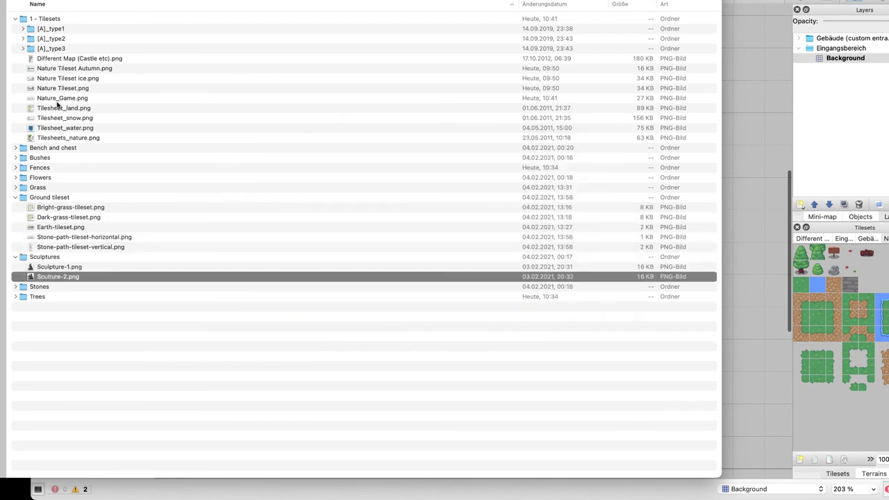
key(Down)
key(Right)
key(Down)
key(space)
key(Down)
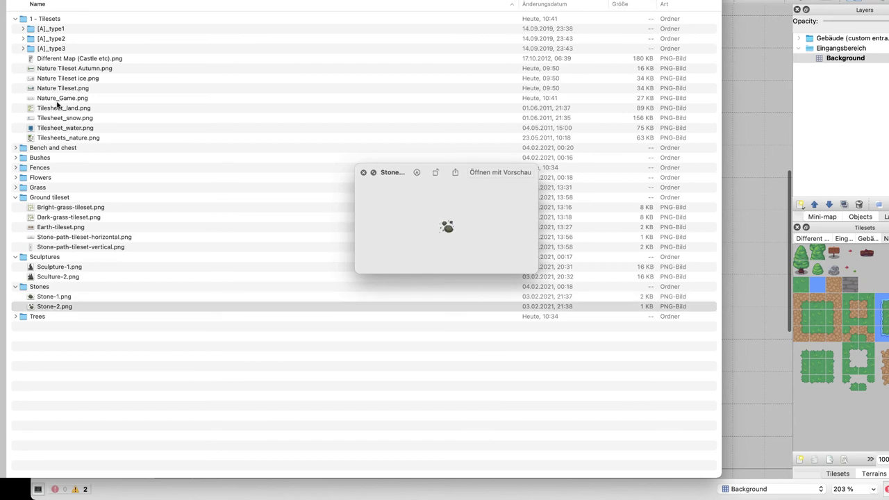
key(Down)
key(Right)
Preview the Tree-1, Tree-2 and Sculpture-2 images, ending in the Fences folder's contents
key(Down)
key(Right)
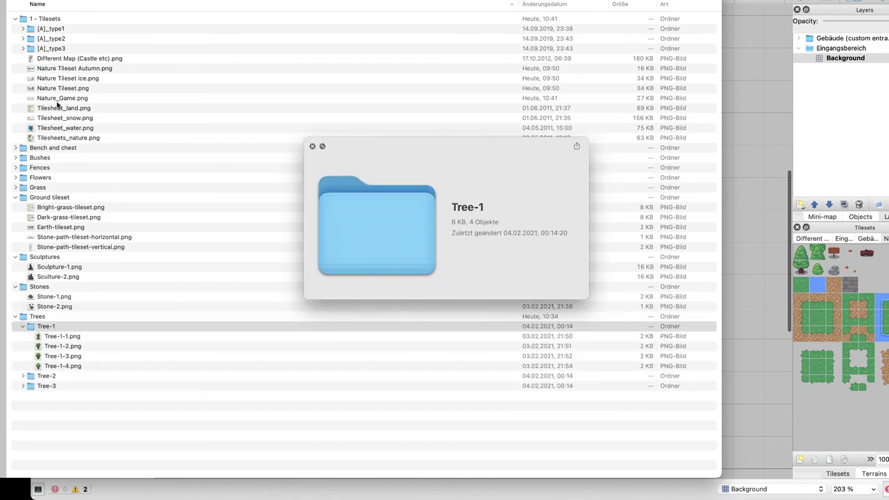
key(Down)
key(Down)
key(Down)
key(Down)
key(Down)
key(Right)
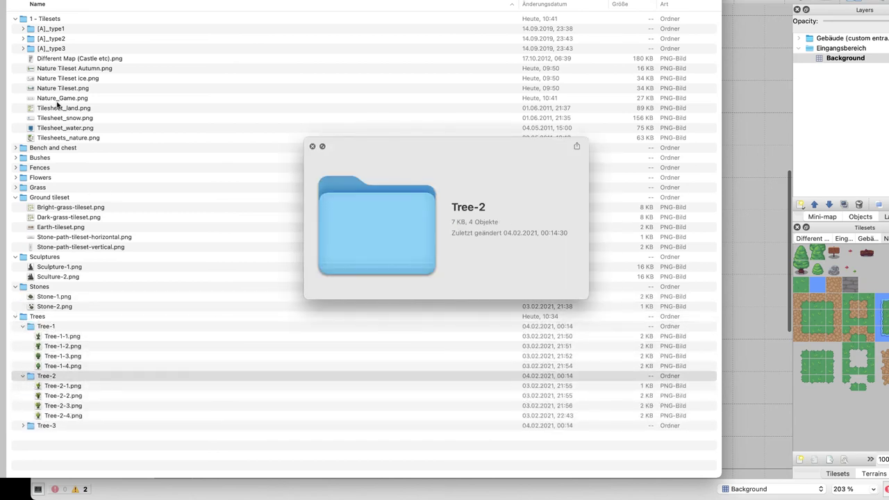
key(Down)
key(Down)
key(Up)
key(Up)
key(Up)
key(Up)
key(Down)
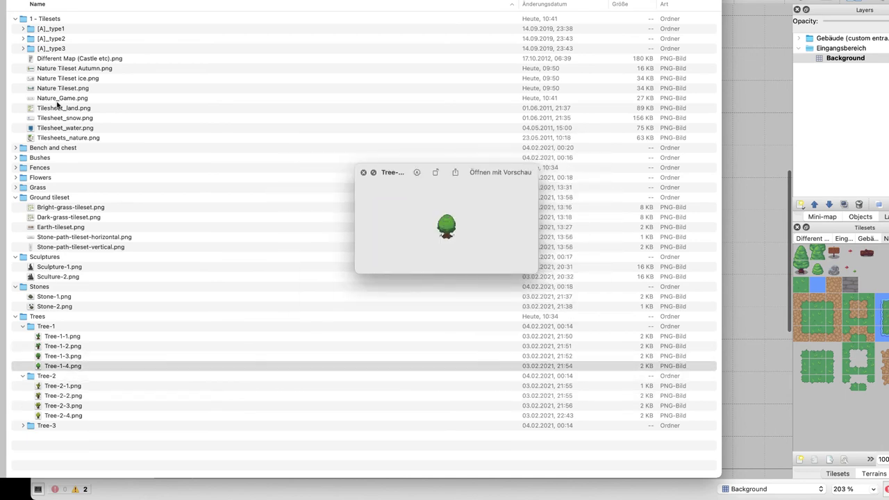
key(Down)
key(Left)
key(Up)
key(Left)
key(Left)
key(Up)
key(Up)
key(Up)
key(Up)
key(Up)
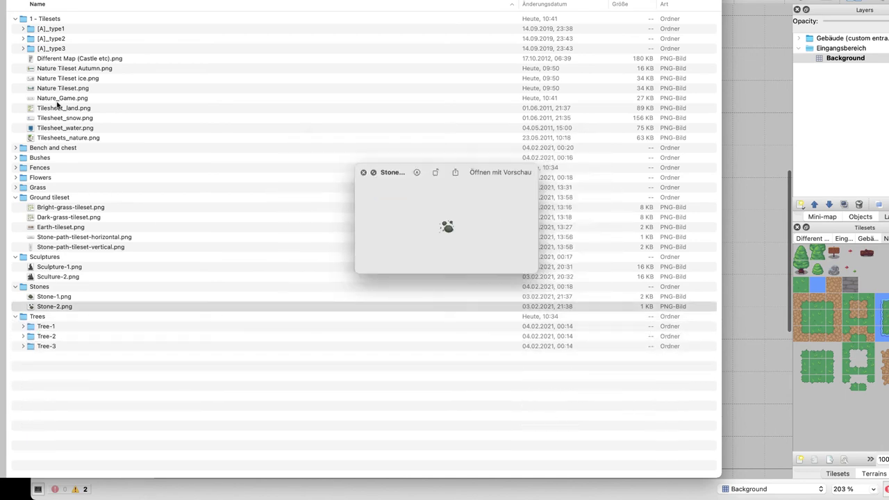
key(Down)
key(Down)
key(Down)
key(Down)
key(Down)
key(Down)
key(Down)
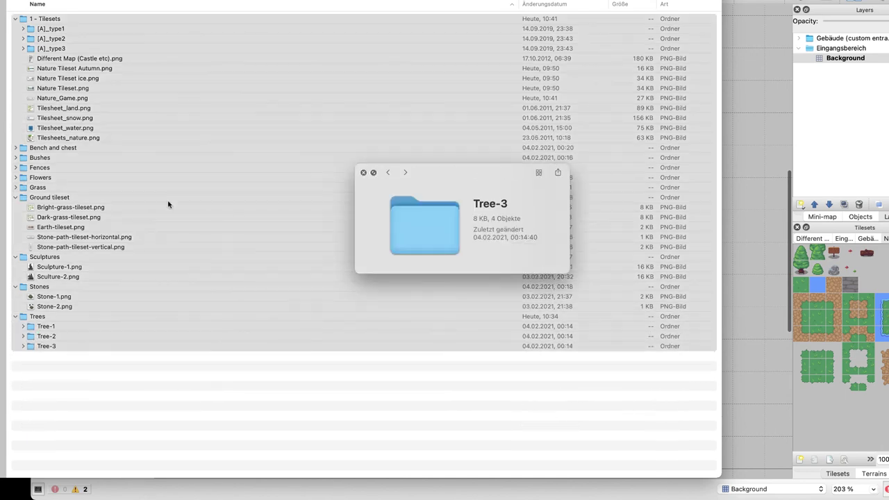
key(f)
key(super+Down)
key(space)
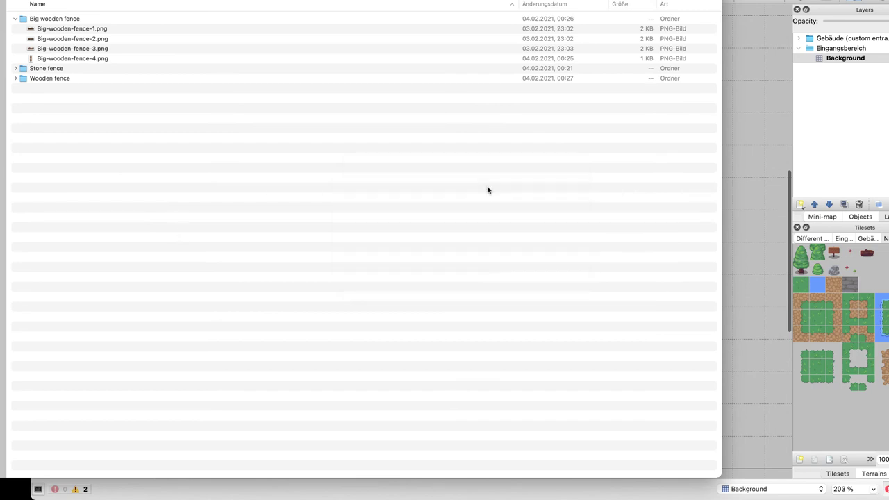
Paint a row of four stair tiles from the Gebäude tileset mid-floor on Background
click(778, 277)
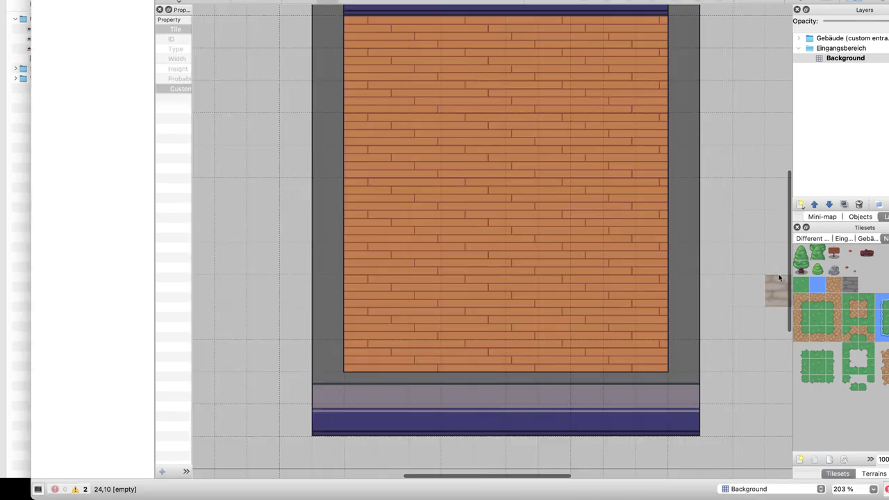
scroll(833, 318, right, 3)
scroll(833, 318, left, 8)
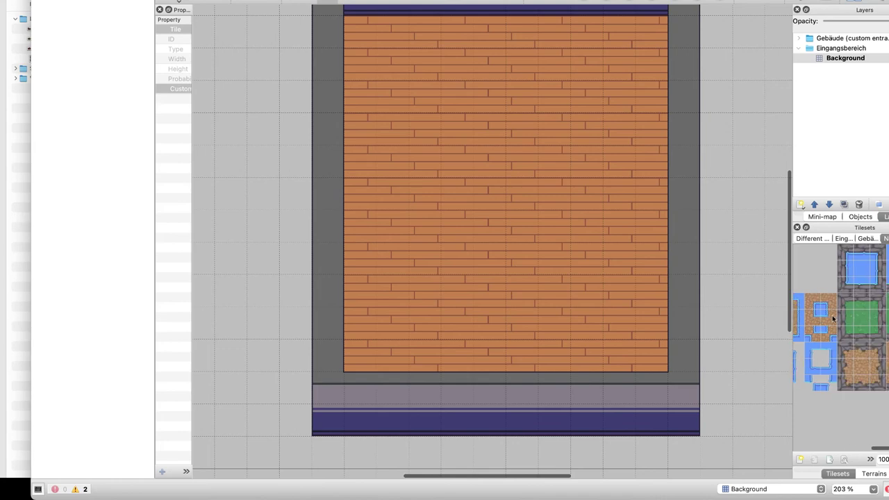
scroll(833, 318, right, 6)
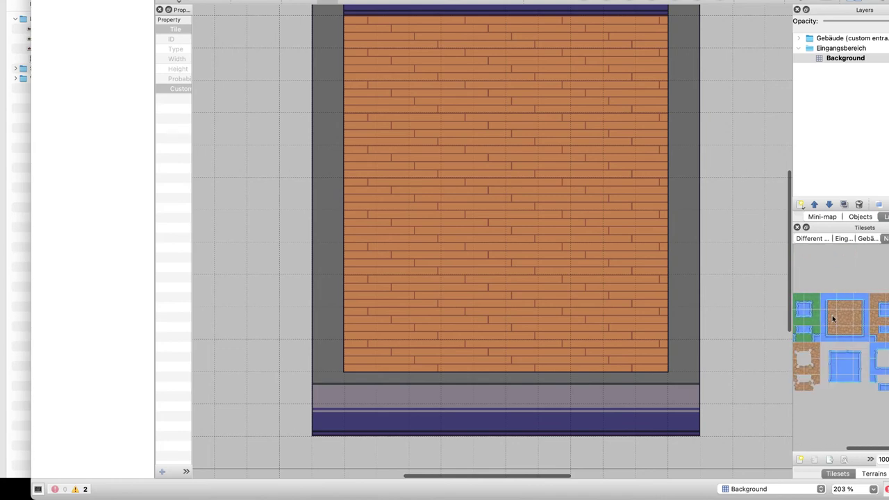
click(843, 238)
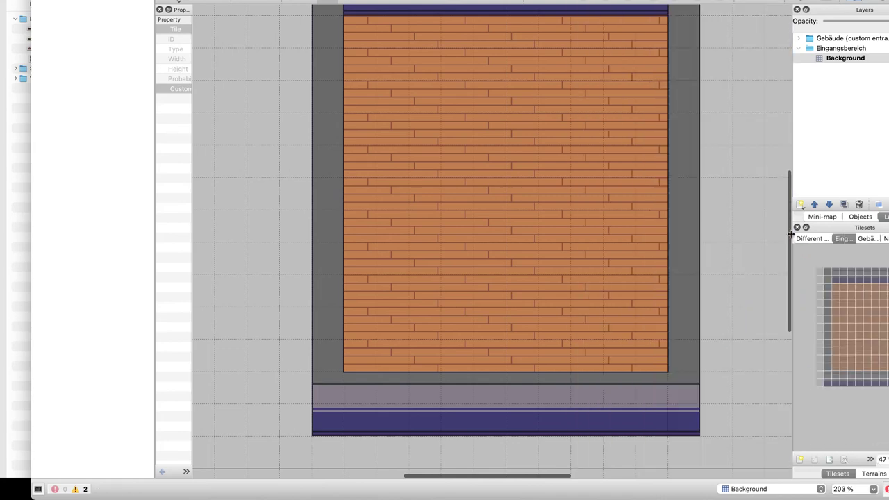
drag(790, 236, 637, 236)
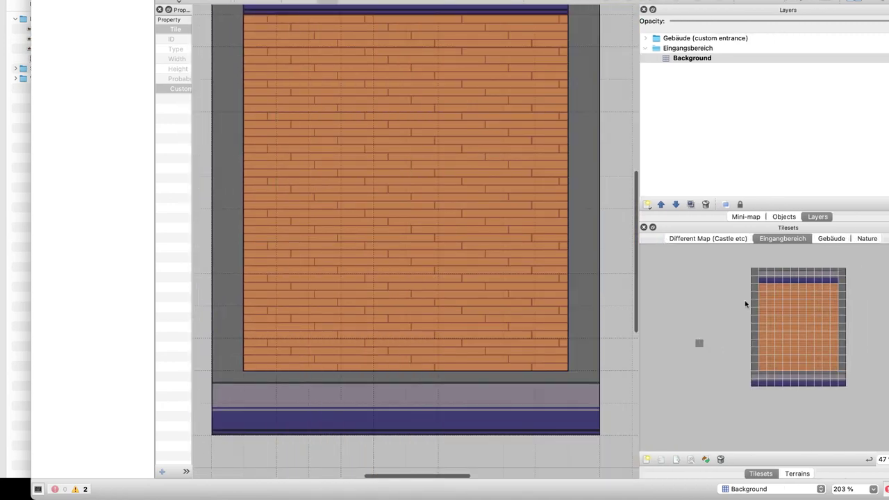
click(837, 239)
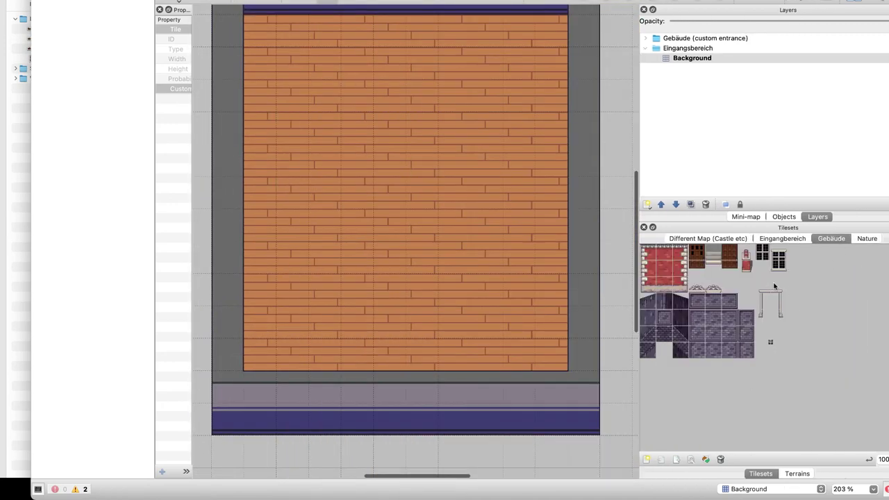
click(713, 257)
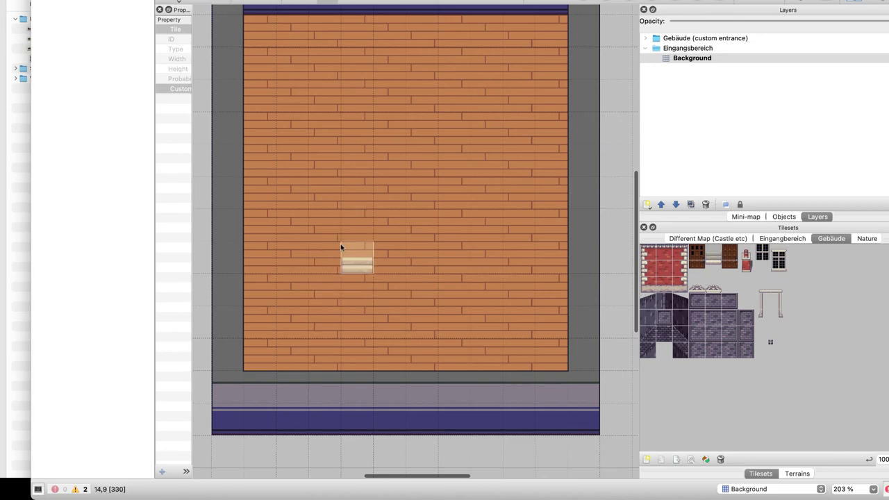
drag(345, 228, 454, 226)
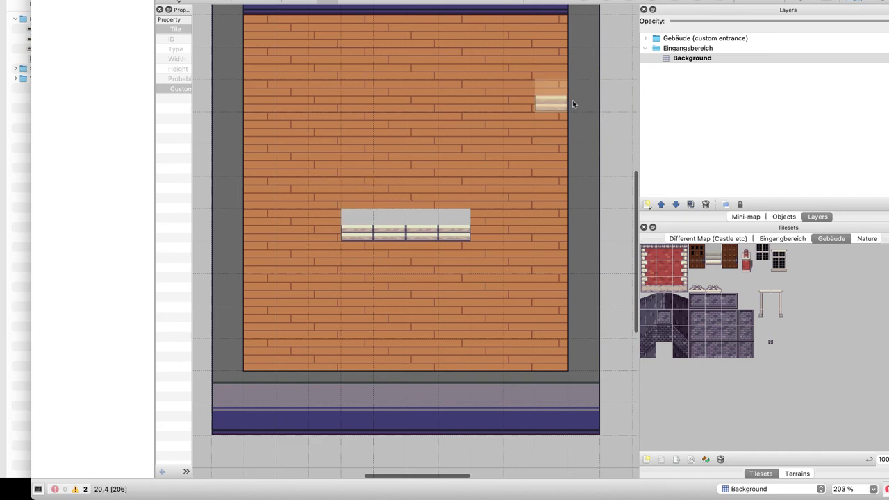
Add a new tile layer named Treppe above Background
click(645, 204)
click(656, 207)
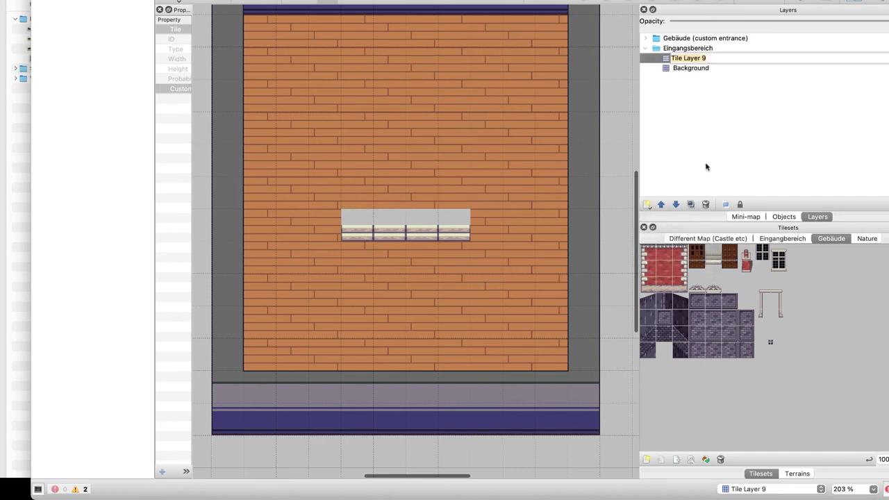
key(Return)
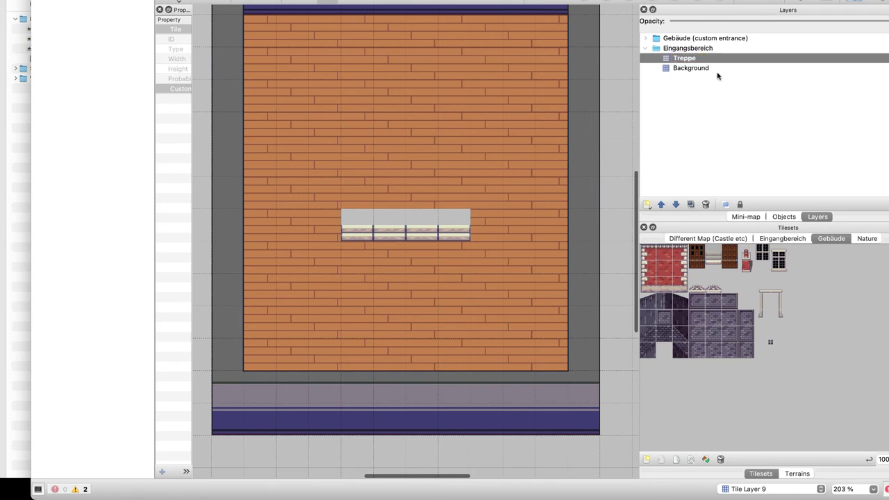